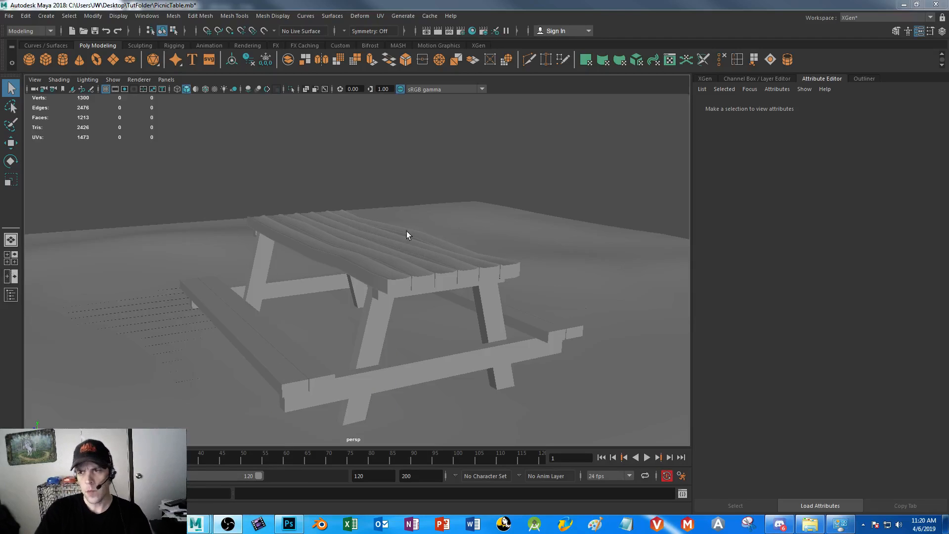
Turn on the smooth mesh preview for the picnic table's plank top
left_click(391, 276)
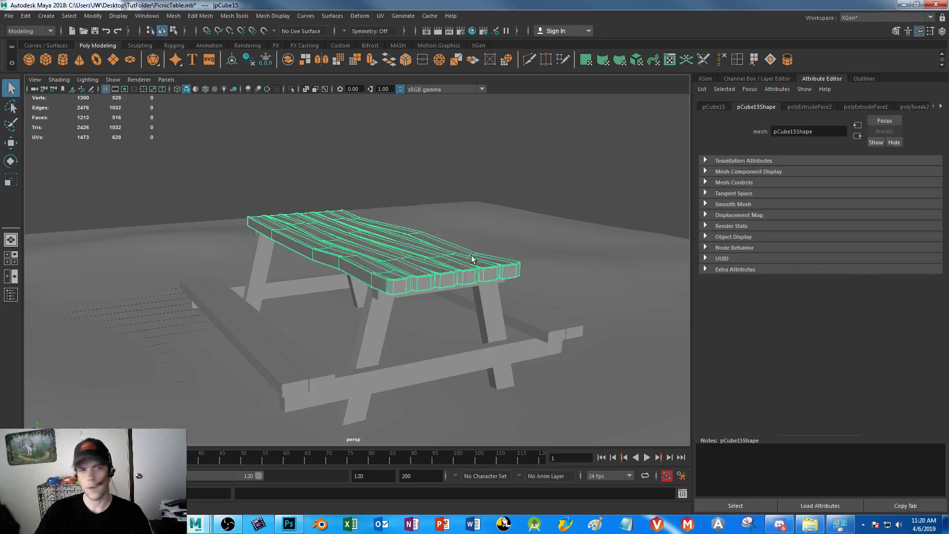
left_click(286, 164)
scroll(360, 278, "up", 4)
left_click_drag(359, 278, 361, 299, "alt")
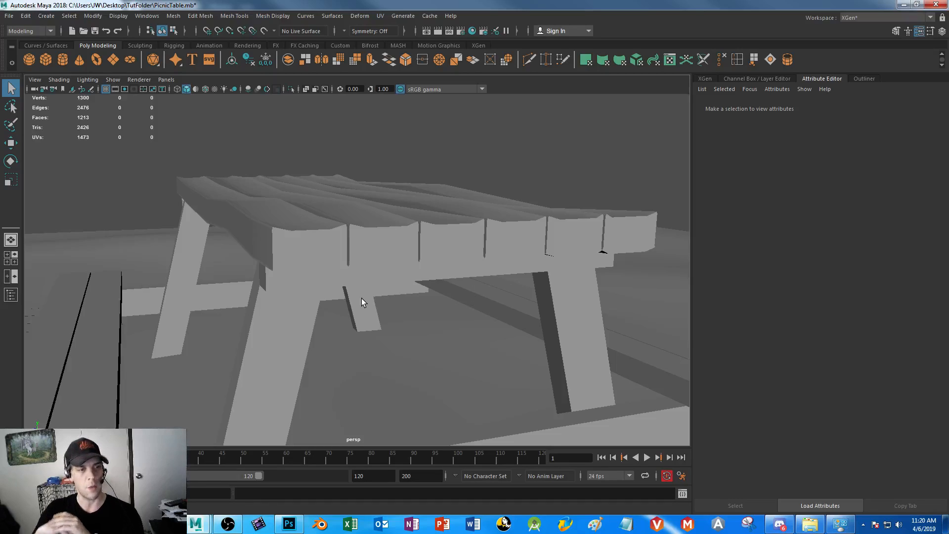
left_click(325, 236)
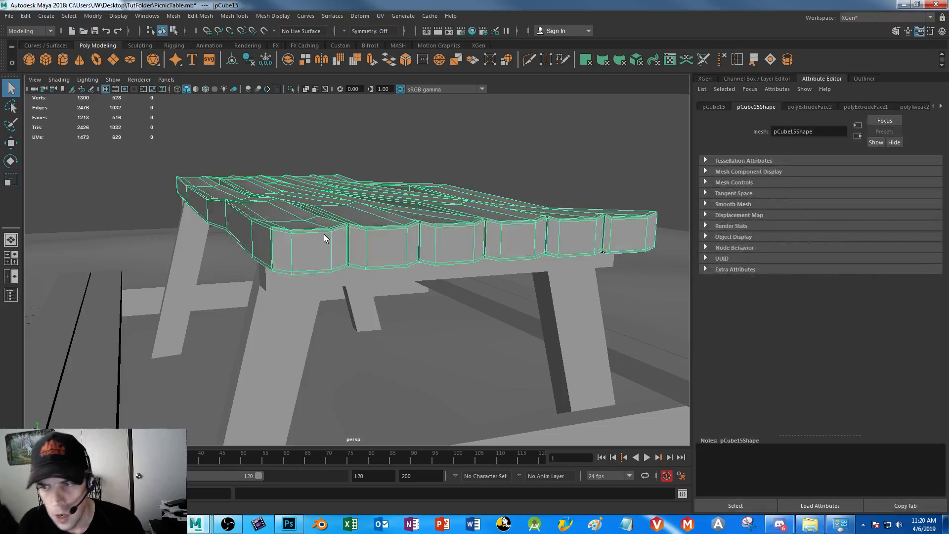
key("3")
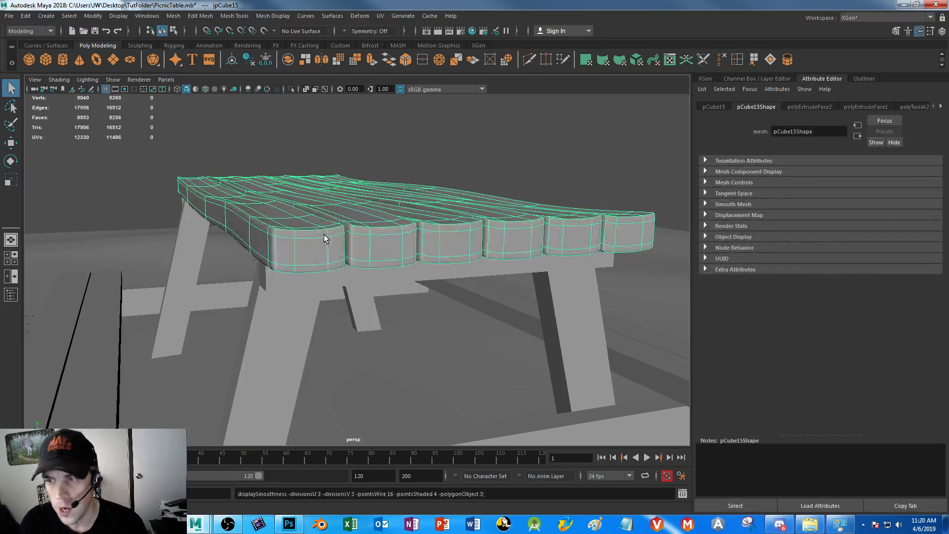
In edge selection mode, select the pair of lengthwise edge loops on each of the six tabletop planks
right_click(297, 235)
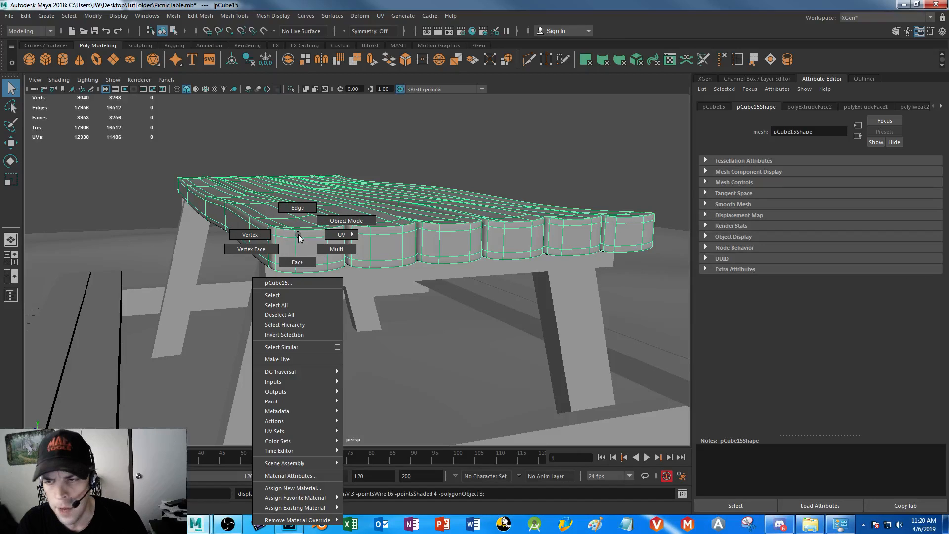
left_click(297, 208)
double_click(316, 244)
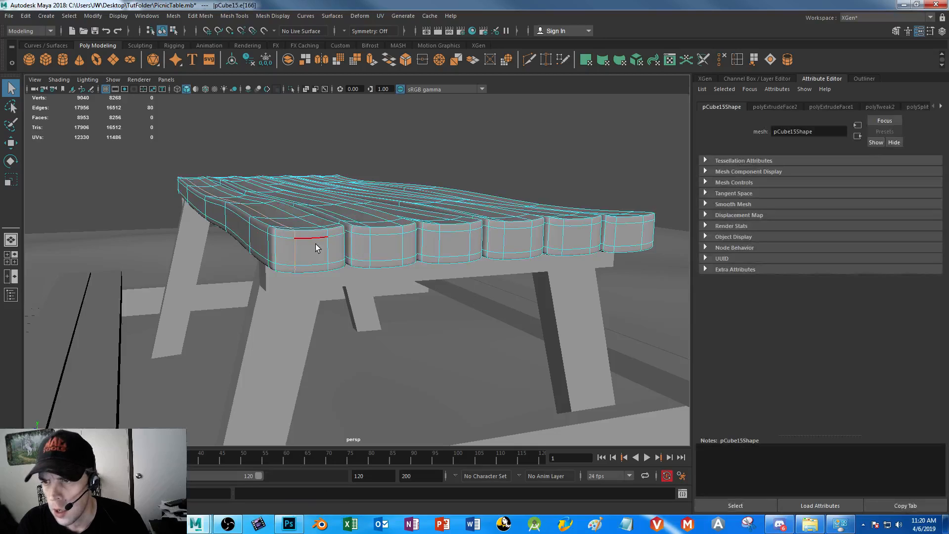
double_click(403, 243)
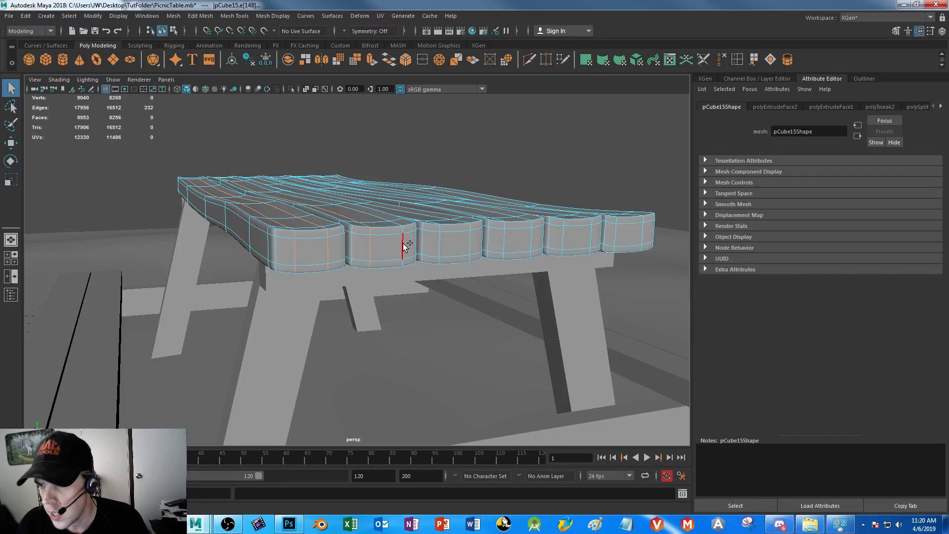
double_click(444, 243, "shift")
left_click(506, 236, "shift")
double_click(564, 237, "shift")
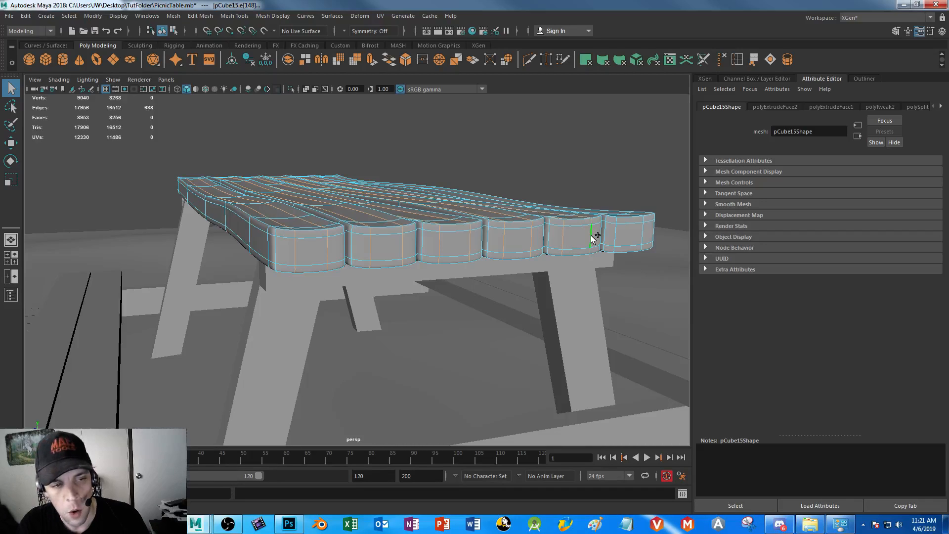
double_click(616, 233, "shift")
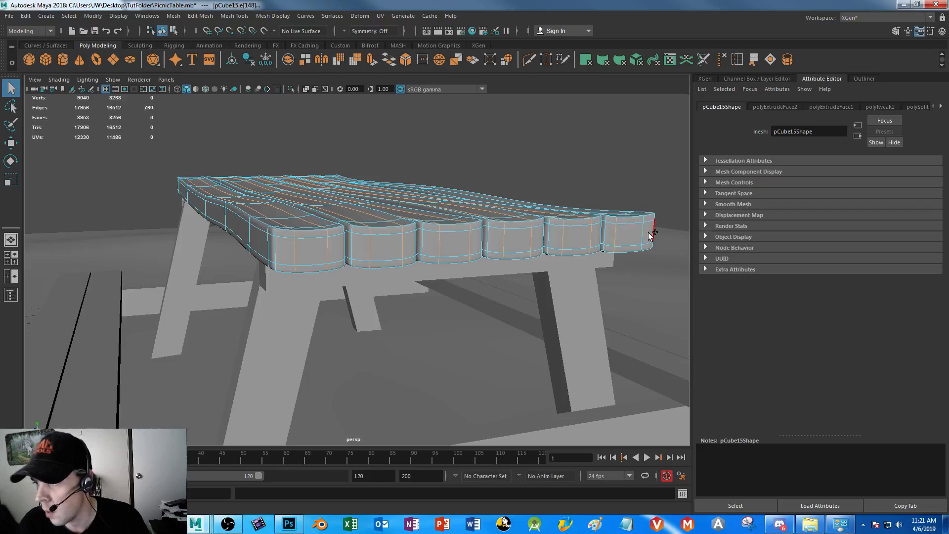
double_click(640, 231, "shift")
left_click_drag(591, 256, 514, 272, "alt")
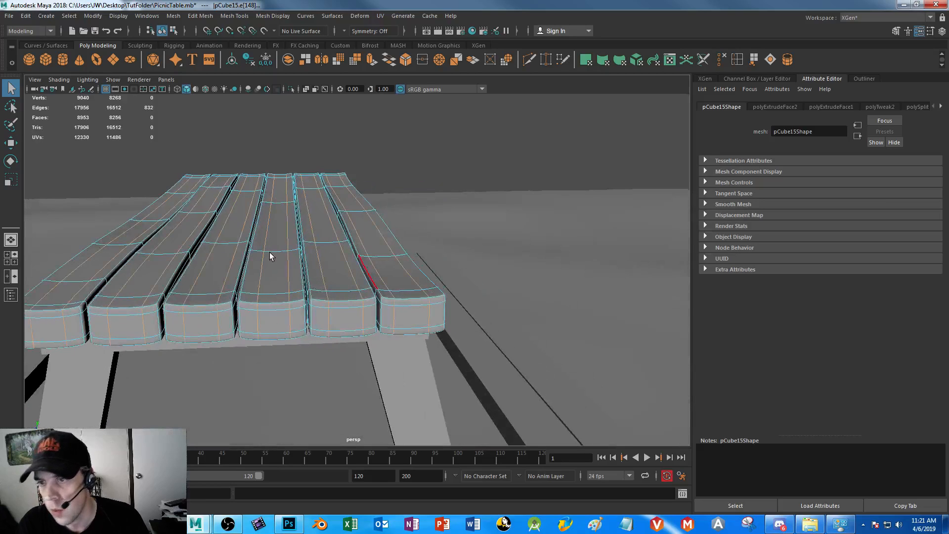
left_click_drag(257, 233, 316, 227, "alt")
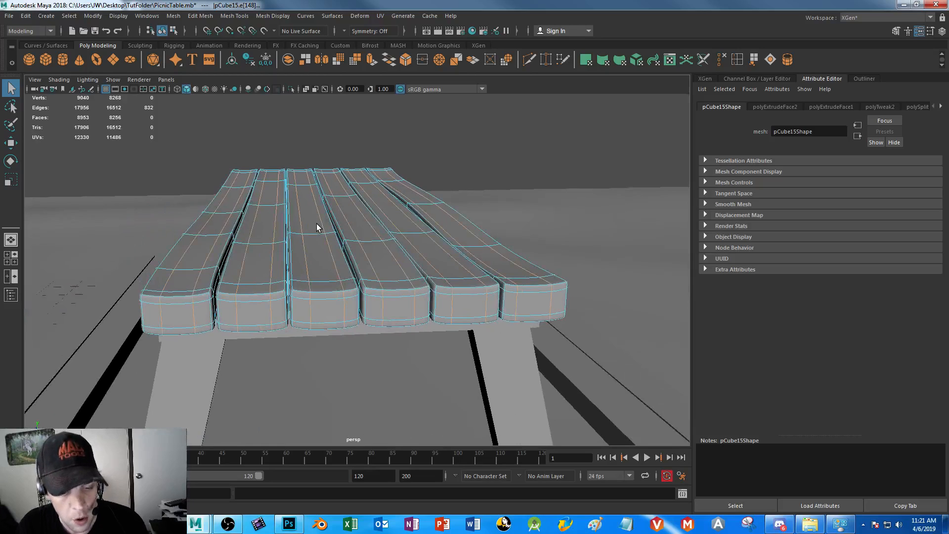
Try scaling all the selected plank edge loops together across the table's width
key("r")
middle_click_drag(282, 212, 286, 214)
left_click_drag(285, 214, 278, 214)
key("ctrl+z")
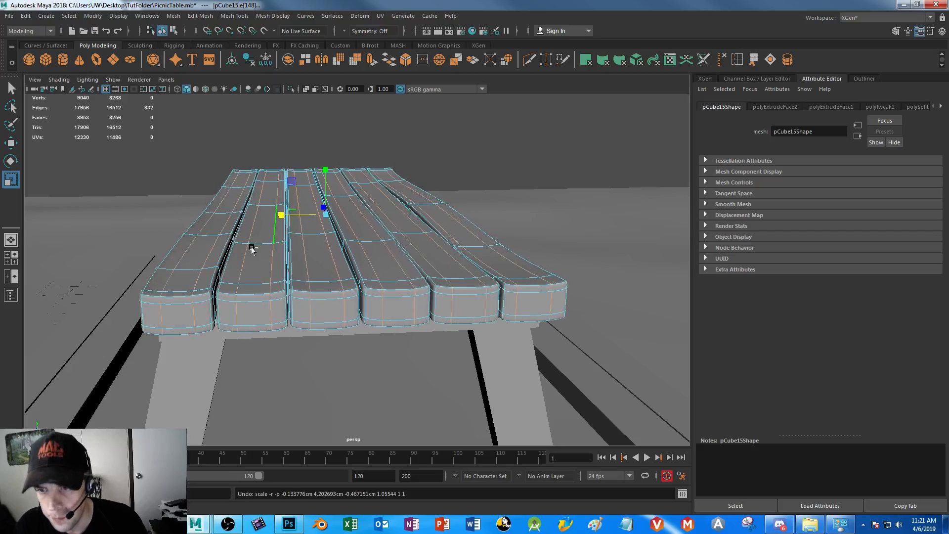
Plank by plank, select each tabletop plank's pair of lengthwise edge loops and scale them closer together across its width
double_click(193, 317)
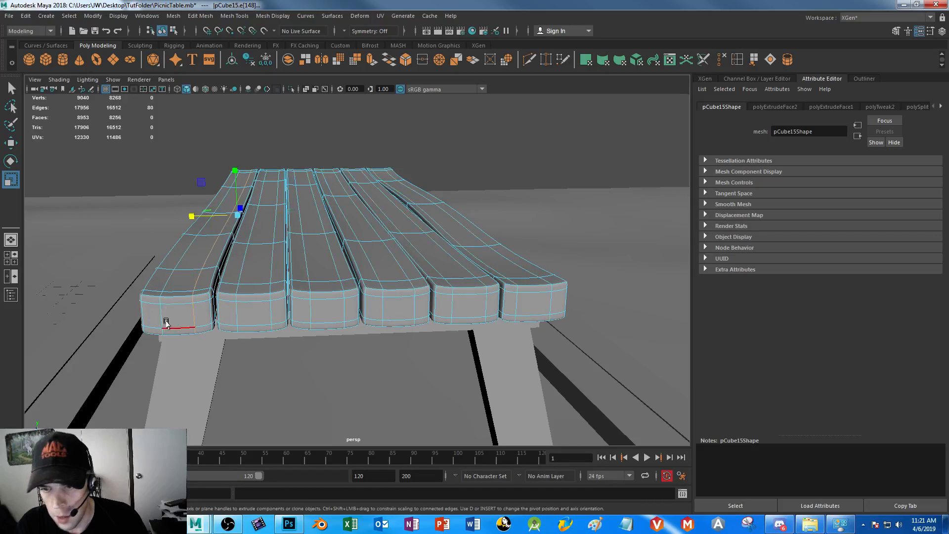
double_click(159, 318, "shift")
left_click_drag(173, 216, 371, 212)
double_click(251, 254)
double_click(307, 254)
double_click(331, 259, "shift")
double_click(379, 267)
double_click(390, 261, "shift")
double_click(415, 250)
double_click(444, 251, "shift")
left_click(508, 258)
double_click(508, 258)
double_click(491, 264, "shift")
left_click_drag(374, 213, 400, 213)
Shift the outermost plank's pair of lengthwise edge loops slightly sideways and clear the selection
left_click_drag(513, 309, 495, 337, "alt")
scroll(434, 321, "up", 8)
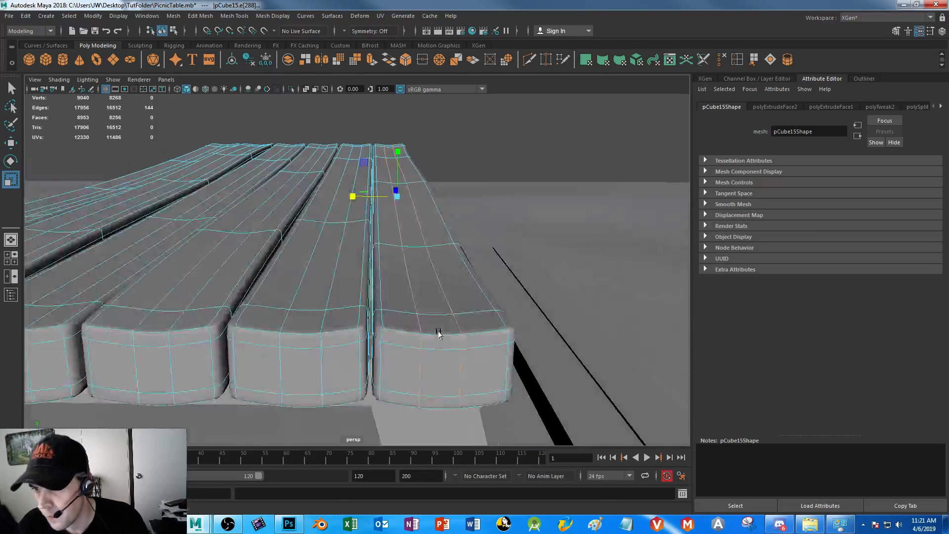
key("w")
left_click_drag(349, 197, 353, 198)
right_click_drag(321, 240, 364, 221)
left_click_drag(282, 262, 352, 263, "alt")
scroll(355, 232, "down", 4)
left_click(359, 154)
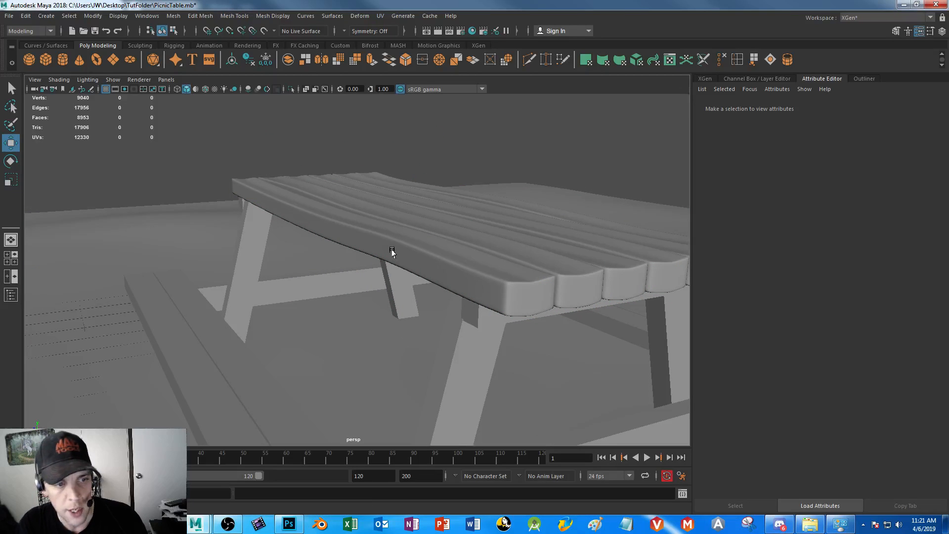
Reselect the two inner lengthwise edge loops on all six tabletop planks in edge mode
left_click_drag(447, 218, 396, 227, "alt")
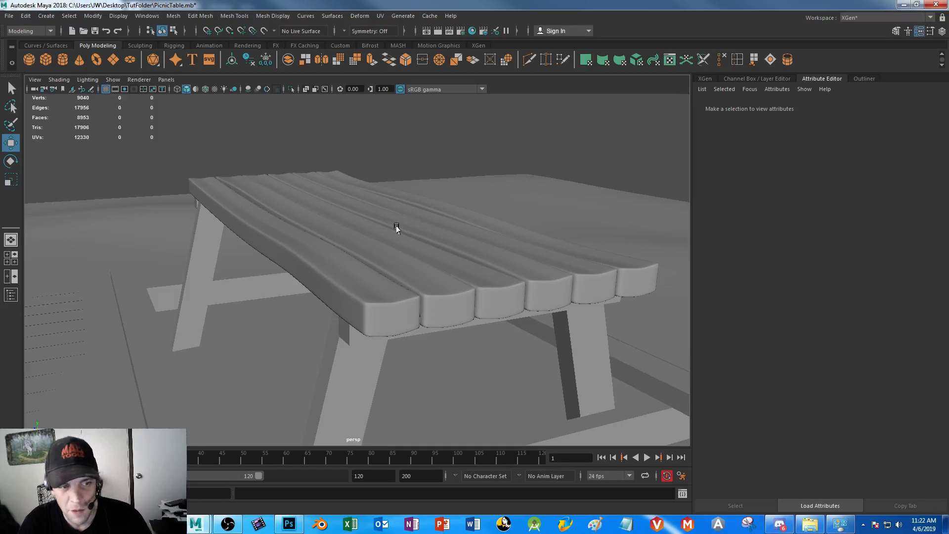
right_click_drag(388, 237, 385, 207)
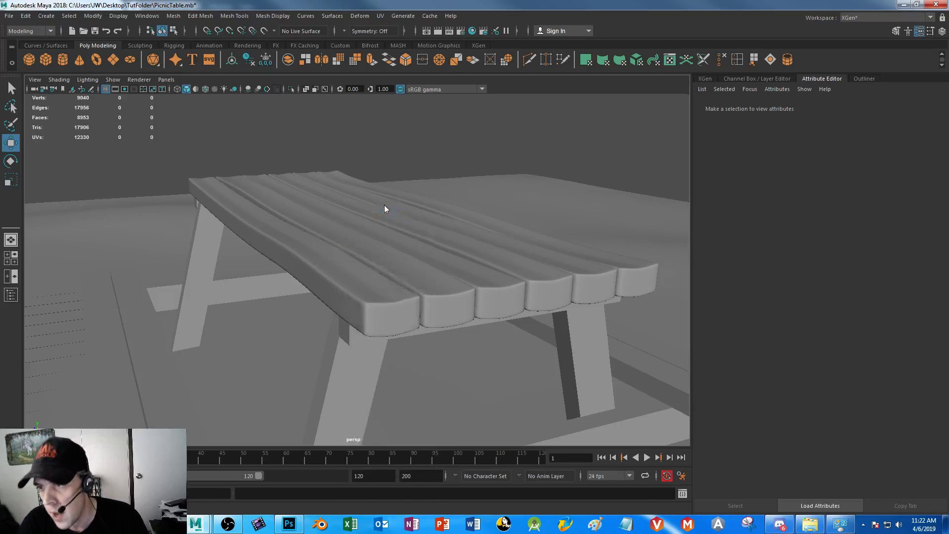
double_click(387, 322)
double_click(400, 318, "shift")
double_click(442, 313, "shift")
double_click(461, 308, "shift")
double_click(500, 302, "shift")
double_click(511, 299, "shift")
double_click(556, 297, "shift")
double_click(587, 296, "shift")
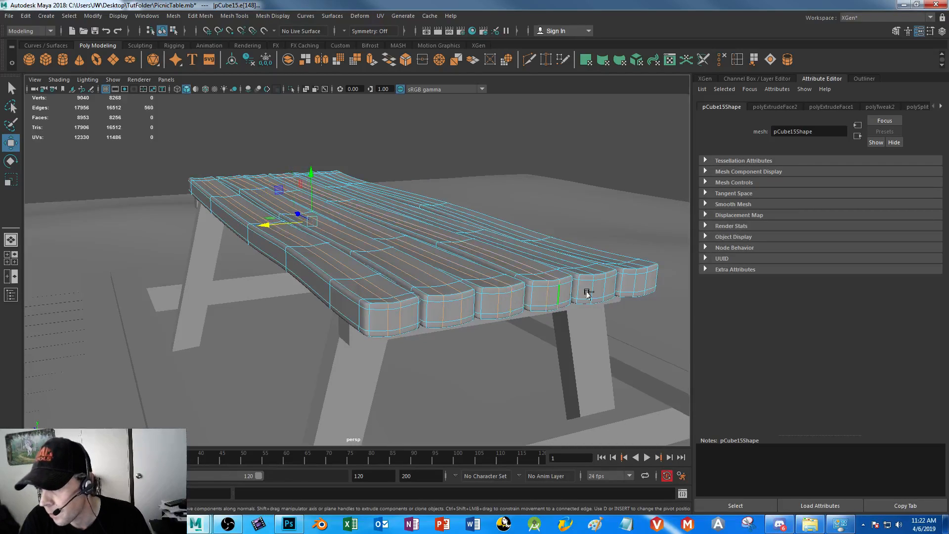
double_click(594, 289, "shift")
double_click(603, 284, "shift")
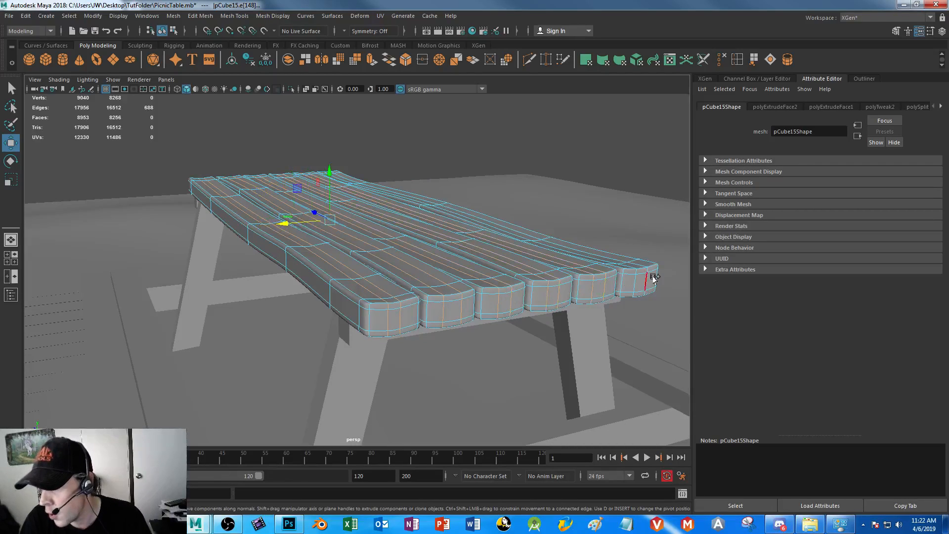
double_click(641, 280, "shift")
double_click(641, 280, "shift")
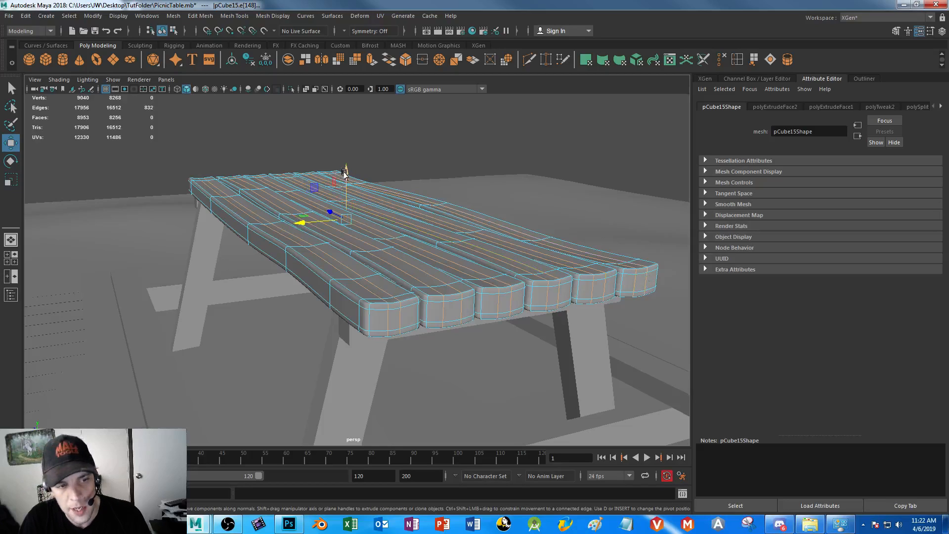
Move the selected inner plank edge loops slightly downward to dip the middle of each plank
left_click_drag(345, 172, 344, 173)
key("ctrl+z")
left_click_drag(435, 276, 420, 271, "alt")
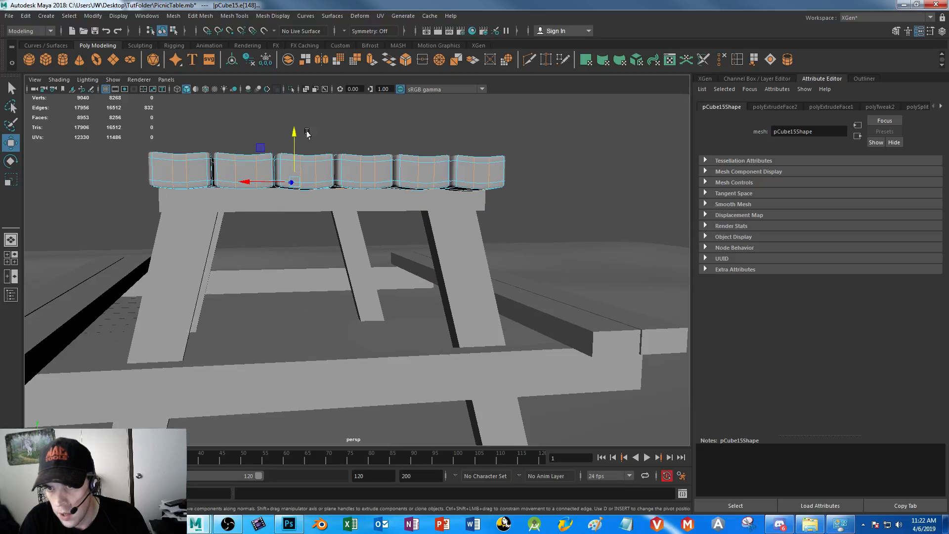
left_click_drag(295, 132, 295, 135)
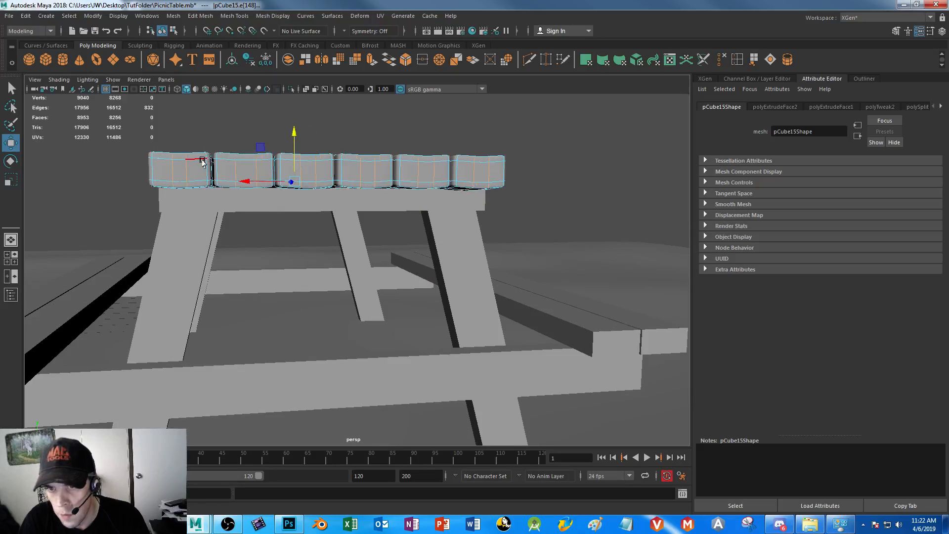
Return the tabletop to object mode and lower the whole tabletop slightly toward its supports
right_click_drag(200, 164, 186, 164)
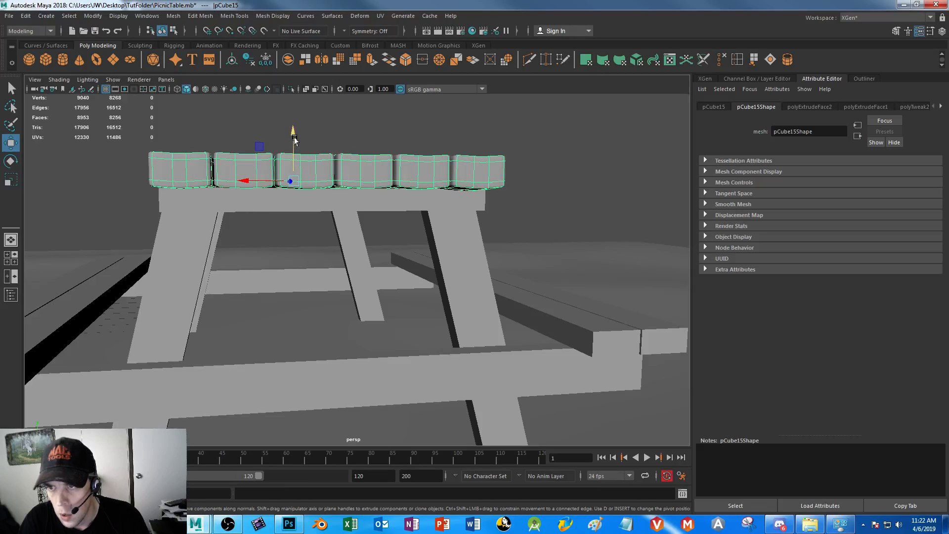
left_click_drag(295, 132, 295, 134)
left_click_drag(279, 231, 319, 237, "alt")
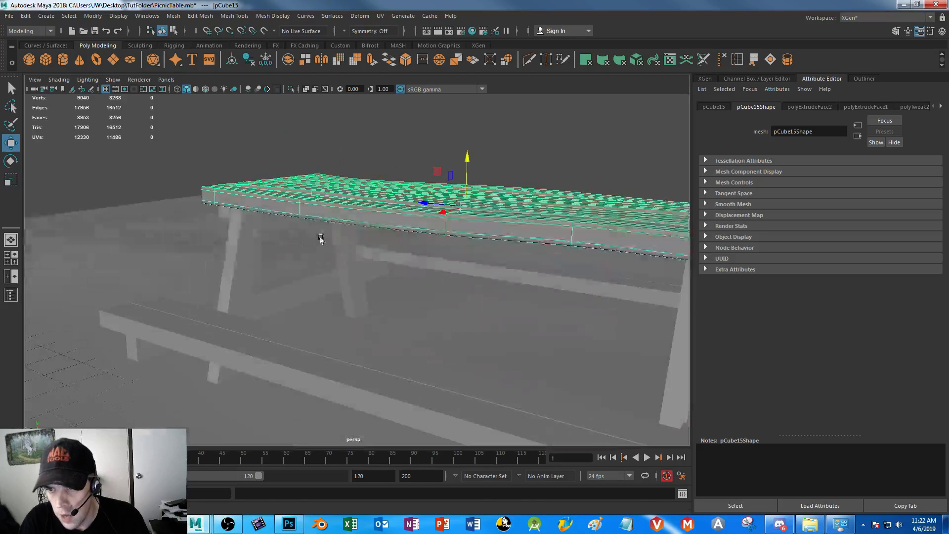
middle_click_drag(381, 259, 326, 290, "alt")
left_click_drag(327, 290, 322, 279, "alt")
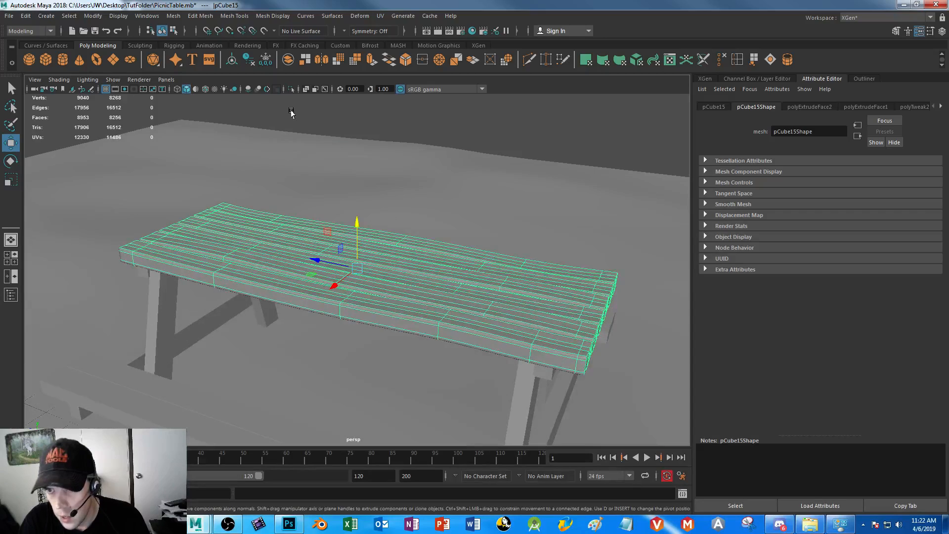
Turn off the tabletop's smooth preview and apply a mesh Smooth with 1 division
left_click(291, 112)
left_click_drag(381, 293, 321, 286, "alt")
left_click(321, 287)
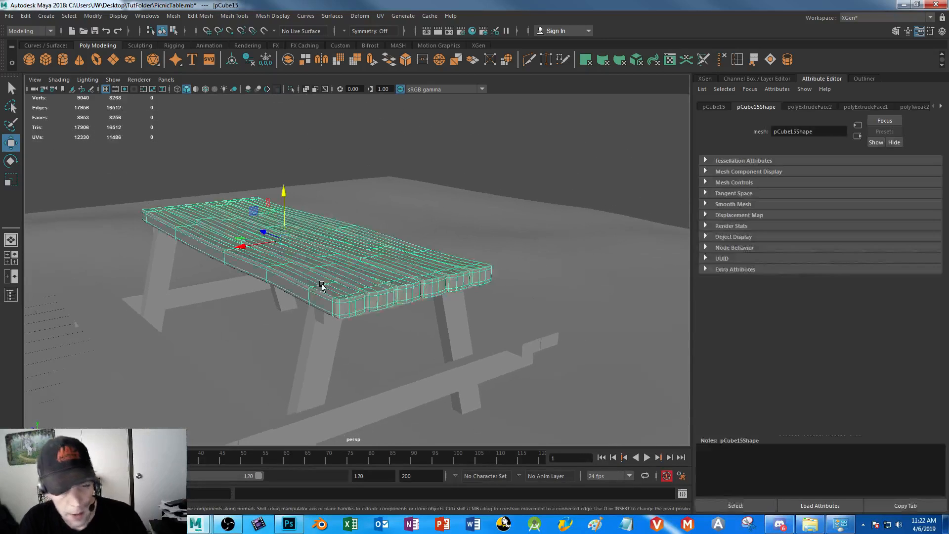
key("1")
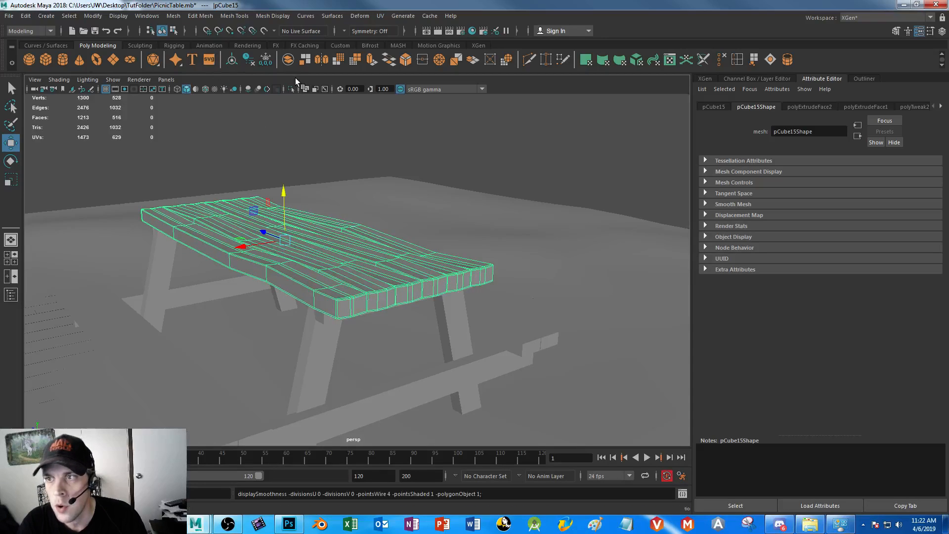
left_click(179, 17)
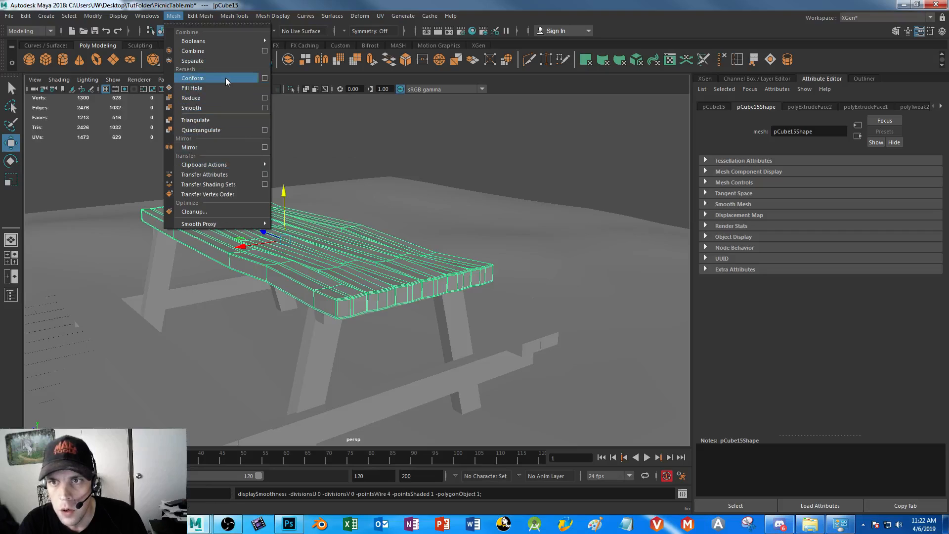
left_click(215, 109)
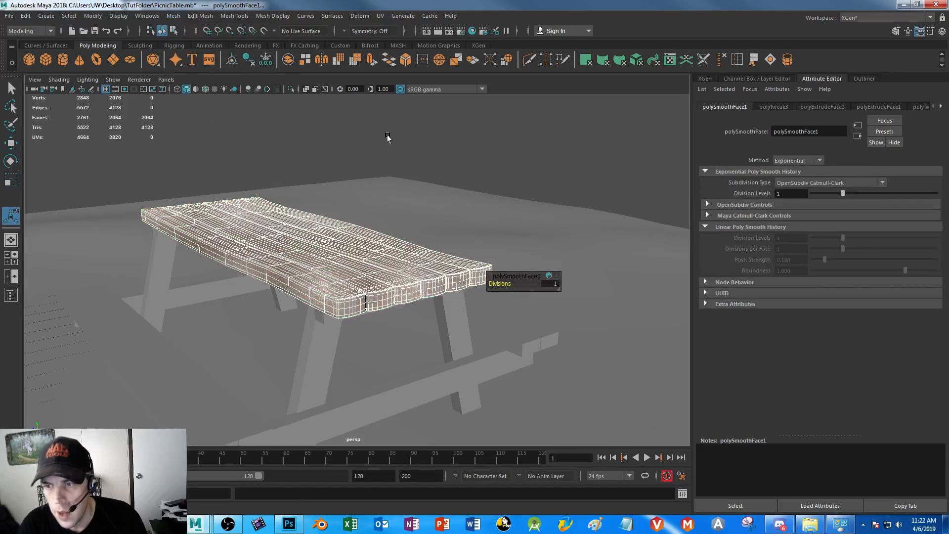
left_click(388, 134)
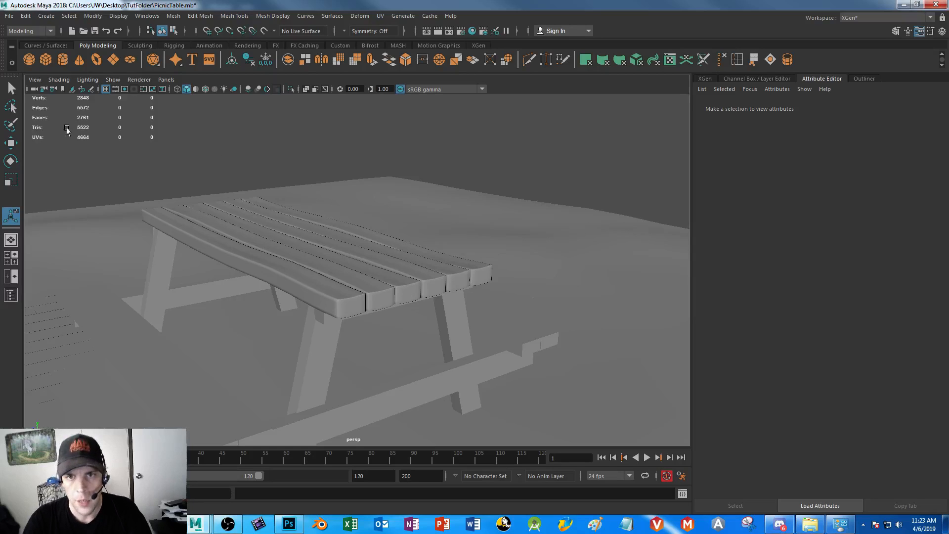
Check the smoothed tabletop's polygon counts and look up the Poly Count option for the heads-up display
left_click(262, 234)
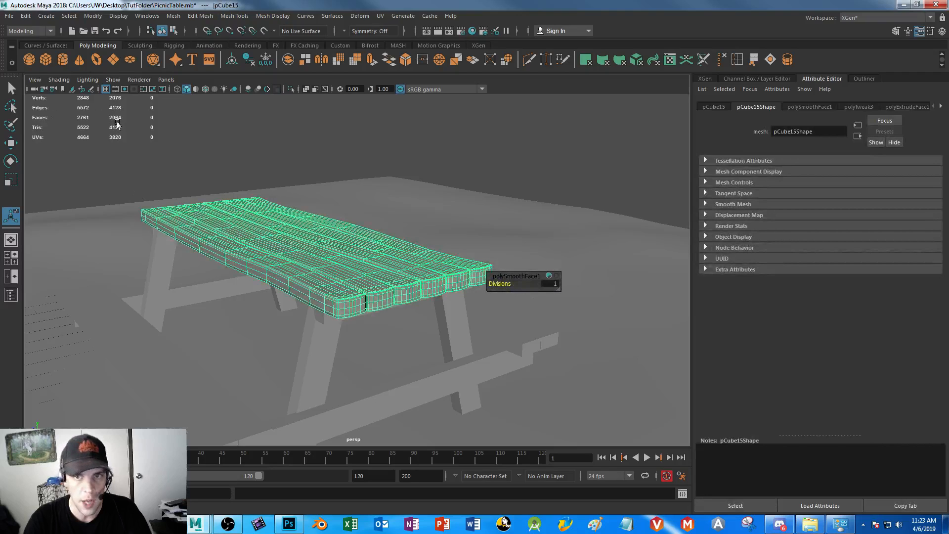
left_click(228, 152)
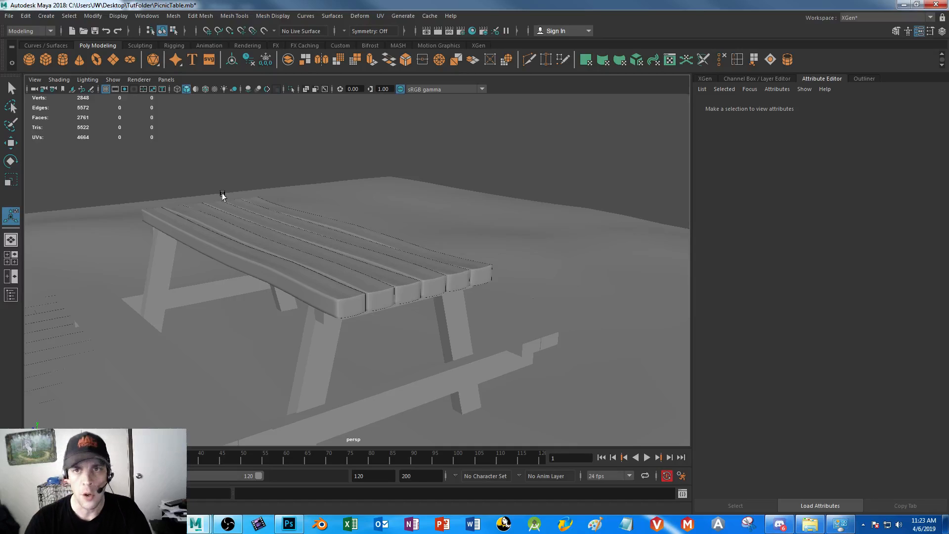
left_click(120, 16)
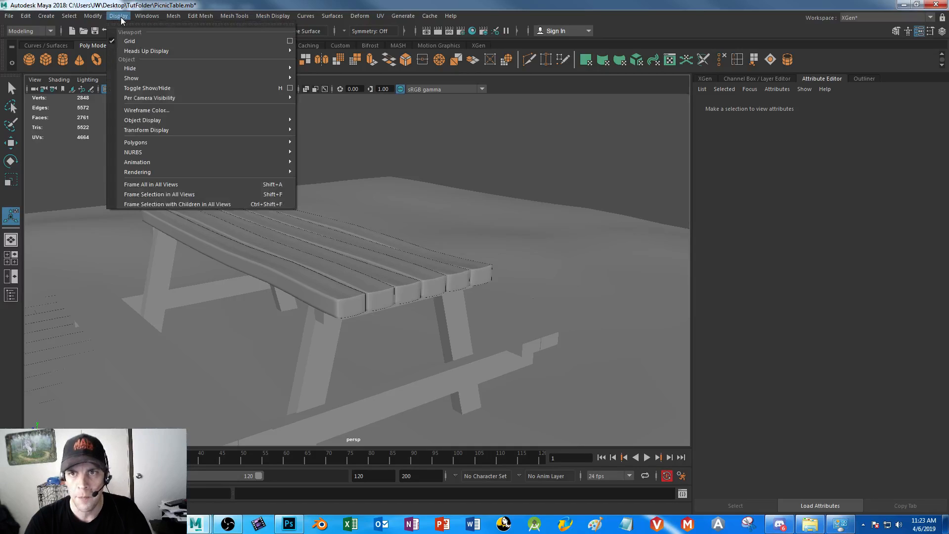
mouse_move(134, 51)
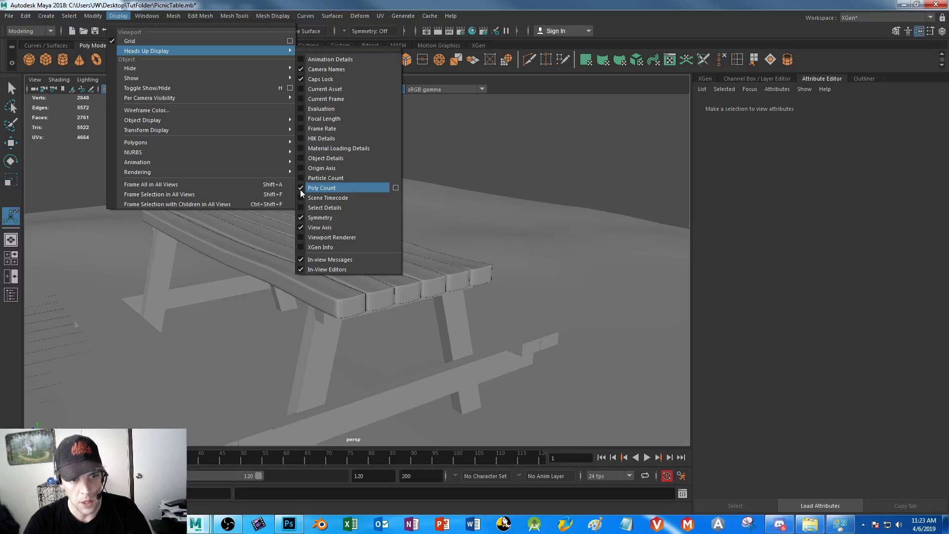
left_click(50, 127)
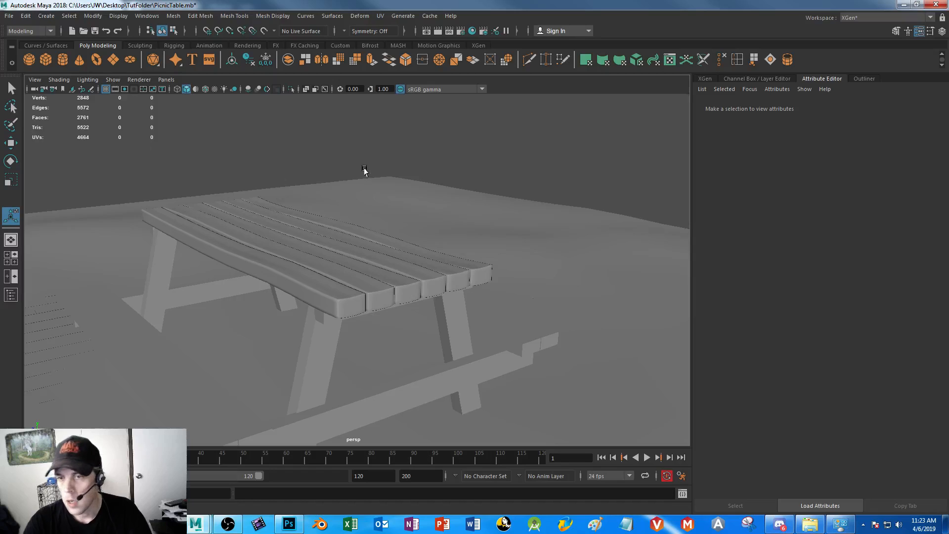
Select the surplus lengthwise edge loops on each of the six tabletop planks and remove them with Delete Edge/Vertex
left_click(360, 267)
left_click_drag(375, 312, 347, 324, "alt")
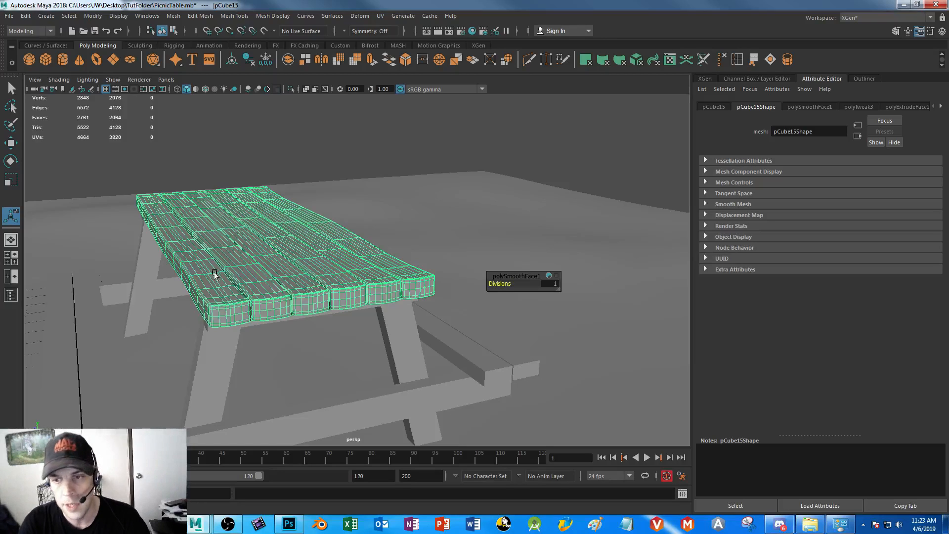
right_click_drag(211, 282, 198, 211)
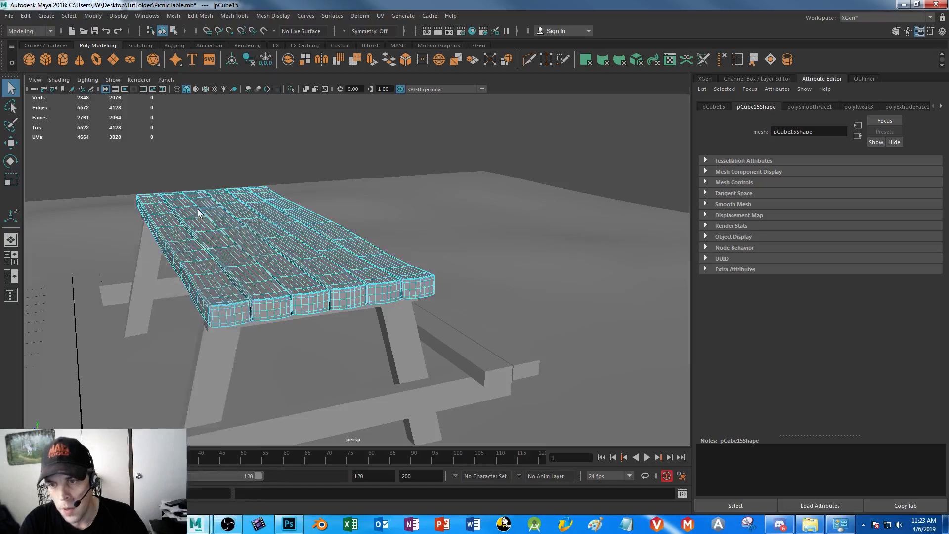
double_click(226, 314)
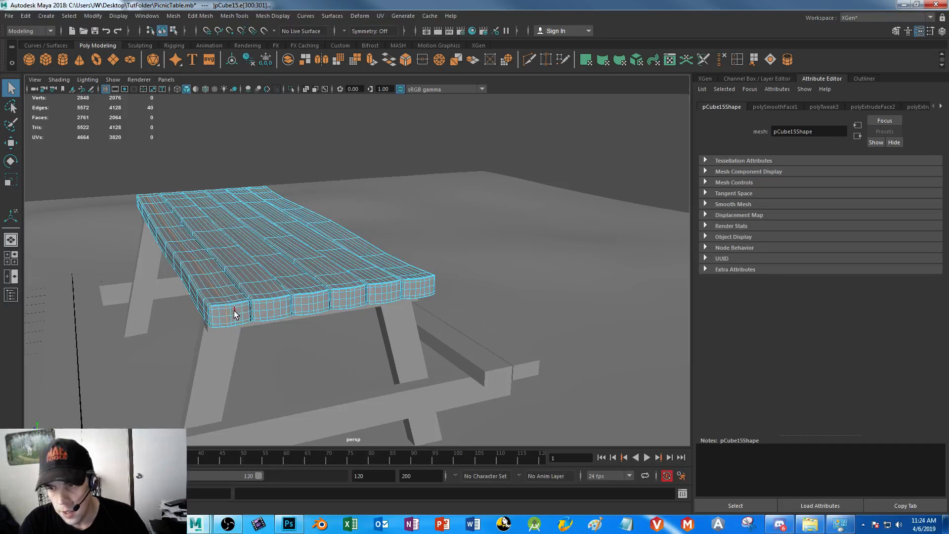
double_click(235, 311, "shift")
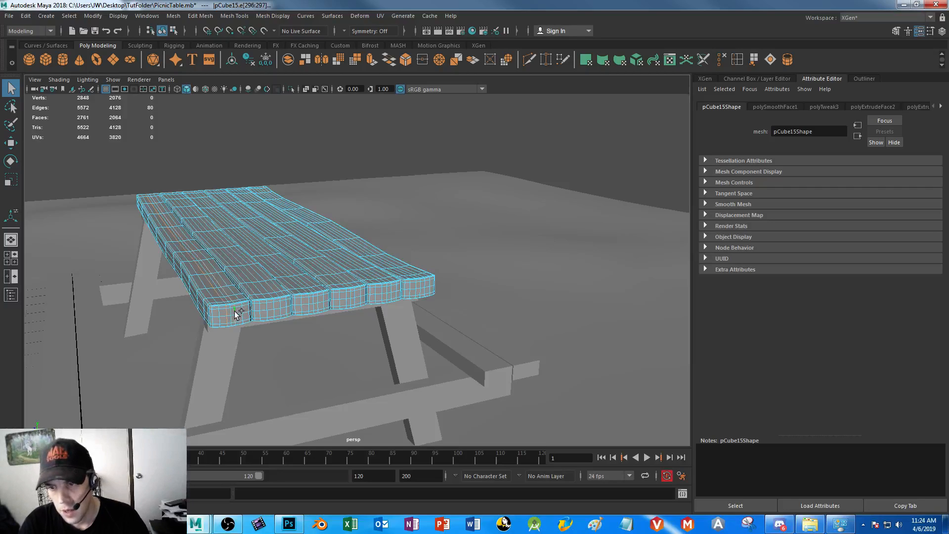
double_click(274, 307, "shift")
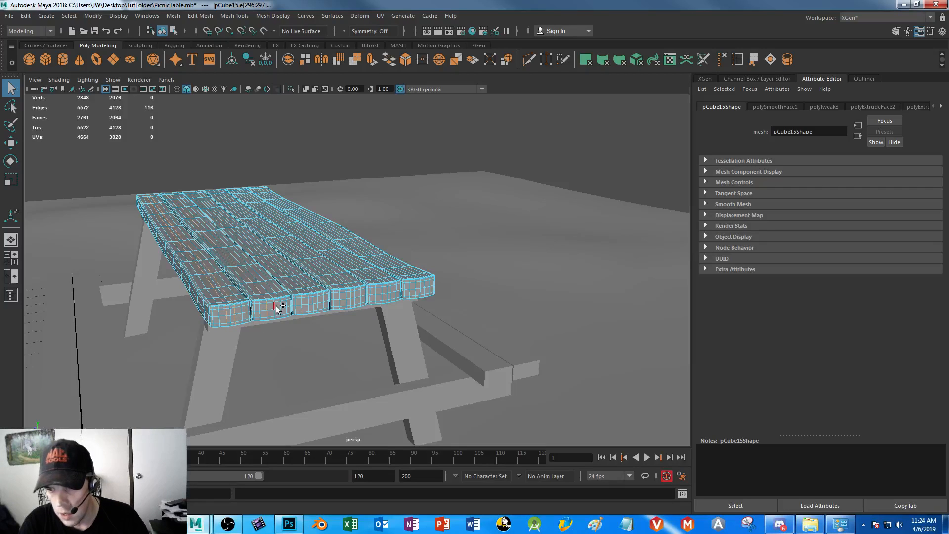
double_click(318, 299, "shift")
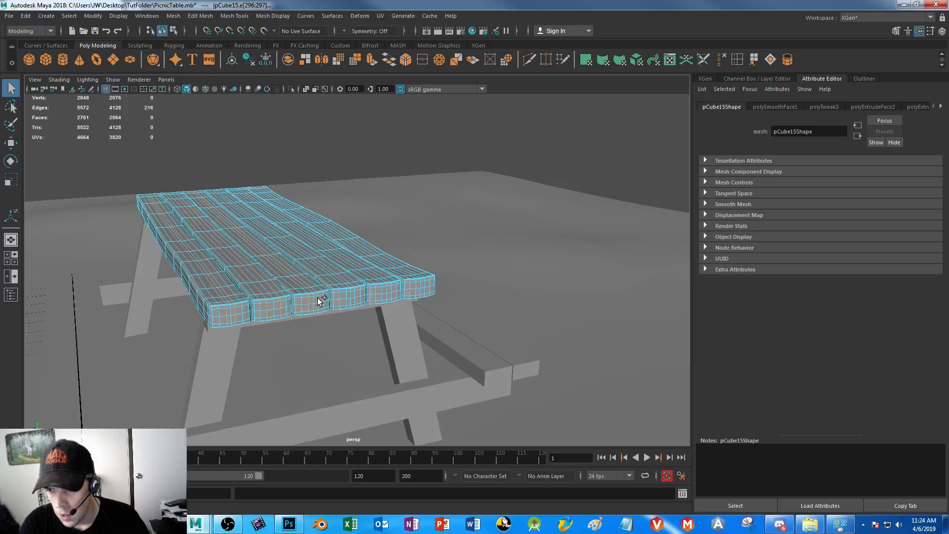
double_click(354, 295, "shift")
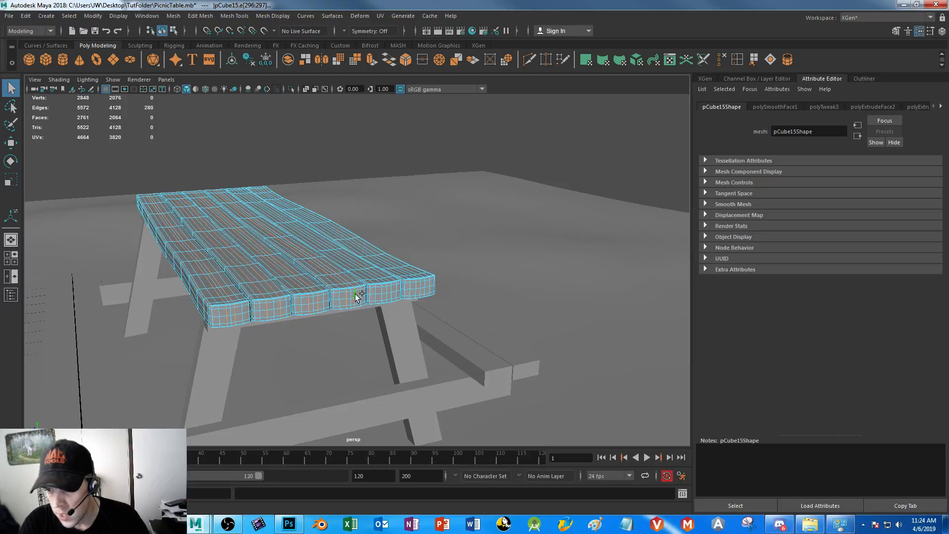
double_click(393, 289, "shift")
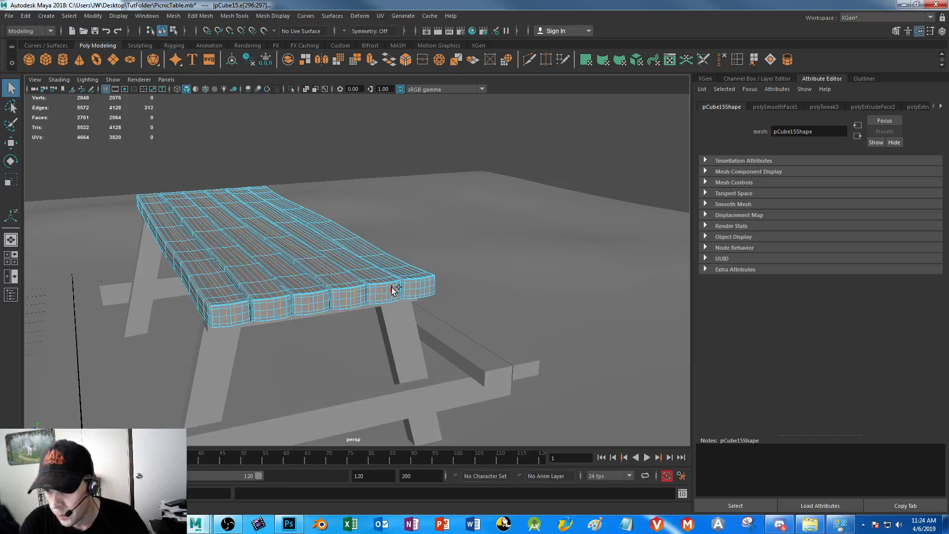
double_click(417, 287, "shift")
double_click(428, 283, "shift")
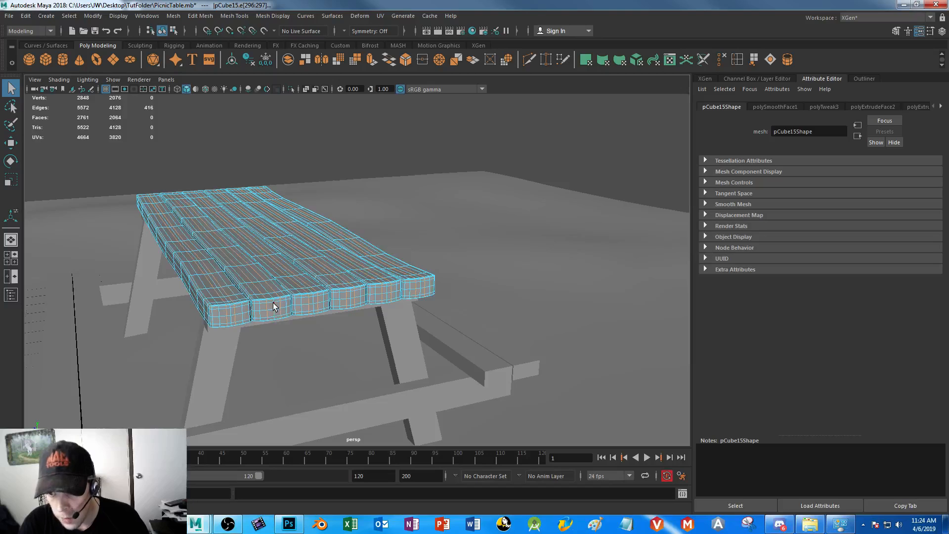
left_click_drag(284, 304, 198, 338, "alt")
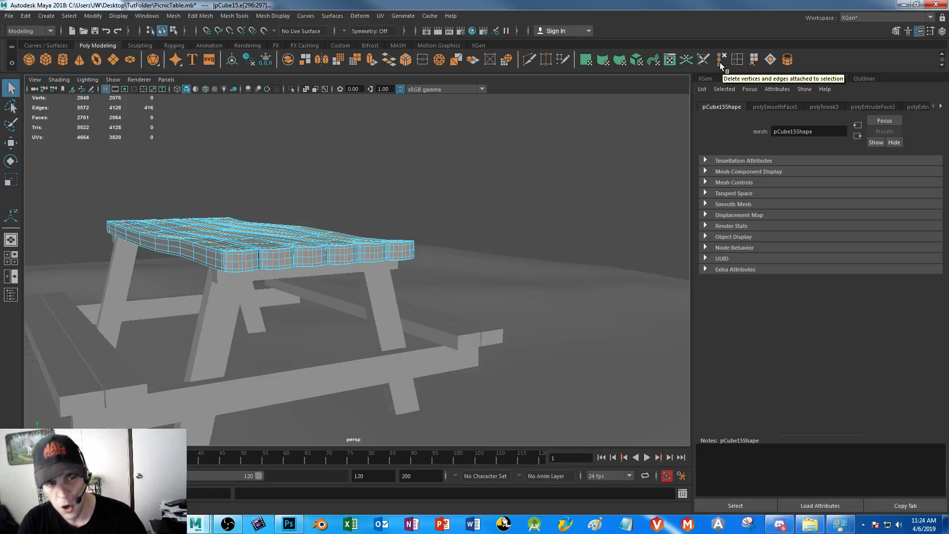
left_click(199, 16)
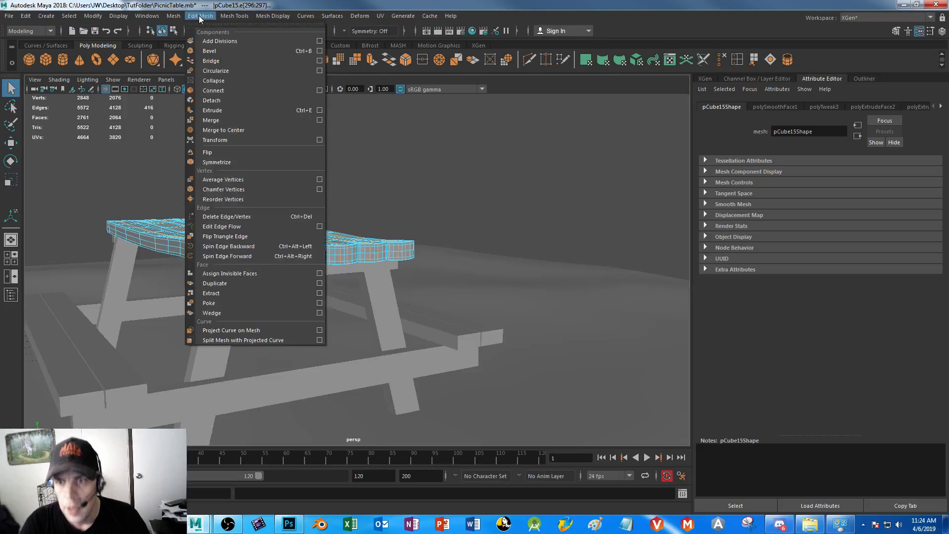
left_click(221, 217)
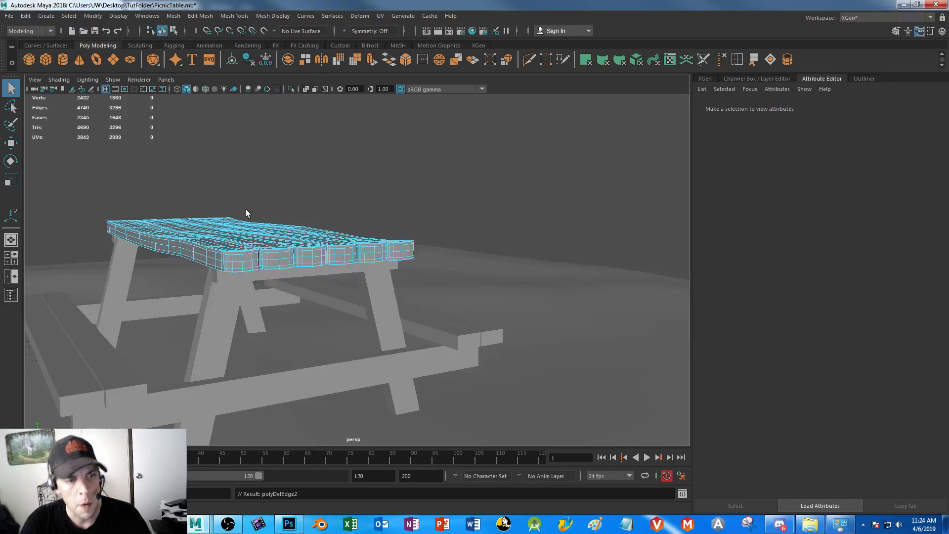
Add the Delete Edge/Vertex command to the Poly Modeling shelf and remove that duplicate shelf entry
left_click(204, 18)
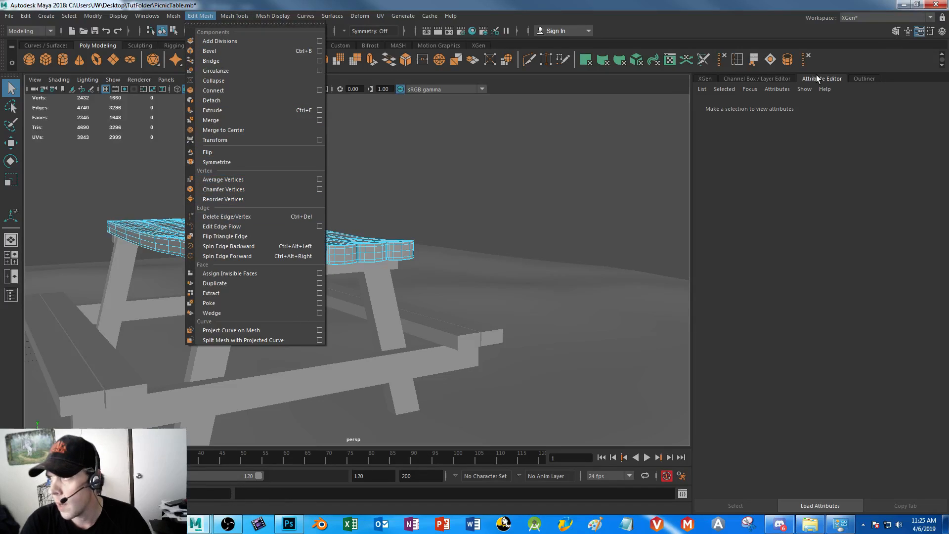
left_click(823, 62)
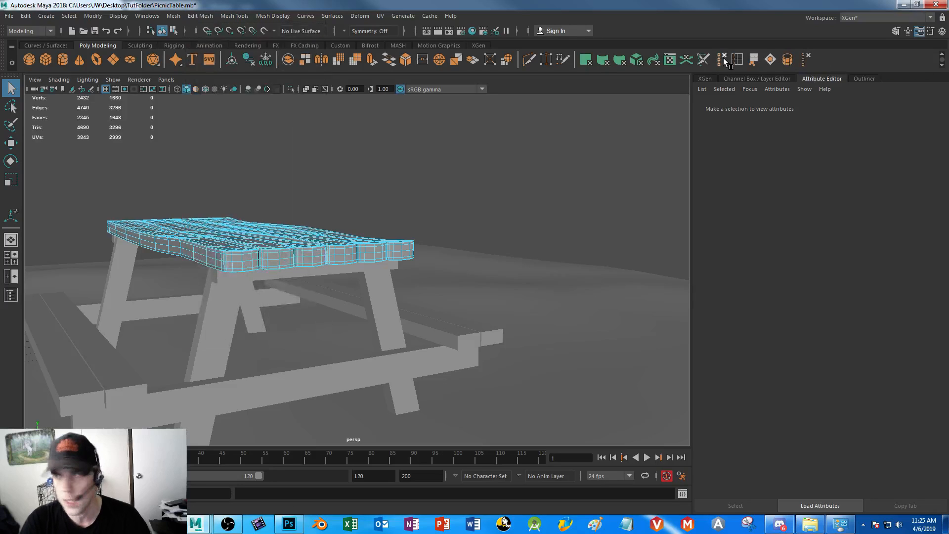
right_click(805, 59)
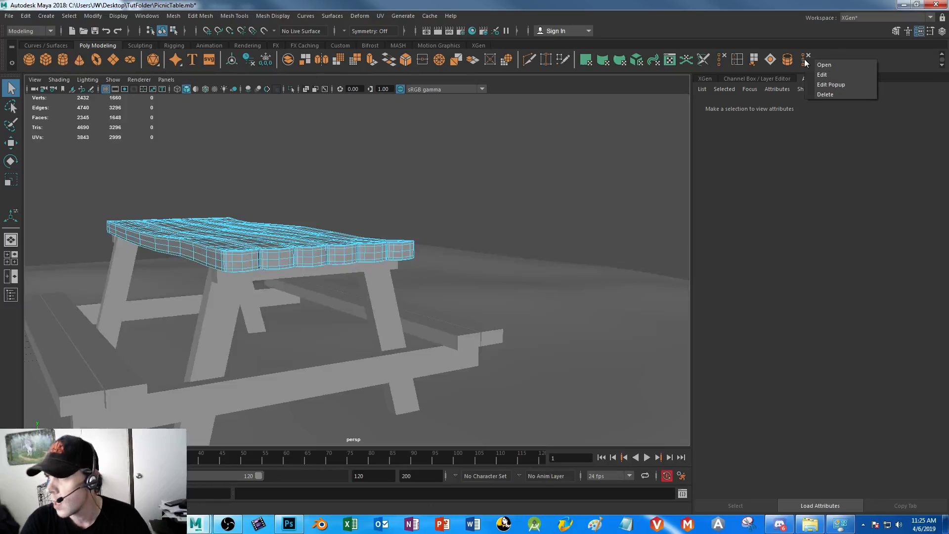
left_click(825, 94)
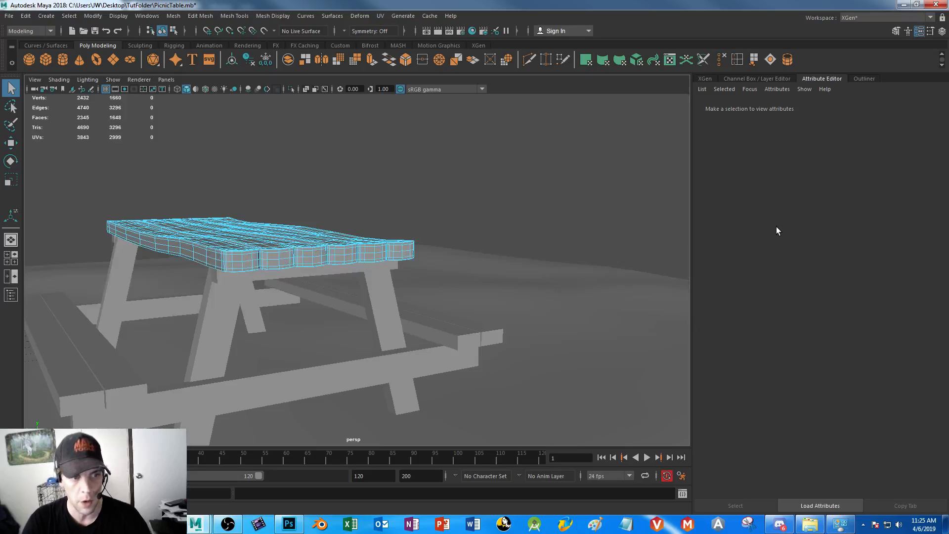
Select the horizontal mid-height edge loops around all six planks and remove them with Delete Edge/Vertex
double_click(239, 262)
double_click(271, 259, "shift")
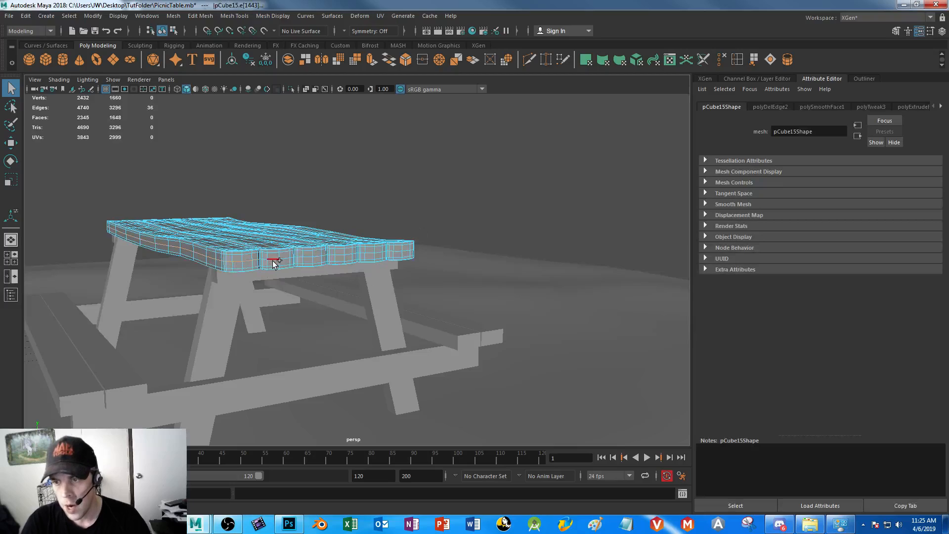
double_click(308, 257, "shift")
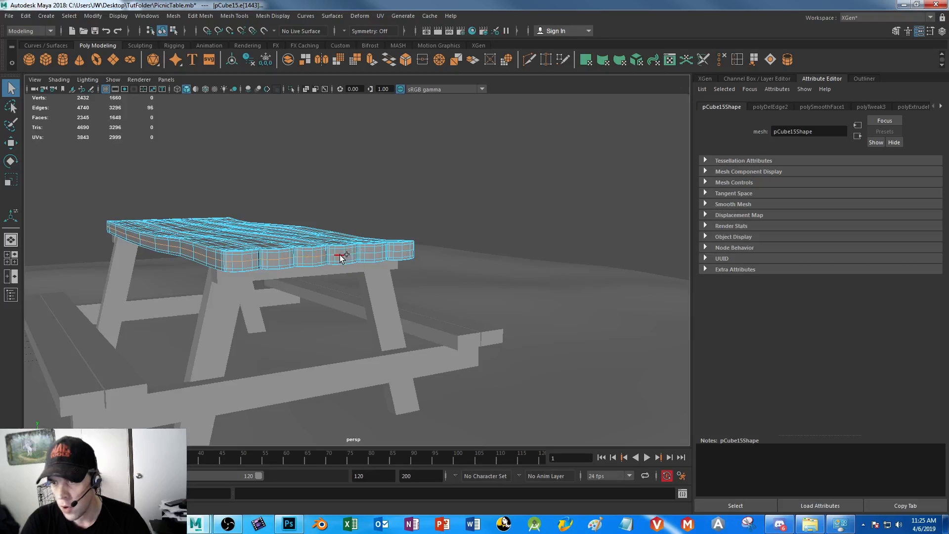
double_click(370, 251, "shift")
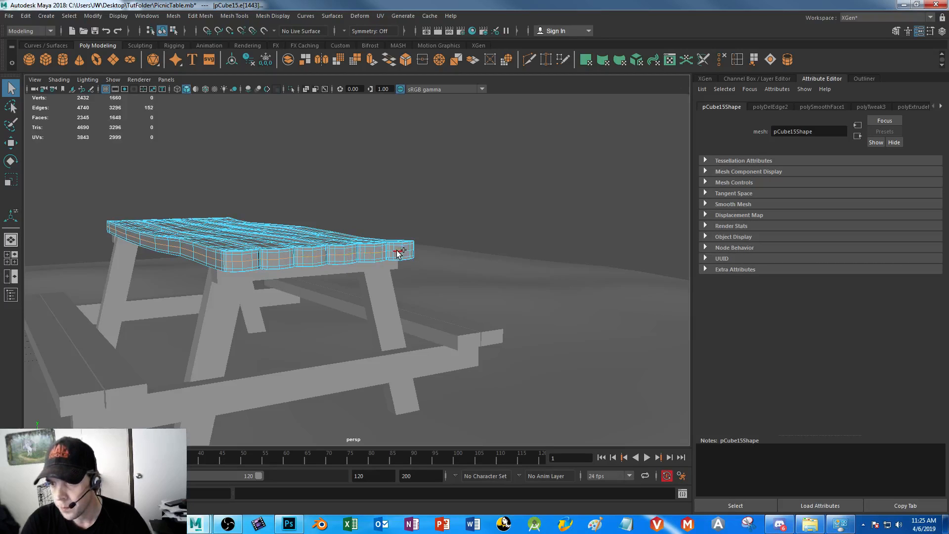
left_click(723, 59)
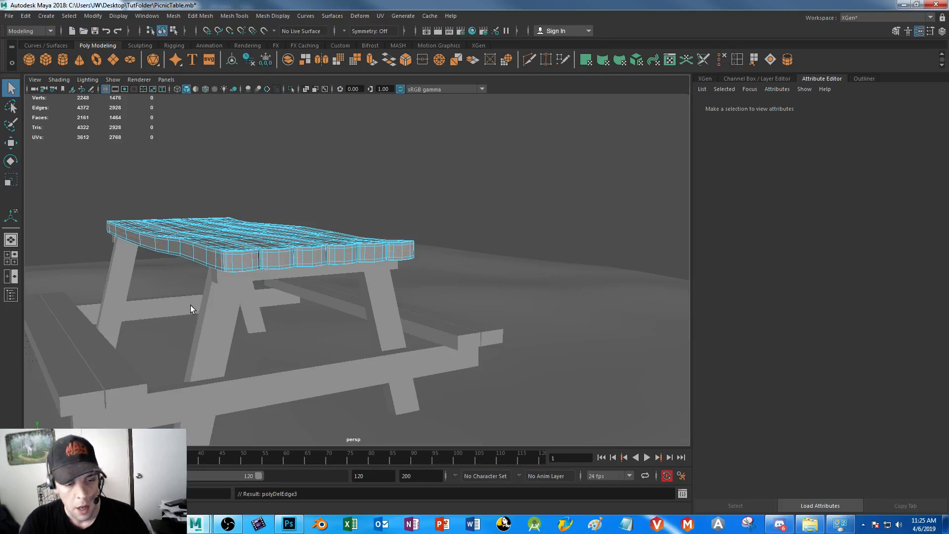
Undo the loop removal, compare it with plain edge deletion in vertex view, and restore the removal with Delete Edge/Vertex
key("ctrl+z")
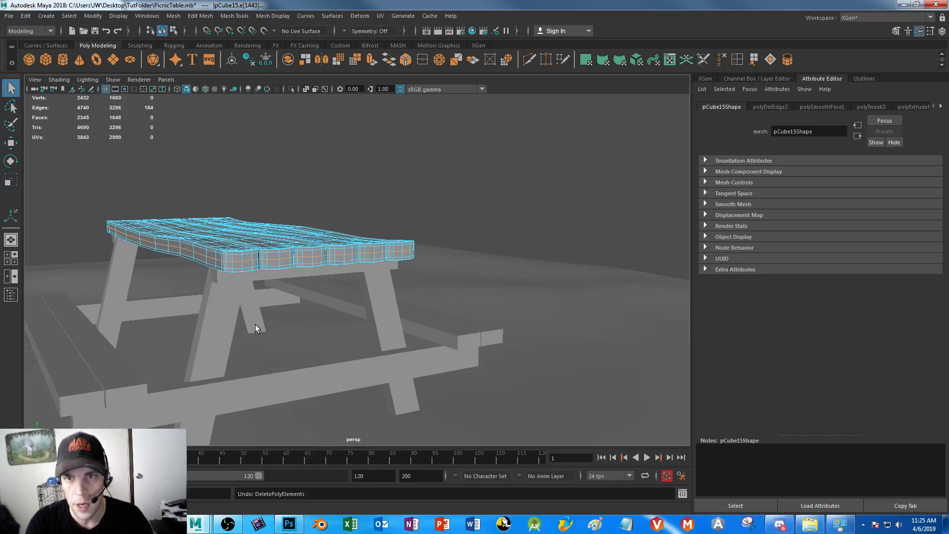
key("Delete")
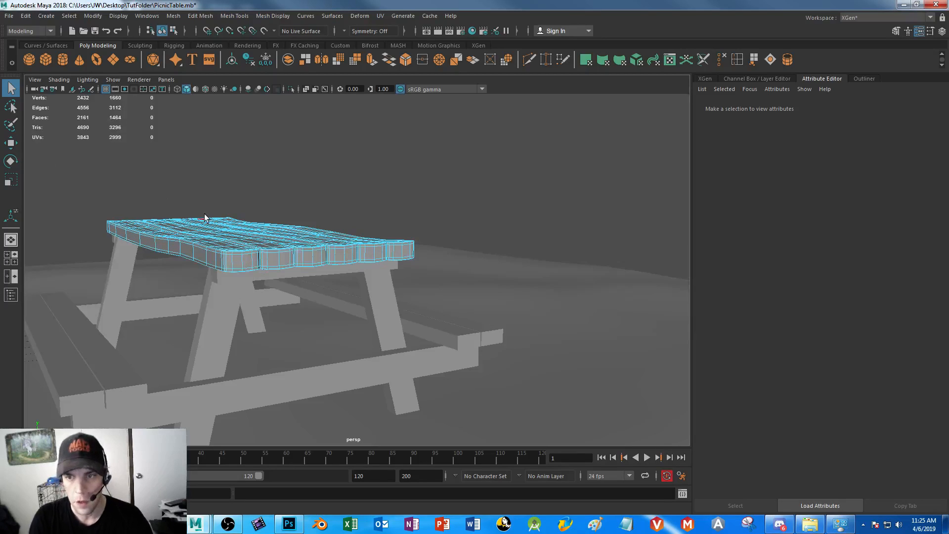
right_click_drag(216, 241, 172, 239)
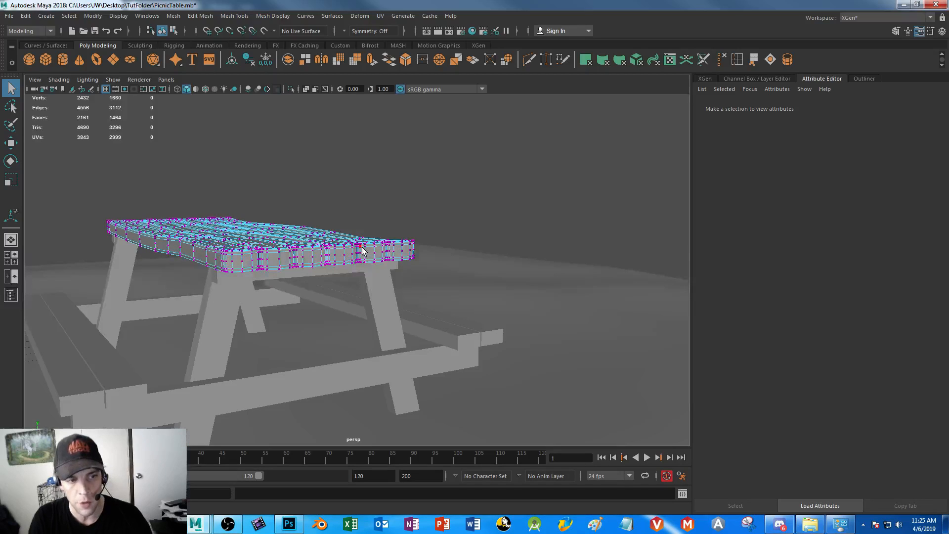
key("ctrl+z")
key("ctrl+z")
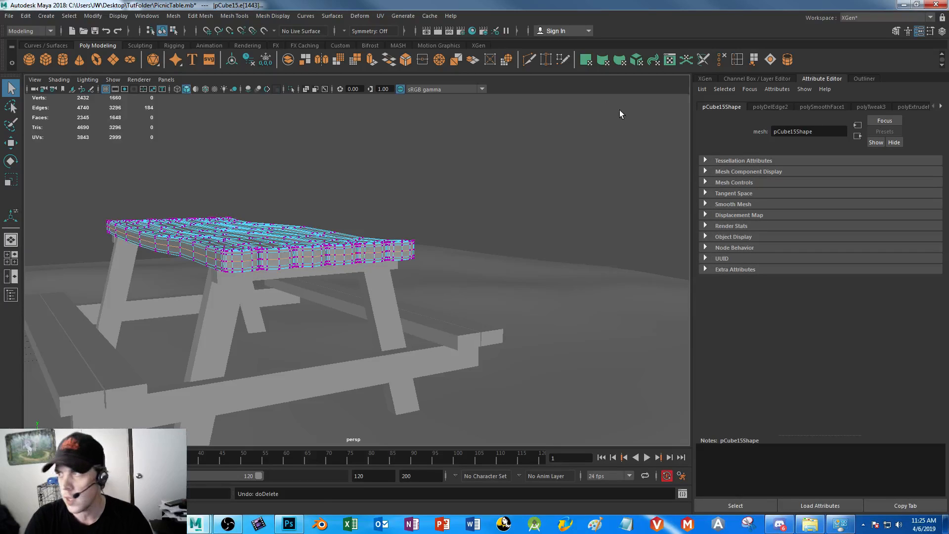
left_click(721, 60)
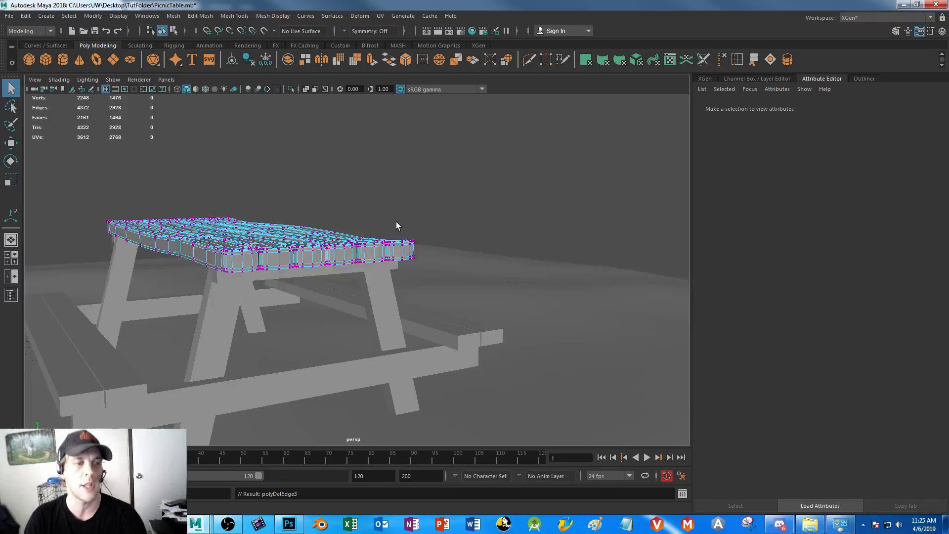
Delete the near front table leg as a whole object and undo the deletion
left_click(226, 309)
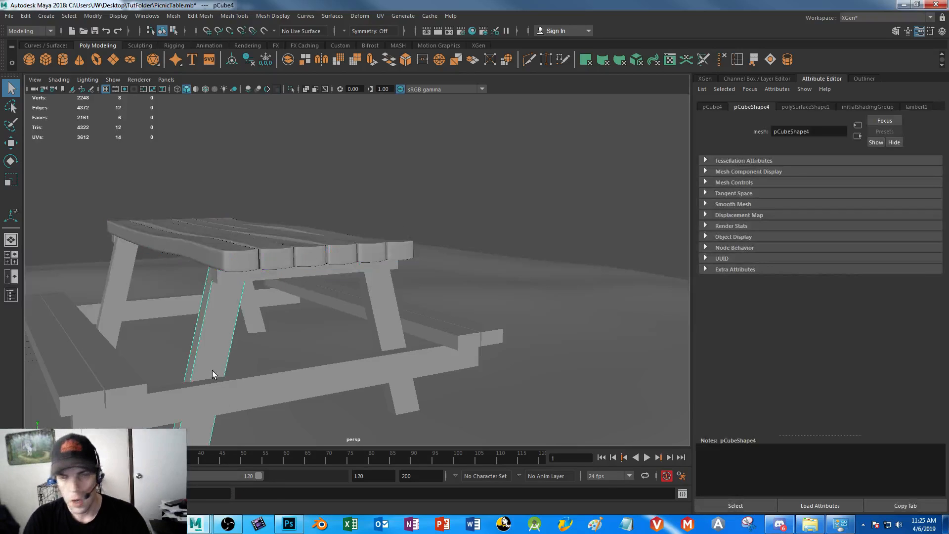
key("Delete")
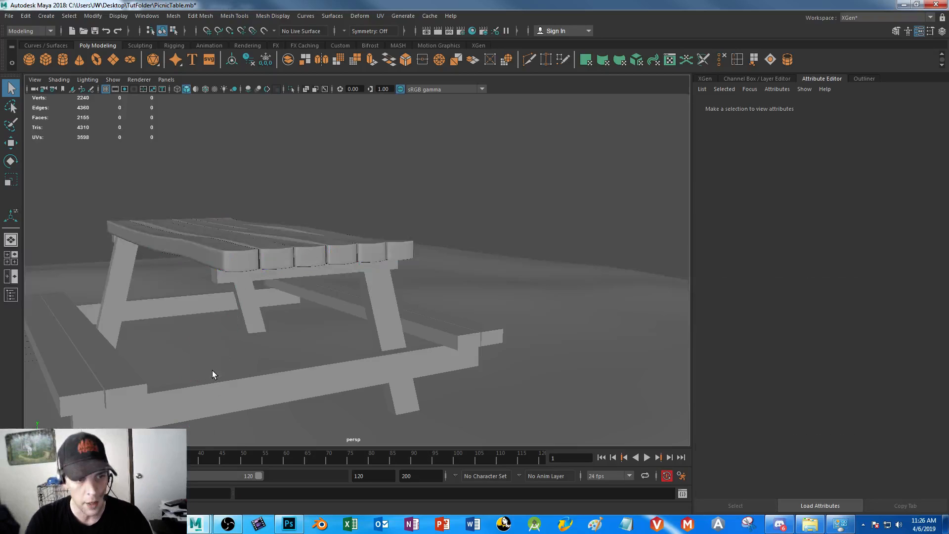
key("ctrl+z")
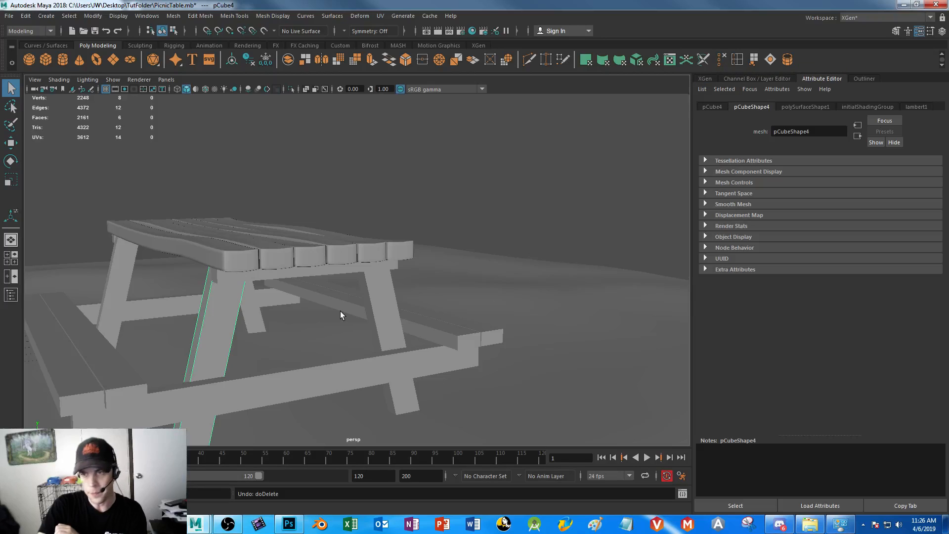
Examine the selected tabletop's simplified wireframe and plank shape from the end, the long side and above
left_click(254, 263)
right_click_drag(277, 248, 330, 266, "alt")
left_click_drag(330, 266, 320, 270, "alt")
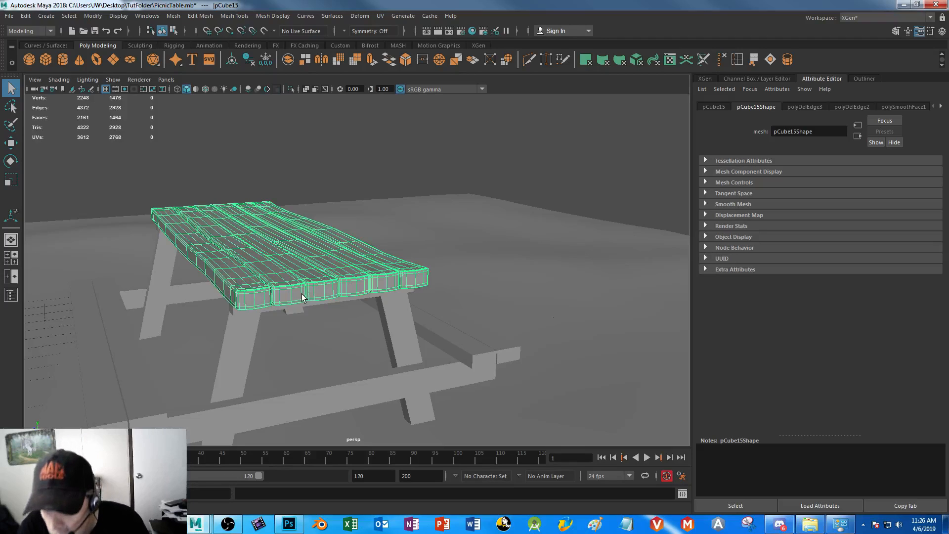
right_click_drag(252, 298, 277, 356, "alt")
mouse_move(275, 358)
left_mouse_down("alt")
mouse_move(266, 360)
mouse_move(279, 359)
left_mouse_up("alt")
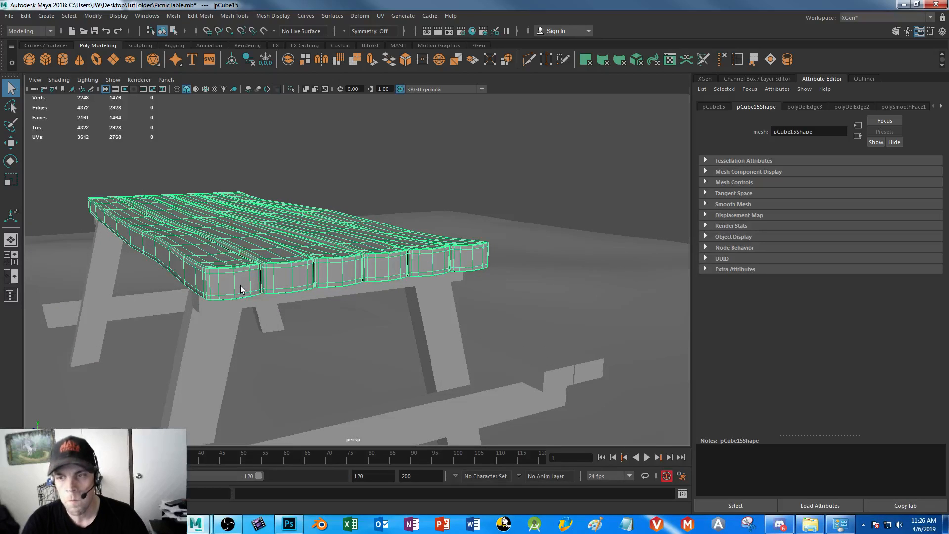
left_click_drag(246, 297, 339, 288, "alt")
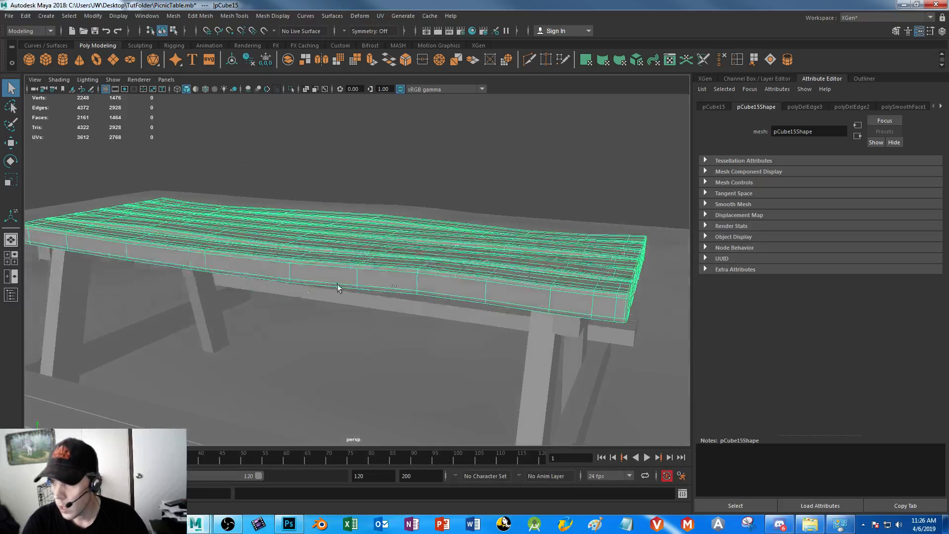
middle_click_drag(340, 289, 258, 312, "alt")
left_click_drag(258, 316, 342, 342, "alt")
middle_click_drag(342, 343, 420, 282, "alt")
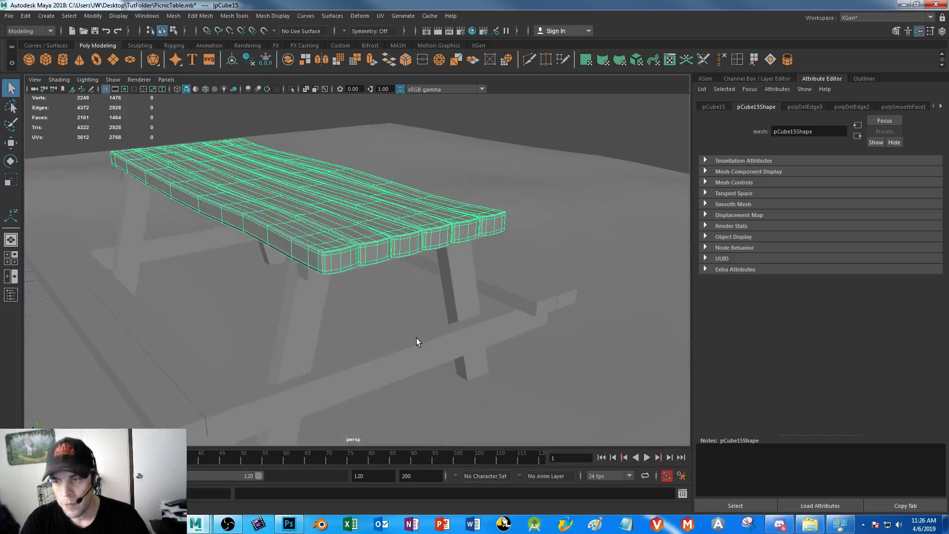
right_click_drag(416, 337, 361, 288, "alt")
Check the plain bench planks on both sides against the tabletop by selecting them in turn, ending on the tabletop
left_click(206, 320)
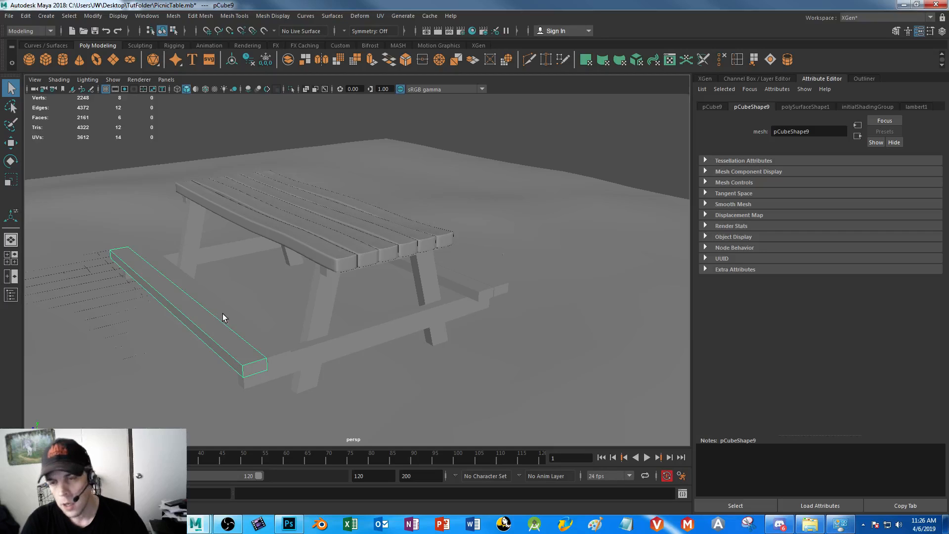
left_click(223, 316)
left_click(466, 271)
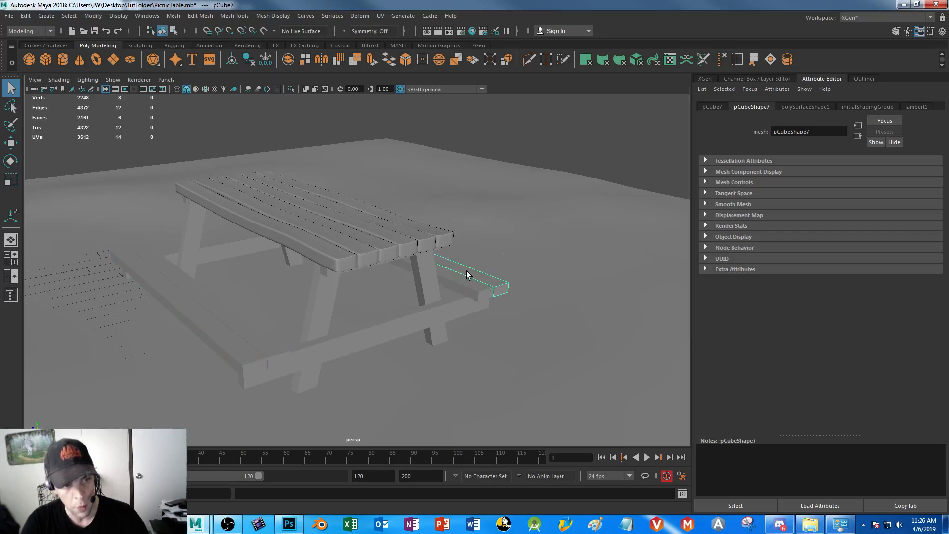
left_click(312, 236)
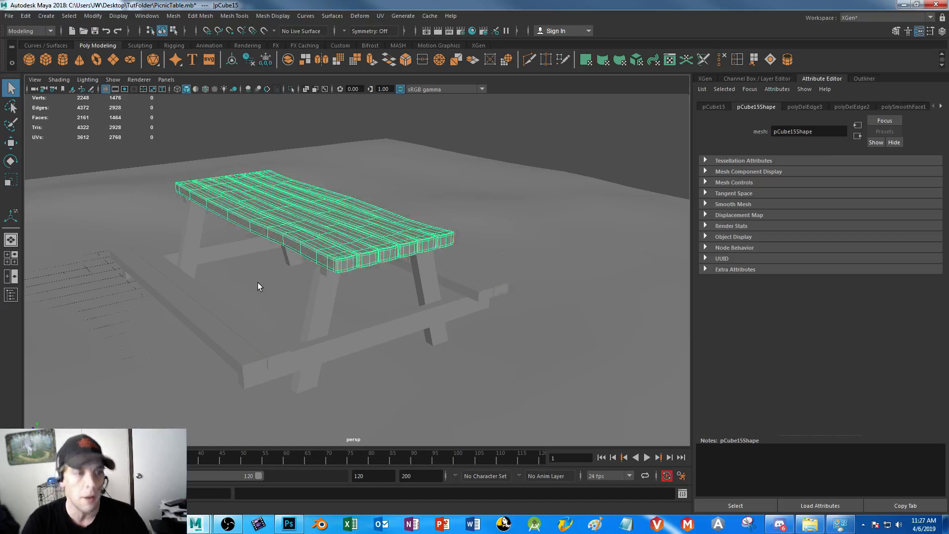
Select the near bench plank, try smoothing it with one division, and undo the smooth
left_click(216, 332)
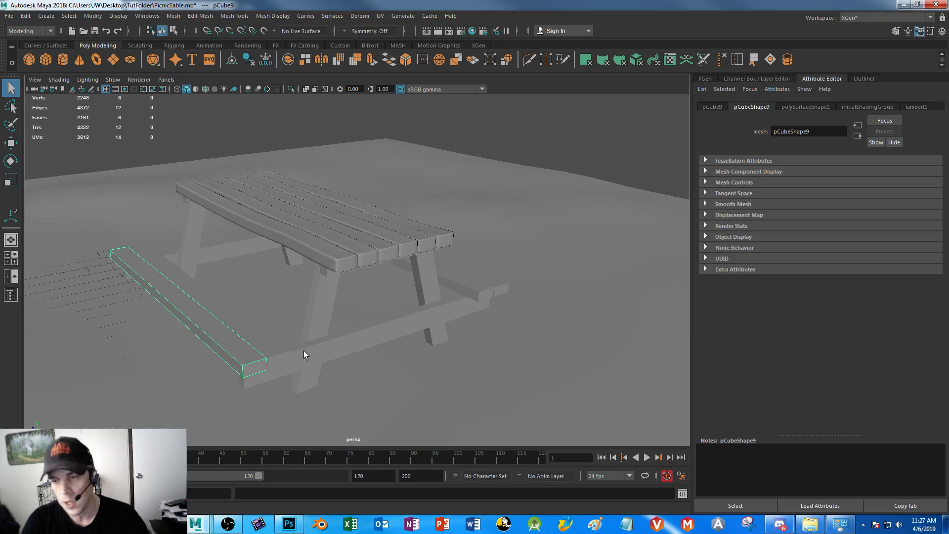
scroll(293, 314, "up", 5)
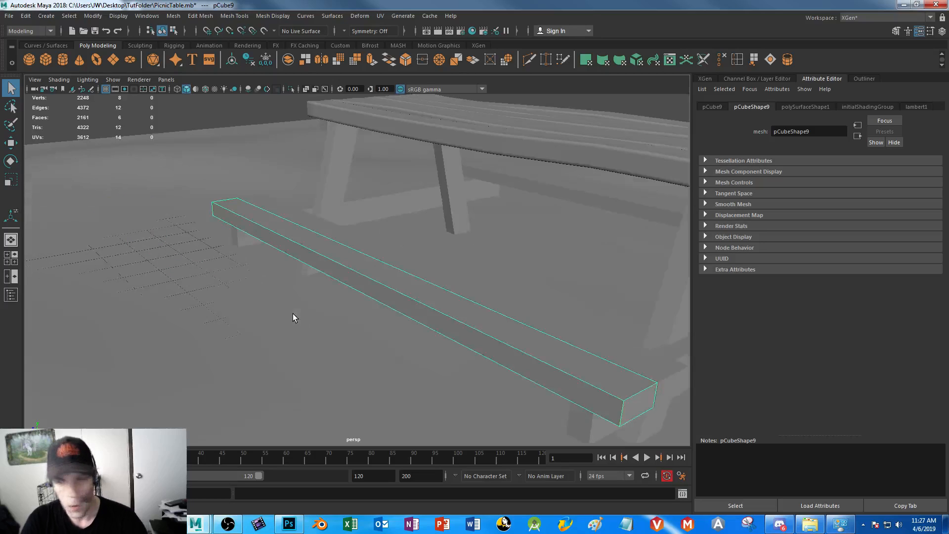
left_click_drag(394, 358, 372, 379, "alt")
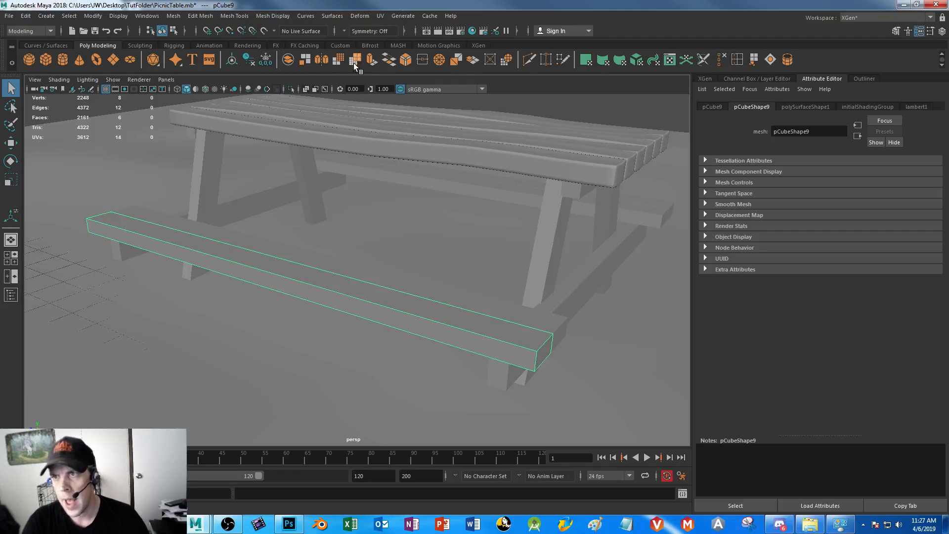
left_click(339, 61)
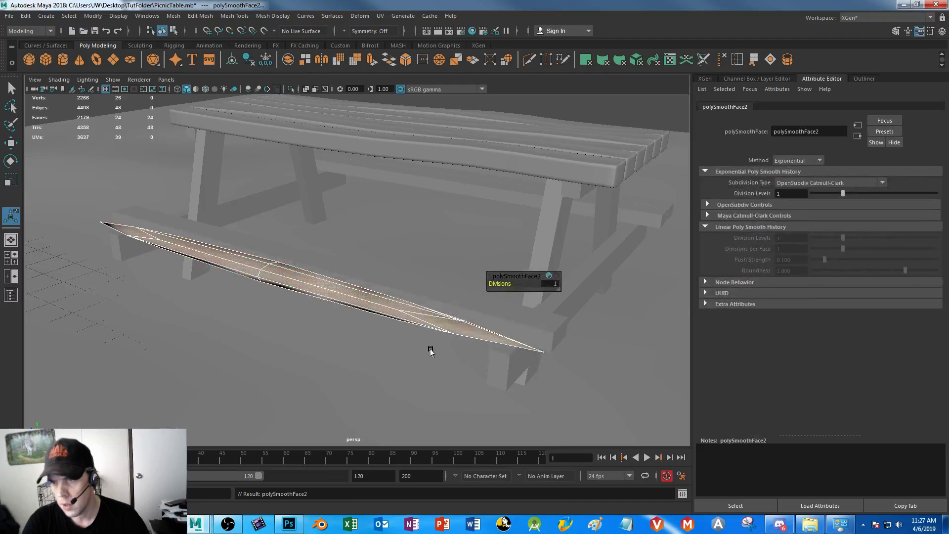
key("ctrl+z")
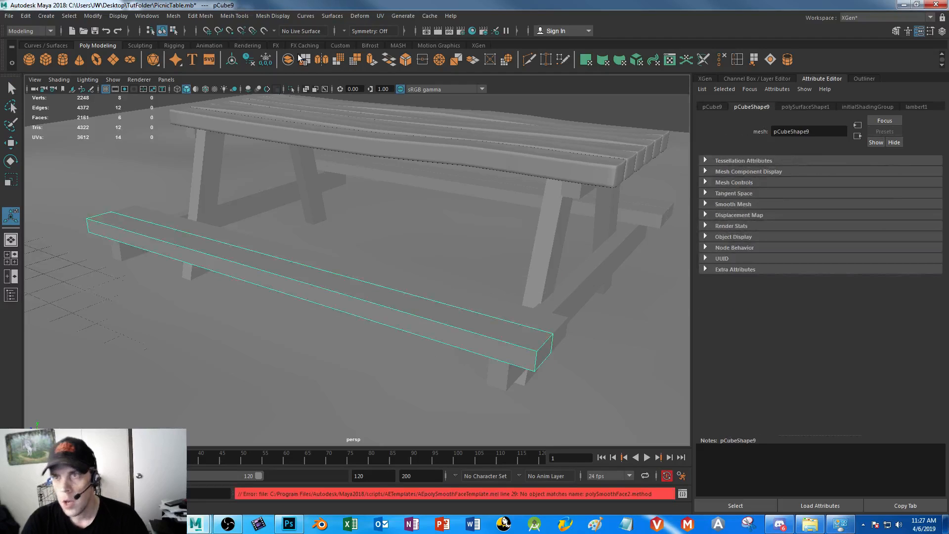
Try inserting a single edge loop close to the near end of the bench plank and undo it
left_click(173, 16)
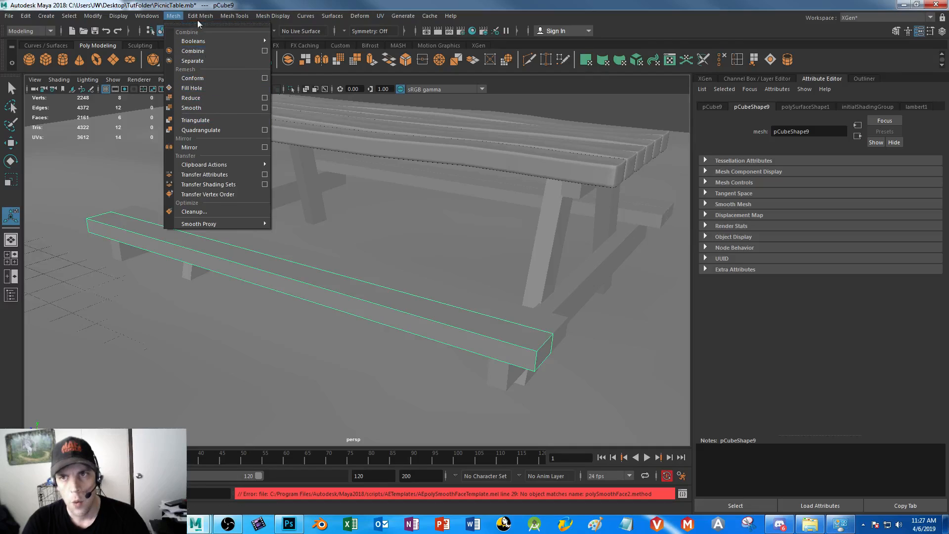
mouse_move(196, 16)
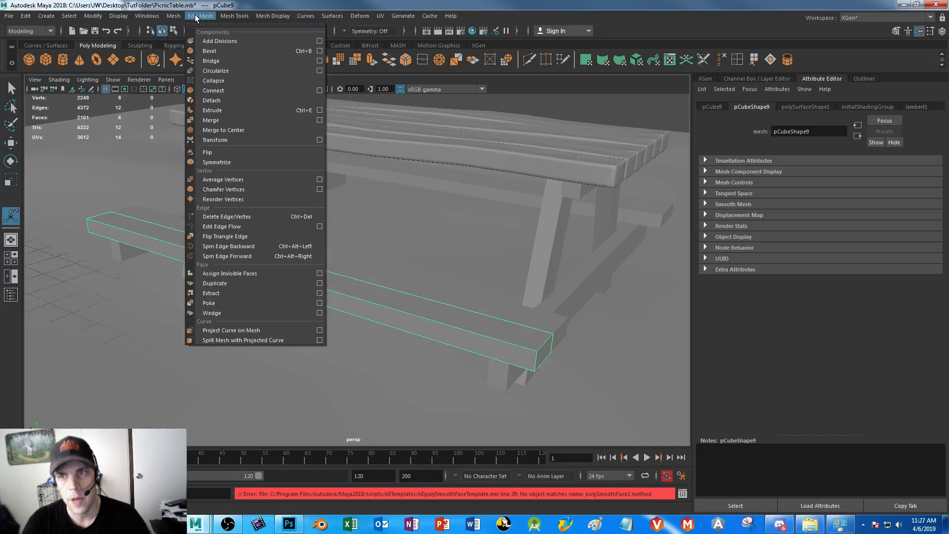
left_click(196, 17)
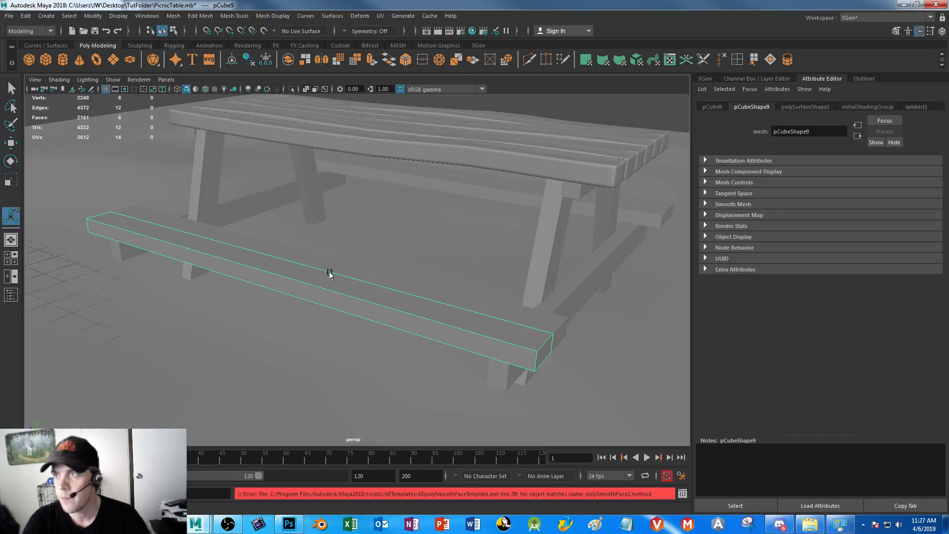
left_click(737, 61)
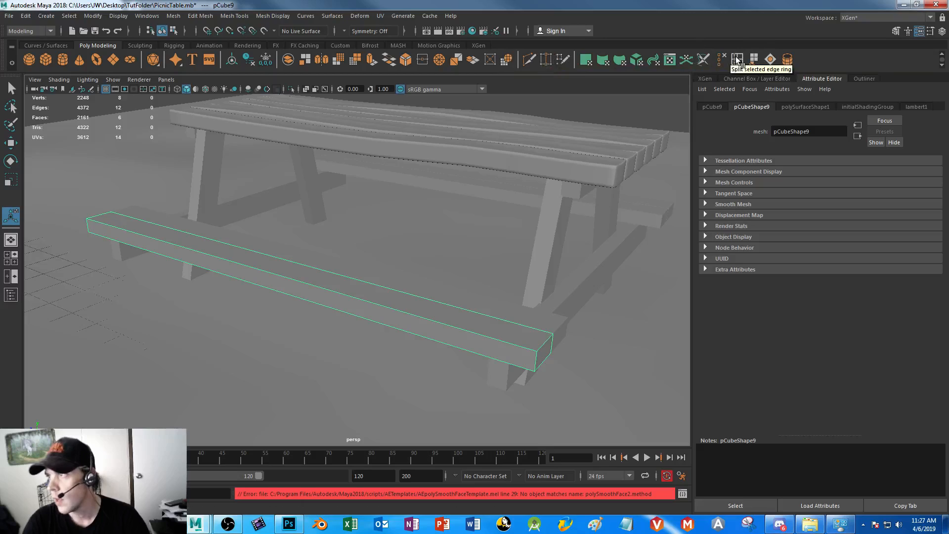
right_click_drag(494, 313, 518, 337, "shift")
left_click_drag(524, 348, 530, 353)
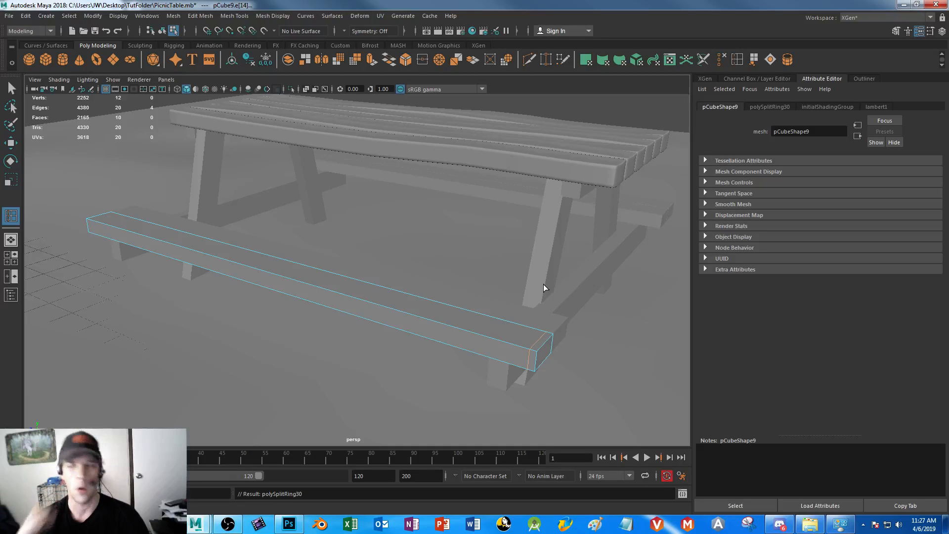
key("ctrl+z")
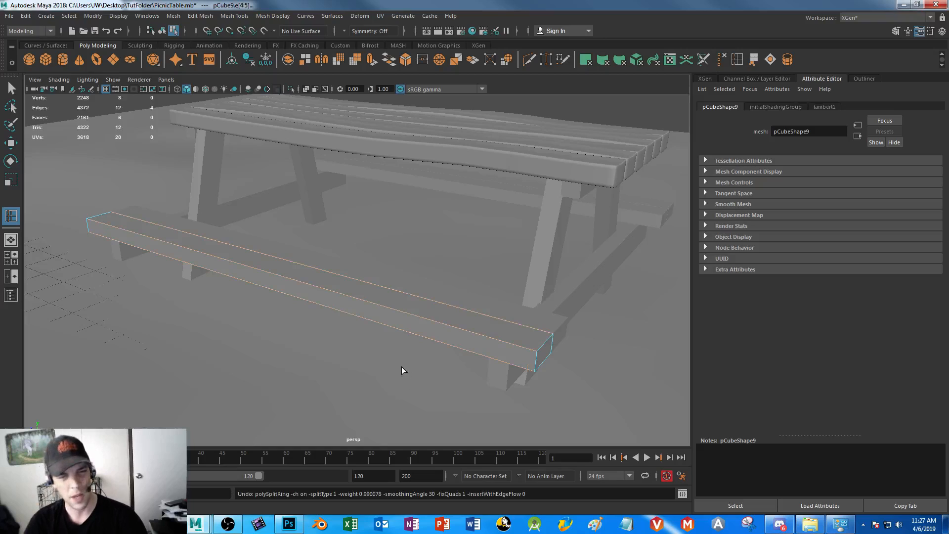
key("ctrl+z")
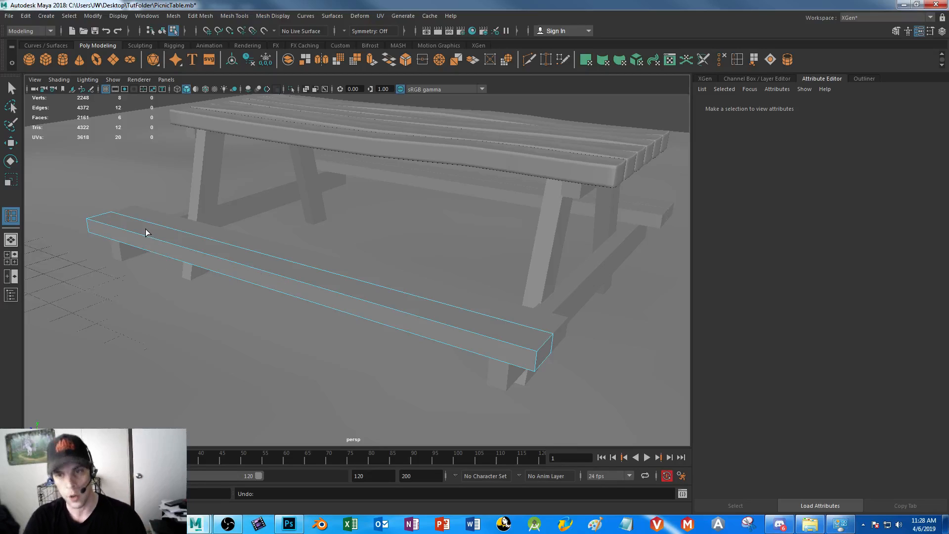
Return to object selection and bevel the whole bench plank with a fraction of 0.173 and a depth of 0.237
left_click(12, 89)
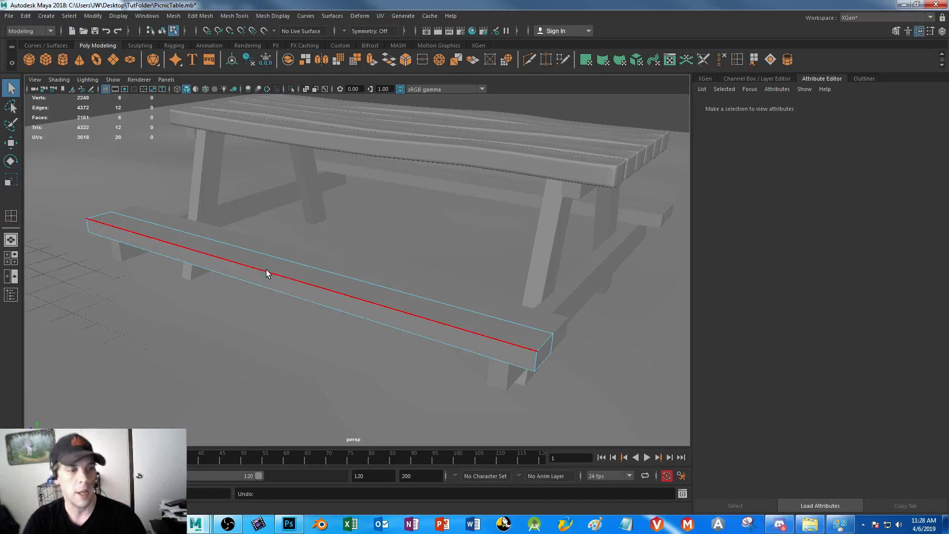
right_click_drag(267, 274, 291, 230)
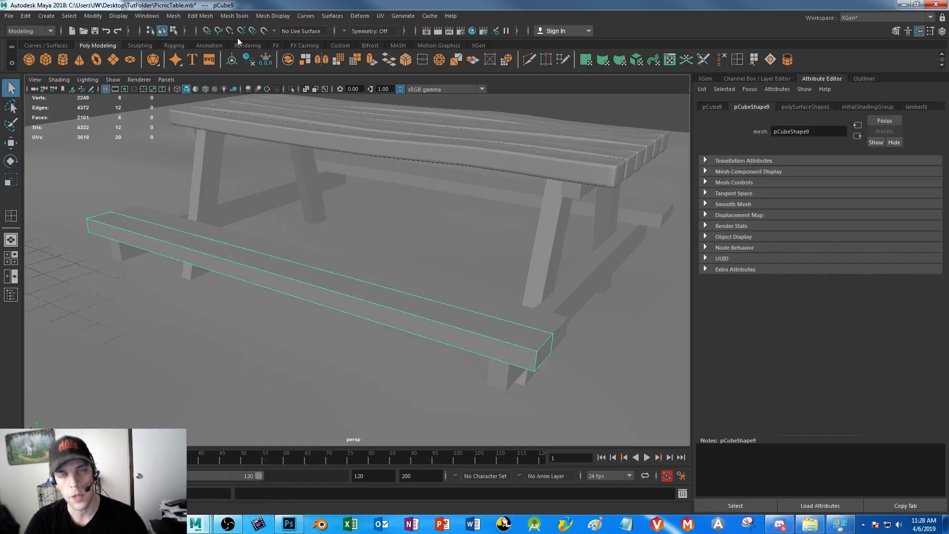
left_click(201, 16)
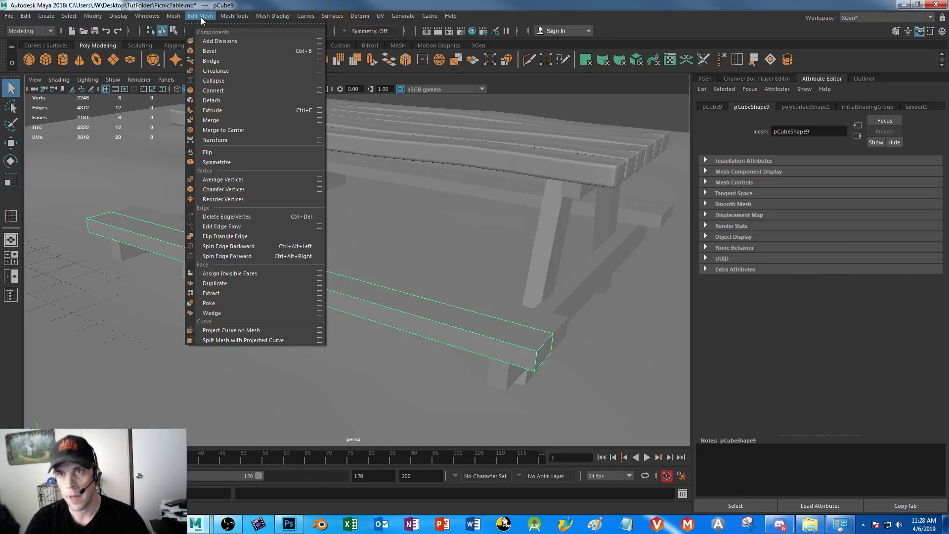
left_click(227, 52)
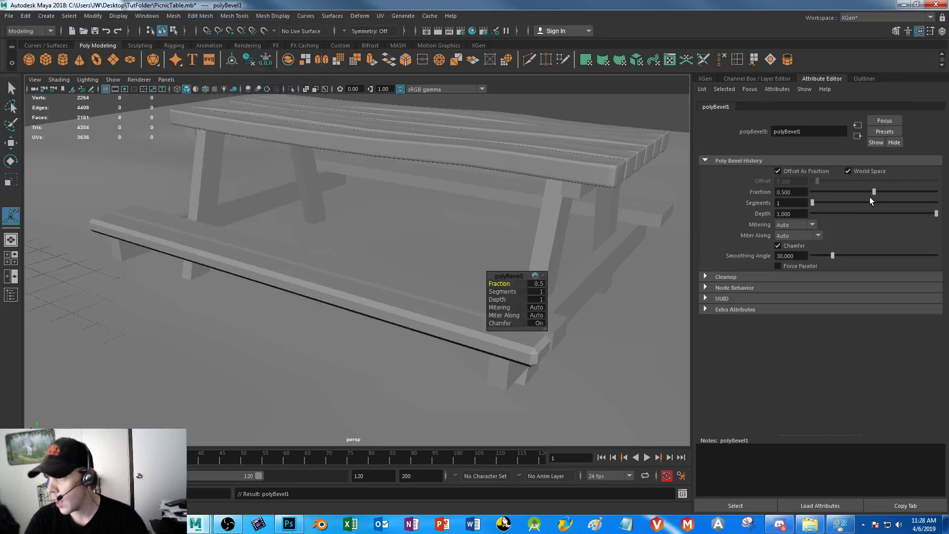
left_click_drag(936, 214, 920, 214)
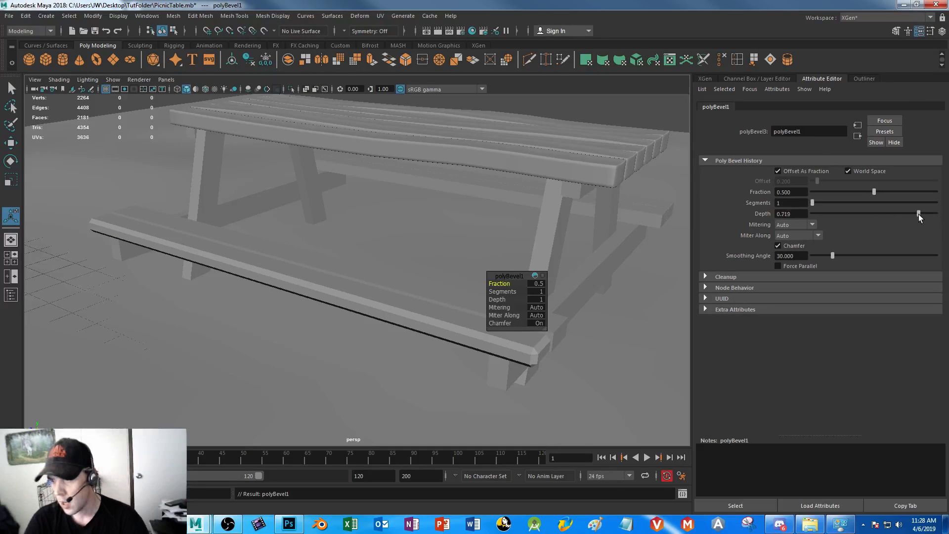
left_click(401, 311)
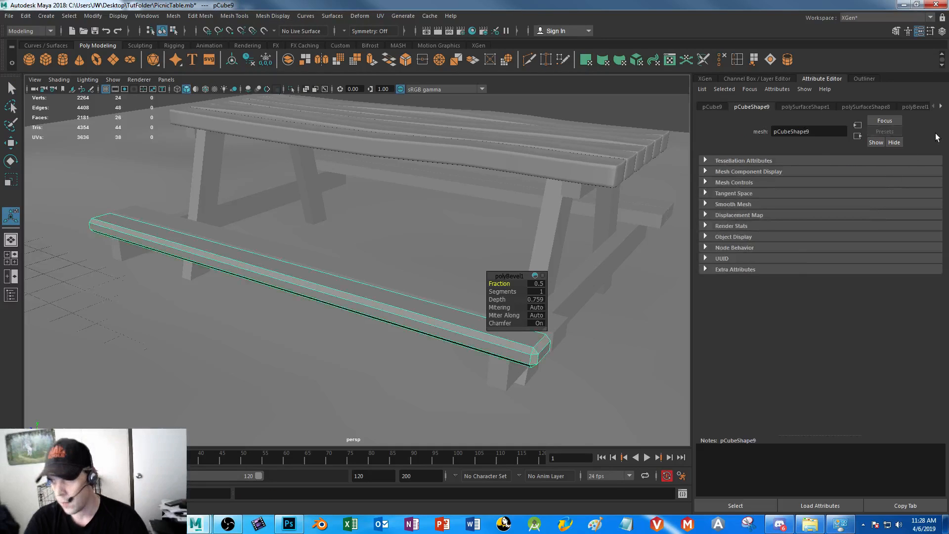
left_click(913, 108)
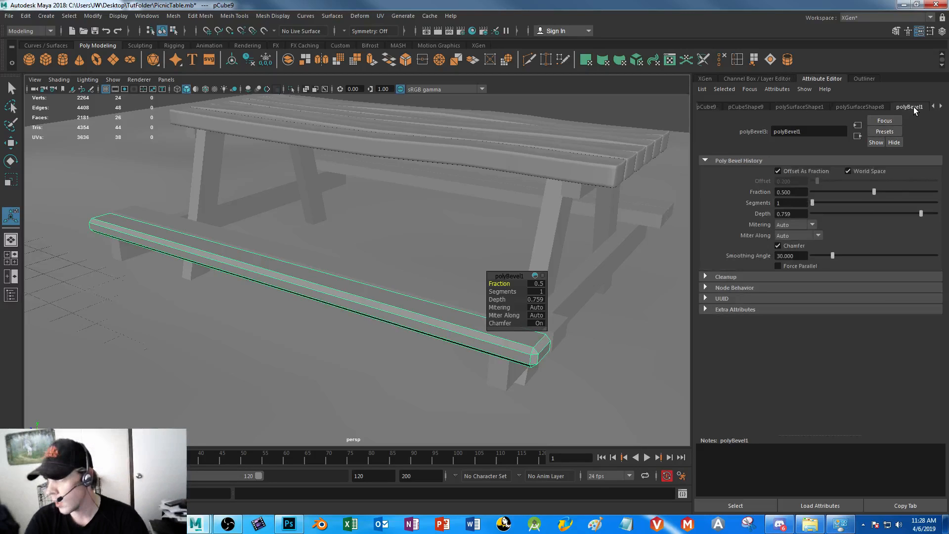
left_click_drag(921, 214, 832, 197)
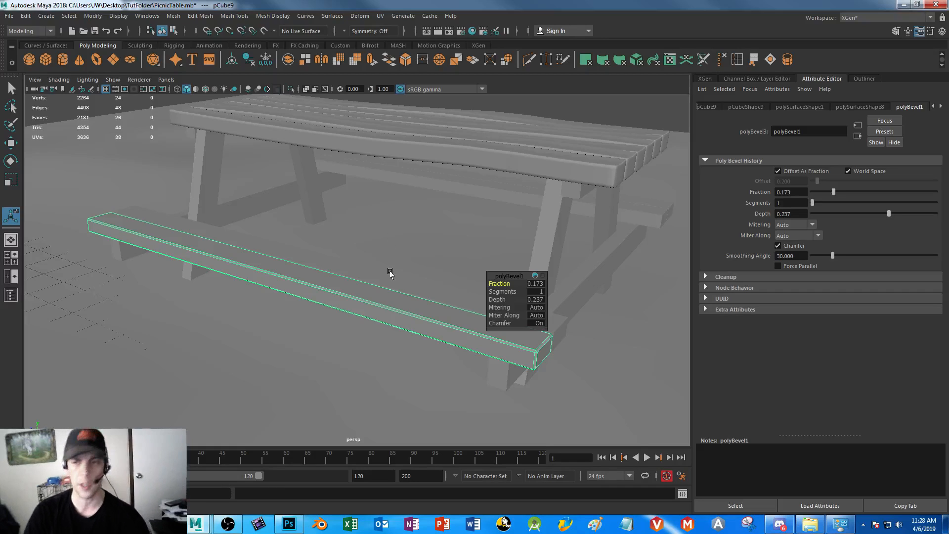
Undo the bench plank's bevel together with its setting changes
key("ctrl+z")
key("ctrl+z")
key("ctrl+z")
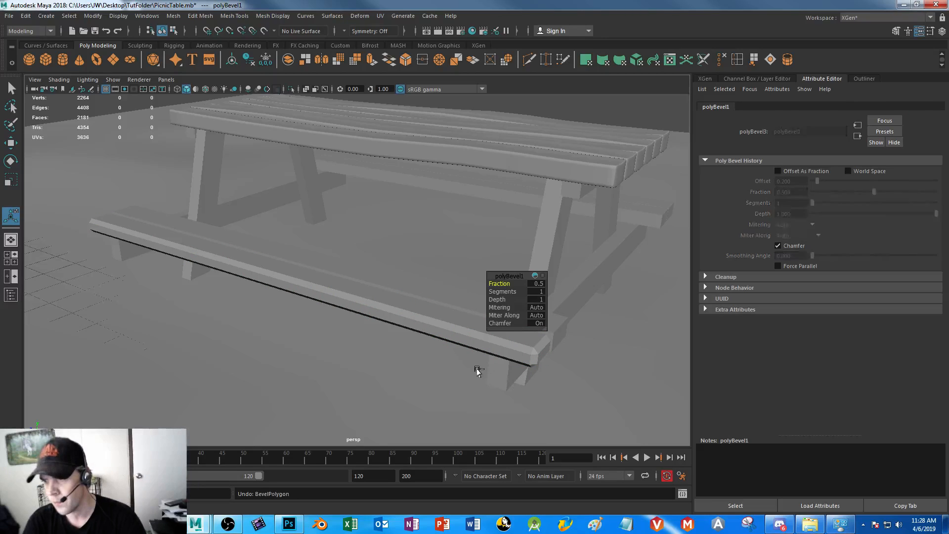
key("ctrl+z")
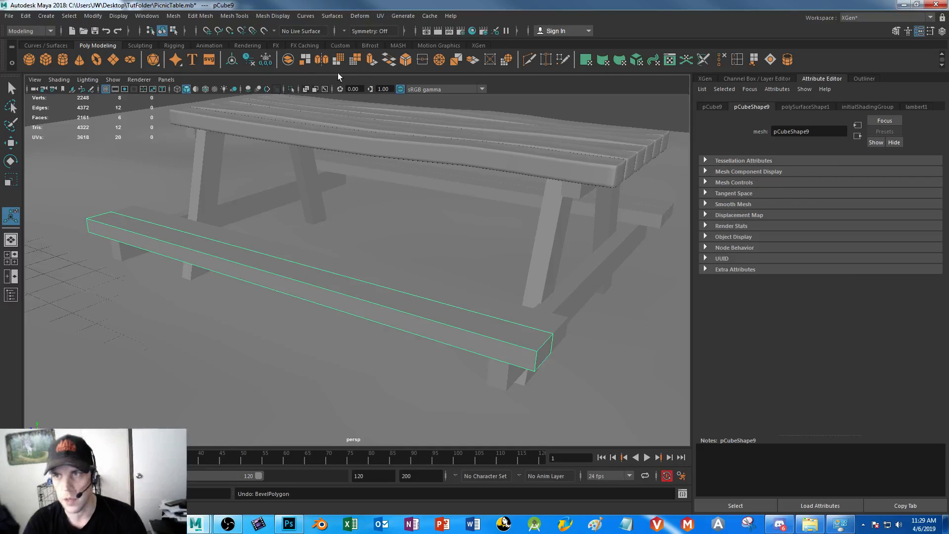
Insert edge loops across the bench plank close to its near end and along both long edges of its top face
left_click(737, 59)
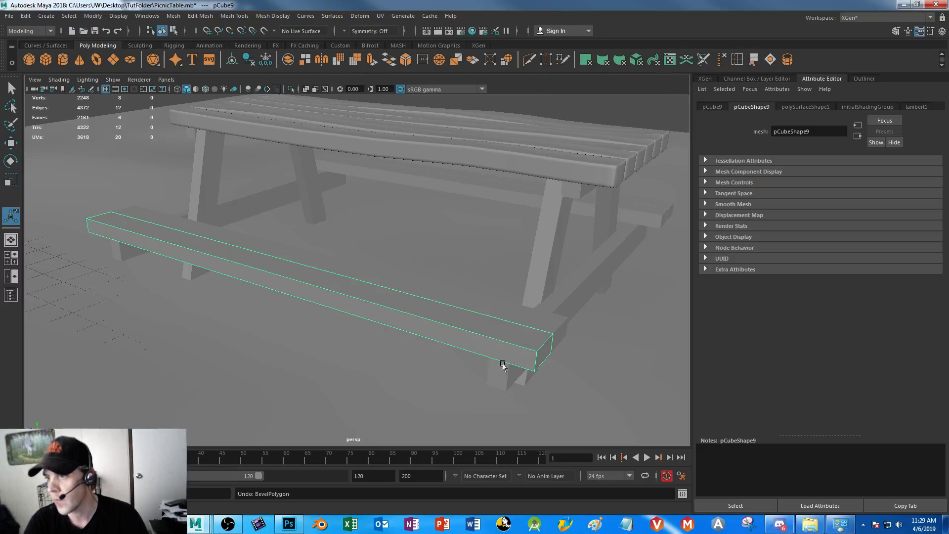
left_click_drag(522, 350, 533, 354)
key("ctrl+z")
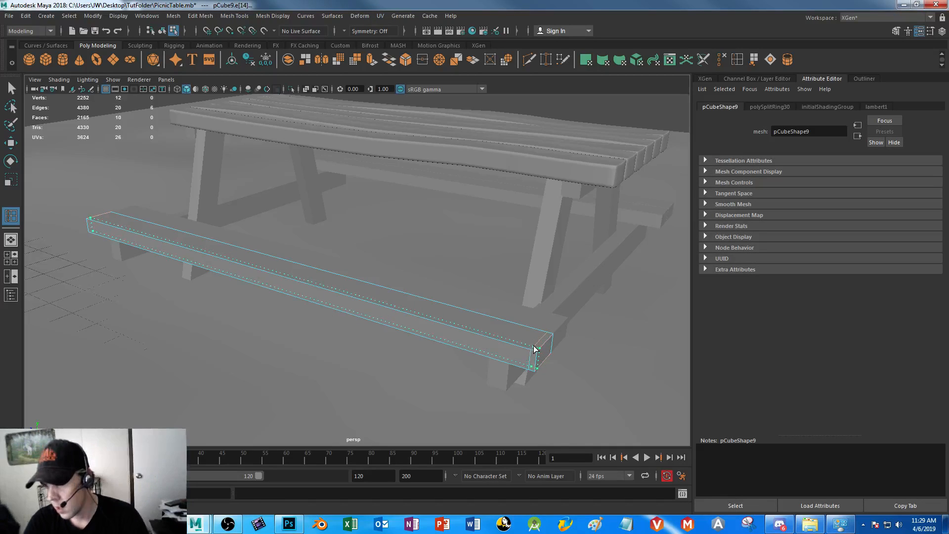
left_click(539, 347)
left_click_drag(544, 334, 547, 337)
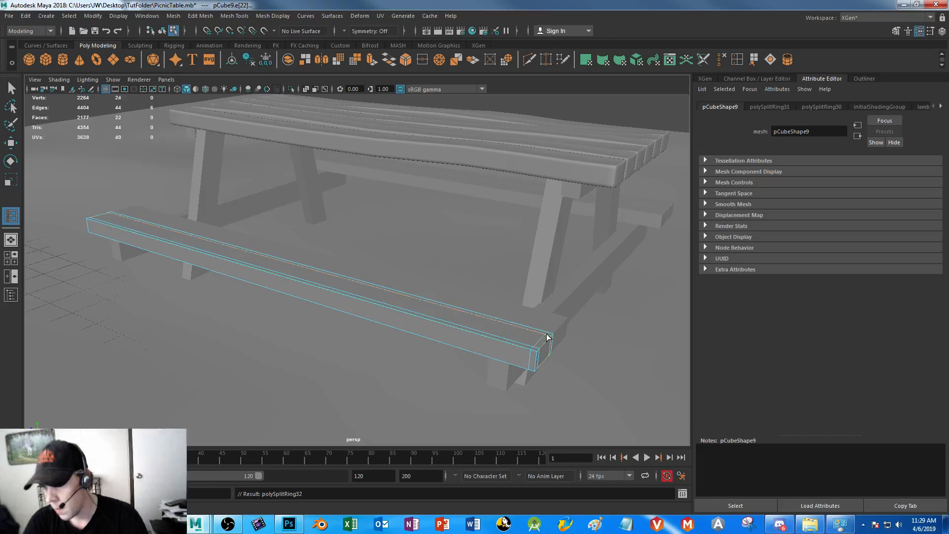
Insert edge loops close to the bench plank's far end and upper and lower edges, and preview the plank smoothed
left_click(89, 223, "shift")
left_click_drag(88, 220, 89, 220)
key("3")
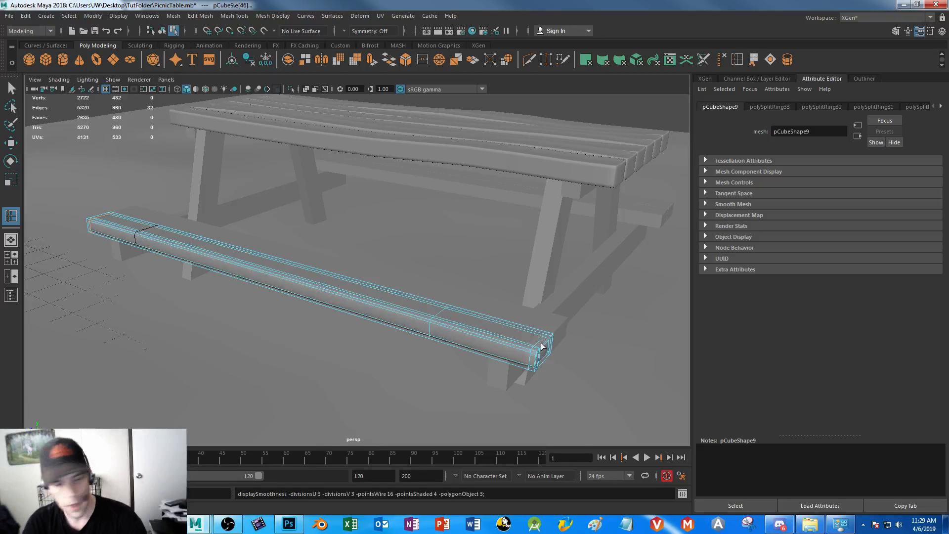
key("1")
left_click_drag(537, 356, 538, 372)
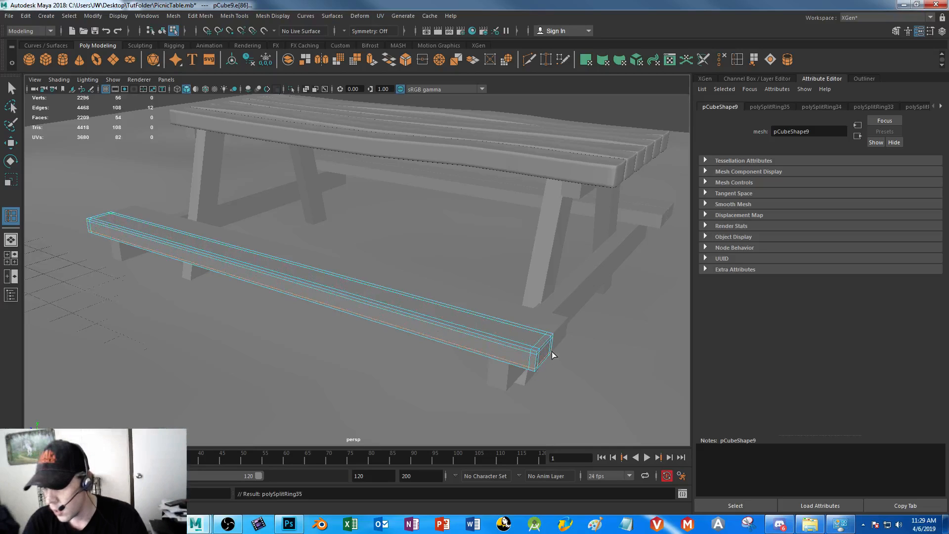
key("3")
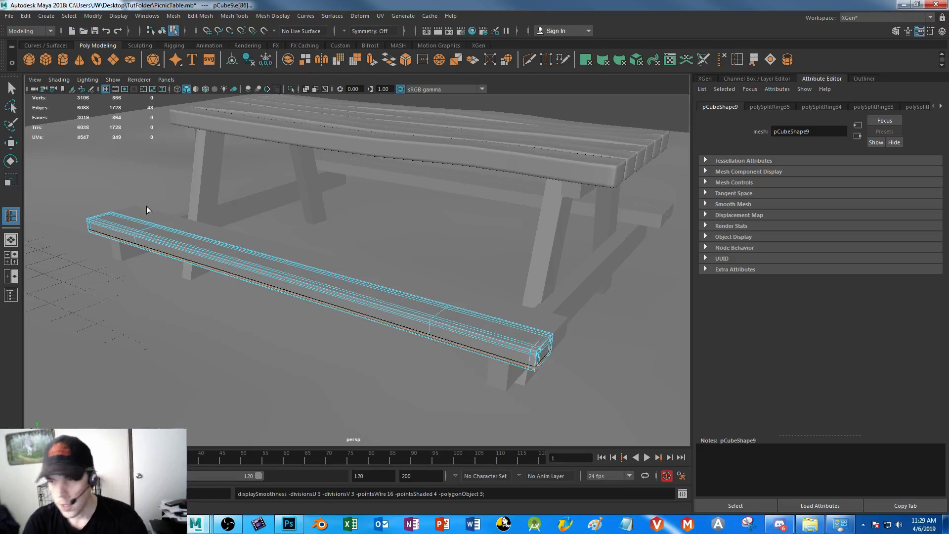
Turn off the smooth preview and select the edge loop running around the bench plank close to its near end
left_click(11, 88)
left_click(85, 133)
left_click_drag(396, 413, 361, 397, "alt")
right_click_drag(361, 396, 400, 392, "alt")
middle_click_drag(401, 392, 343, 356, "alt")
left_click_drag(343, 356, 390, 363, "alt")
middle_click_drag(390, 364, 350, 365, "alt")
left_click(377, 333)
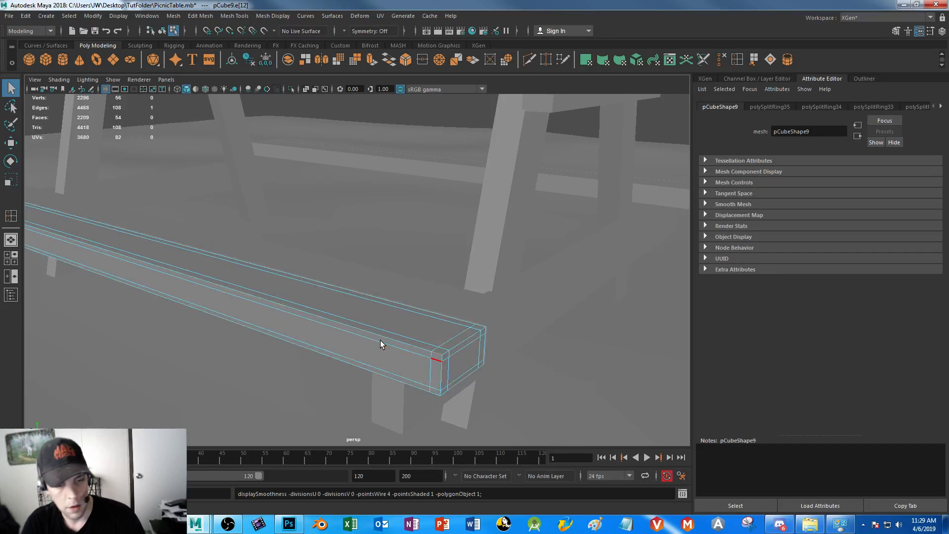
right_click_drag(428, 366, 435, 202)
left_click(428, 374)
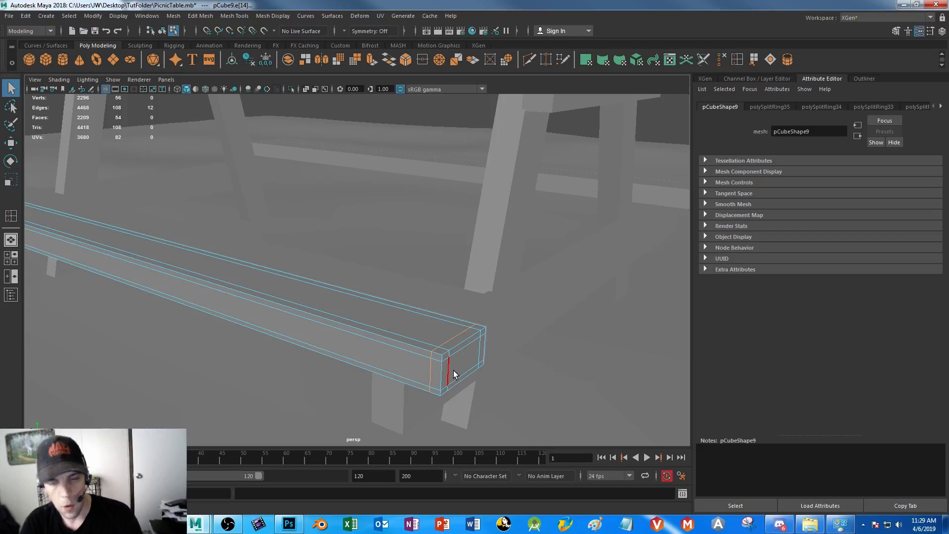
Move the selected edge loop closer to the plank's end and preview the sharper corner smoothed
key("3")
key("w")
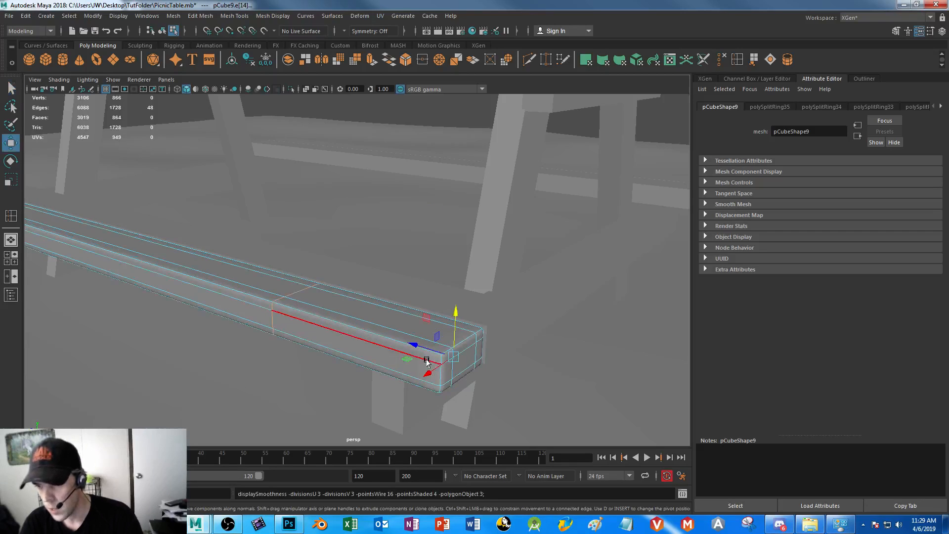
key("1")
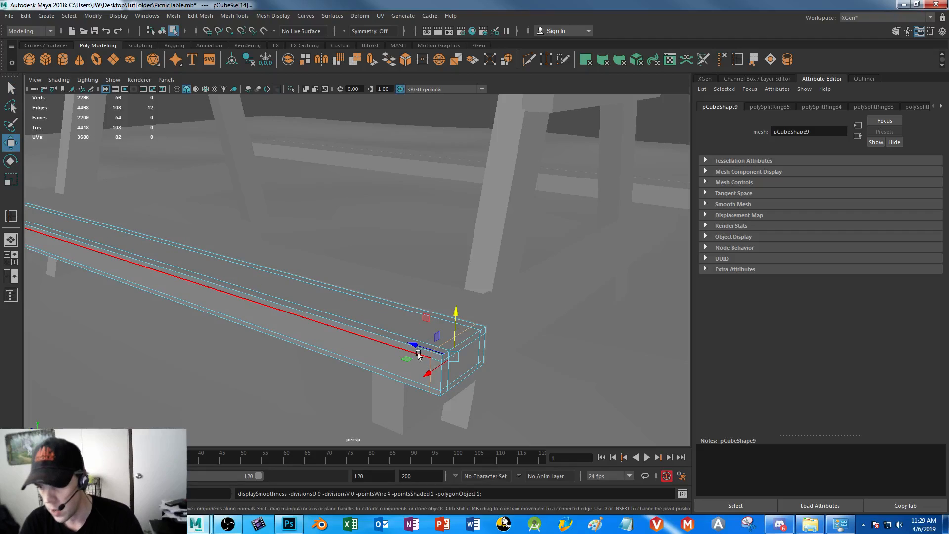
left_click_drag(413, 344, 422, 346)
key("3")
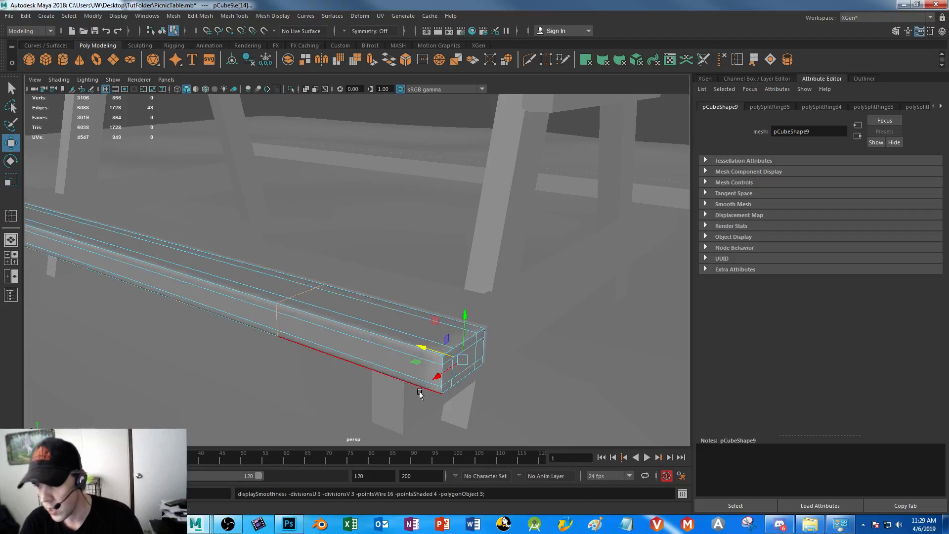
Move the same edge loop inward, away from the plank's end, and preview the rounder corner smoothed
mouse_move(504, 384)
left_mouse_down("alt")
mouse_move(534, 375)
mouse_move(470, 369)
mouse_move(479, 385)
mouse_move(540, 407)
mouse_move(493, 380)
mouse_move(500, 366)
left_mouse_up("alt")
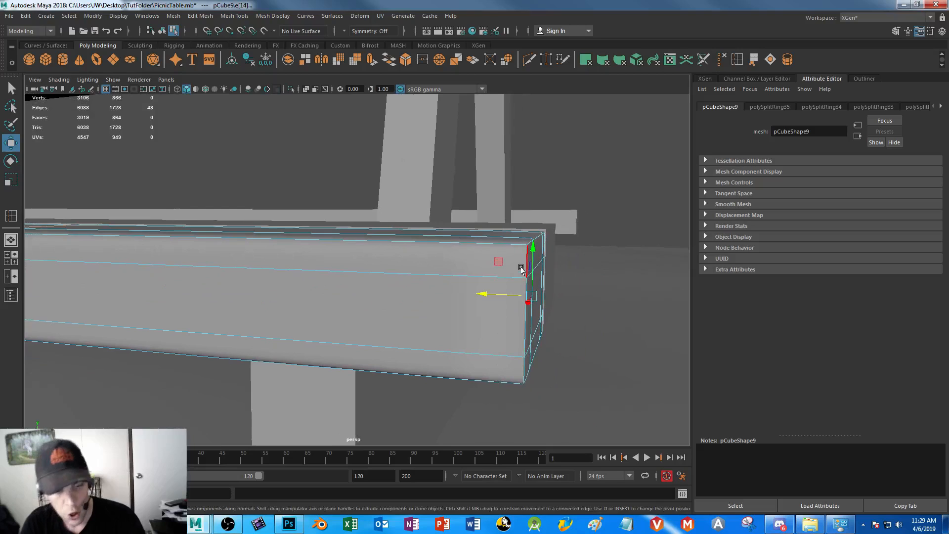
key("1")
left_click_drag(481, 294, 464, 295)
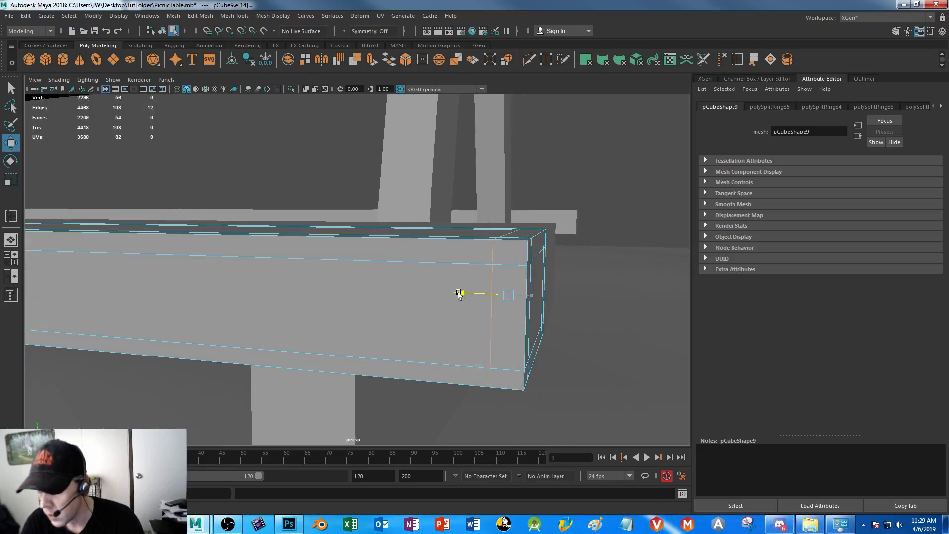
key("3")
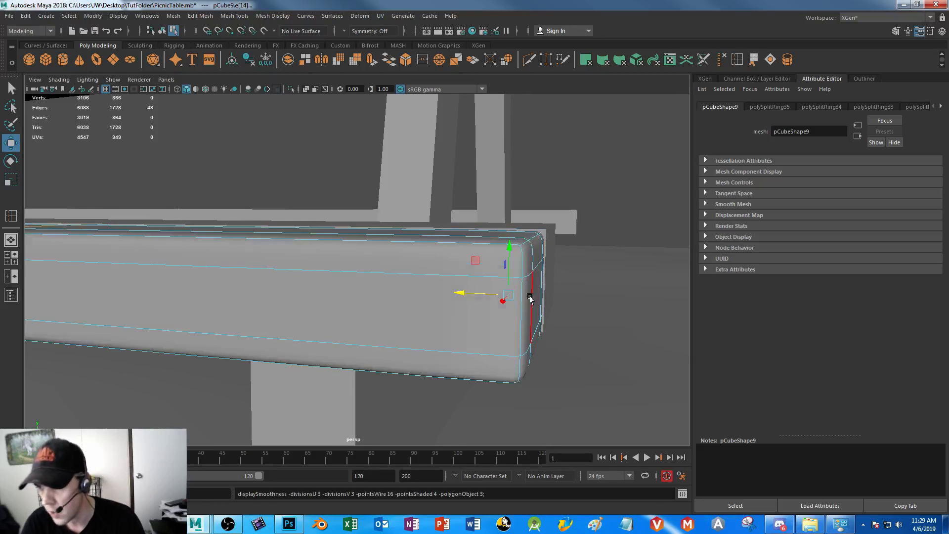
Turn off the smooth preview and move the selected edge loop close to the bench plank's near end
key("1")
left_click_drag(460, 292, 479, 296)
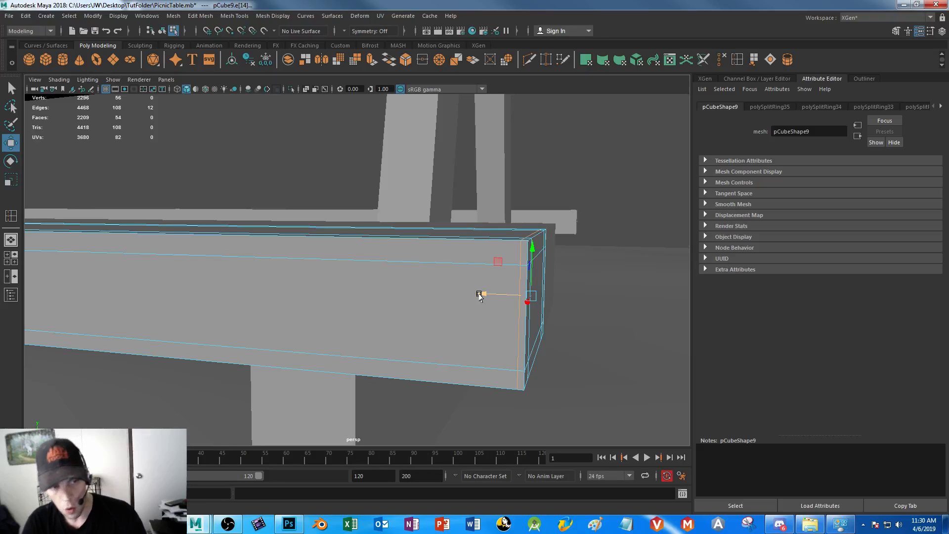
left_click_drag(479, 295, 302, 299)
Select the two edge loops running lengthwise over the bench plank's top and scale them apart towards its long sides
double_click(481, 262)
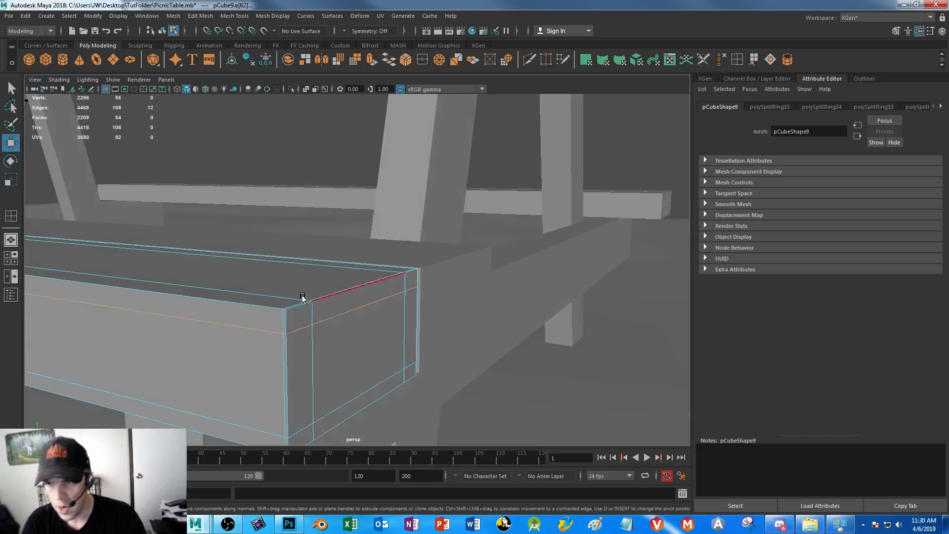
double_click(220, 298)
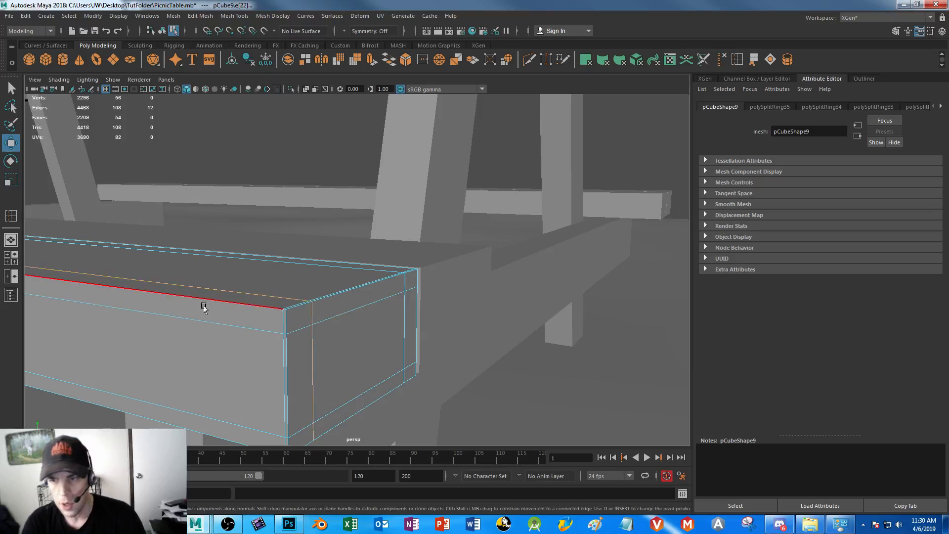
left_click_drag(274, 341, 227, 274, "alt")
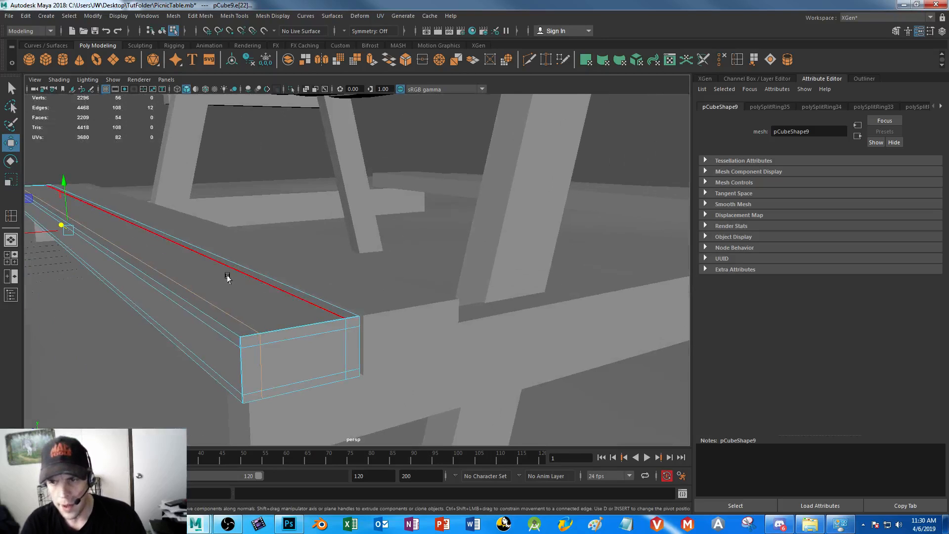
double_click(234, 272, "shift")
key("r")
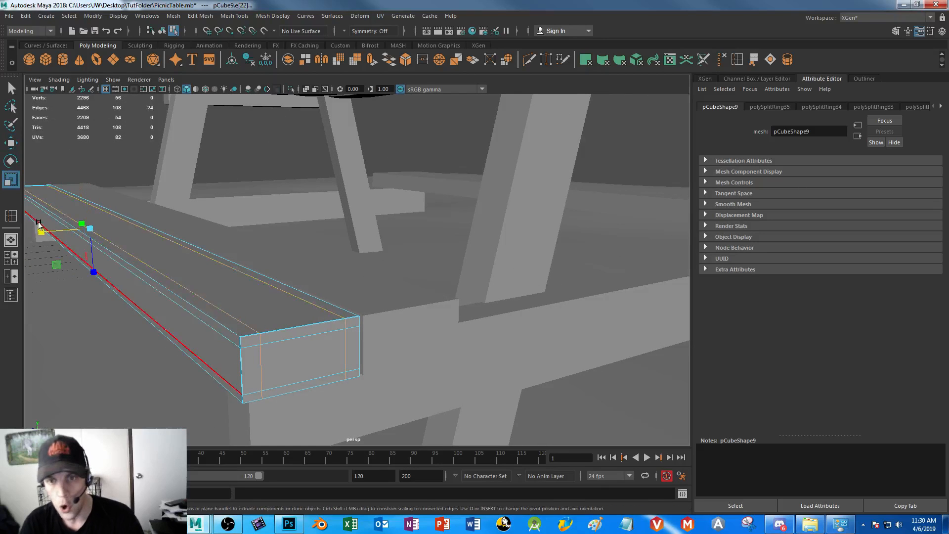
left_click_drag(39, 232, 30, 233)
Select the upper and lower edge loops around the bench plank and scale them apart towards its top and bottom edges
double_click(205, 323)
double_click(230, 383, "shift")
left_click_drag(91, 281, 92, 284)
key("w")
left_click_drag(83, 180, 83, 180)
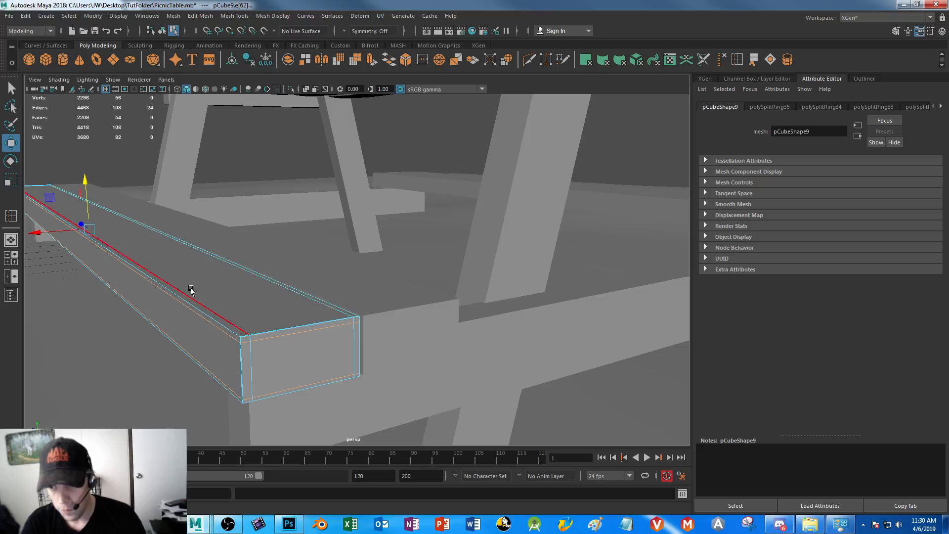
Move the edge loop near the bench plank's far end closer to that end and preview the plank smoothed
left_click_drag(194, 299, 351, 317, "alt")
double_click(293, 276)
left_click_drag(216, 285, 194, 287)
key("3")
Examine the smoothed bench plank's corners and long edges from several angles with nothing selected
right_click_drag(388, 240, 445, 226)
scroll(433, 316, "down", 3)
left_click_drag(432, 316, 311, 316, "alt")
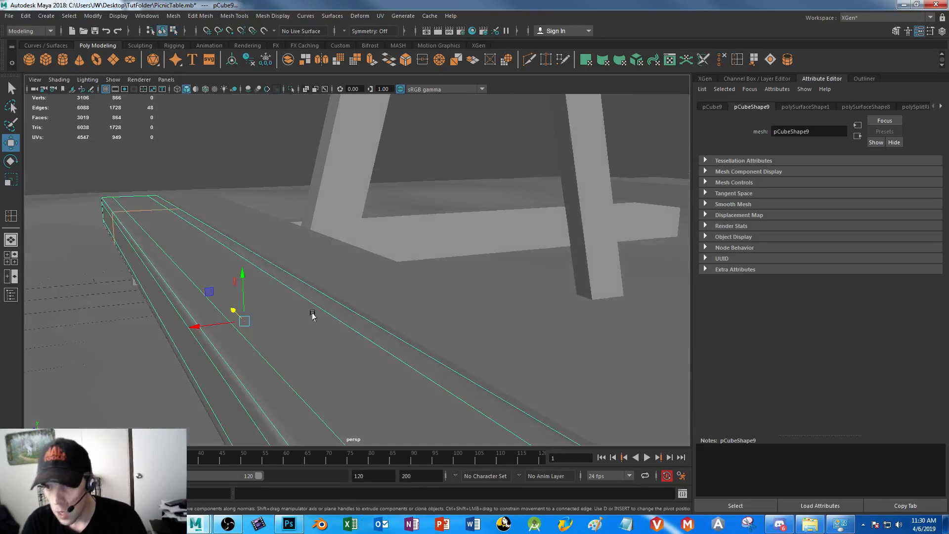
scroll(311, 316, "down", 3)
left_click(233, 353)
middle_click_drag(232, 354, 263, 290, "alt")
scroll(250, 286, "down", 5)
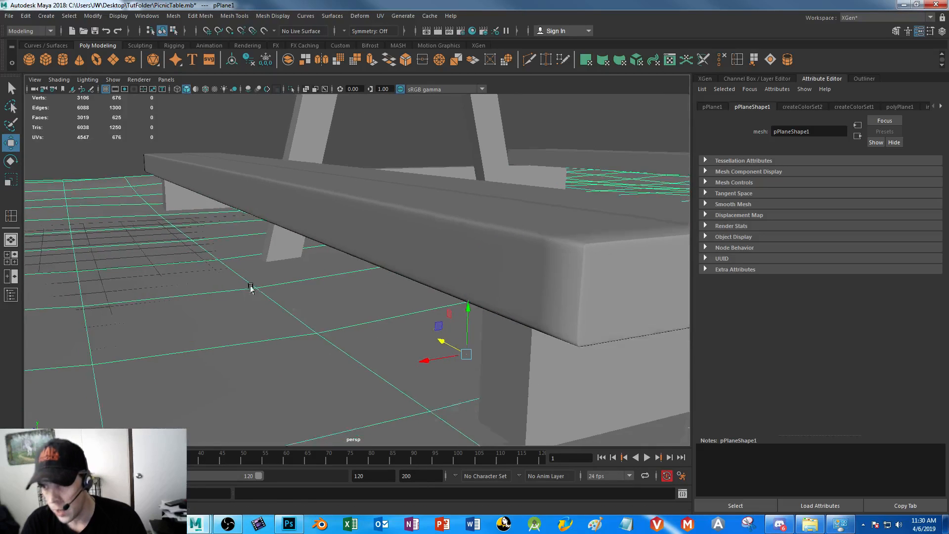
left_click(149, 137)
left_click_drag(284, 310, 306, 335, "alt")
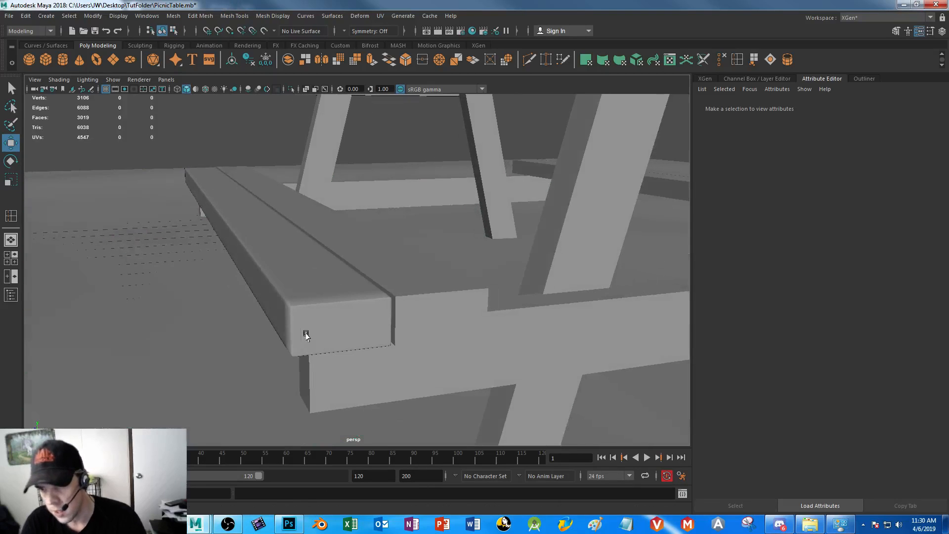
Turn off the bench plank's smooth preview and apply the Smooth operation to its mesh
left_click(325, 320)
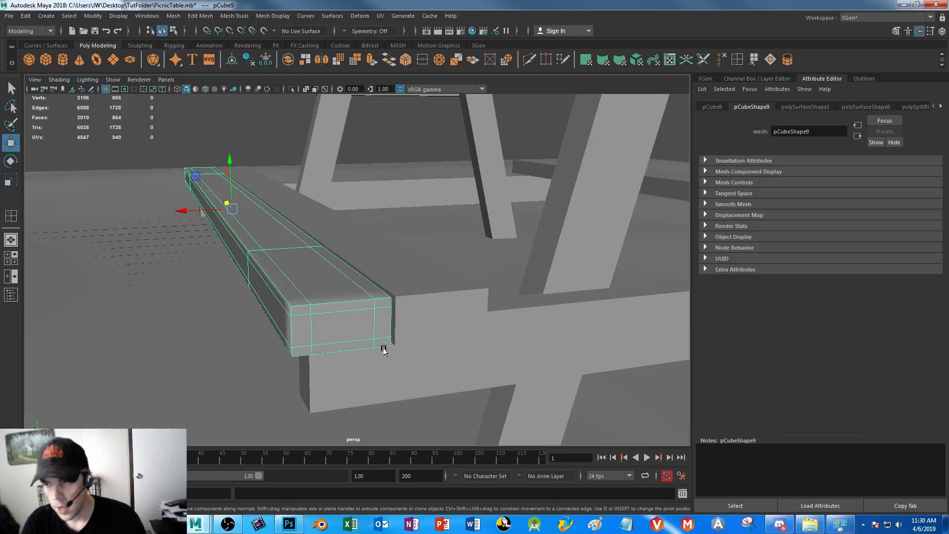
key("1")
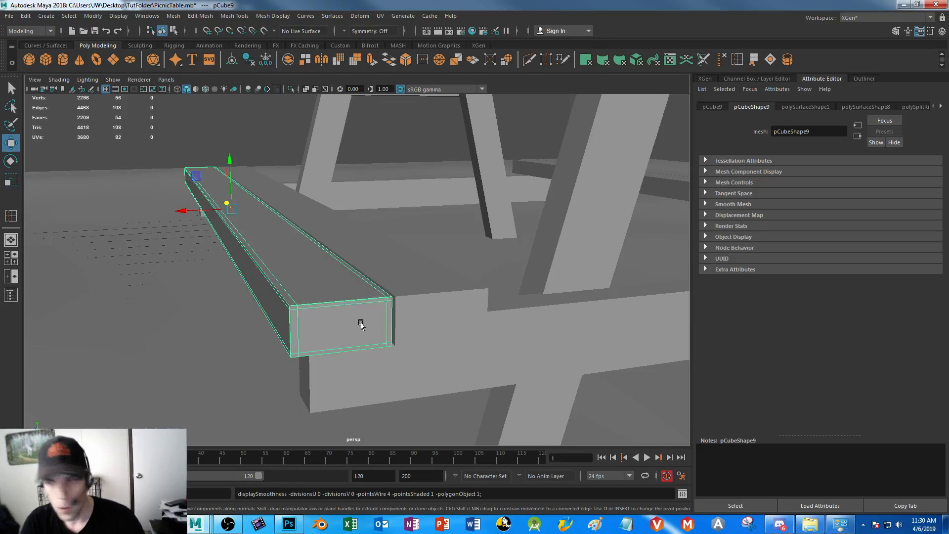
left_click(174, 16)
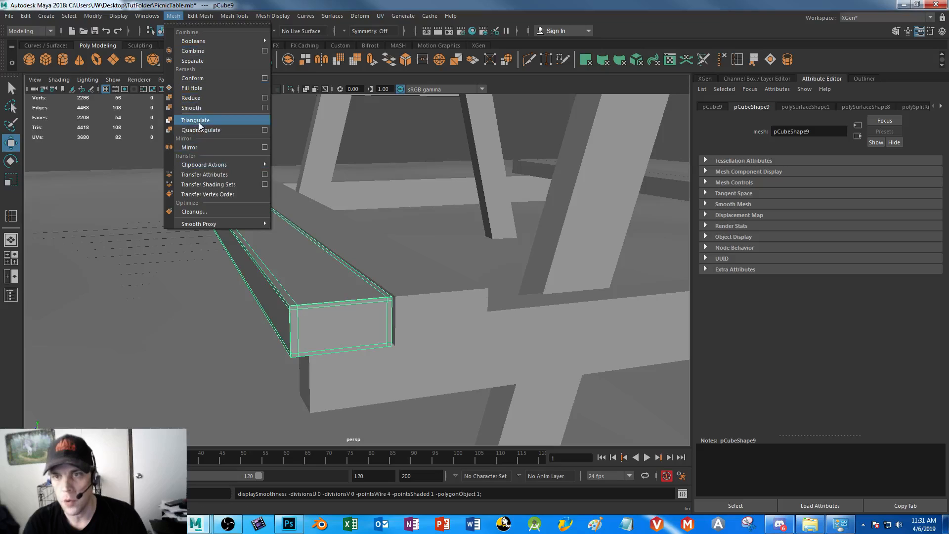
left_click(192, 107)
right_click_drag(250, 232, 170, 310)
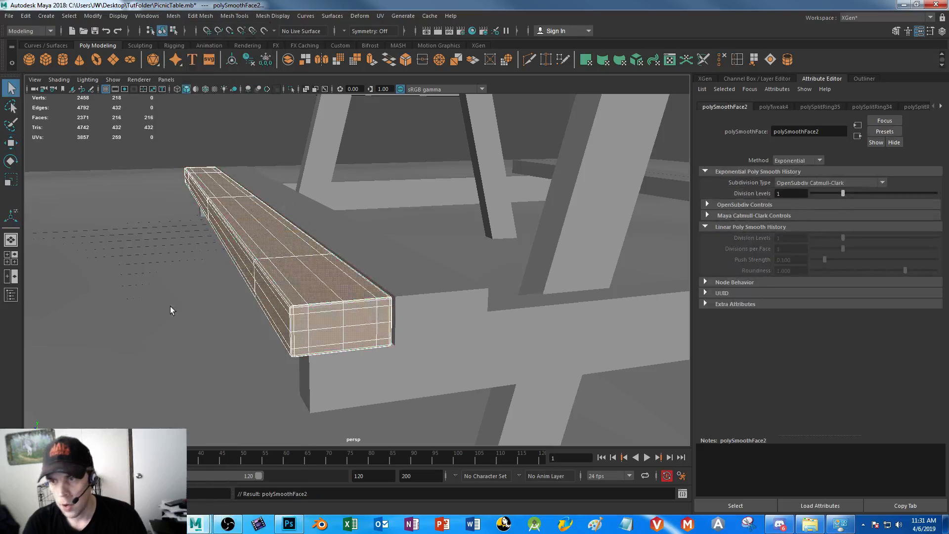
left_click_drag(170, 311, 152, 243, "alt")
left_click(111, 129)
left_click_drag(111, 129, 221, 255, "alt")
Delete the bench plank's unneeded edge loops: the two lengthwise middle loops and the crosswise loops along its length
left_click(365, 282)
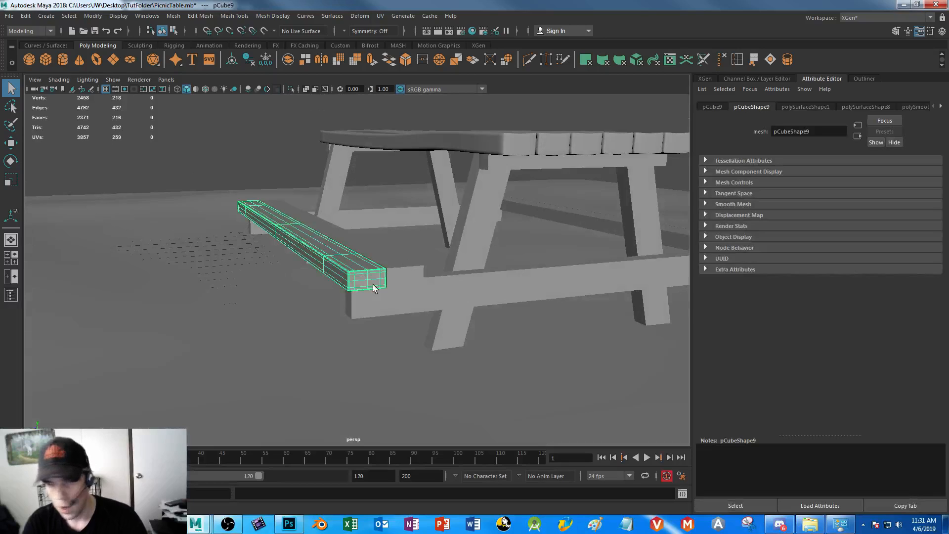
right_click_drag(368, 277, 363, 257)
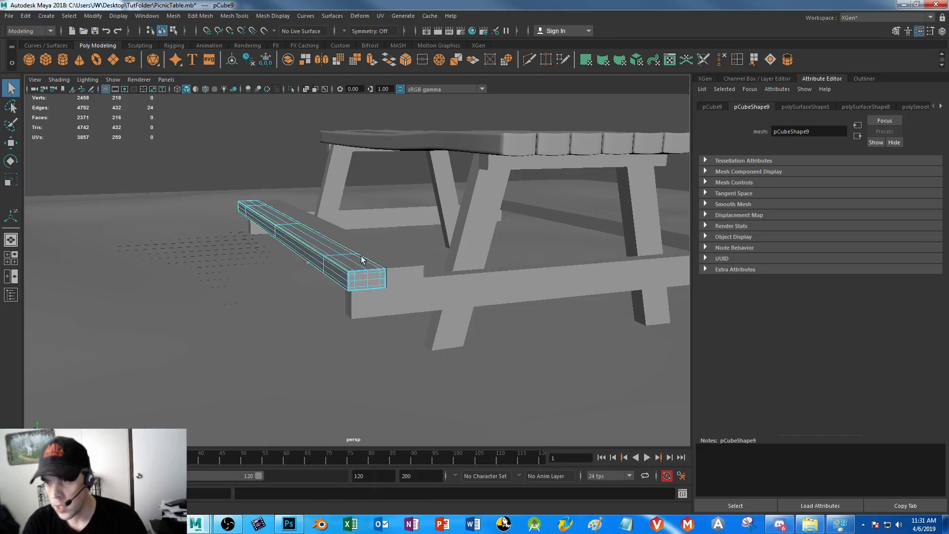
double_click(364, 280)
double_click(368, 280, "shift")
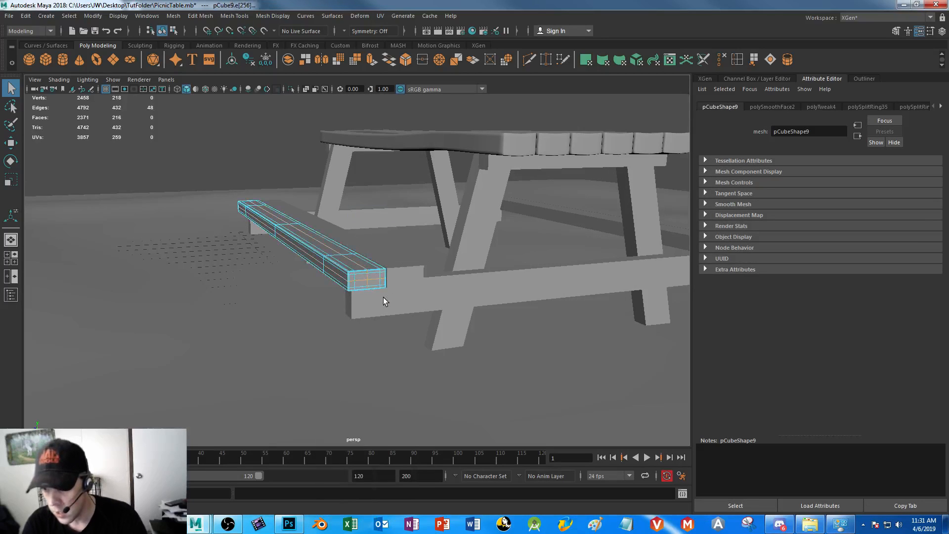
scroll(384, 296, "up", 6)
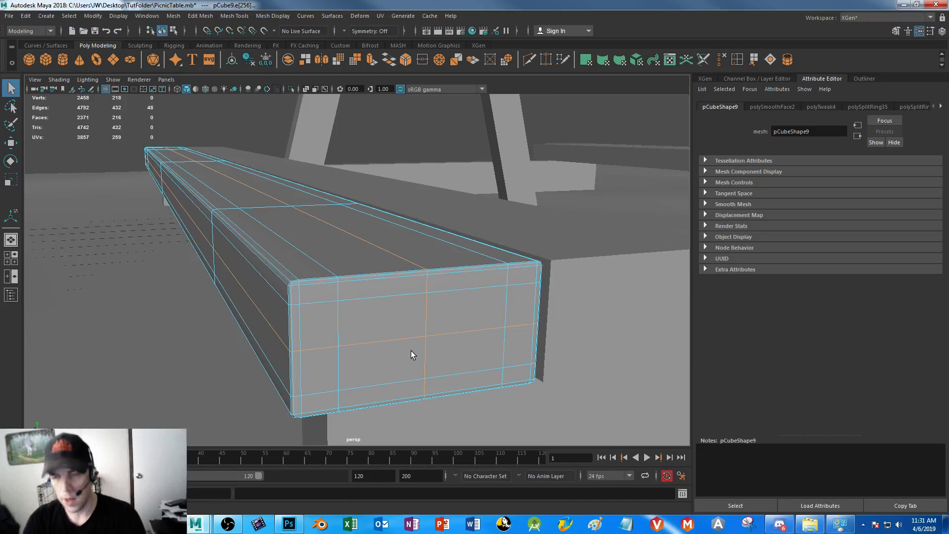
scroll(341, 299, "down", 6)
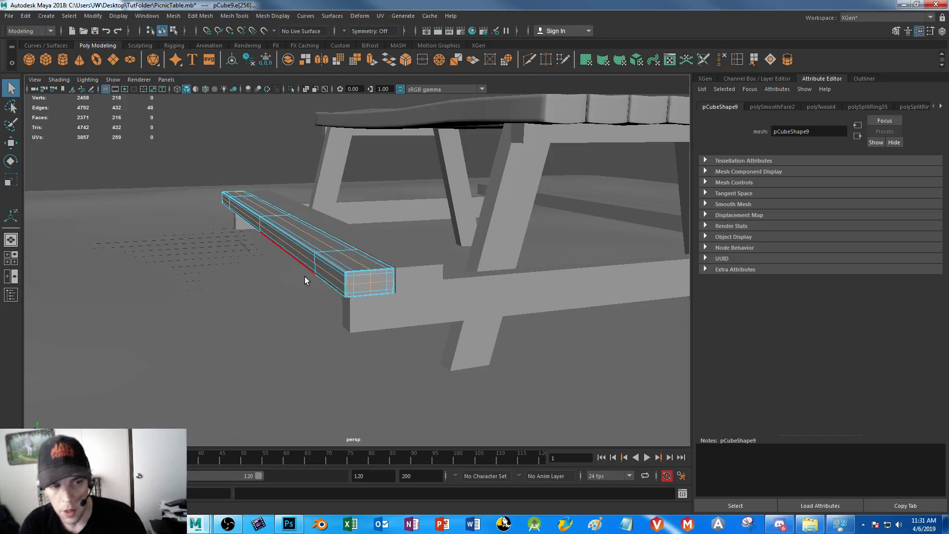
left_click_drag(217, 293, 486, 283, "alt")
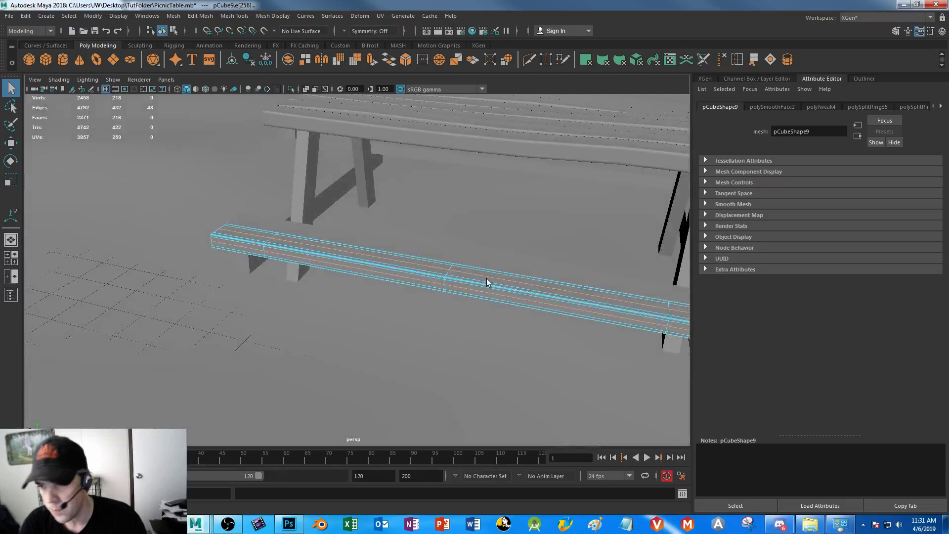
double_click(669, 310, "shift")
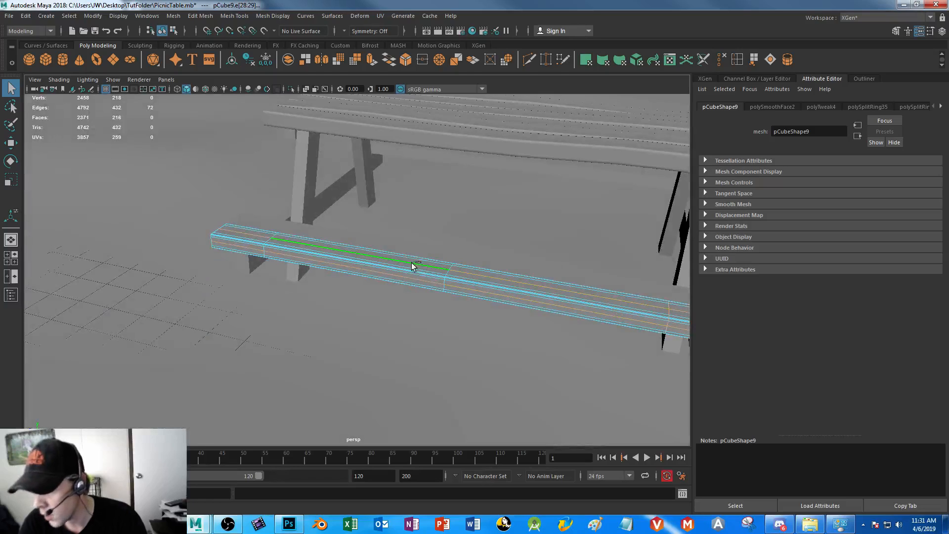
double_click(446, 271, "shift")
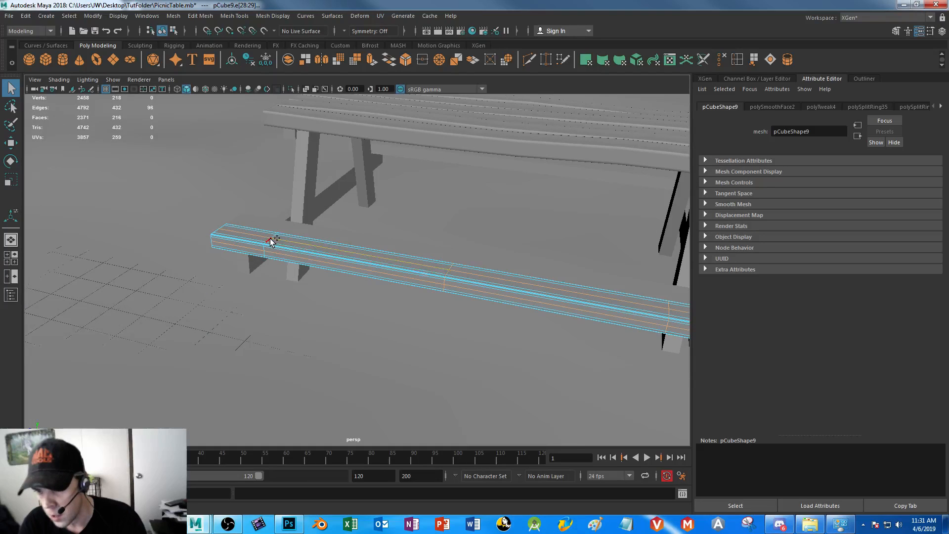
key("Delete")
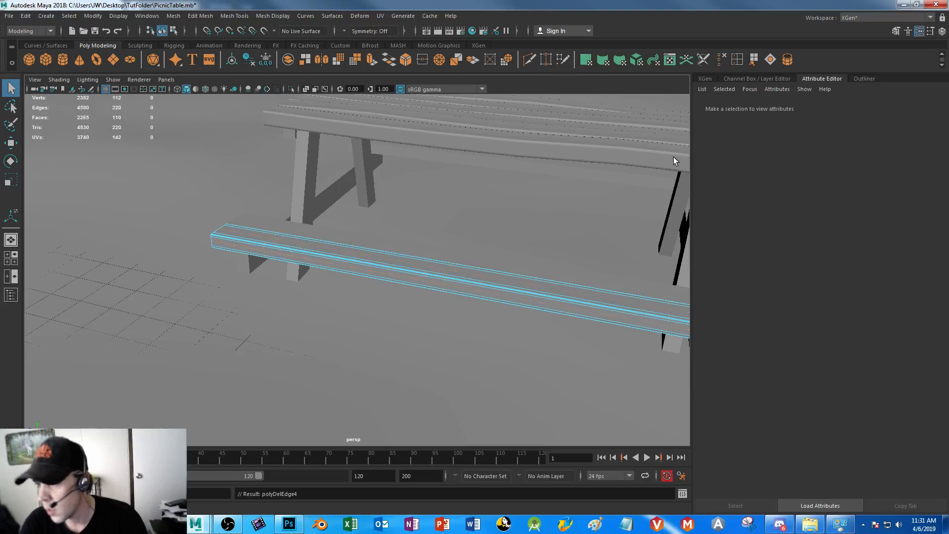
Delete the innermost lengthwise edge loops on the bench plank's top and sides, keeping the loops that round its edges
left_click_drag(473, 328, 414, 339, "alt")
double_click(322, 246)
double_click(243, 250, "shift")
double_click(278, 280, "shift")
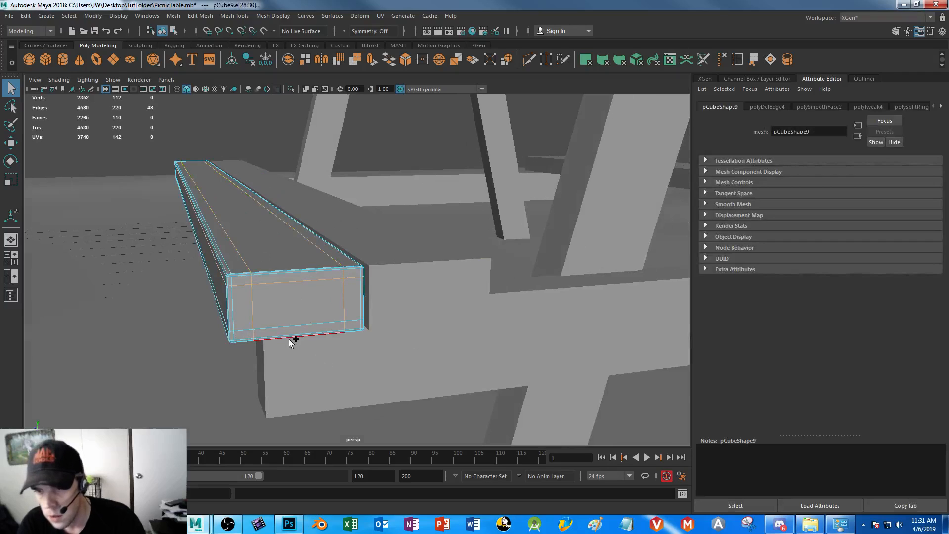
left_click(721, 59)
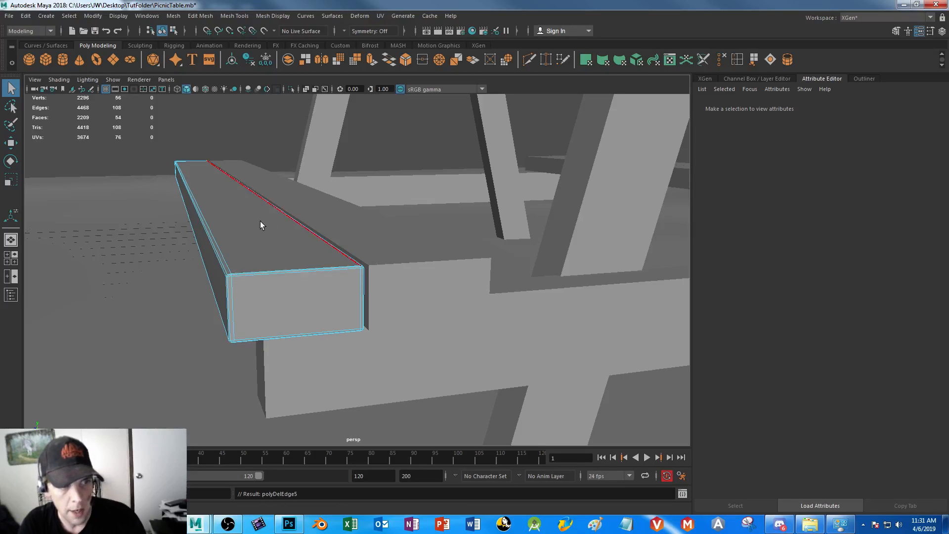
Replace the neighbouring inner bench plank with a duplicate of the softened plank moved into its place, deleting the old one
right_click(272, 240)
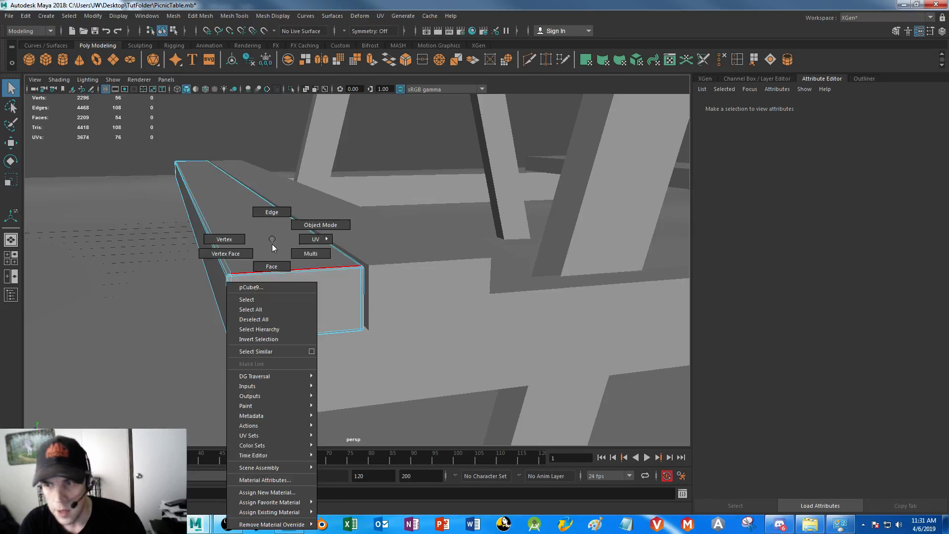
left_click(320, 225)
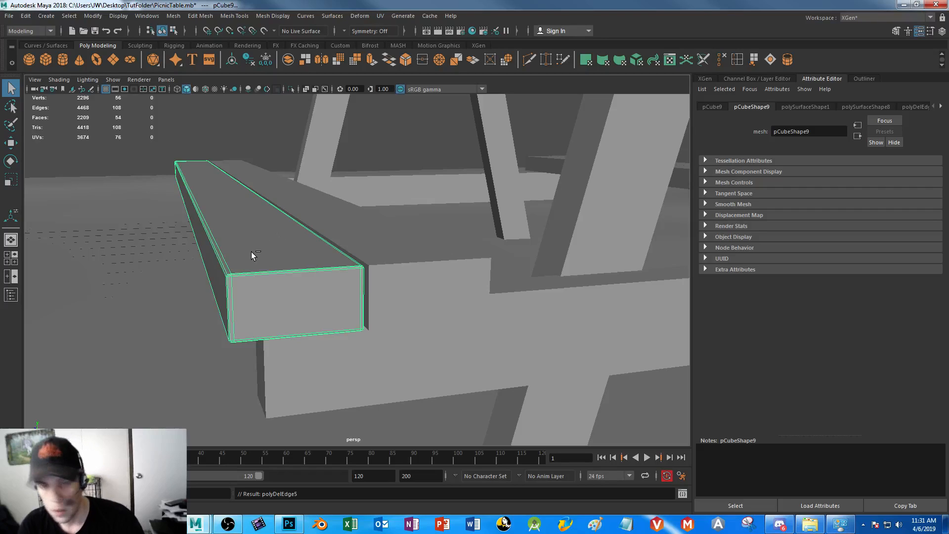
key("ctrl+d")
key("w")
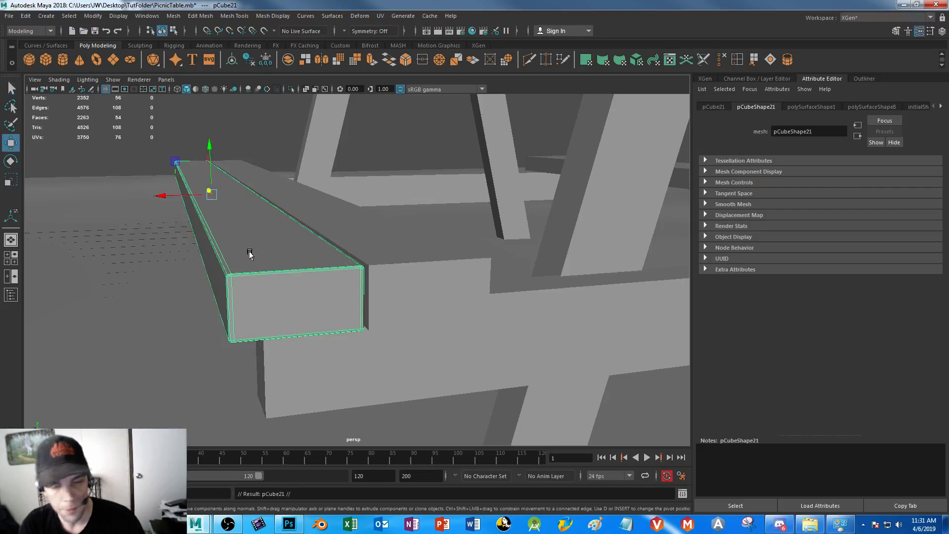
left_click_drag(156, 195, 219, 195)
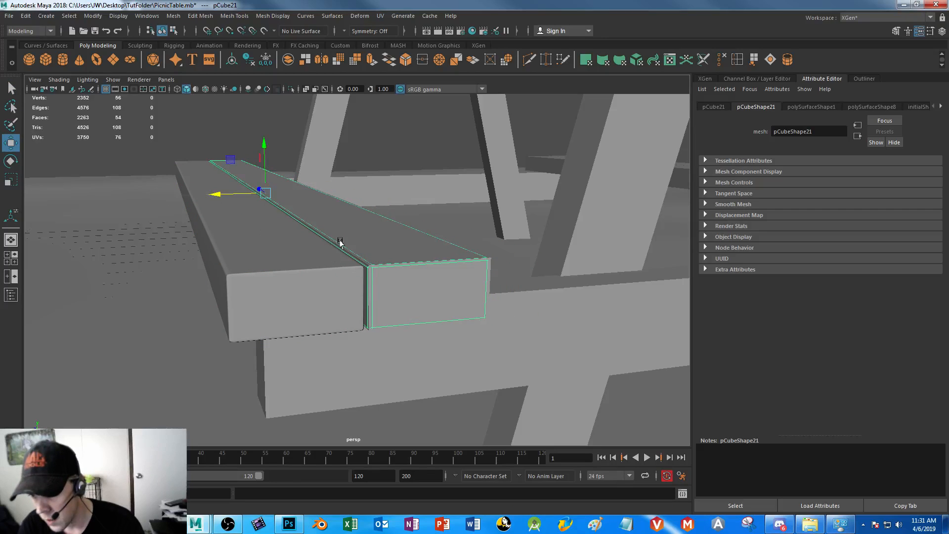
left_click(351, 254)
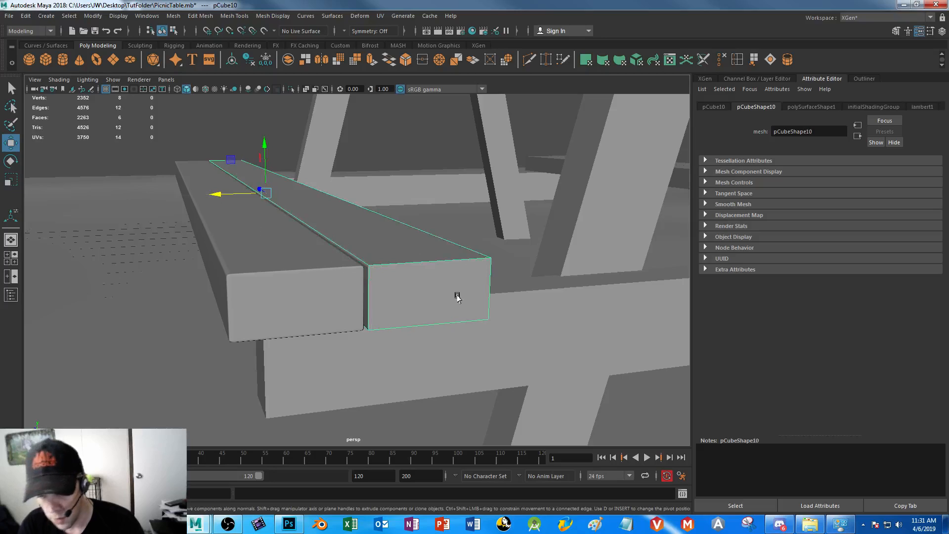
key("Delete")
Duplicate the two softened planks across to the opposite bench and delete that bench's old planks
left_click(247, 295)
left_click(425, 291, "shift")
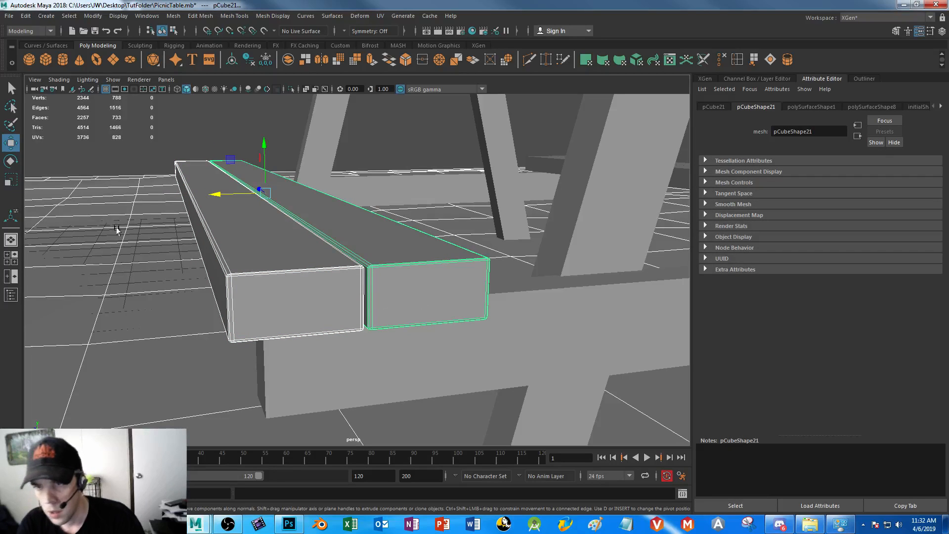
scroll(277, 295, "down", 8)
left_click_drag(415, 258, 360, 252, "alt")
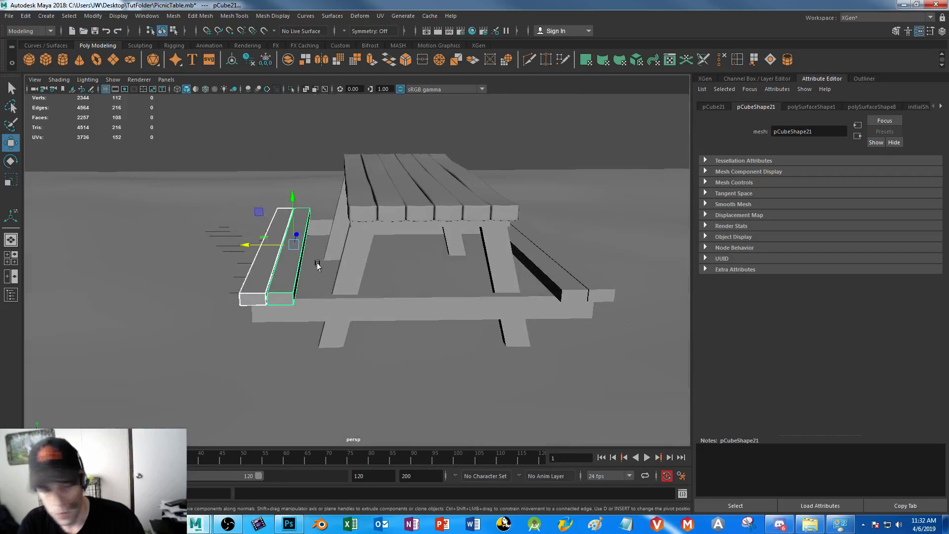
mouse_move(246, 245)
left_mouse_down("shift")
mouse_move(501, 250)
mouse_move(492, 246)
left_mouse_up("shift")
left_click_drag(607, 295, 478, 338, "alt")
left_click_drag(595, 314, 512, 243, "alt")
left_click(511, 242)
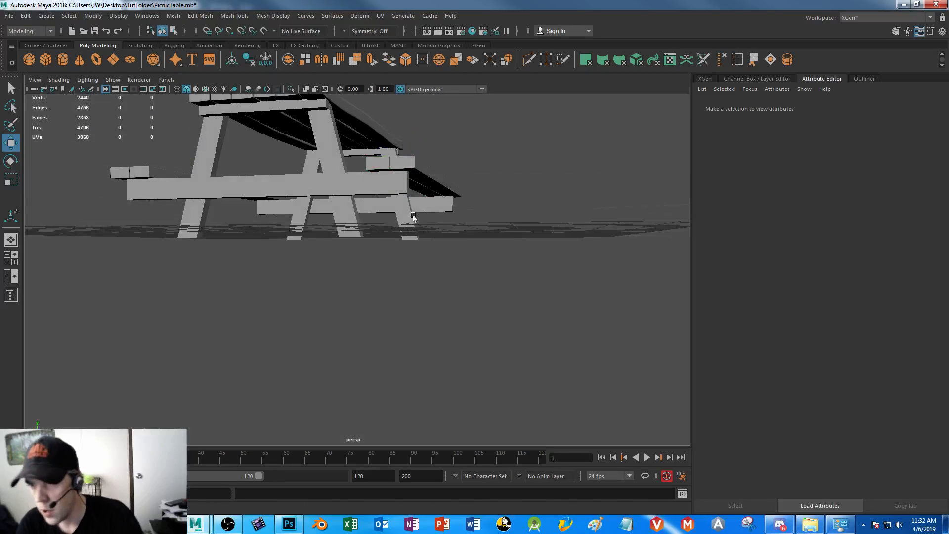
Select the ground plane and open the Outliner
left_click_drag(402, 218, 440, 236, "alt")
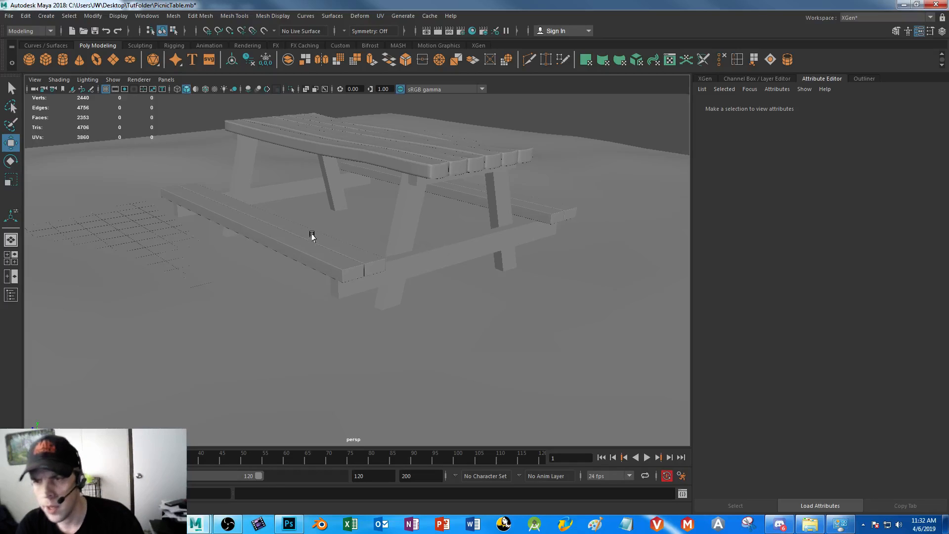
left_click(514, 323)
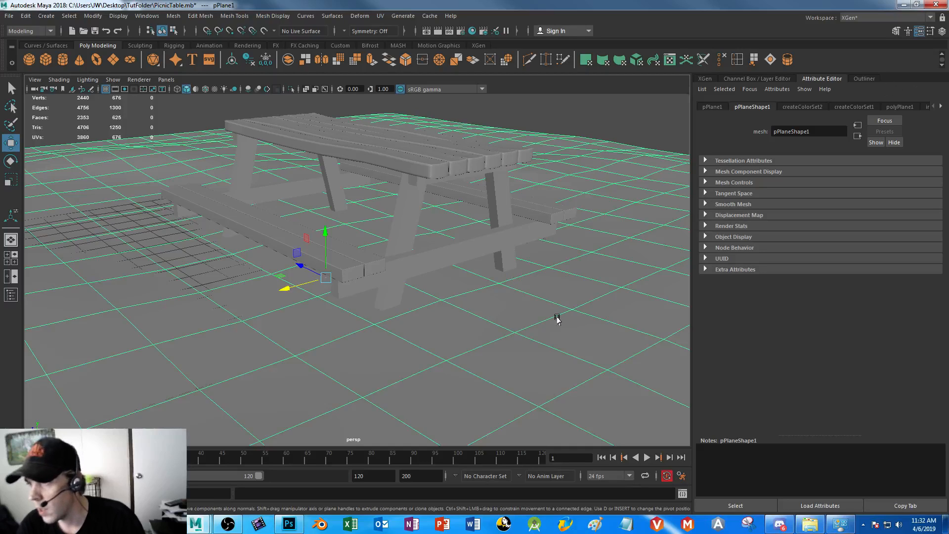
left_click(871, 77)
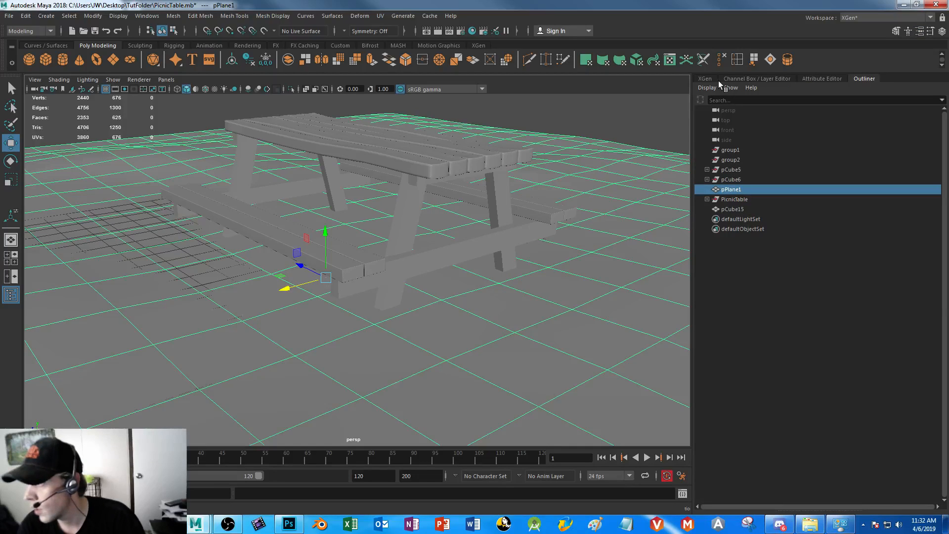
Show the ground plane's shape attributes
key("ctrl+a")
right_click_drag(575, 238, 575, 313)
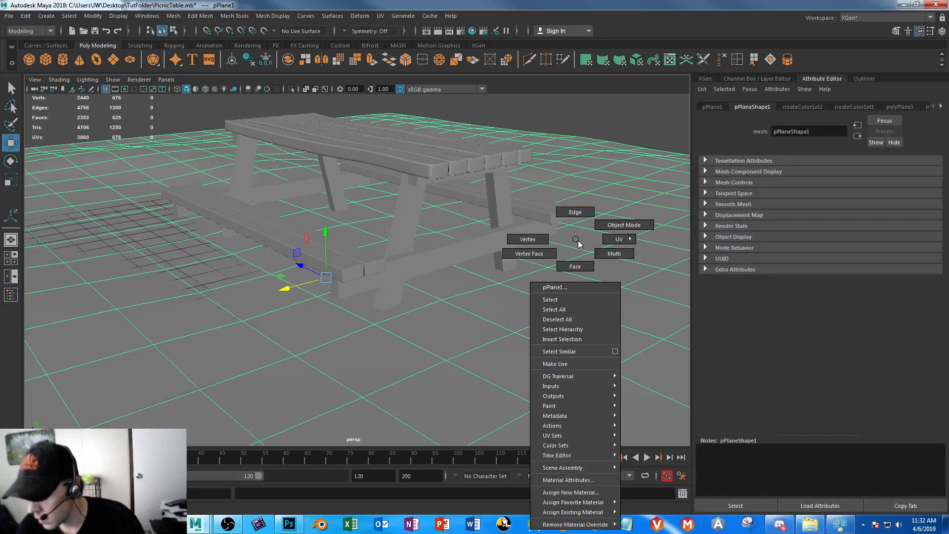
right_click_drag(577, 241, 575, 240)
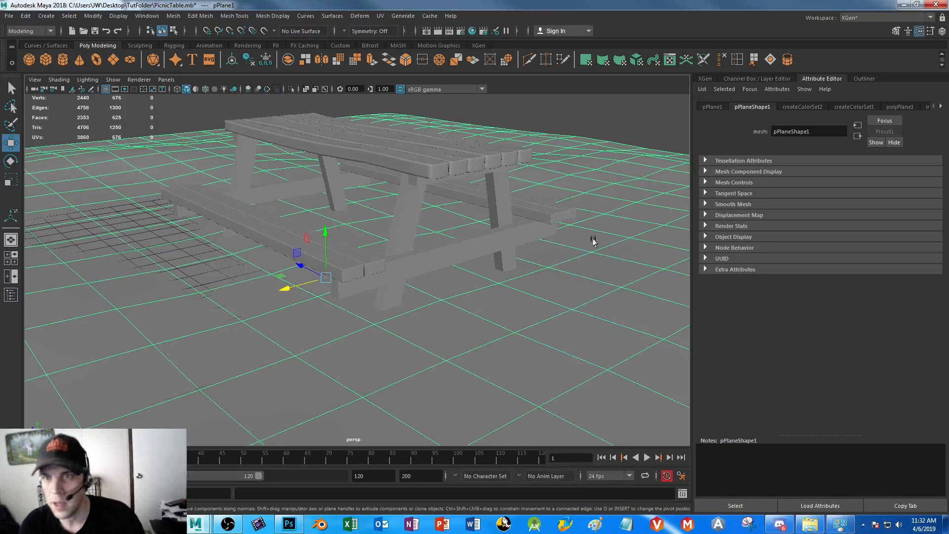
left_click(25, 15)
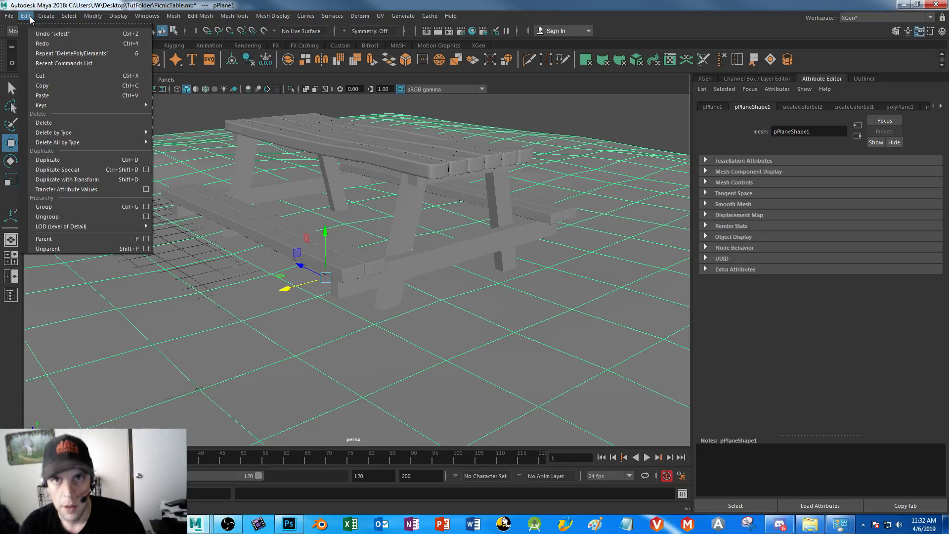
left_click(97, 17)
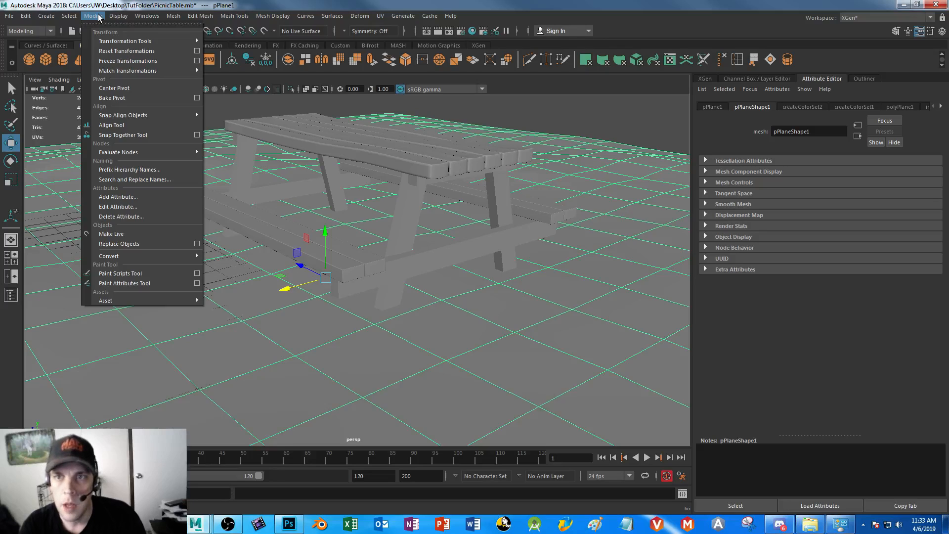
left_click(98, 18)
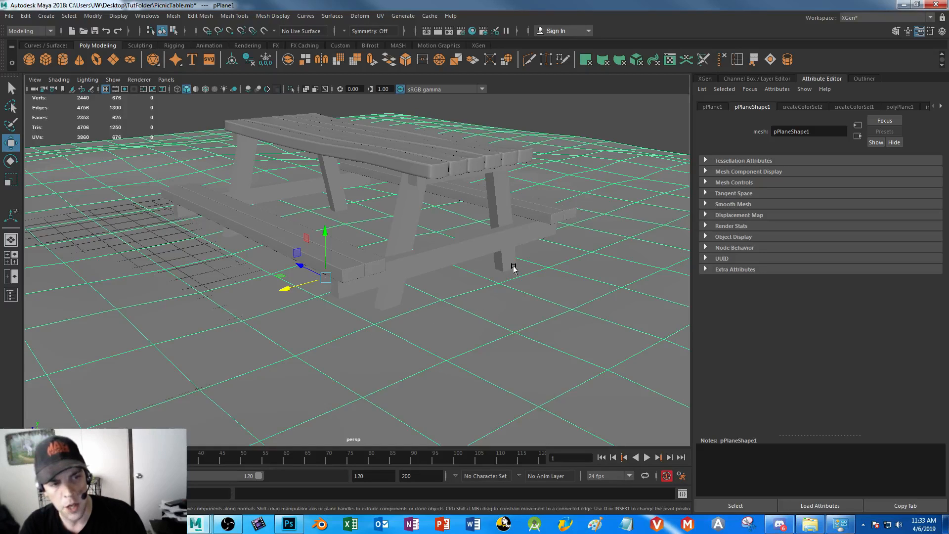
Select the tabletop and look through the construction history nodes listed in its attributes
left_click(638, 126)
left_click_drag(488, 343, 495, 321, "alt")
right_click_drag(495, 322, 414, 277, "alt")
left_click_drag(414, 277, 419, 281, "alt")
middle_click_drag(403, 248, 414, 289, "alt")
right_click_drag(414, 289, 514, 417, "alt")
left_click_drag(514, 418, 455, 349, "alt")
right_click_drag(462, 360, 335, 228, "alt")
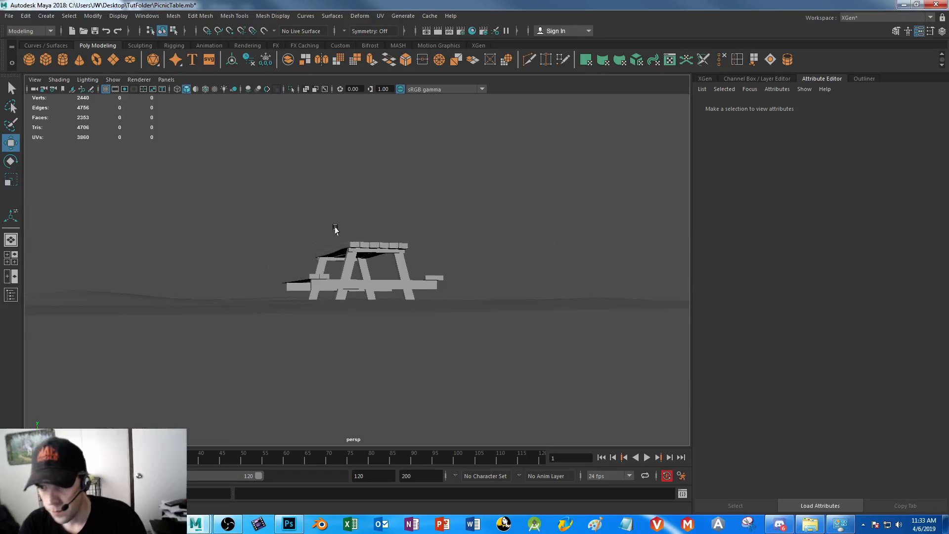
left_click_drag(335, 228, 371, 252, "alt")
left_click(371, 258)
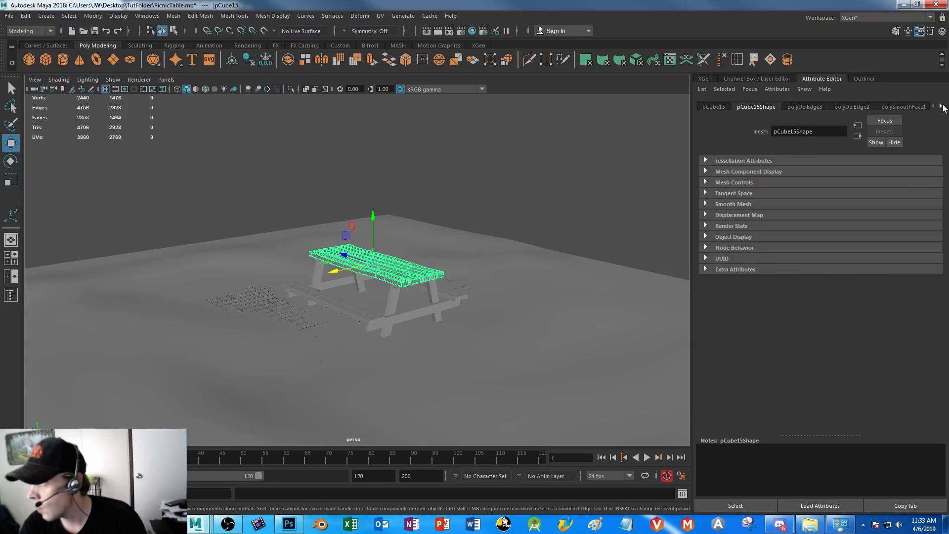
left_click(941, 108)
left_click(941, 108)
left_click(940, 108)
left_click(941, 108)
left_click(941, 108)
left_click(940, 107)
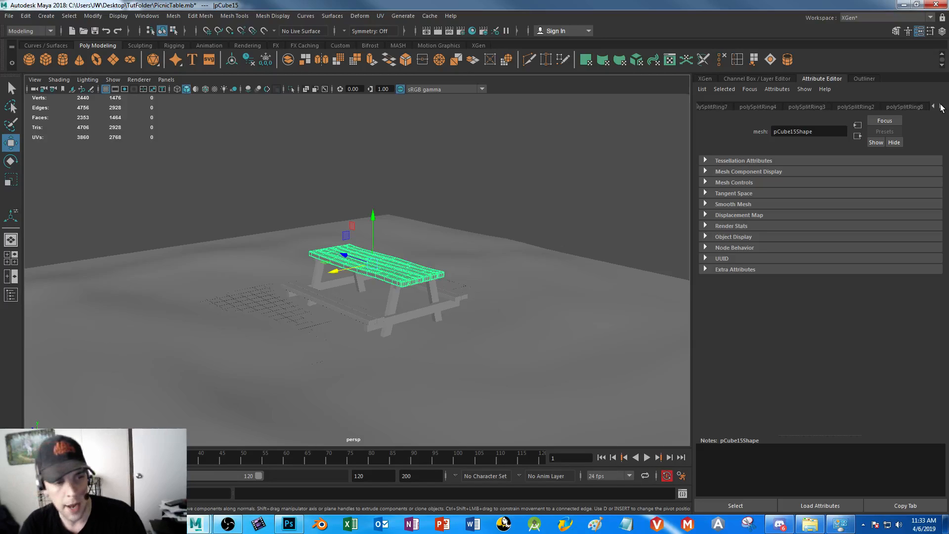
Select every object in the scene, including the ground plane, and delete their construction history
left_click(360, 318)
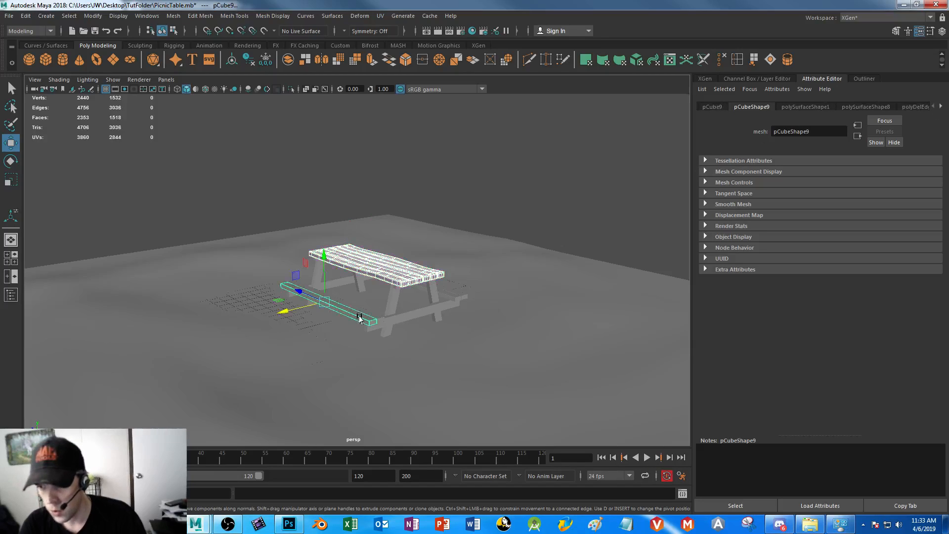
left_click(361, 311, "shift")
left_click_drag(472, 319, 372, 343, "alt")
left_click(366, 305, "shift")
left_click_drag(201, 211, 466, 398)
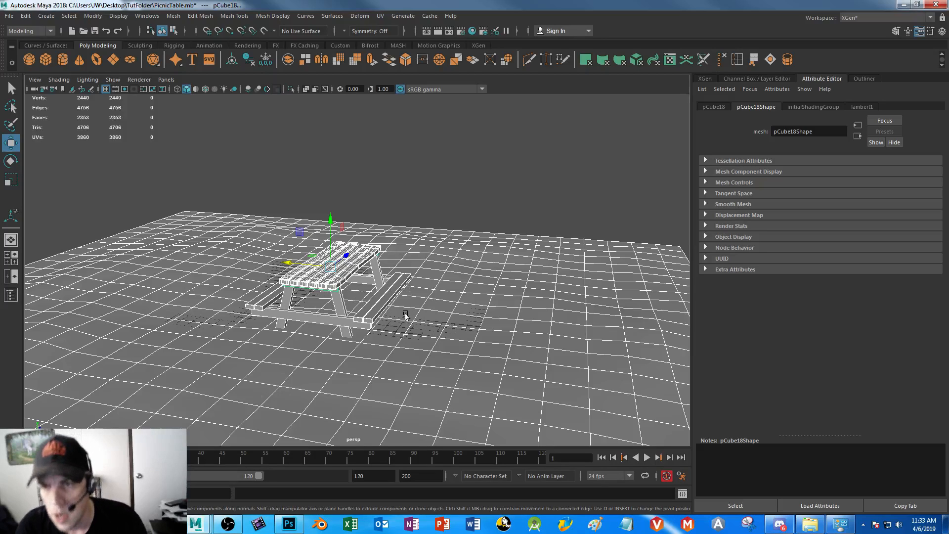
left_click(24, 16)
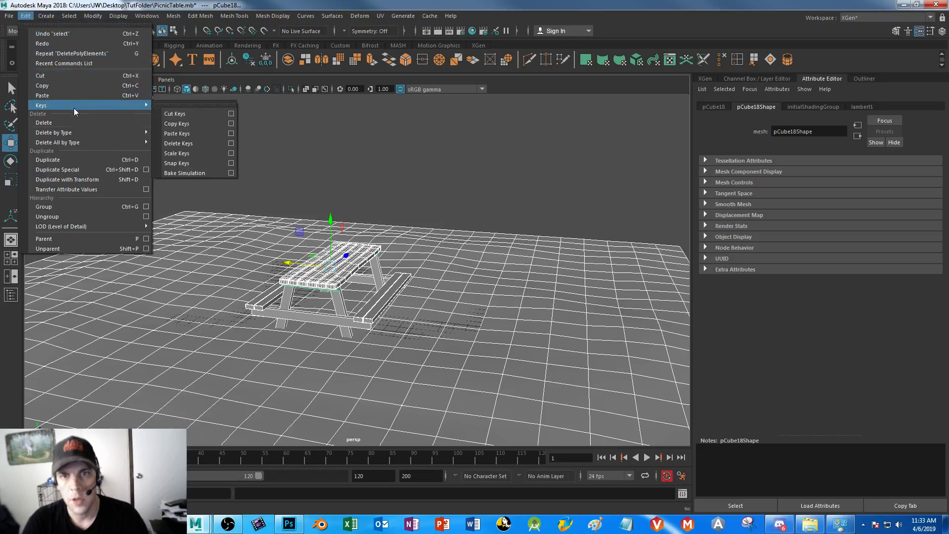
mouse_move(82, 143)
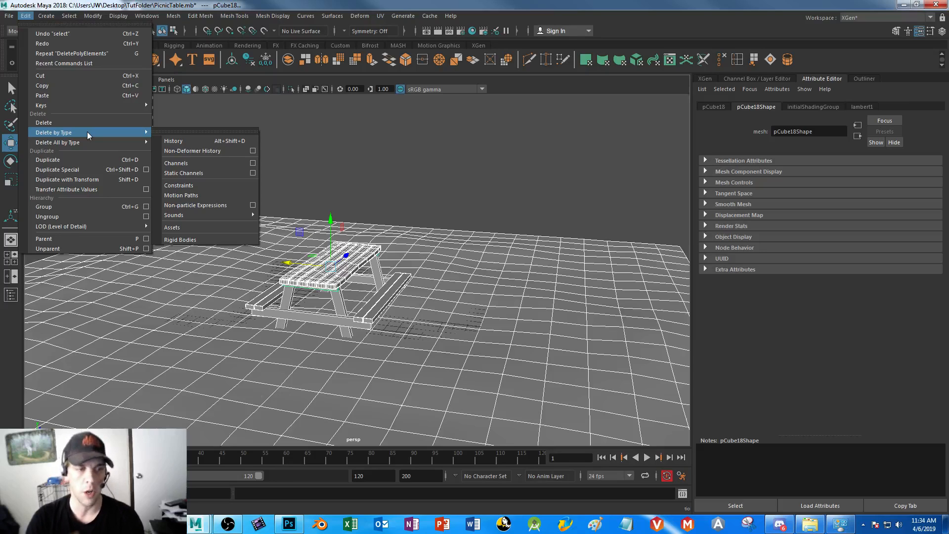
left_click(188, 142)
left_click(484, 225)
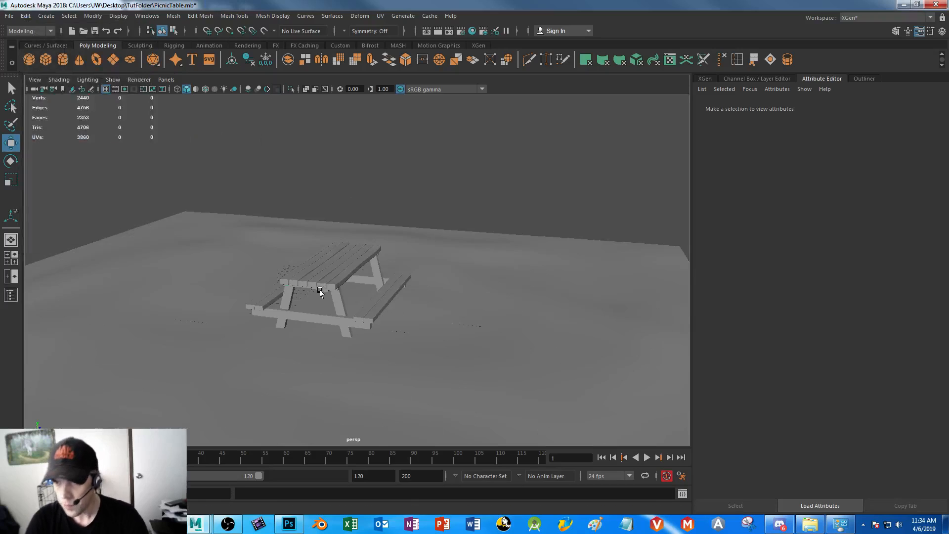
Check the tabletop's remaining shading group, shape and transform nodes
left_click(322, 260)
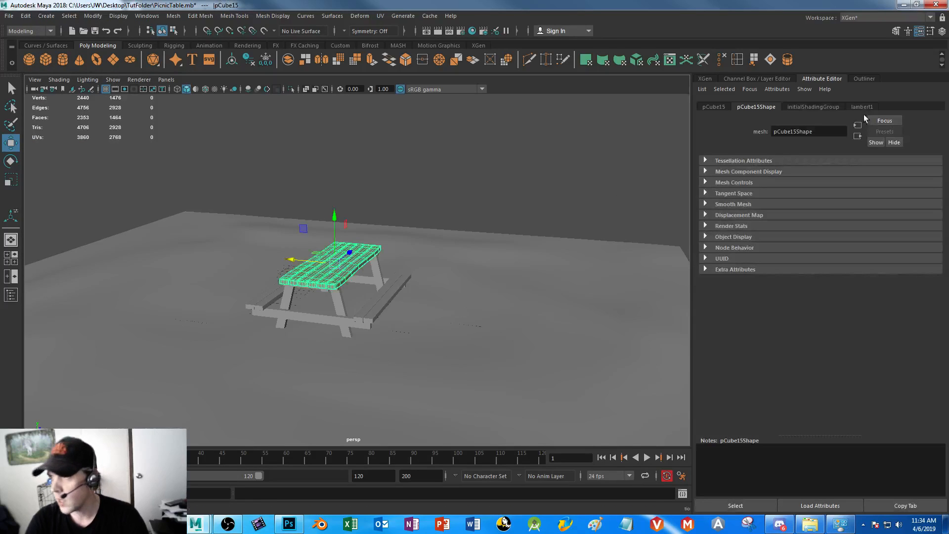
left_click(814, 107)
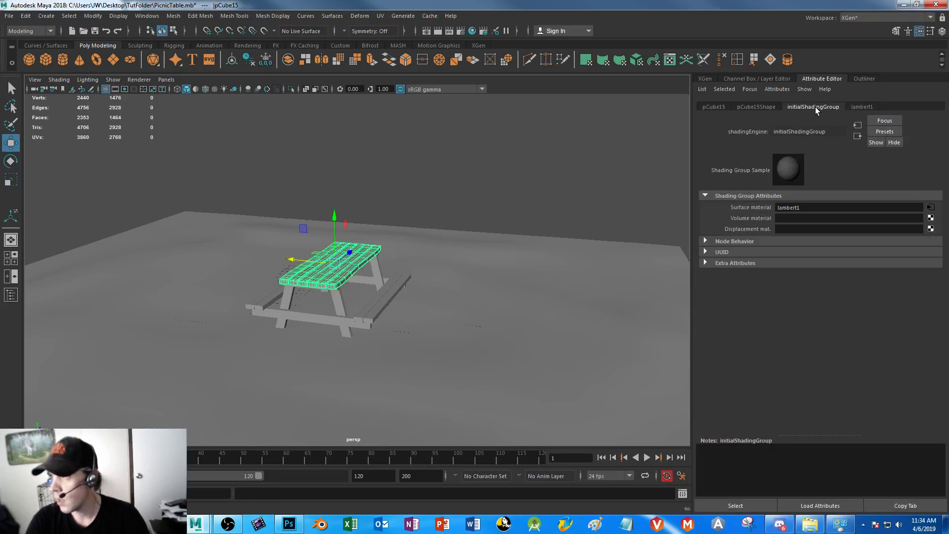
left_click(759, 106)
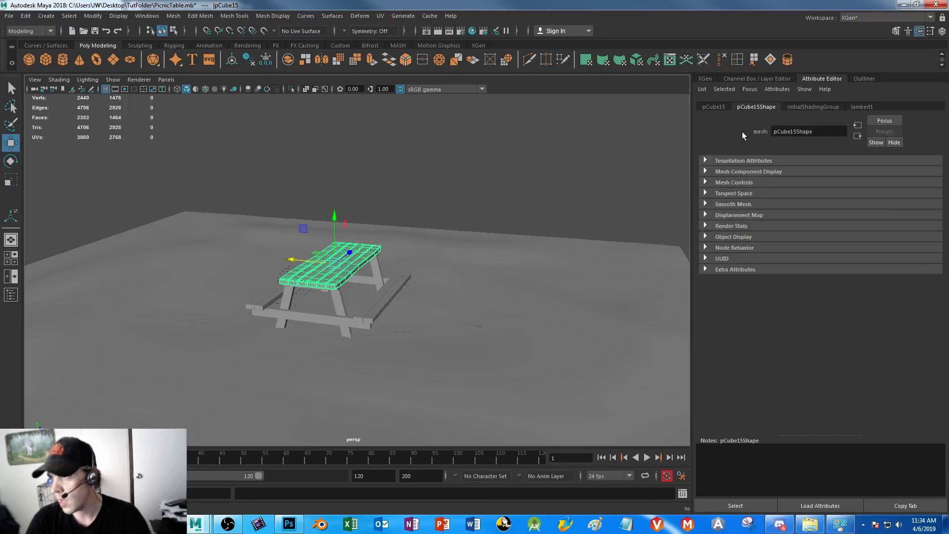
left_click(714, 107)
key("Delete")
key("ctrl+z")
Combine the four bench planks on both sides into one mesh and save the scene
scroll(366, 323, "up", 3)
left_click_drag(369, 326, 387, 340, "alt")
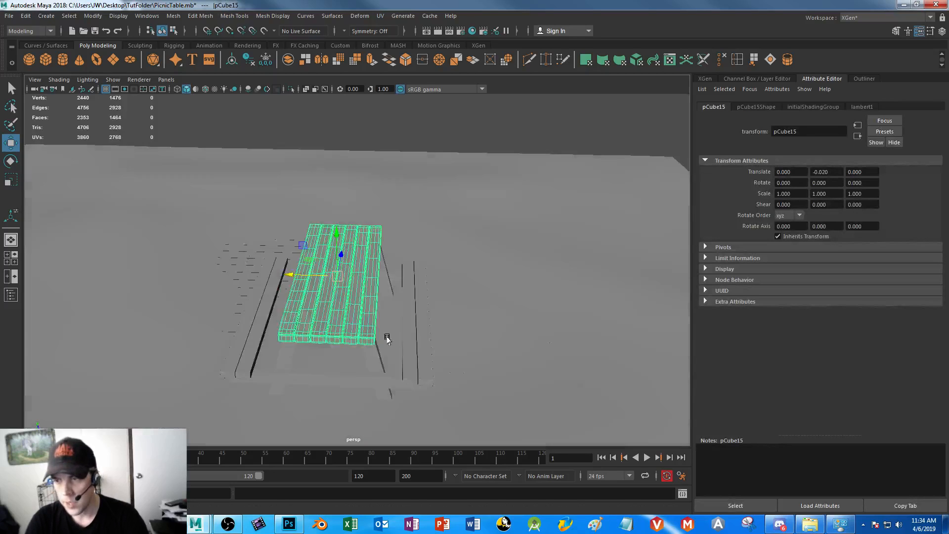
left_click(265, 332)
left_click(251, 347, "shift")
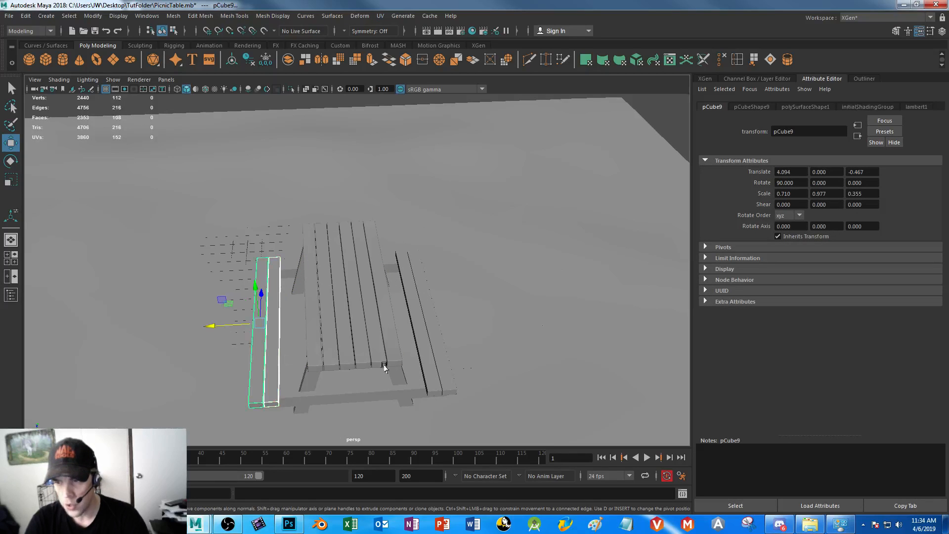
left_click(419, 327, "shift")
left_click(438, 337, "shift")
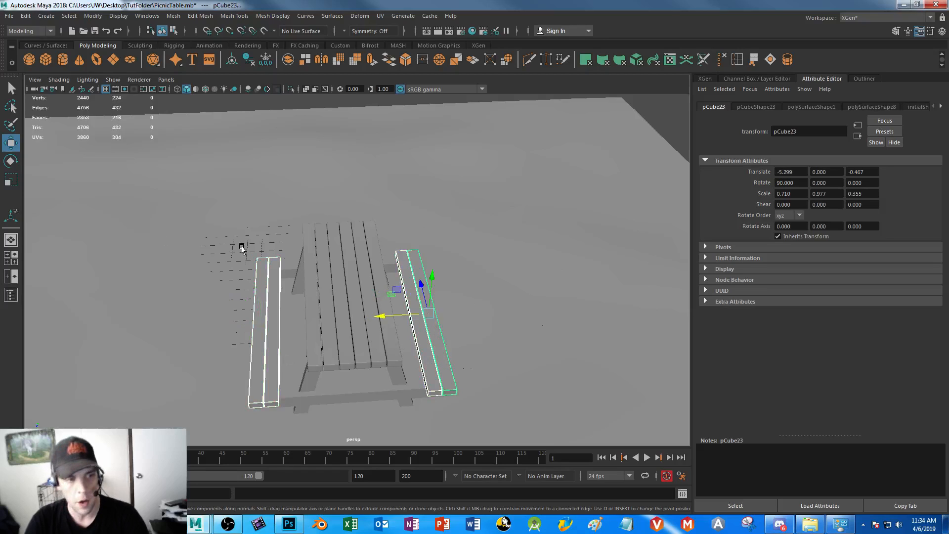
left_click(175, 16)
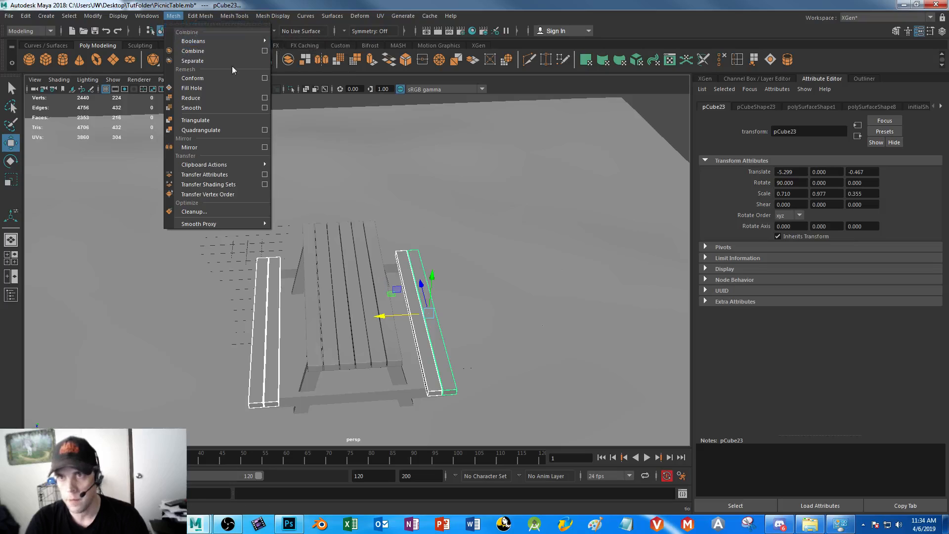
left_click(193, 51)
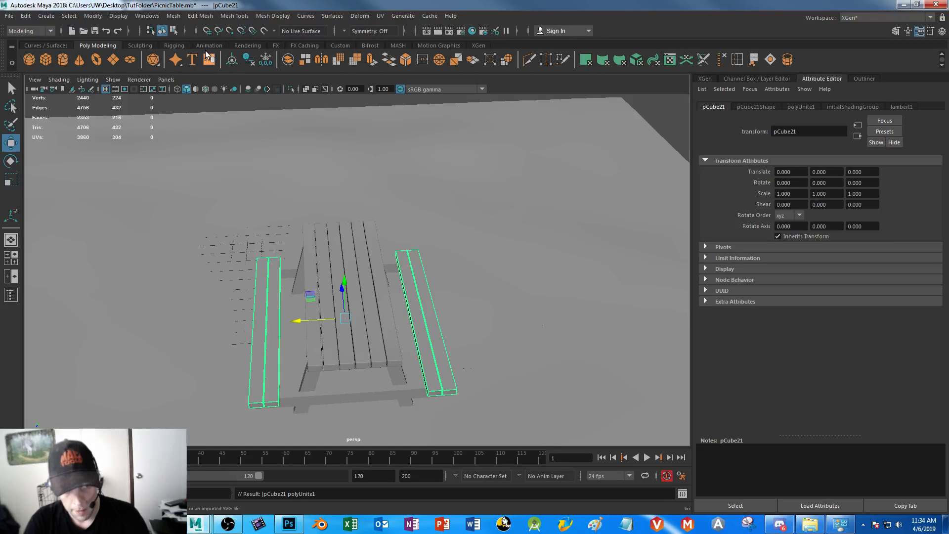
key("ctrl+s")
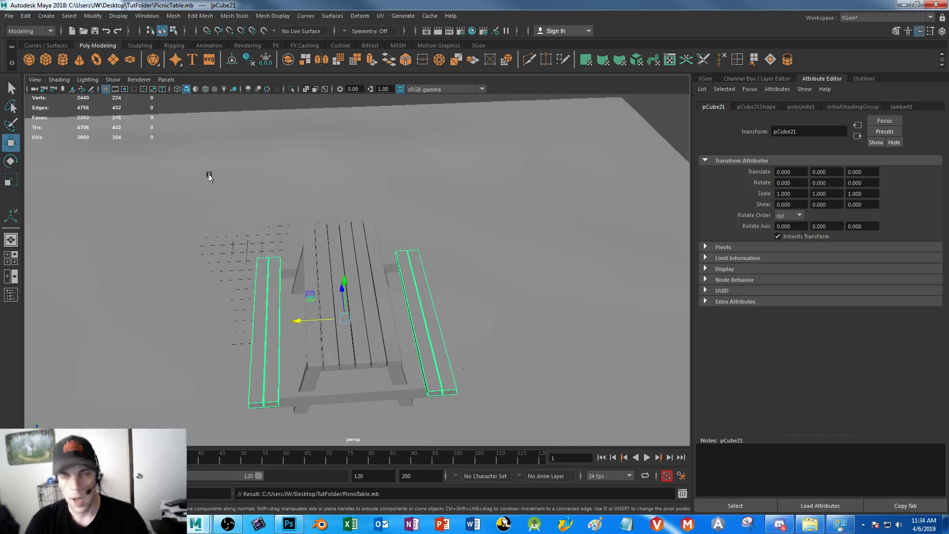
In the top view, select the upper faces of the two planks on one bench, including their lengthwise edge strips
key("space")
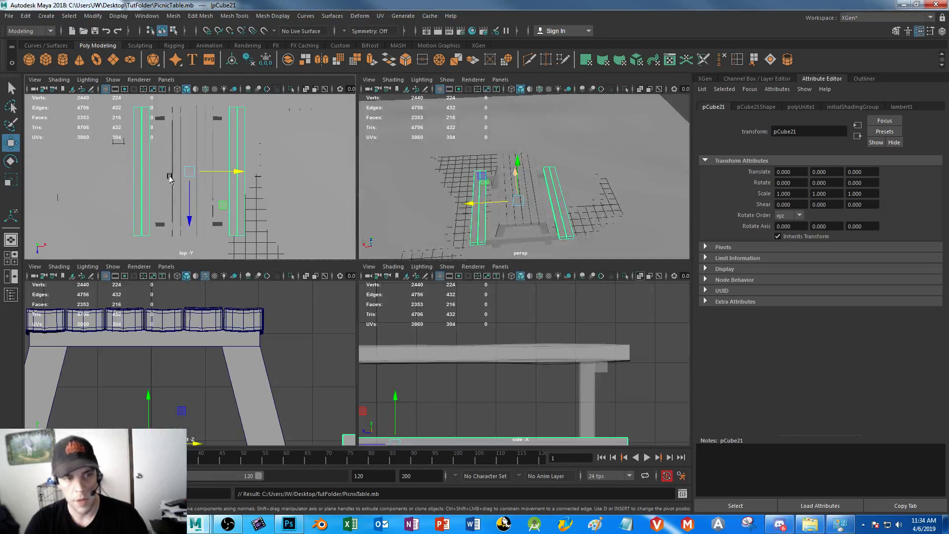
key("space")
right_click(251, 194)
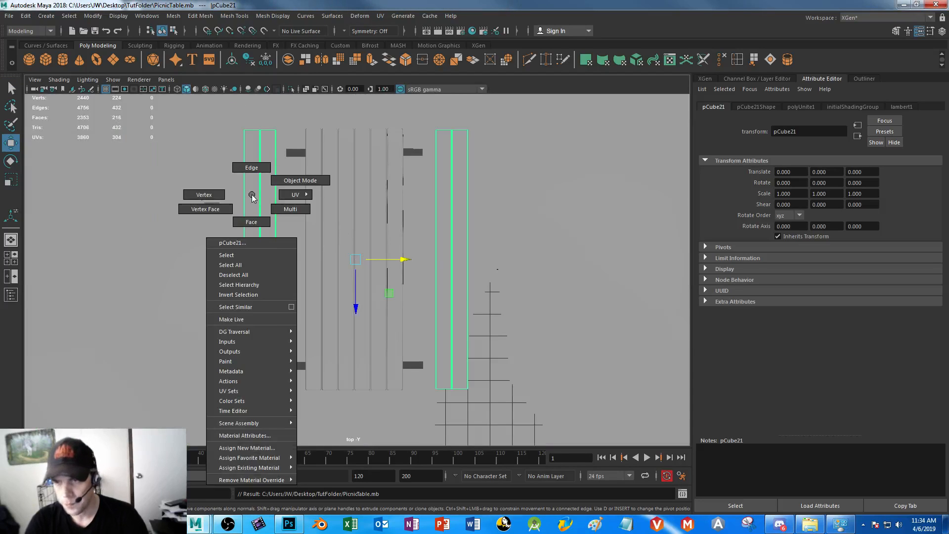
left_click(251, 222)
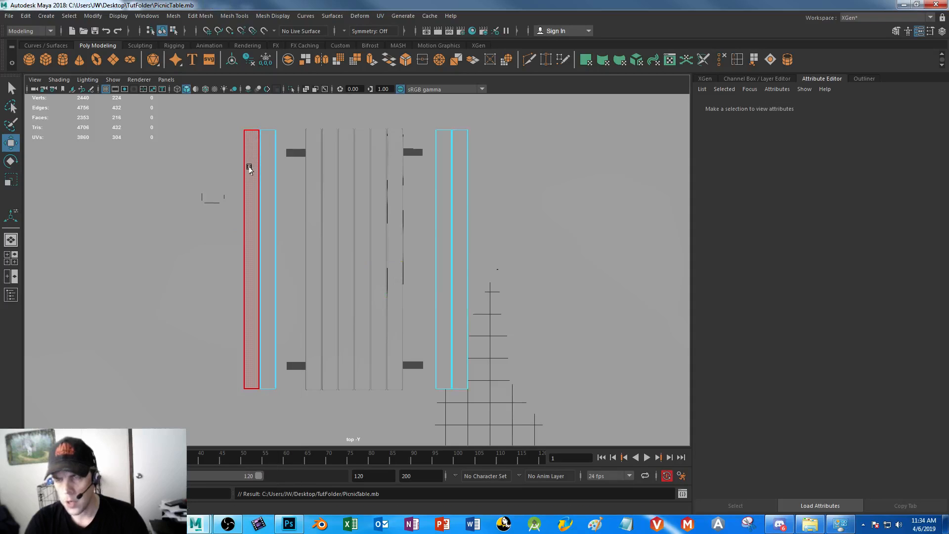
right_click_drag(235, 167, 329, 324, "alt")
middle_click_drag(330, 258, 591, 303, "alt")
right_click_drag(494, 277, 531, 432, "alt")
middle_click_drag(533, 341, 286, 300, "alt")
right_click_drag(273, 252, 473, 500, "alt")
middle_click_drag(297, 319, 416, 337, "alt")
left_click_drag(214, 214, 354, 251)
left_click_drag(367, 218, 504, 280, "shift")
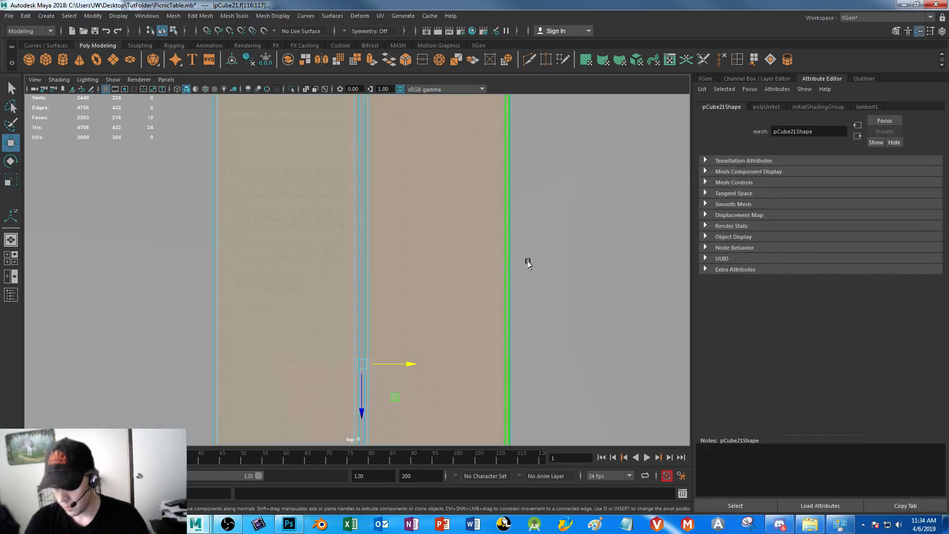
Inspect the bench's end in perspective and add one plank's narrow front strip to the face selection
key("space")
key("space")
key("f")
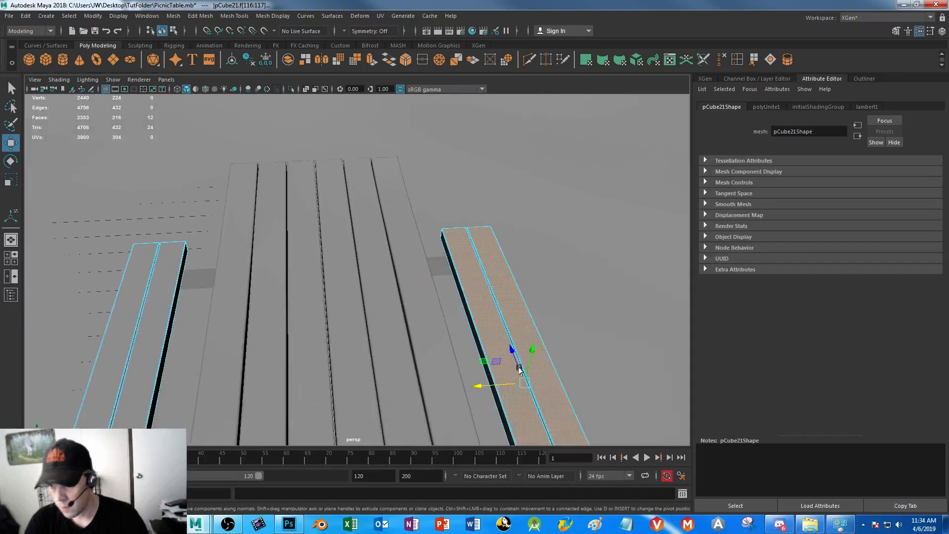
right_click_drag(380, 220, 439, 311, "alt")
left_click_drag(439, 312, 433, 308, "alt")
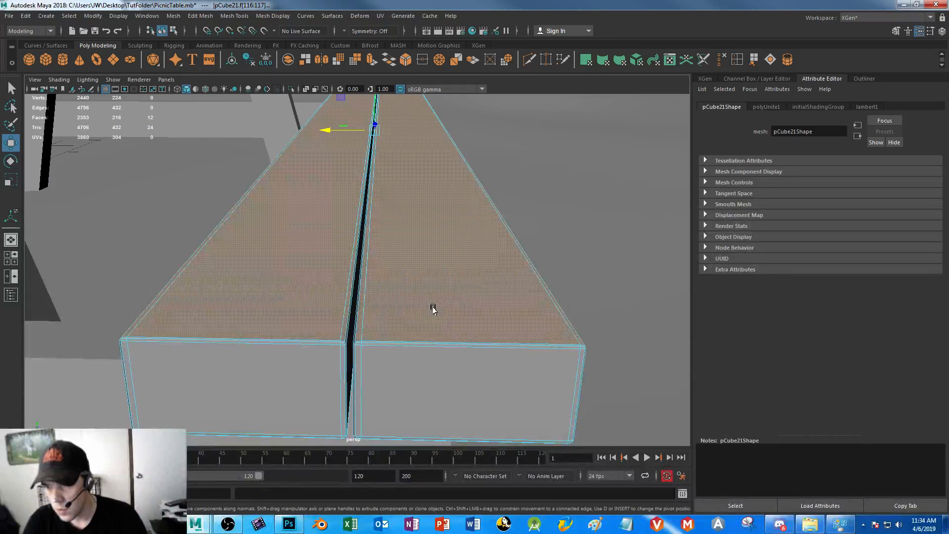
left_click(423, 341, "shift")
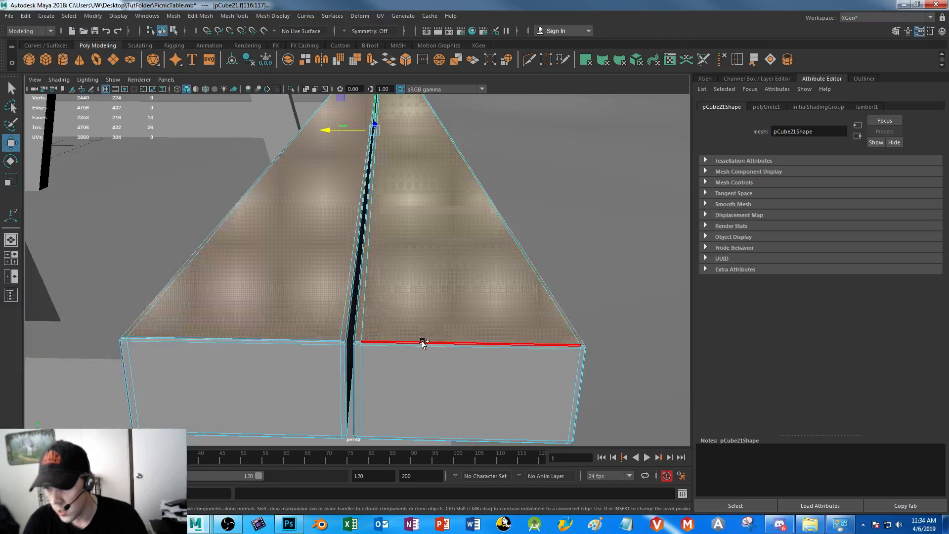
Add the remaining narrow border faces at the ends of the first bench's planks to the selection from the top view
key("space")
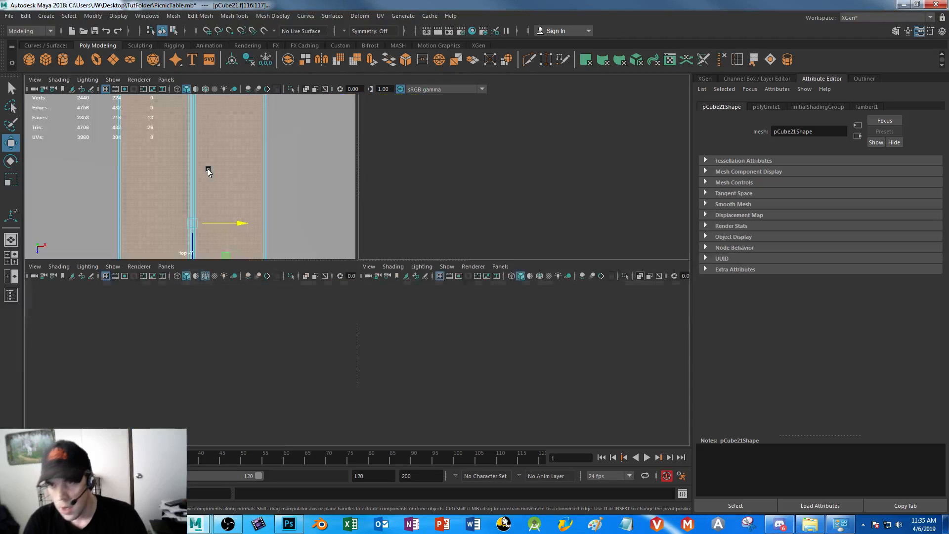
key("space")
scroll(371, 306, "down", 10)
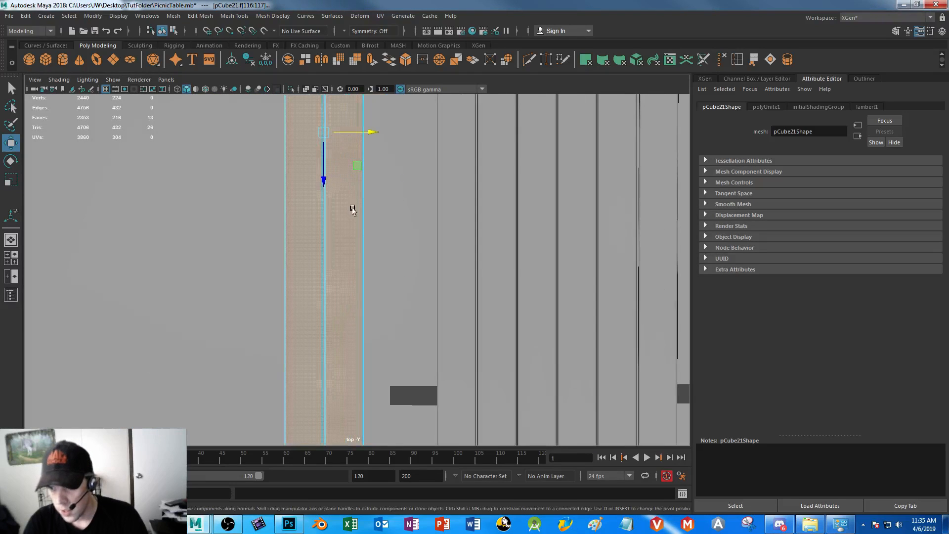
scroll(367, 223, "up", 10)
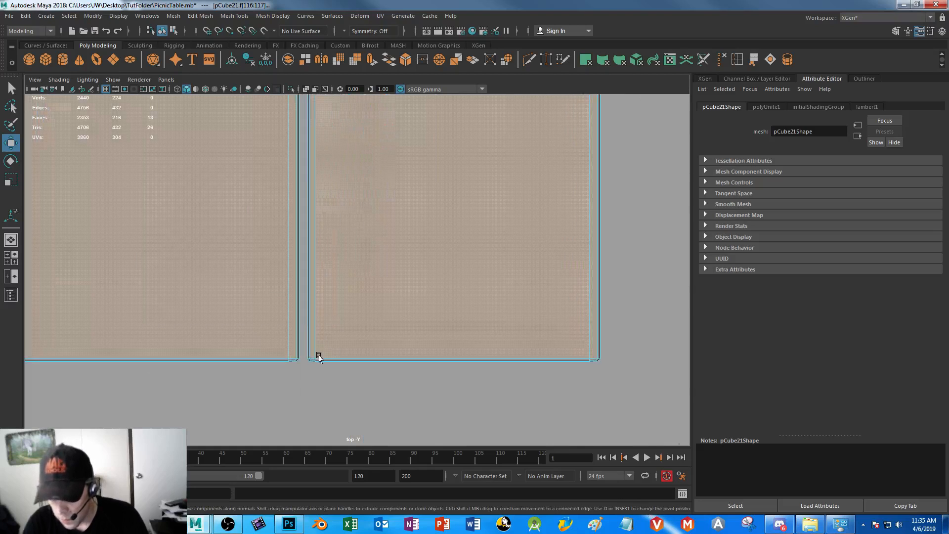
left_click_drag(313, 357, 591, 360)
middle_click_drag(123, 333, 295, 316, "alt")
left_click_drag(181, 336, 460, 341, "shift")
middle_click_drag(168, 333, 339, 367, "alt")
scroll(354, 303, "down", 10)
middle_click_drag(544, 293, 326, 333, "alt")
scroll(385, 334, "up", 3)
right_click_drag(431, 337, 514, 351, "alt")
middle_click_drag(298, 335, 394, 236, "alt")
right_click_drag(393, 235, 475, 375, "alt")
middle_click_drag(475, 375, 387, 303, "alt")
Add the upper faces and near-end border strips of the opposite bench's two planks to the selection
scroll(390, 317, "up", 2)
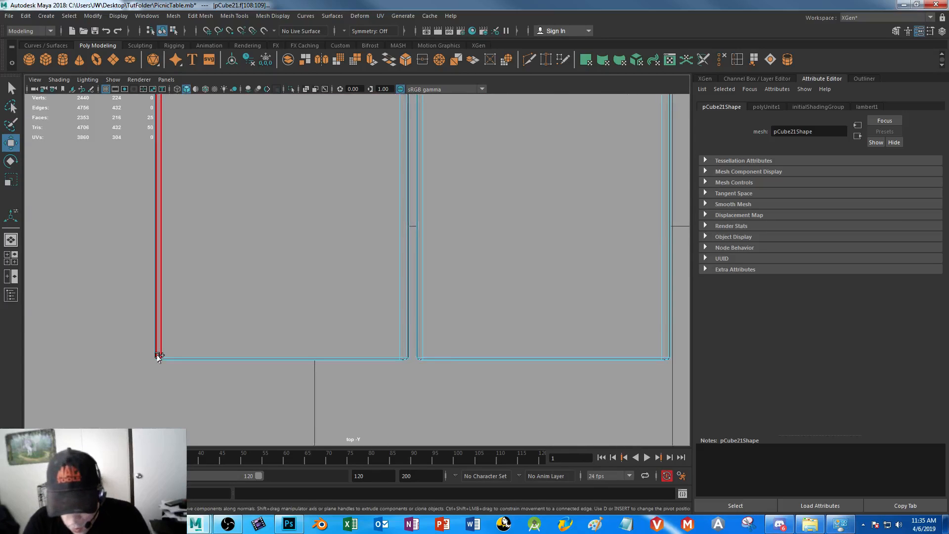
left_click_drag(158, 354, 664, 358)
scroll(521, 405, "down", 6)
middle_click_drag(403, 123, 419, 459, "alt")
middle_click_drag(430, 148, 414, 459, "alt")
middle_click_drag(413, 187, 401, 457, "alt")
middle_click_drag(338, 124, 364, 353, "alt")
right_click_drag(365, 354, 502, 455, "alt")
middle_click_drag(429, 362, 403, 119, "alt")
right_click_drag(408, 282, 435, 322, "alt")
Add the narrow border faces at the far end of the opposite bench's planks to the selection
scroll(435, 322, "up", 2)
left_click_drag(79, 197, 489, 223)
middle_click_drag(549, 250, 199, 255, "alt")
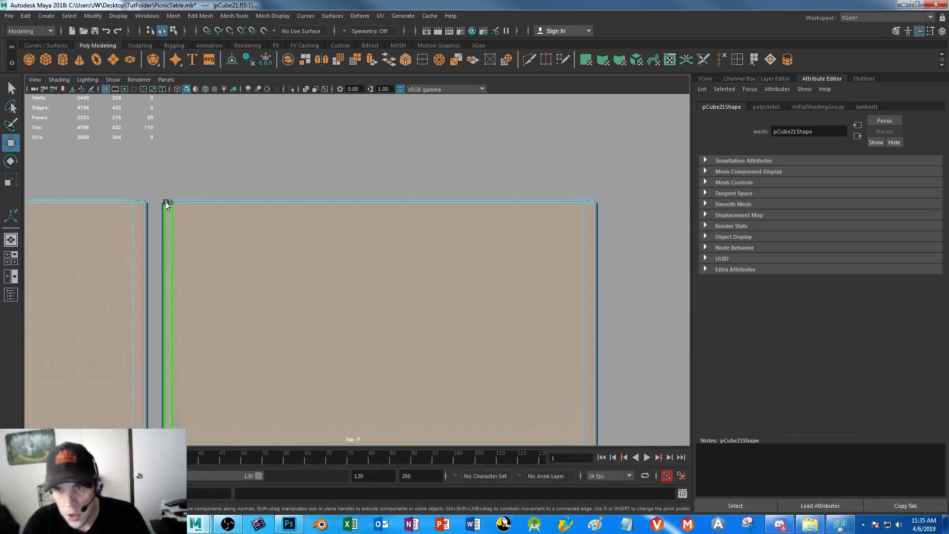
left_click_drag(172, 201, 586, 238)
right_click_drag(495, 309, 359, 202, "alt")
middle_click_drag(187, 376, 246, 316, "alt")
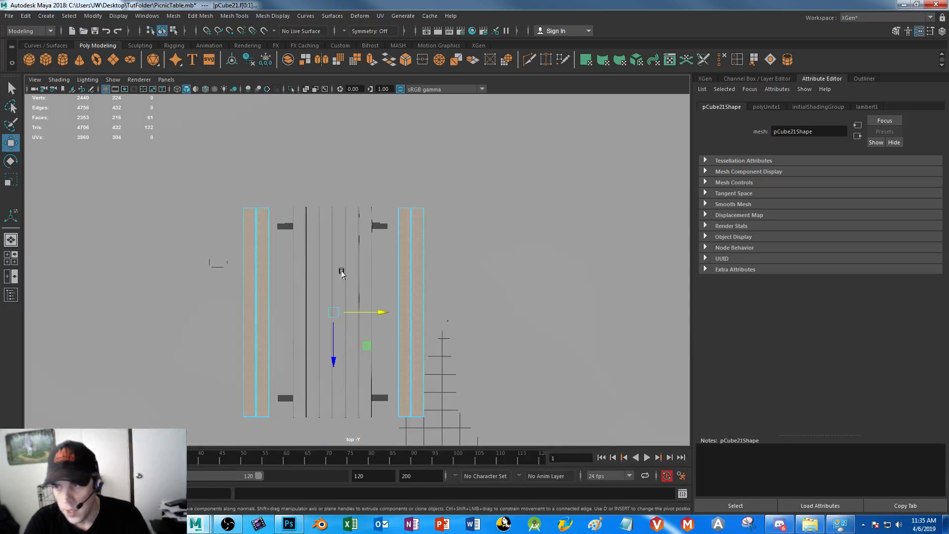
Apply a planar UV projection from the Y axis, fitted to the bounding box, to the selected upper faces of both benches
key("space")
key("space")
right_click_drag(447, 299, 349, 200, "alt")
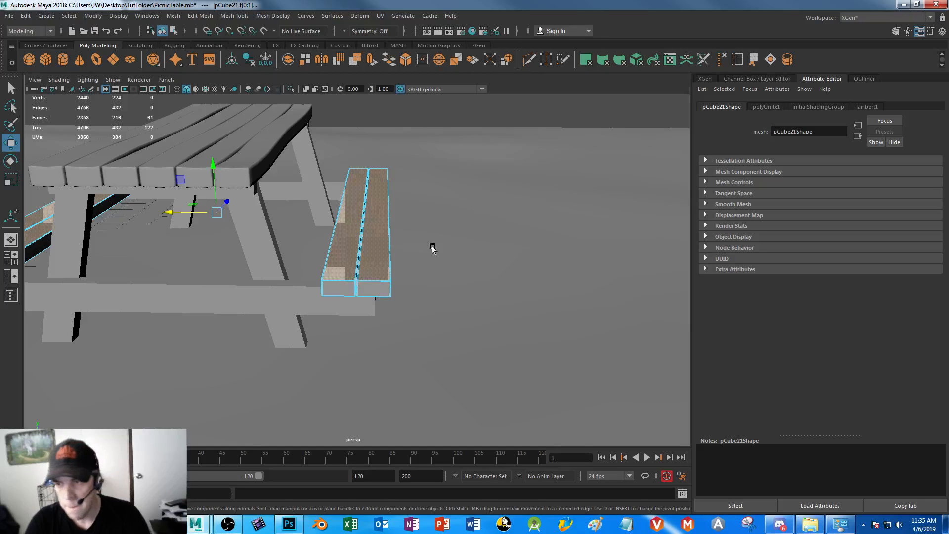
left_click_drag(384, 304, 335, 250, "alt")
left_click_drag(260, 203, 329, 271, "alt")
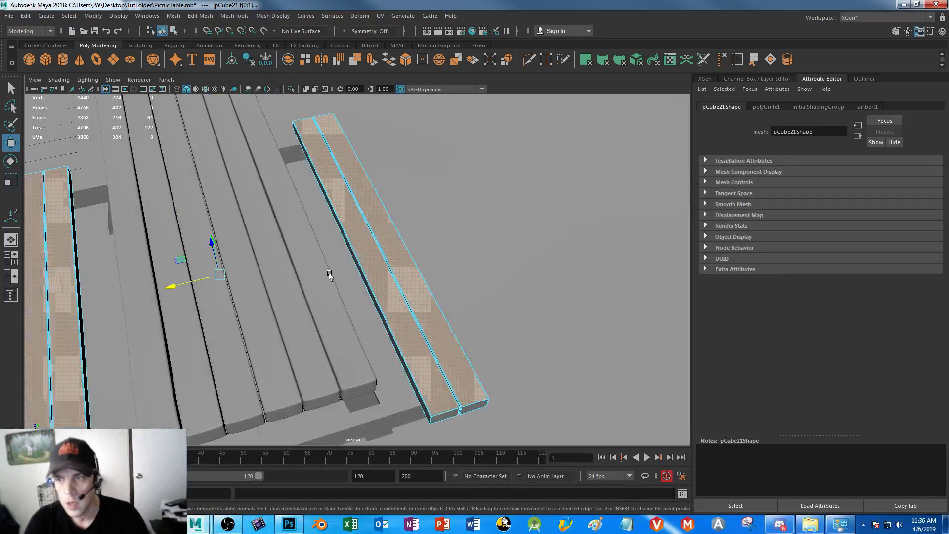
left_click(383, 18)
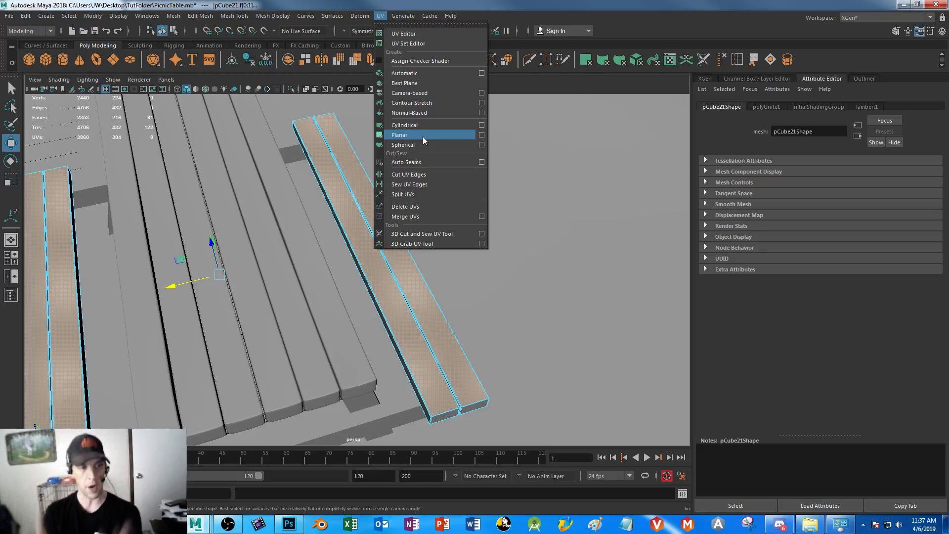
left_click(481, 135)
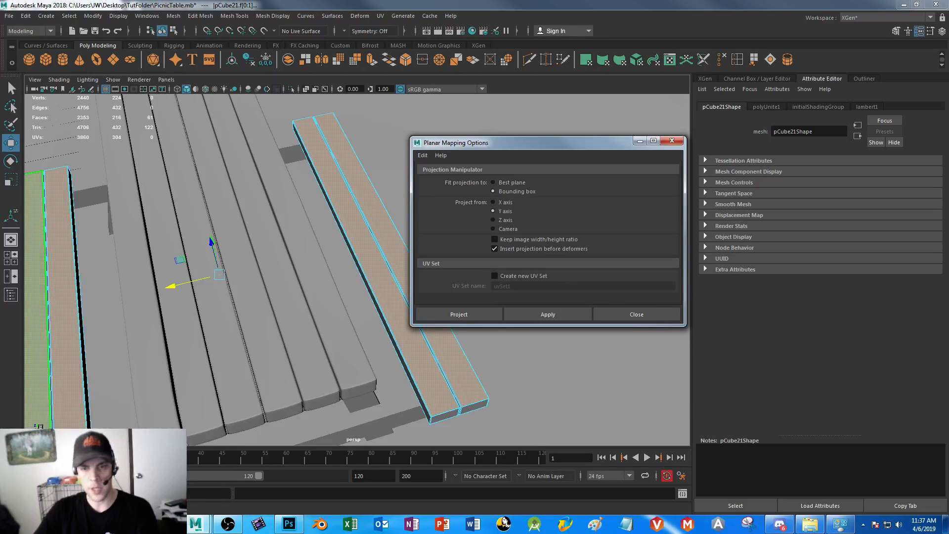
left_click_drag(213, 376, 127, 363, "alt")
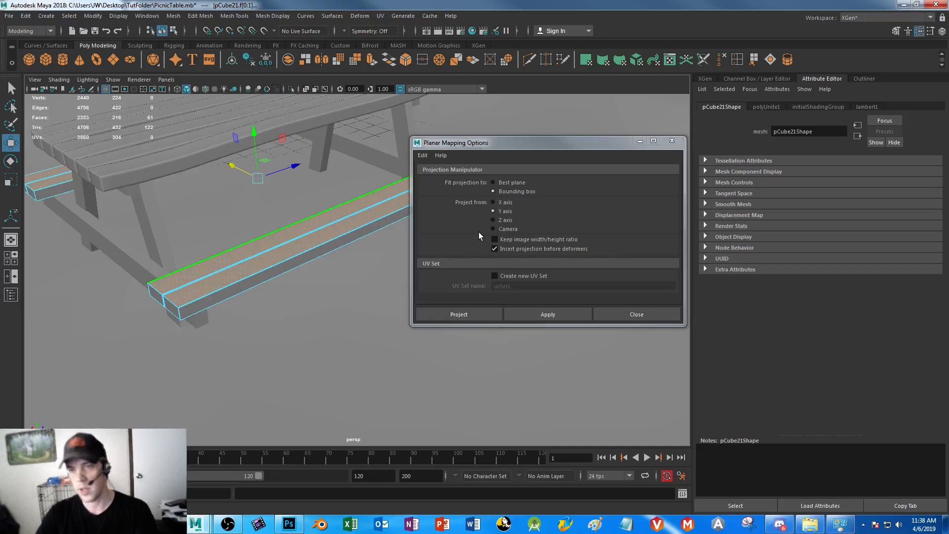
left_click_drag(212, 340, 246, 329, "alt")
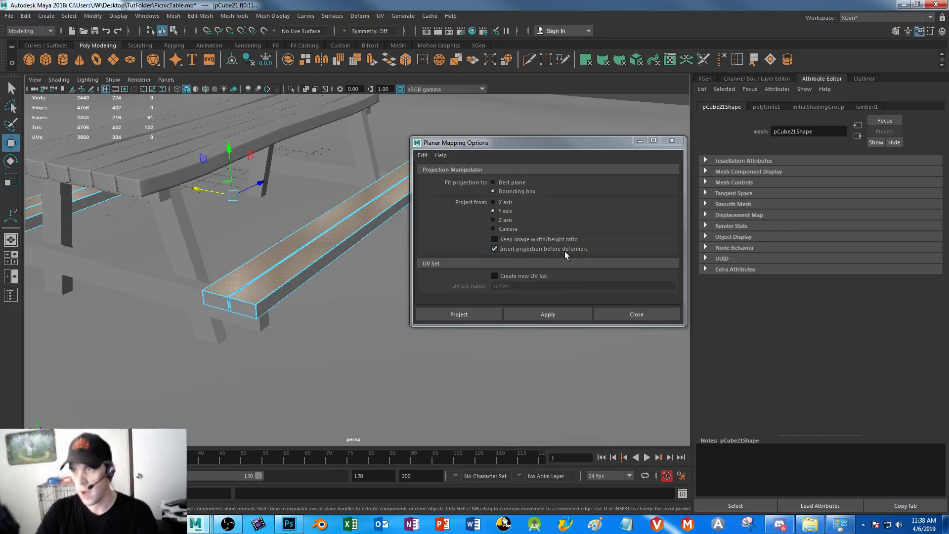
left_click(476, 315)
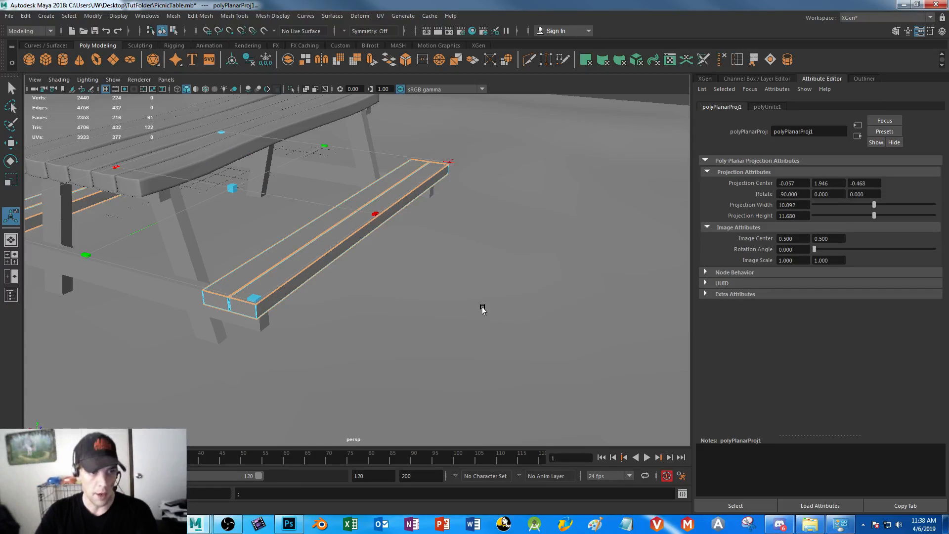
Try switching the benches to UV component selection, undo back to the face selection, and open the UV Editor
left_click_drag(439, 329, 436, 328, "alt")
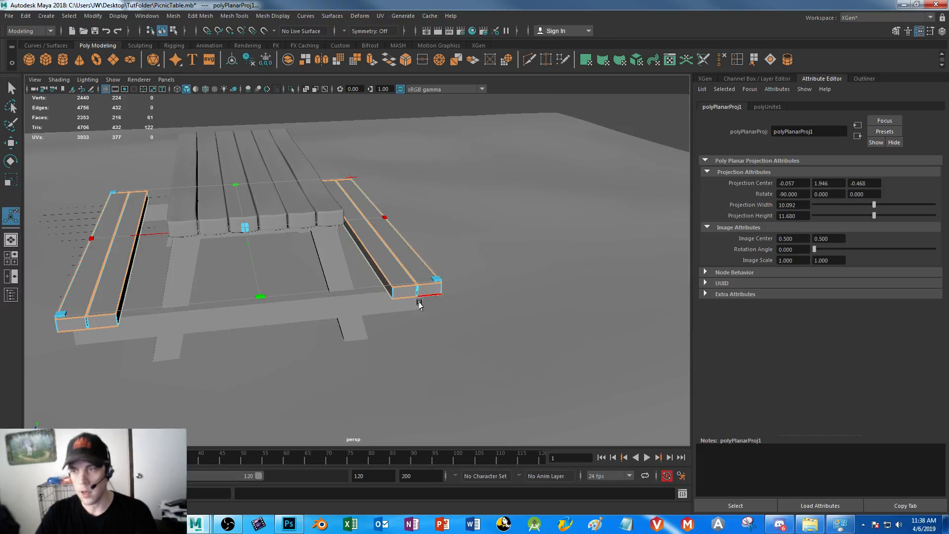
right_click_drag(390, 254, 453, 246)
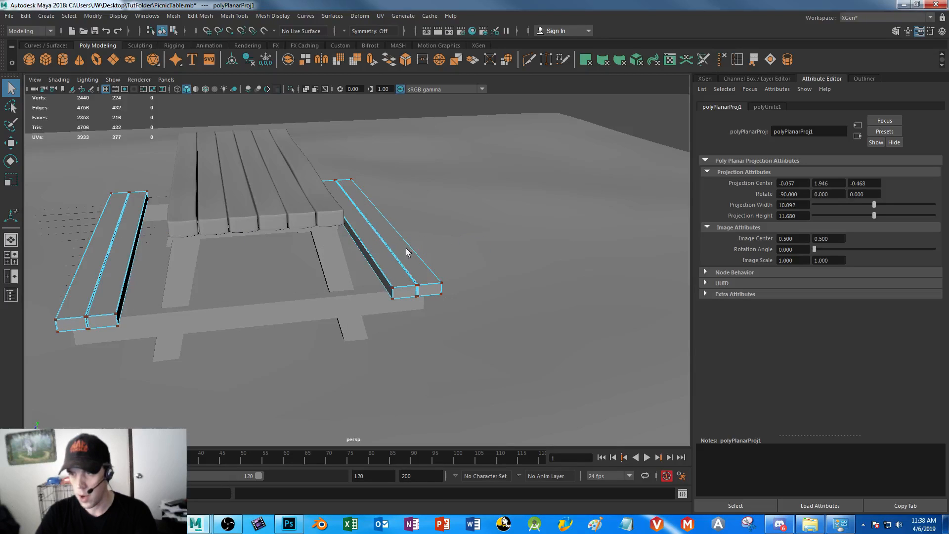
key("ctrl+z")
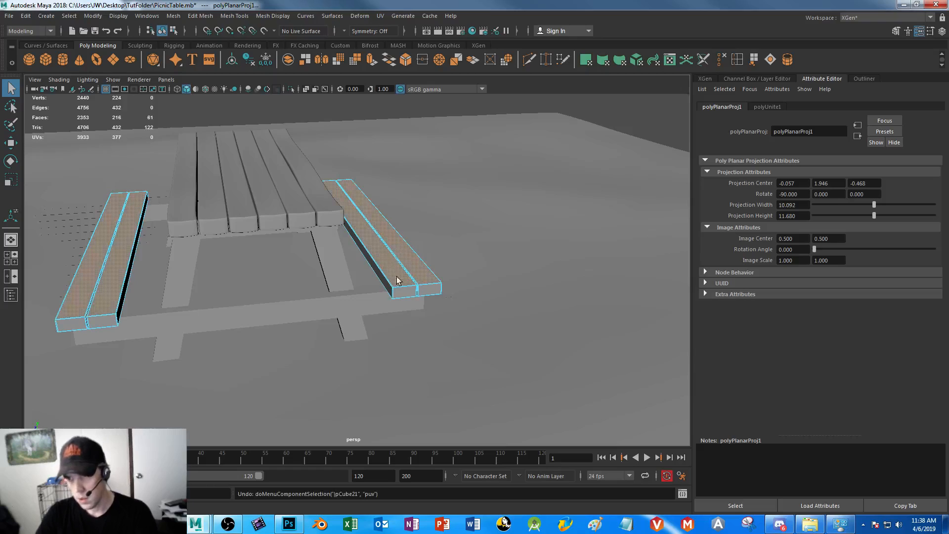
right_click_drag(399, 177, 470, 293, "alt")
left_click_drag(469, 292, 390, 74, "alt")
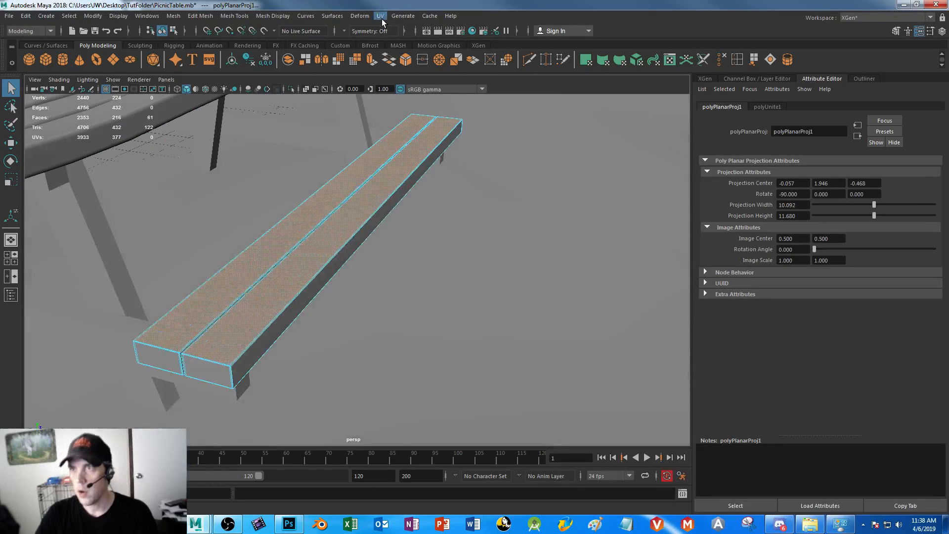
left_click(380, 16)
left_click(410, 34)
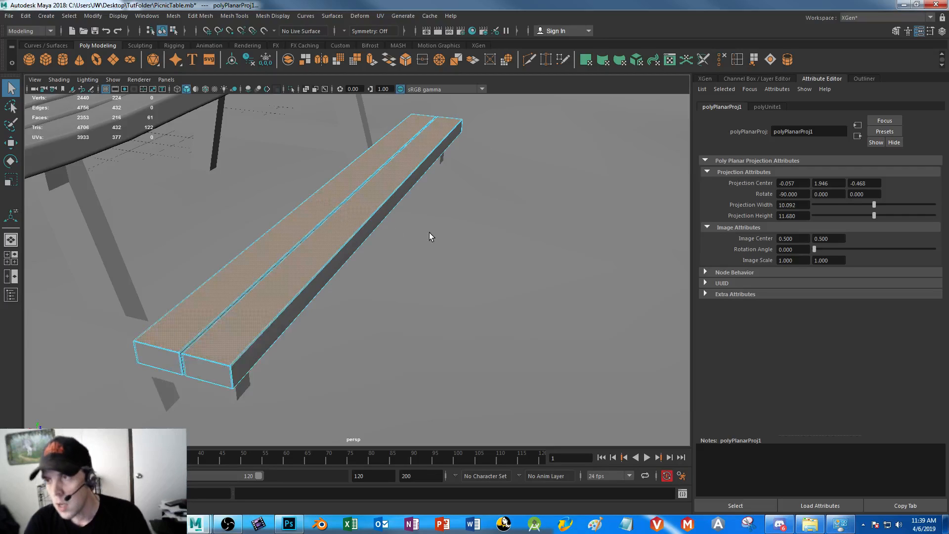
Toggle the bench face selection in the top view so the long side faces replace the upper faces, undoing the stray tabletop selection
key("space")
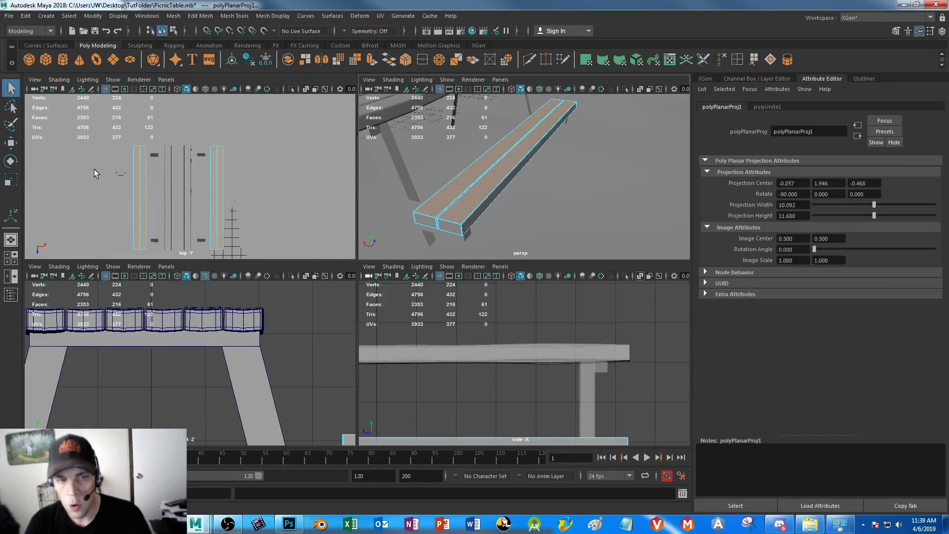
left_click_drag(94, 169, 375, 197, "shift")
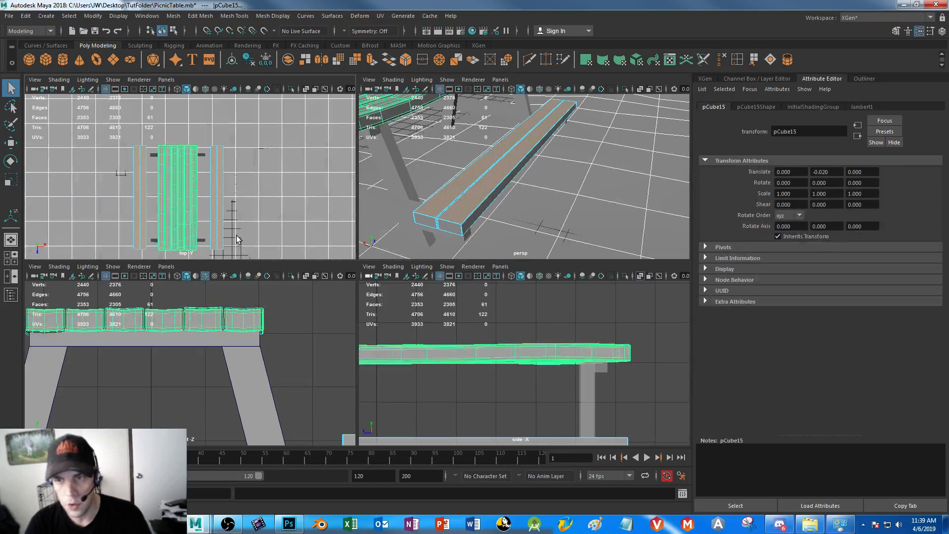
key("ctrl+z")
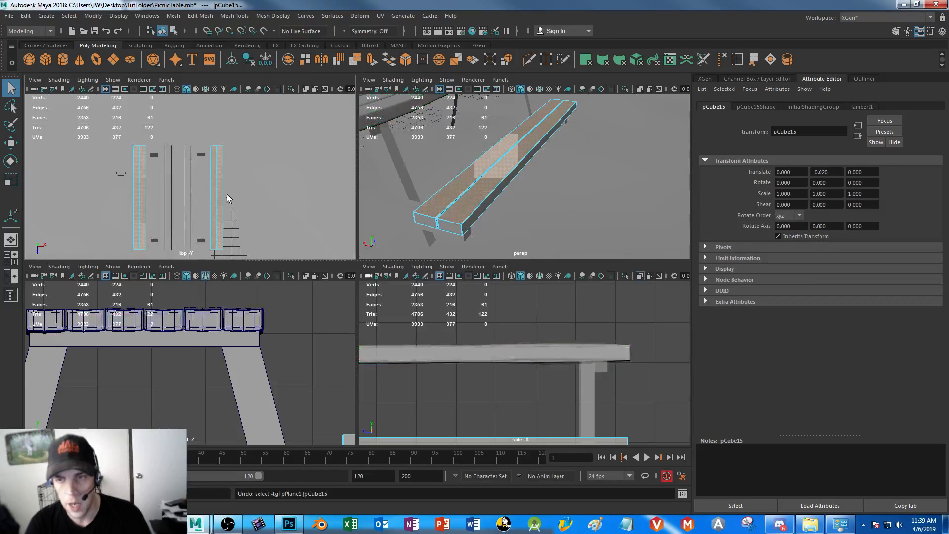
right_click_drag(215, 173, 216, 203)
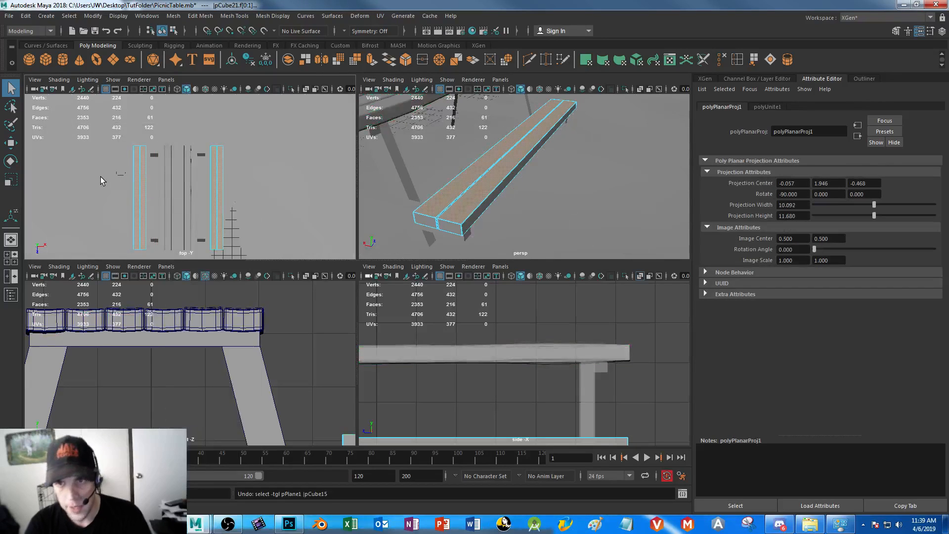
left_click_drag(99, 168, 349, 224)
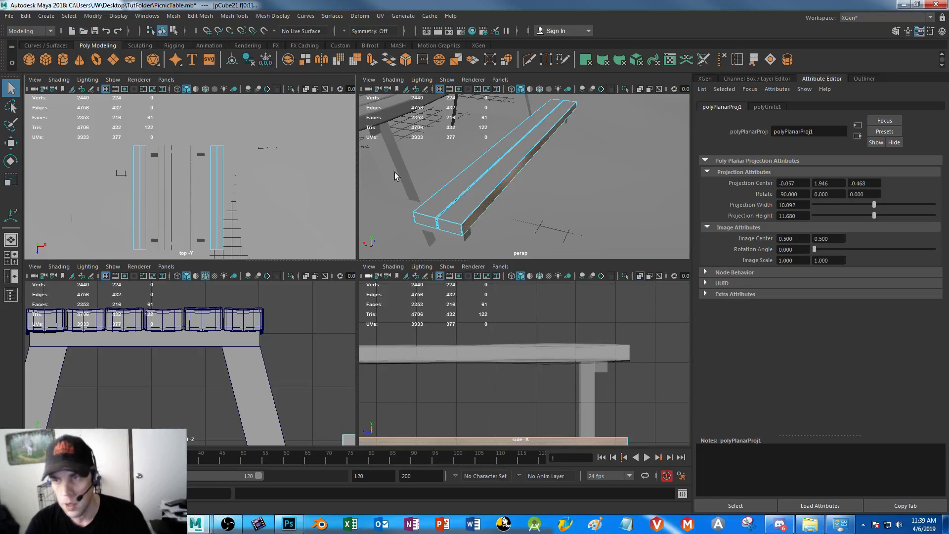
Check the selected side faces in perspective and apply a planar UV projection from the X axis, fitted to the bounding box
key("space")
left_click_drag(335, 325, 302, 256, "alt")
right_click_drag(301, 256, 363, 386, "alt")
middle_click_drag(302, 316, 444, 304, "alt")
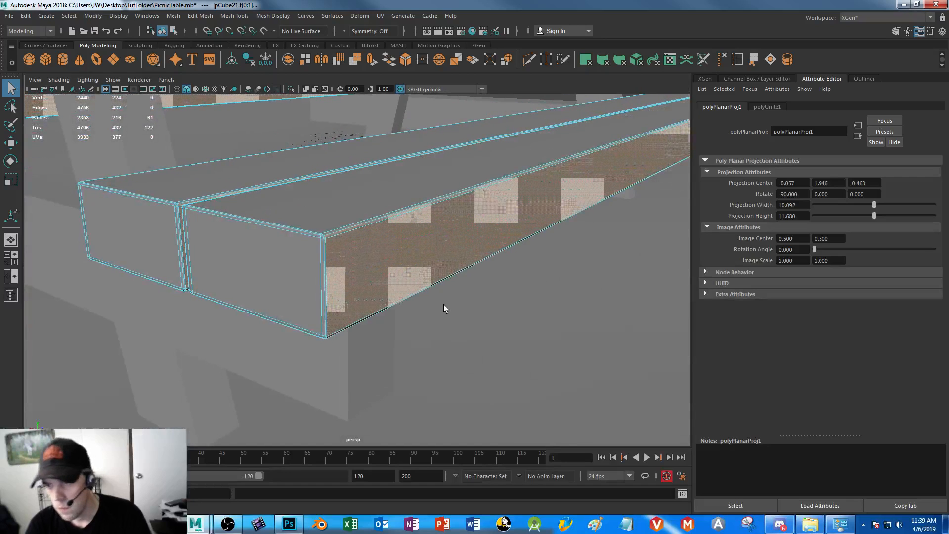
left_click_drag(483, 327, 374, 229, "alt")
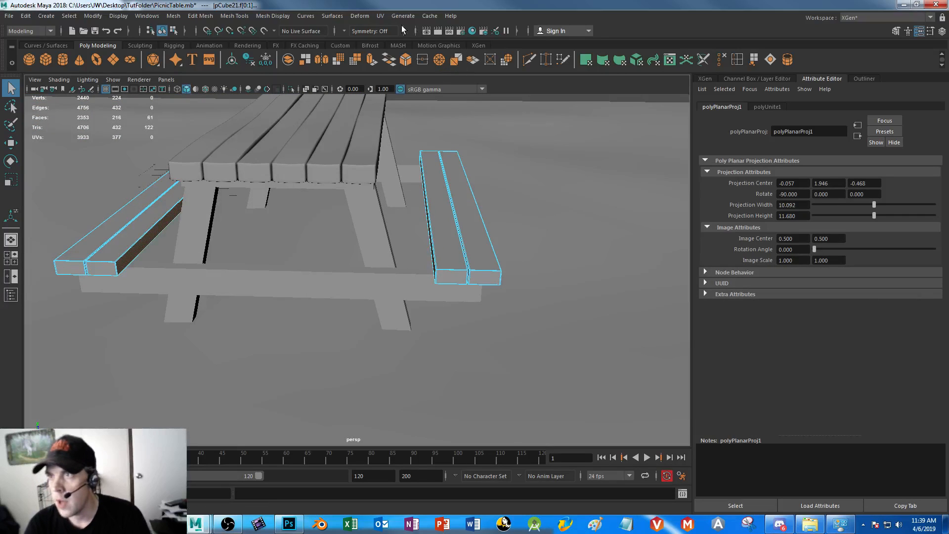
left_click(381, 17)
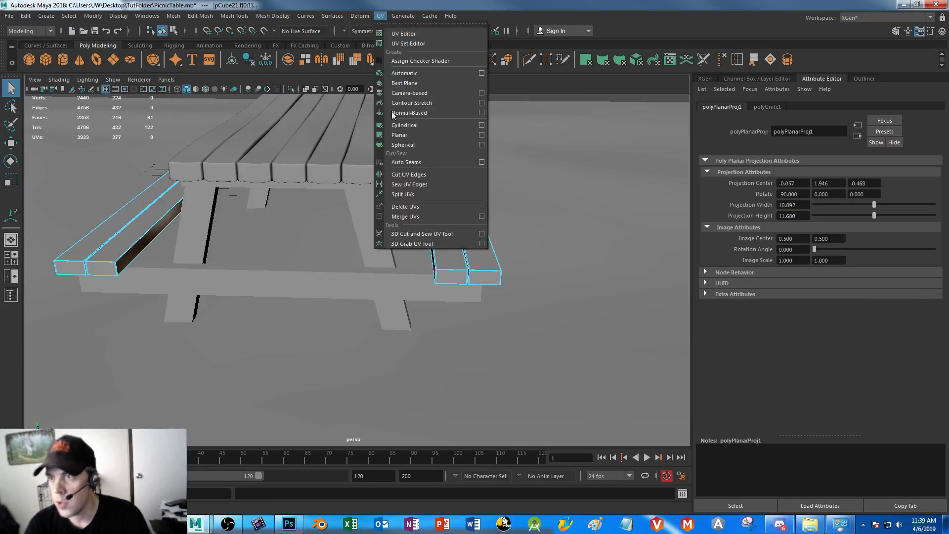
left_click(481, 135)
left_click(492, 202)
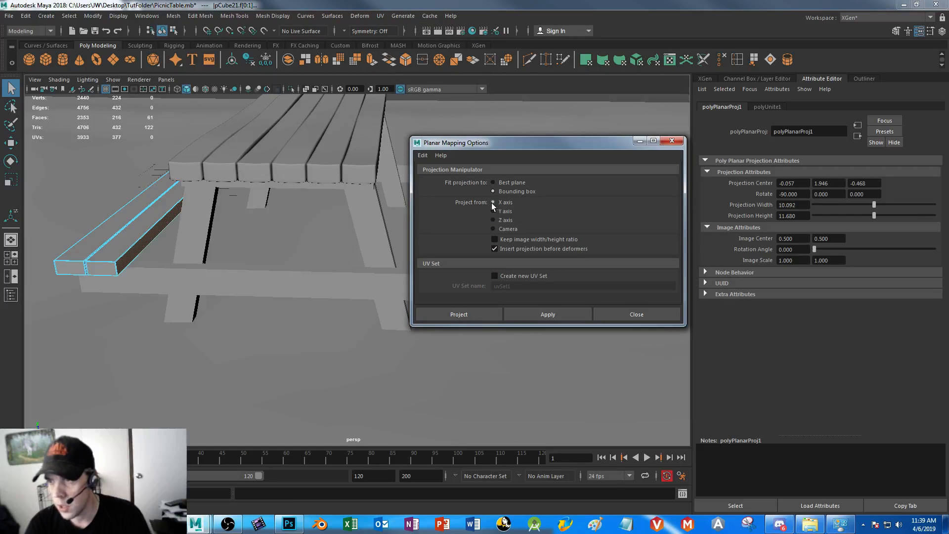
left_click(460, 315)
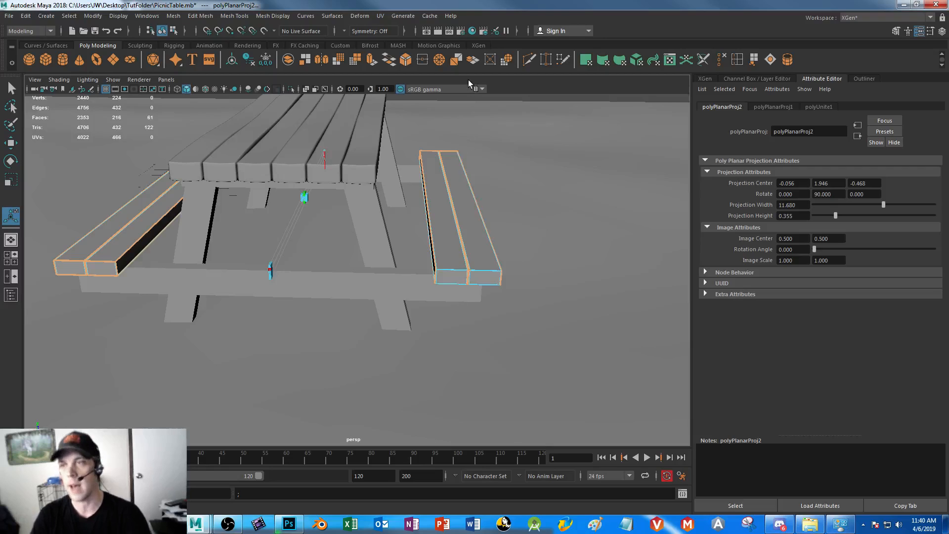
Return the benches to face selection and select all their lengthwise faces across the middle in the top view, leaving out the ground plane
right_click(454, 237)
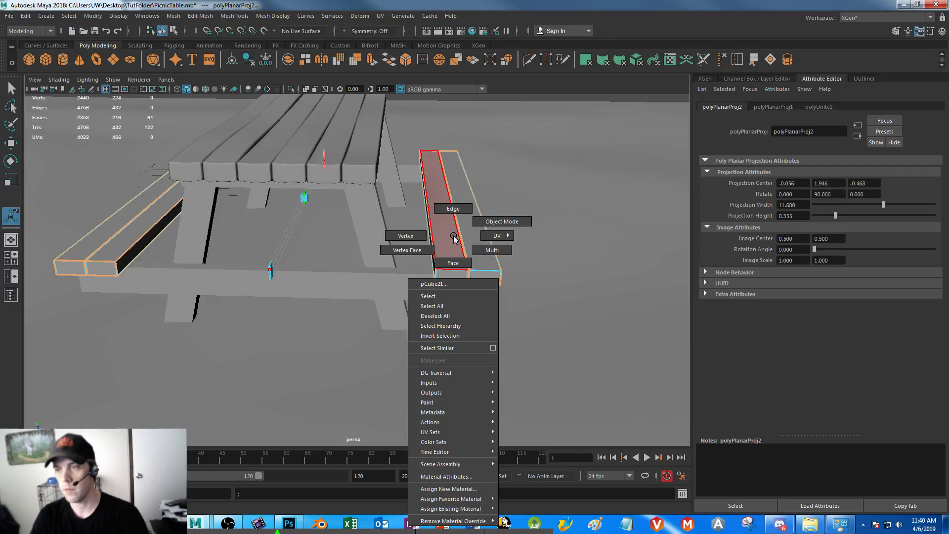
left_click(452, 263)
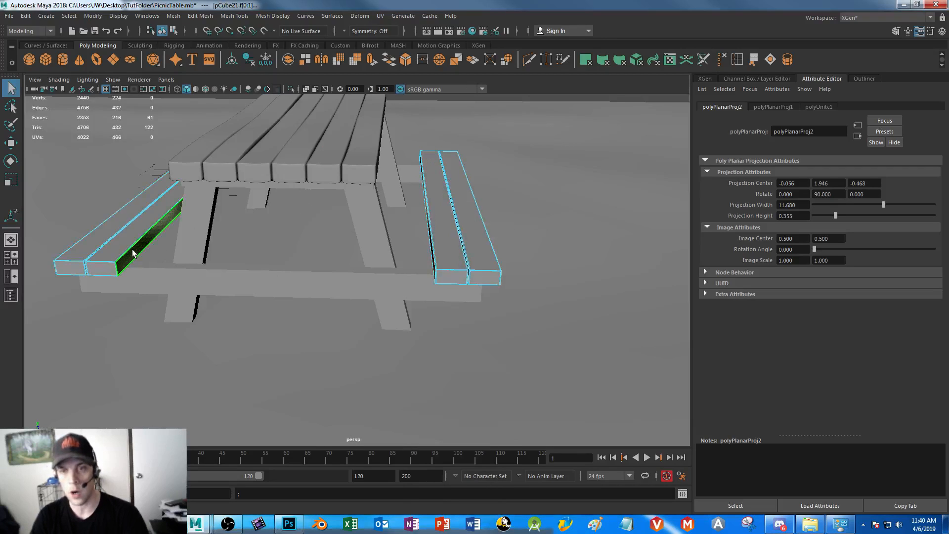
key("space")
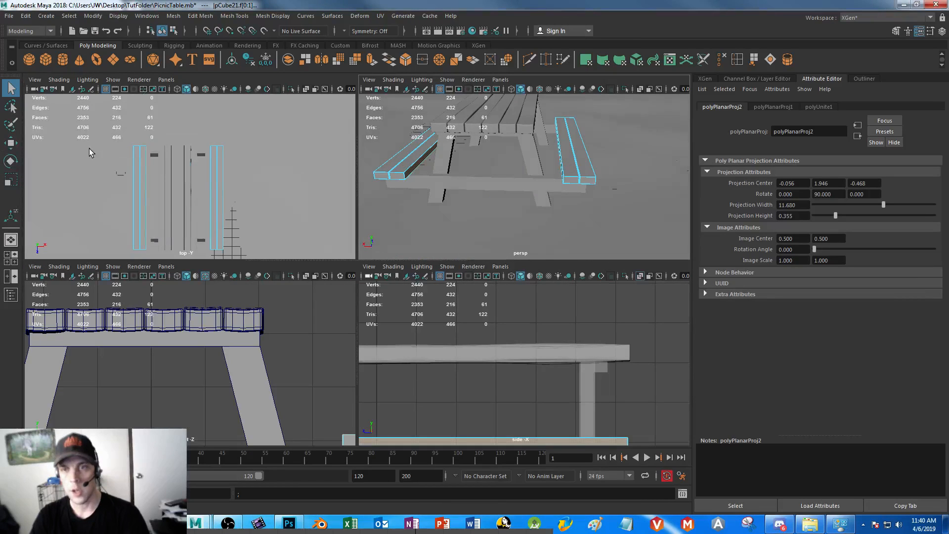
right_click_drag(138, 179, 135, 203)
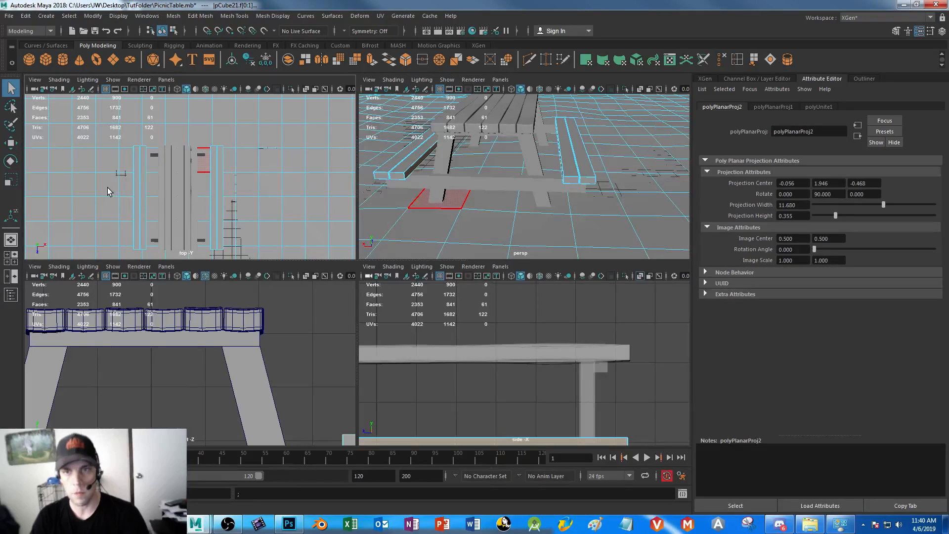
right_click_drag(66, 172, 109, 158)
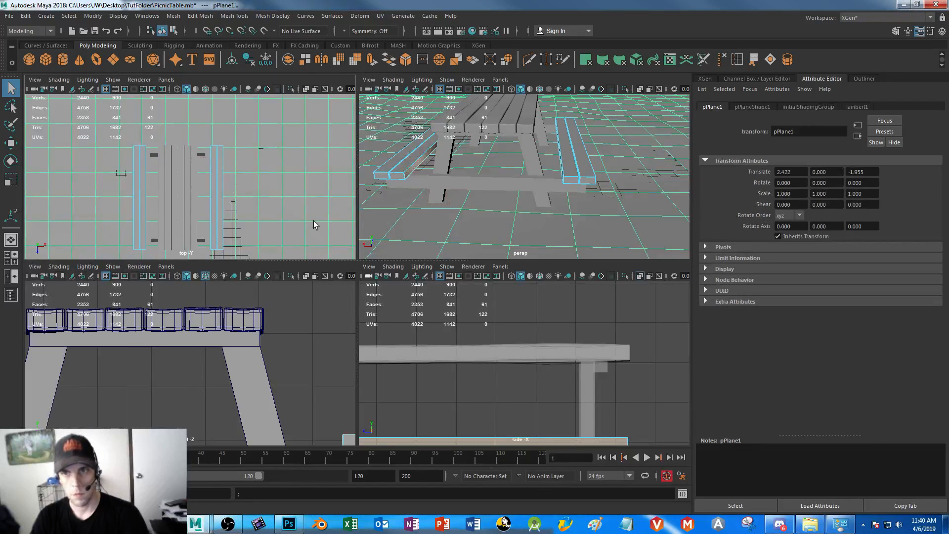
left_click(381, 132, "ctrl")
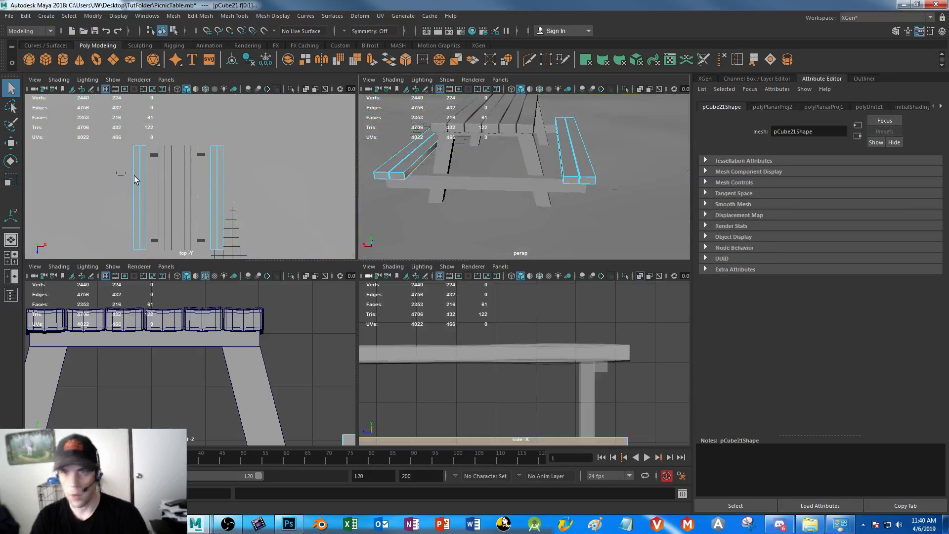
left_click_drag(80, 179, 277, 218, "shift")
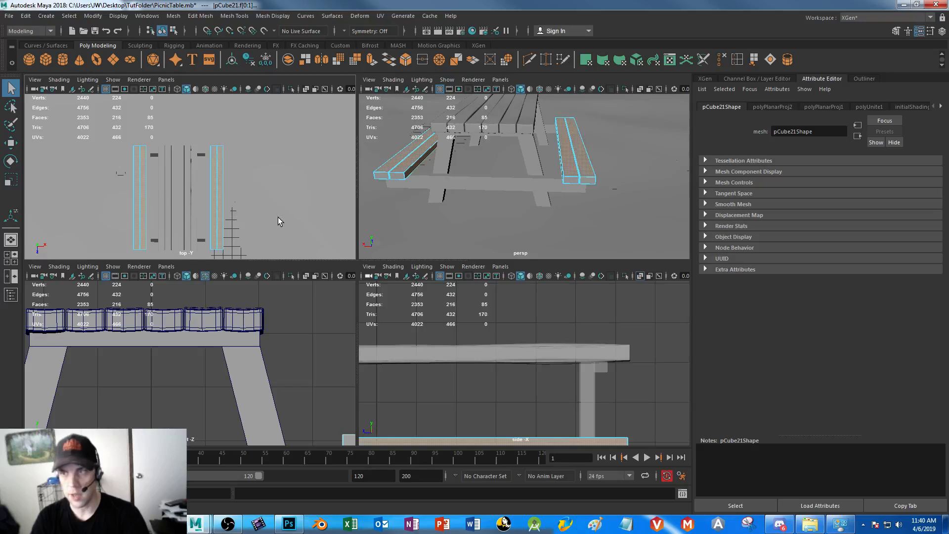
Invert the face selection on both benches in perspective so that the plank end faces are selected instead of the lengthwise faces
key("space")
left_click_drag(547, 242, 345, 216, "alt")
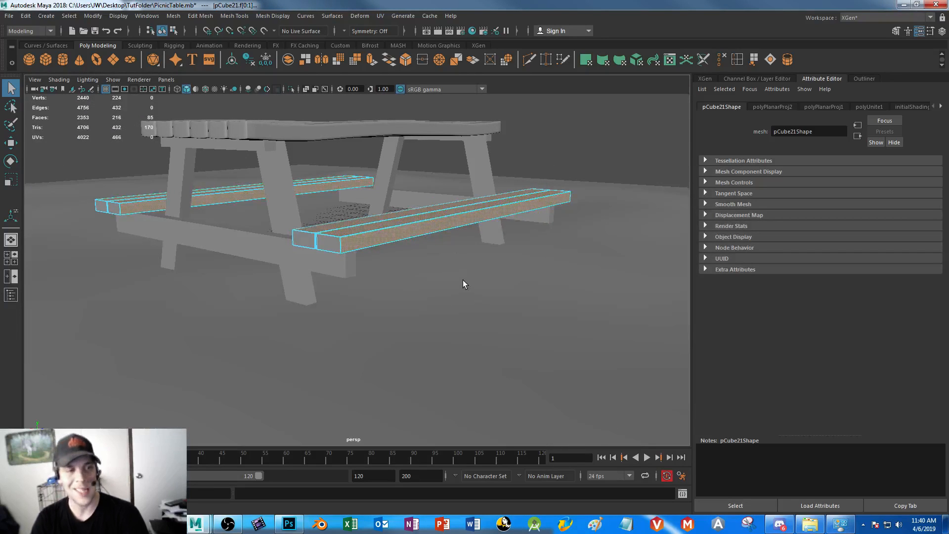
right_click_drag(430, 299, 355, 235, "alt")
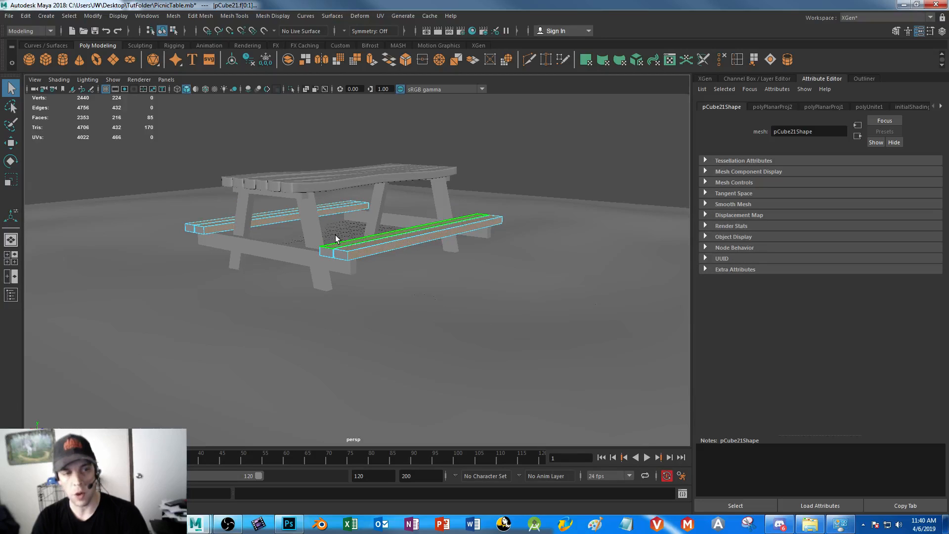
left_click_drag(131, 140, 636, 329)
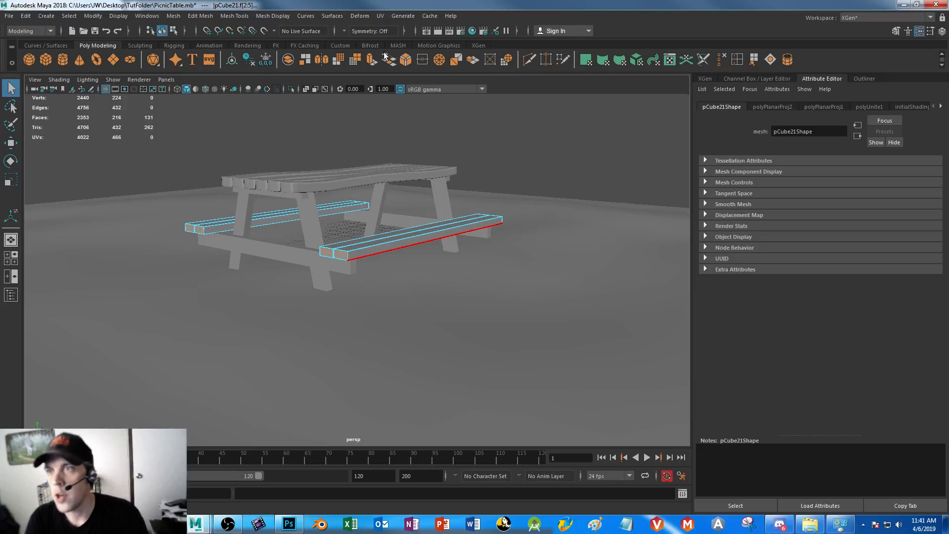
Apply a planar UV projection from the Z axis, fitted to the bounding box, to the selected bench end faces
left_click(379, 17)
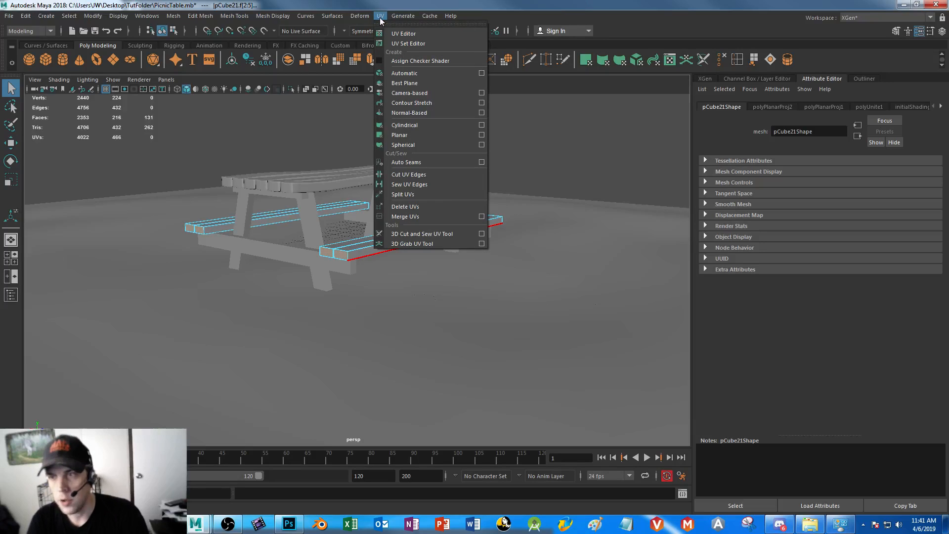
left_click(482, 135)
left_click(492, 220)
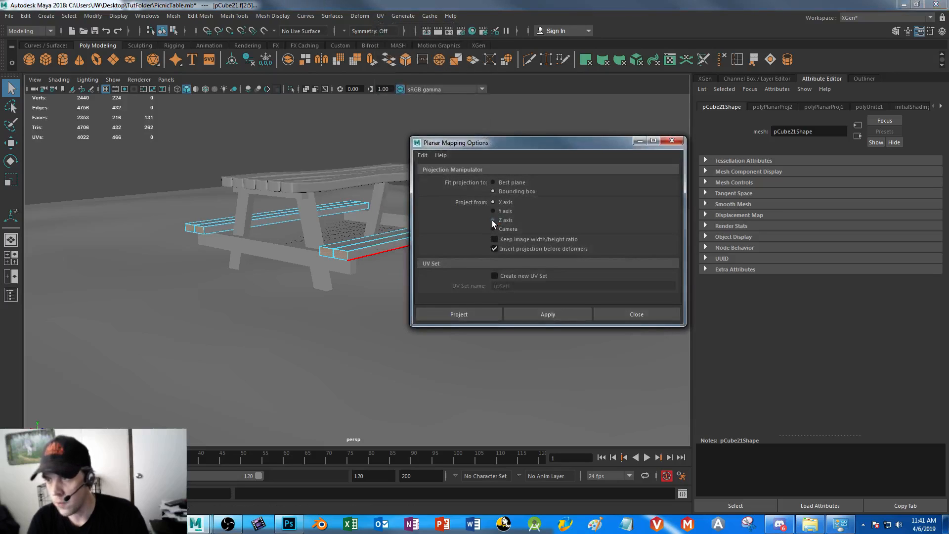
left_click(460, 315)
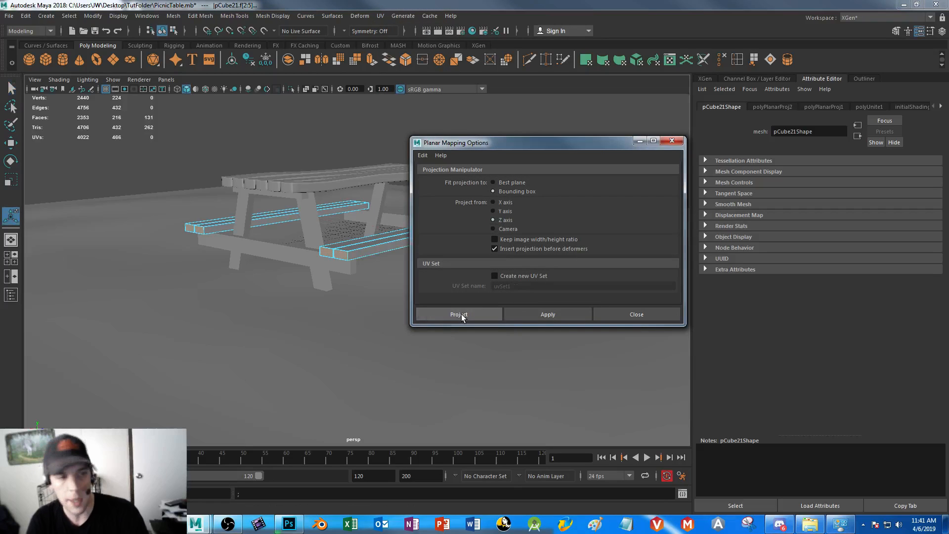
Examine the curved tabletop plank ends and the bench planks from several angles, selecting the tabletop and the benches as whole objects
scroll(346, 217, "up", 4)
right_click_drag(348, 241, 347, 213)
left_click(275, 131)
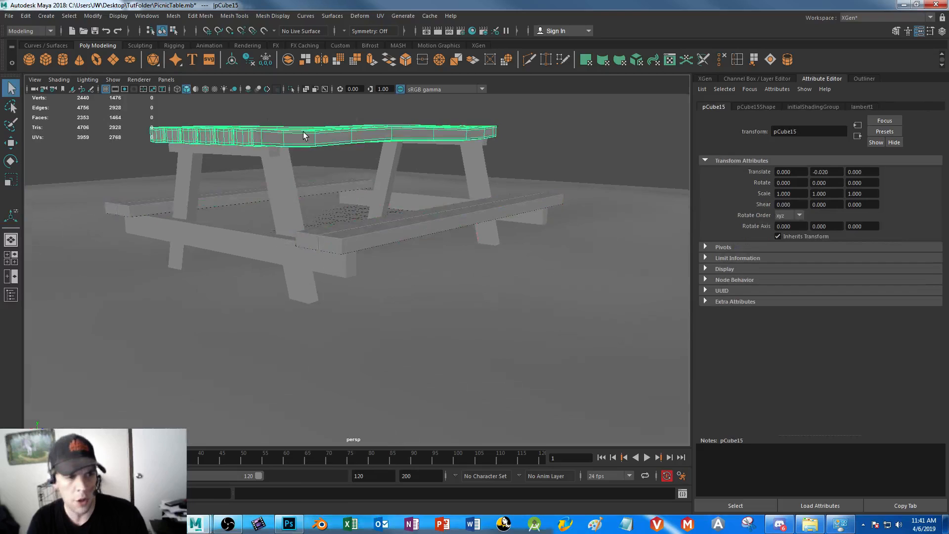
left_click_drag(293, 173, 326, 202, "alt")
right_click_drag(352, 176, 431, 277, "alt")
left_click(487, 246)
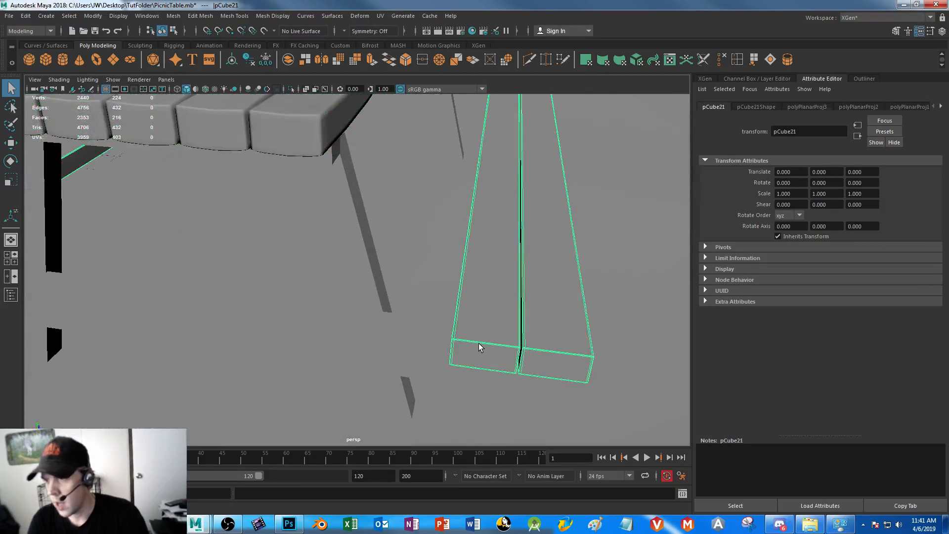
middle_click_drag(332, 192, 344, 242, "alt")
left_click_drag(345, 242, 351, 274, "alt")
left_click(370, 248)
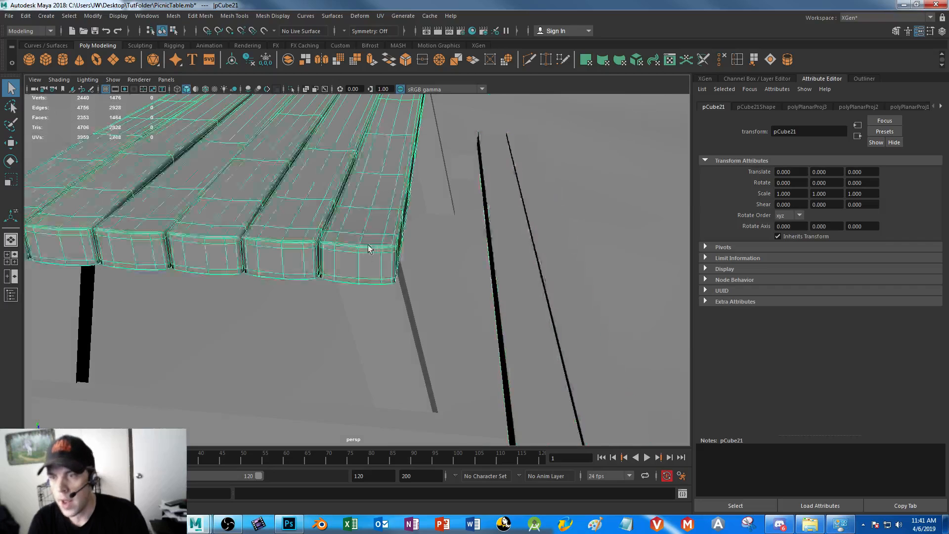
right_click_drag(370, 249, 381, 291, "alt")
left_click_drag(381, 291, 363, 268, "alt")
left_click_drag(460, 140, 457, 150, "alt")
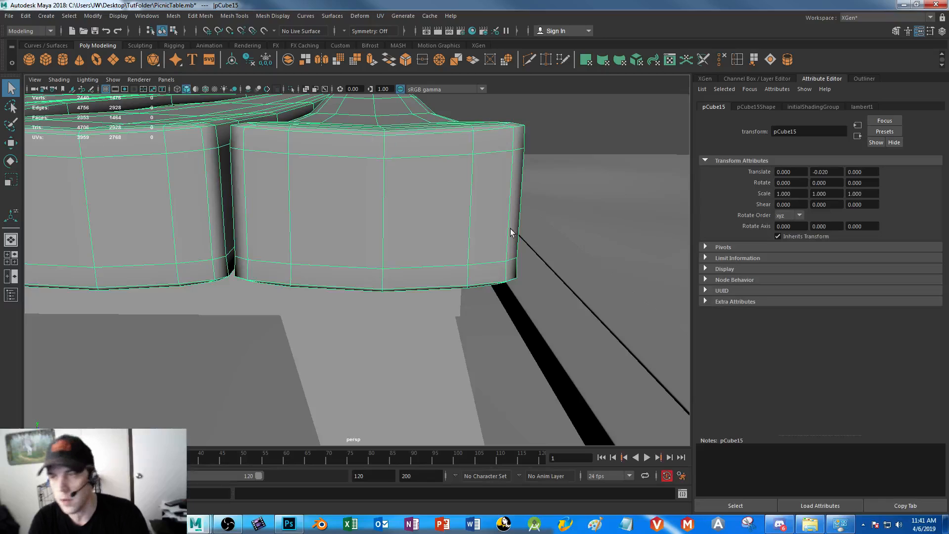
right_click_drag(532, 336, 432, 213, "alt")
left_click_drag(487, 233, 436, 259, "alt")
left_click(438, 259)
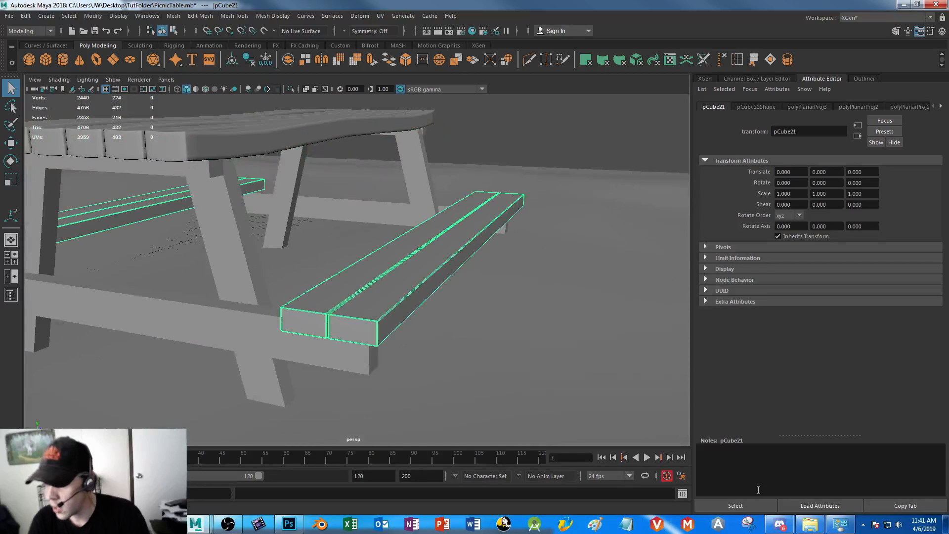
Switch to Photoshop, unlock the white background layer and erase its fill to transparency
left_click(287, 527)
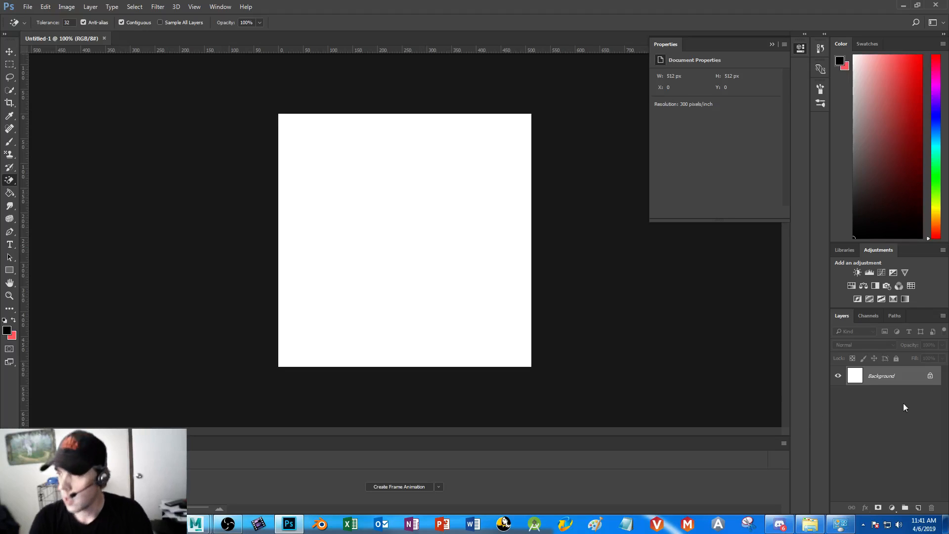
left_click(929, 376)
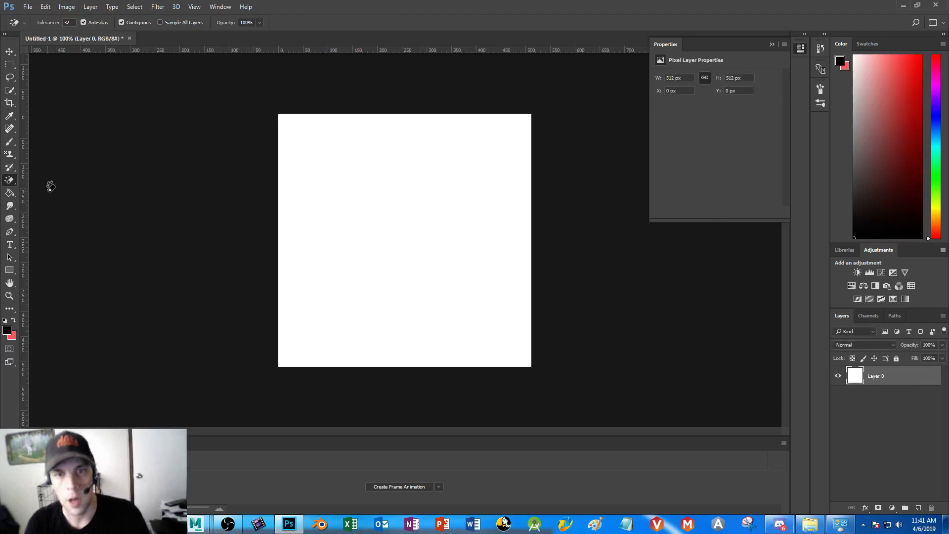
left_click(379, 196)
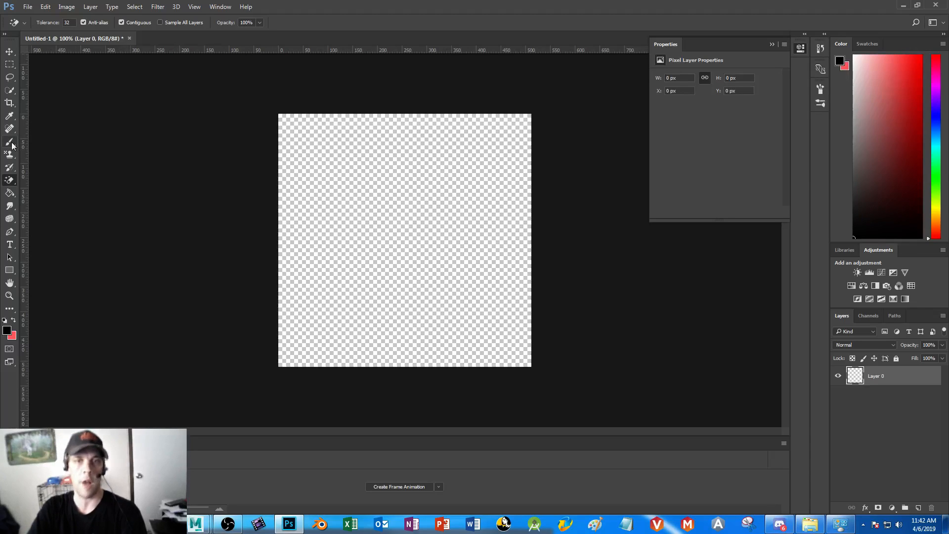
Select a tall rectangle of about 0.38 by 1.3 in from the canvas's upper-left corner and fill it with golden yellow
left_click(9, 64)
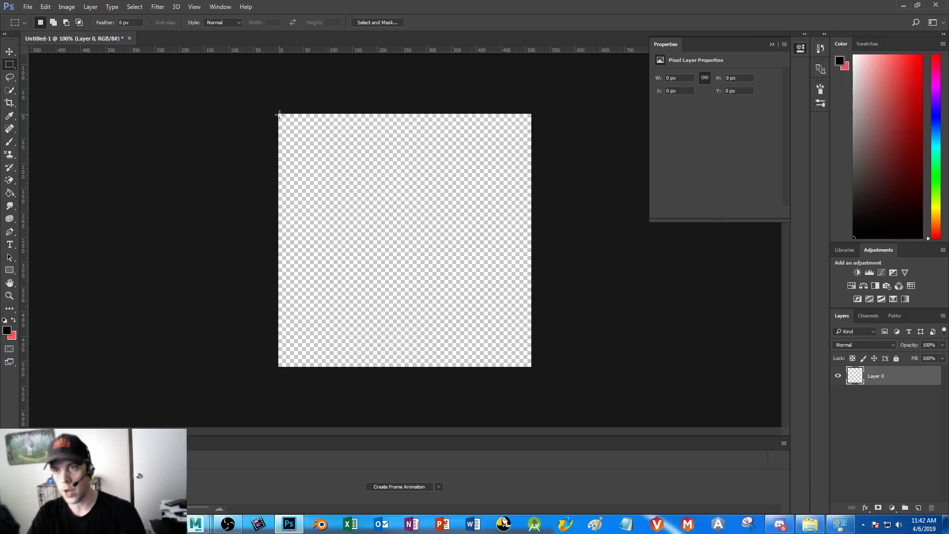
left_click_drag(279, 114, 335, 307)
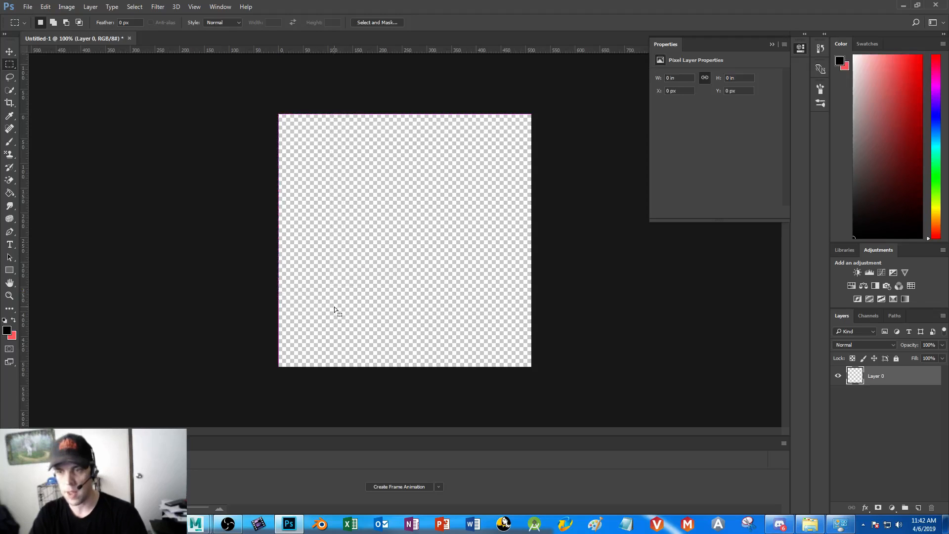
left_click(13, 194)
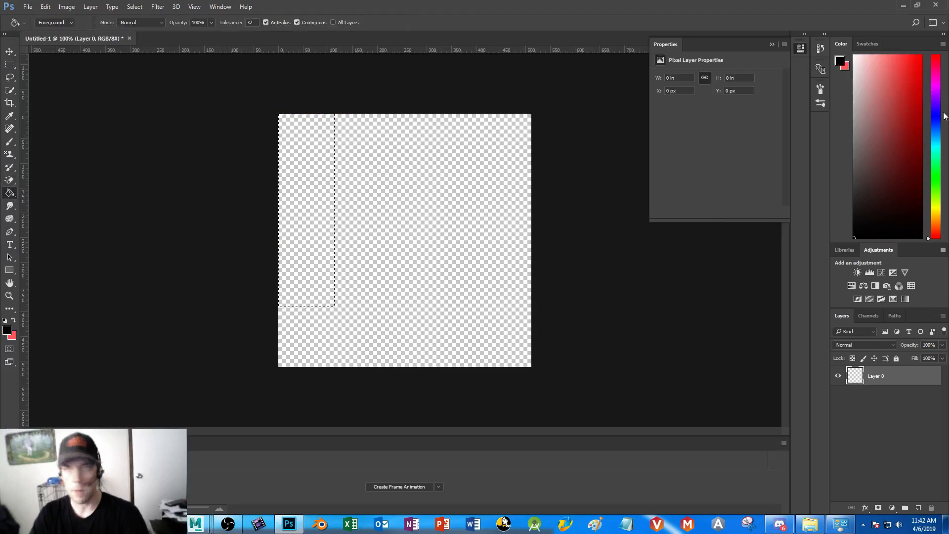
left_click(935, 211)
left_click_drag(913, 149, 922, 98)
left_click(937, 206)
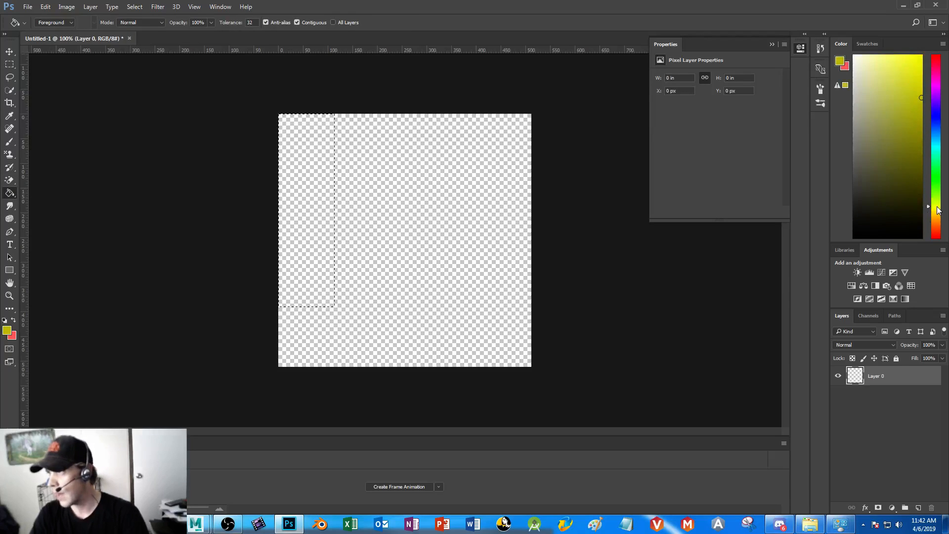
left_click_drag(938, 209, 938, 214)
left_click(921, 56)
left_click_drag(931, 53, 899, 50)
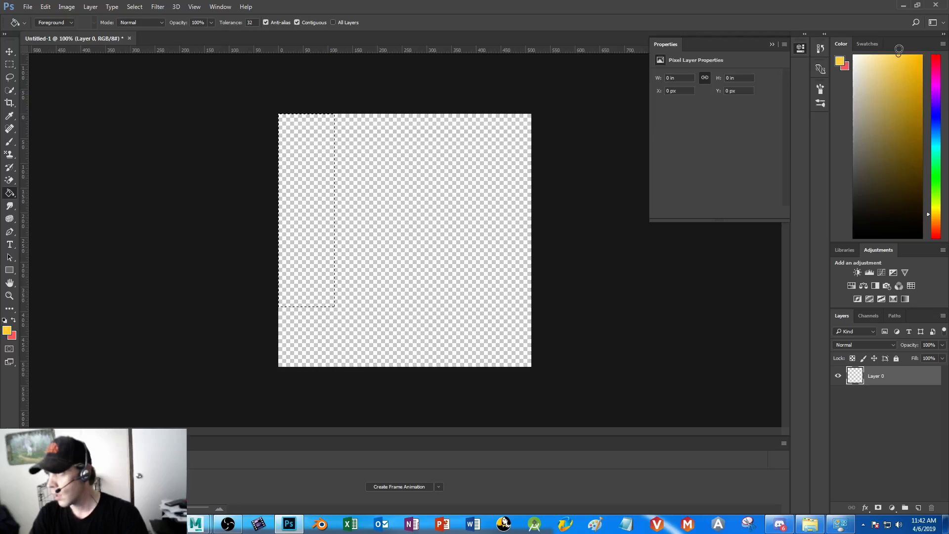
left_click(303, 178)
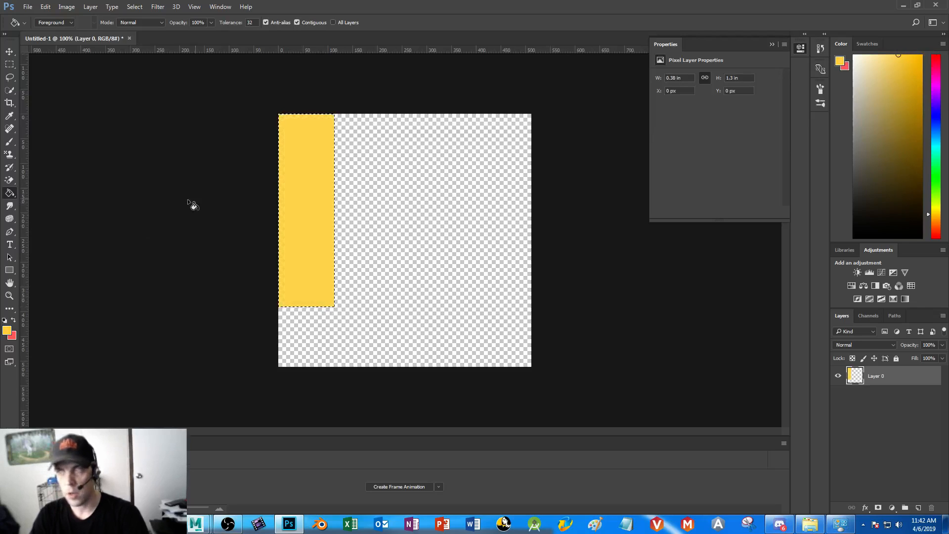
Paint wavy wood grain and a knot on the yellow plank with a 6 px brown brush, adding accent strokes in darker brown
left_click(901, 106)
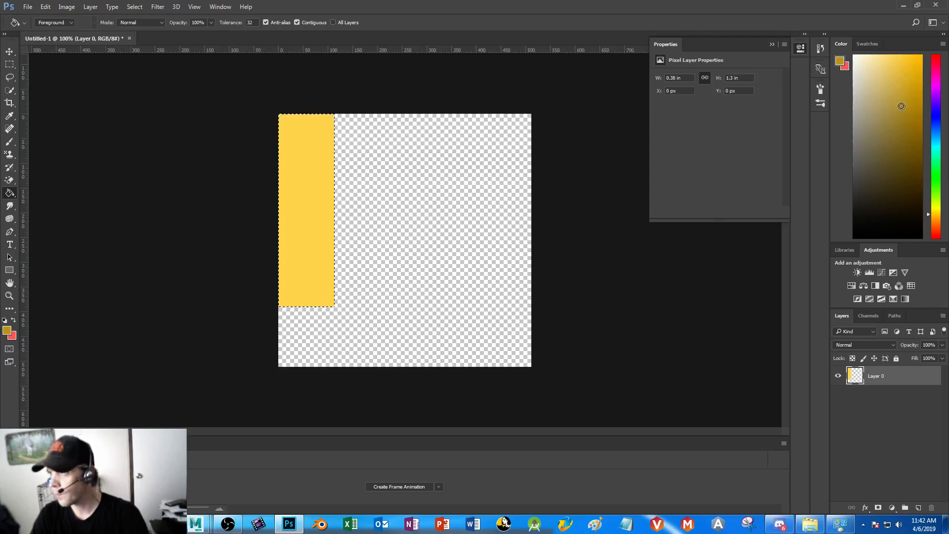
left_click(10, 142)
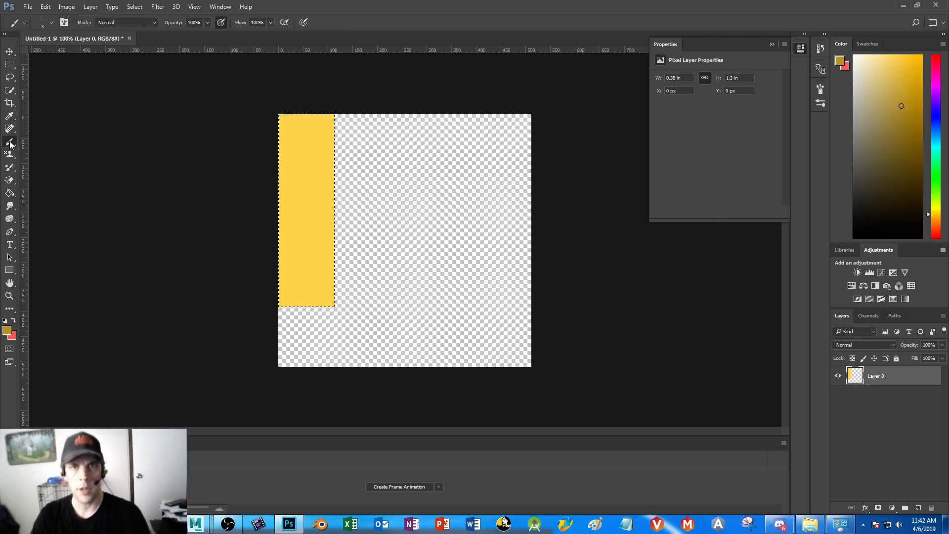
left_click(52, 23)
left_click_drag(55, 55, 57, 61)
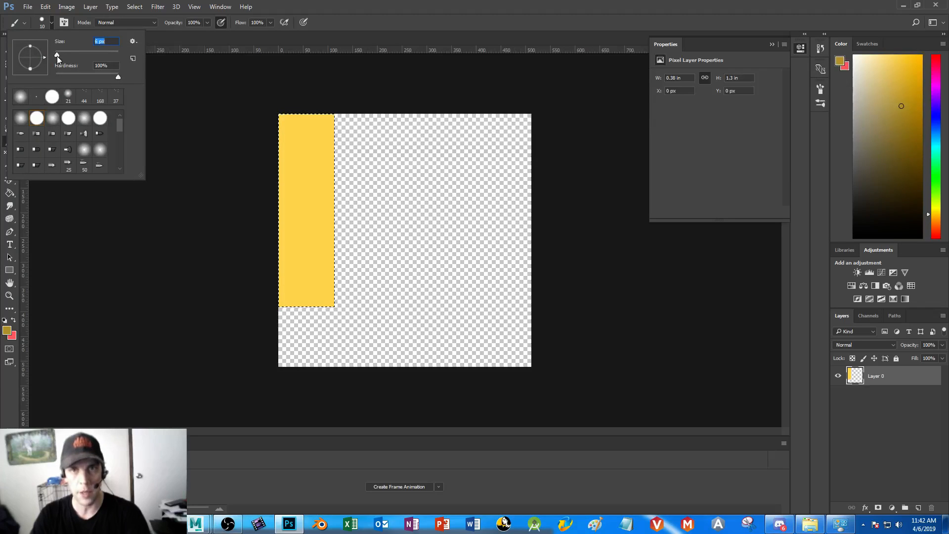
left_click(293, 105)
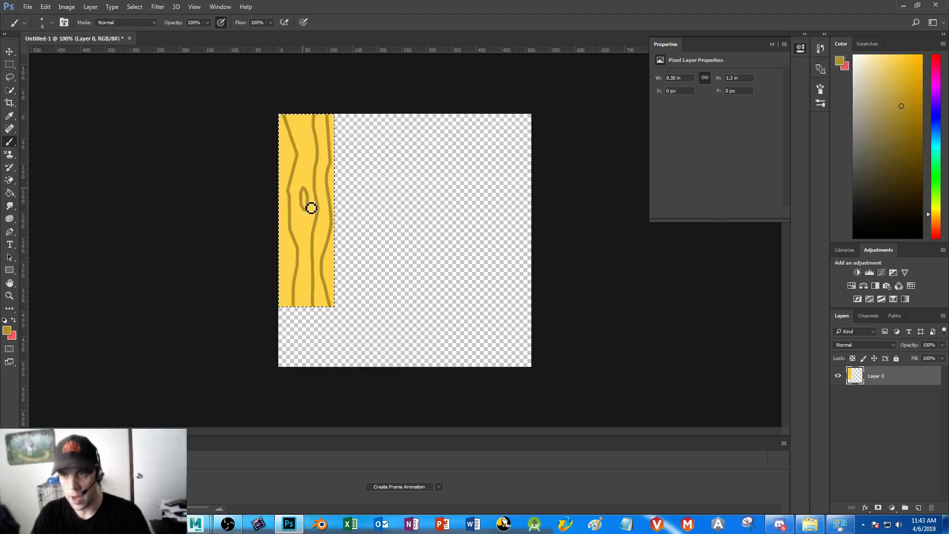
left_click(904, 151)
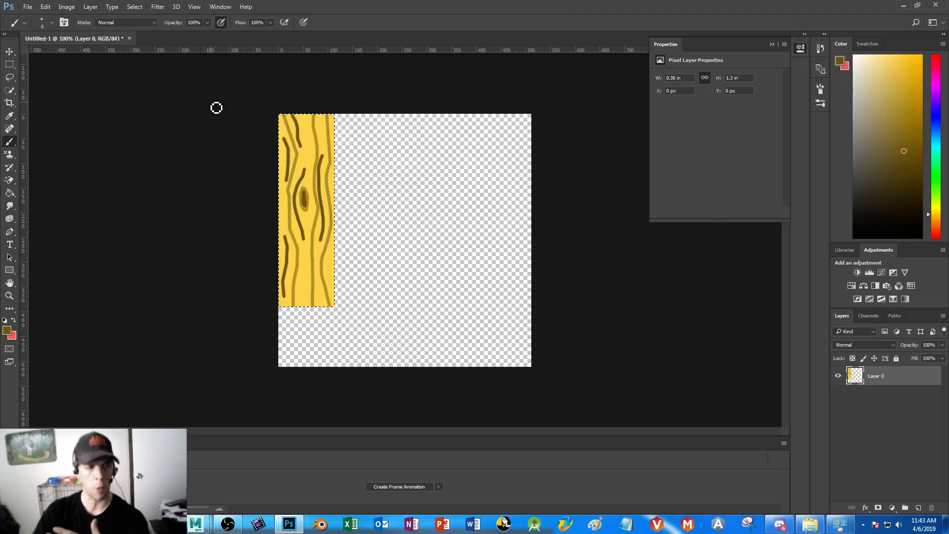
Try the Offset filter with wrap-around on the selected wood plank
key("ctrl+alt+f")
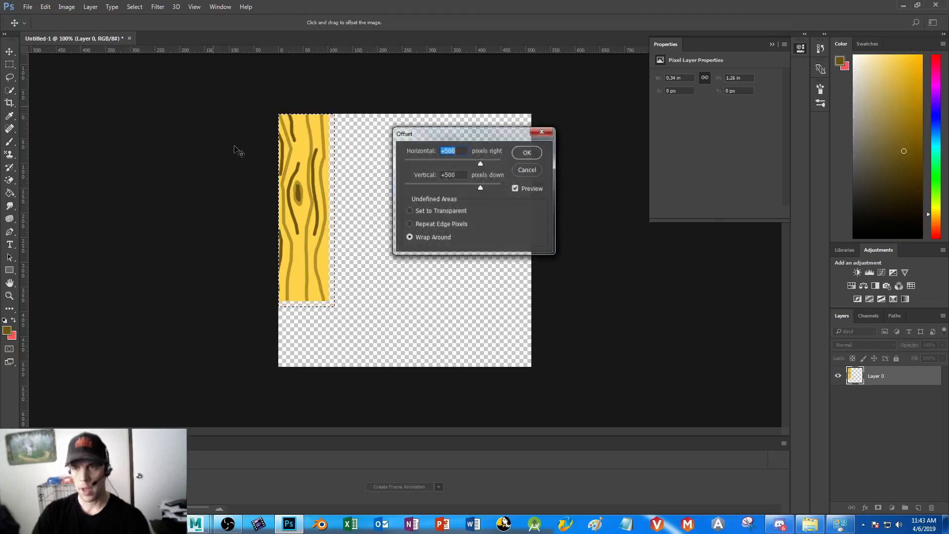
left_click(535, 171)
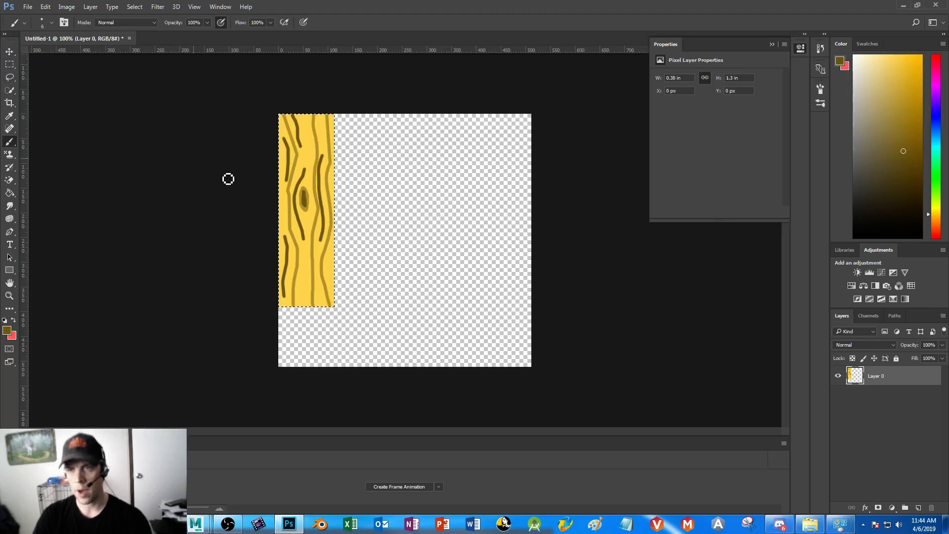
Copy the wood plank onto three separate layers and line the copies up beside the original with narrow gaps between them
key("ctrl+j")
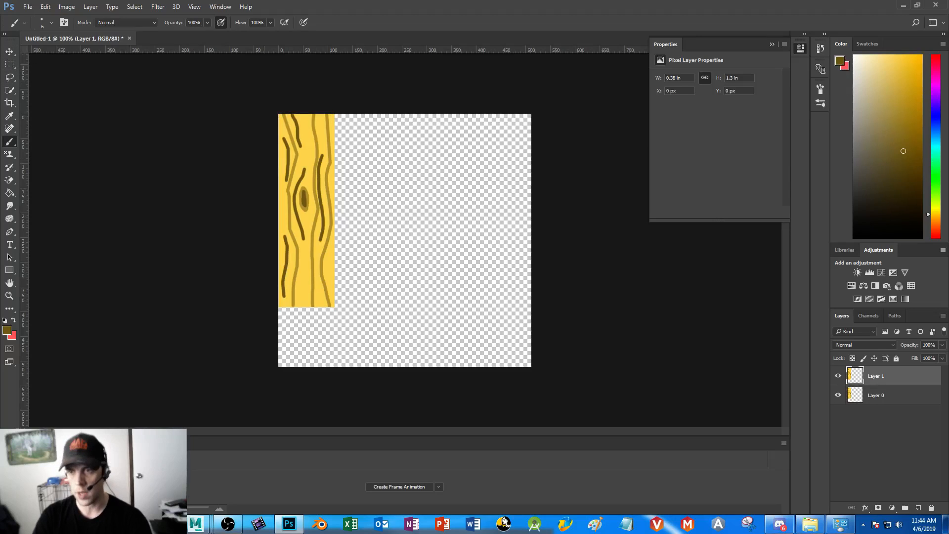
left_click(9, 52)
left_click_drag(308, 183, 366, 183)
key("ctrl+shift+alt+n")
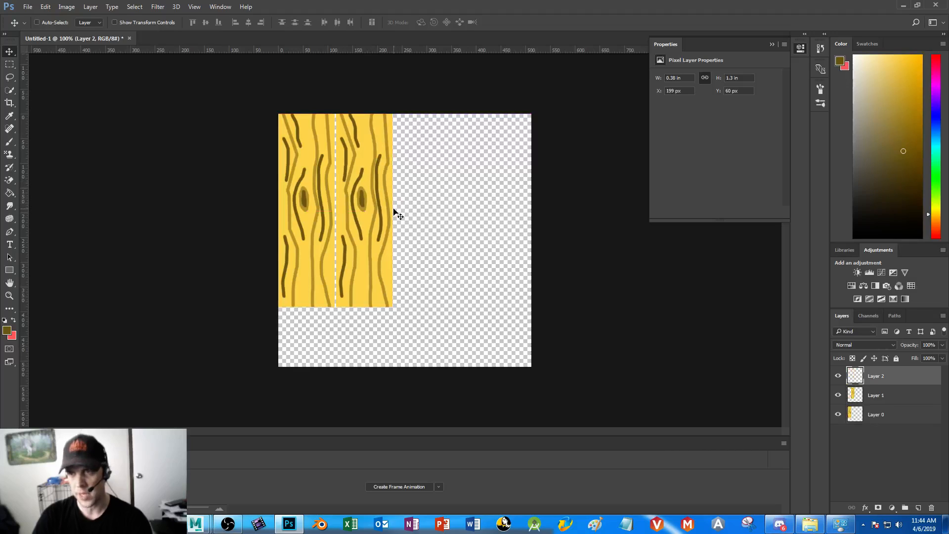
left_click_drag(401, 214, 421, 187)
key("ctrl+shift+alt+n")
key("ctrl+v")
left_click_drag(405, 228, 473, 205)
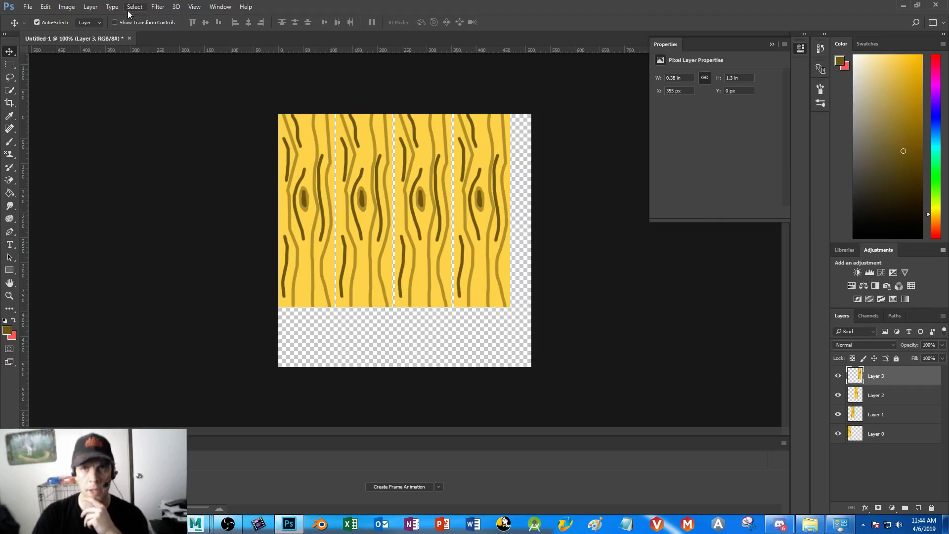
Check the image's width and height in the Canvas Size settings
left_click(100, 7)
mouse_move(66, 7)
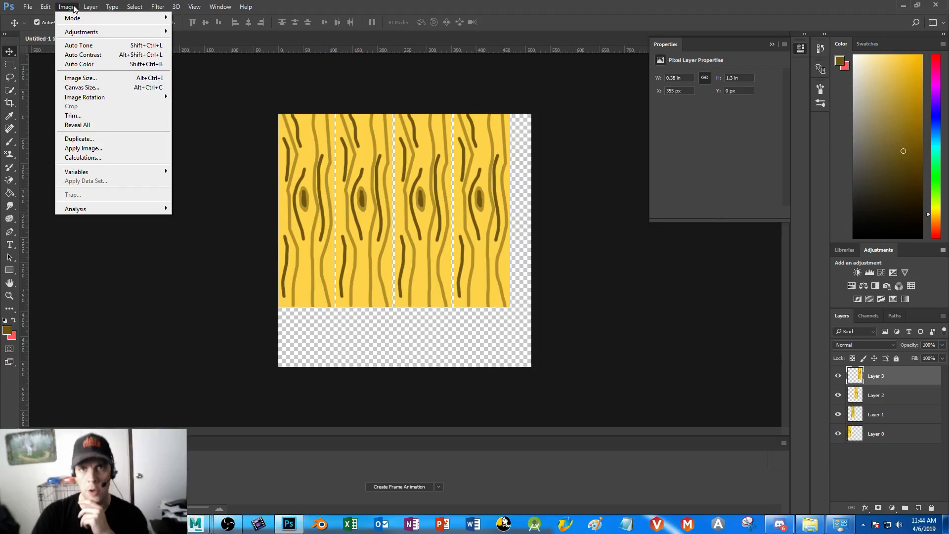
left_click(81, 87)
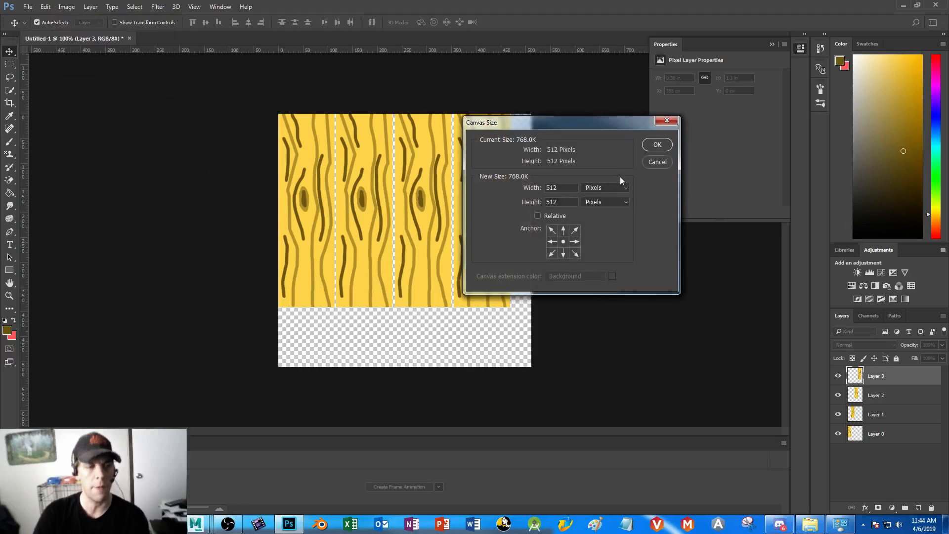
left_click(657, 144)
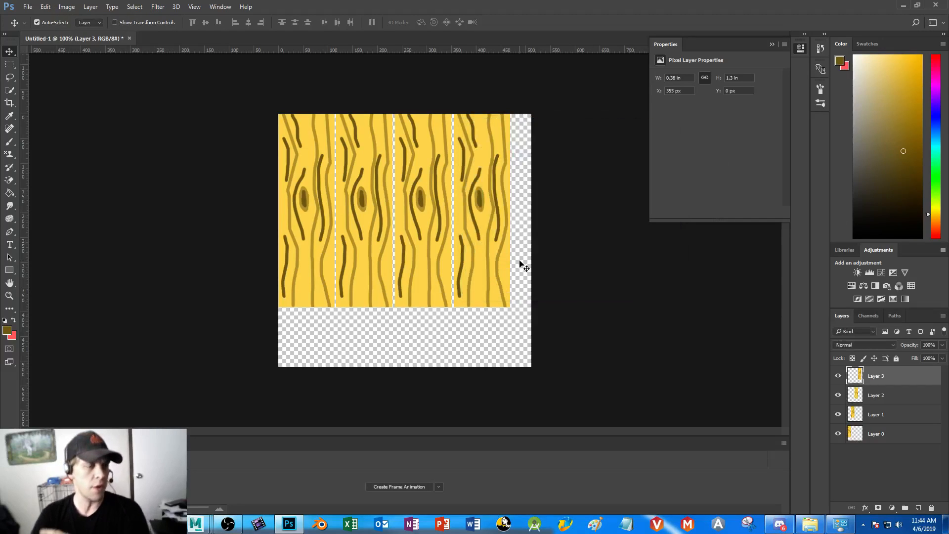
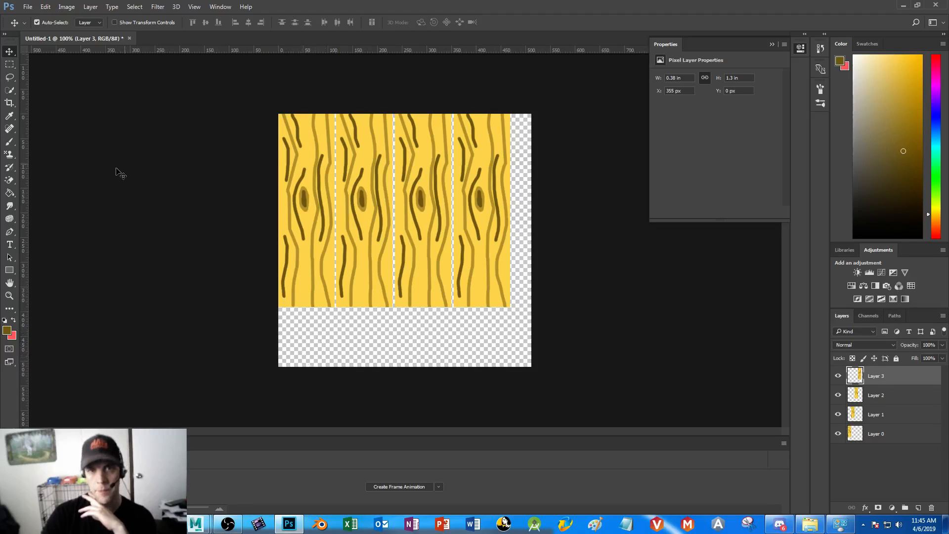
Fill a square selection directly below the first plank with the yellow sampled from the planks
left_click(8, 65)
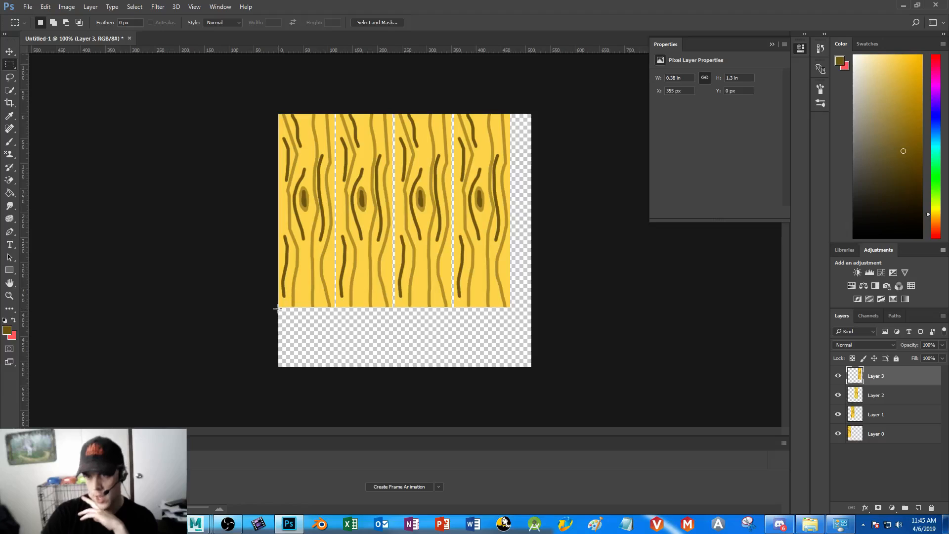
left_click_drag(278, 307, 335, 370)
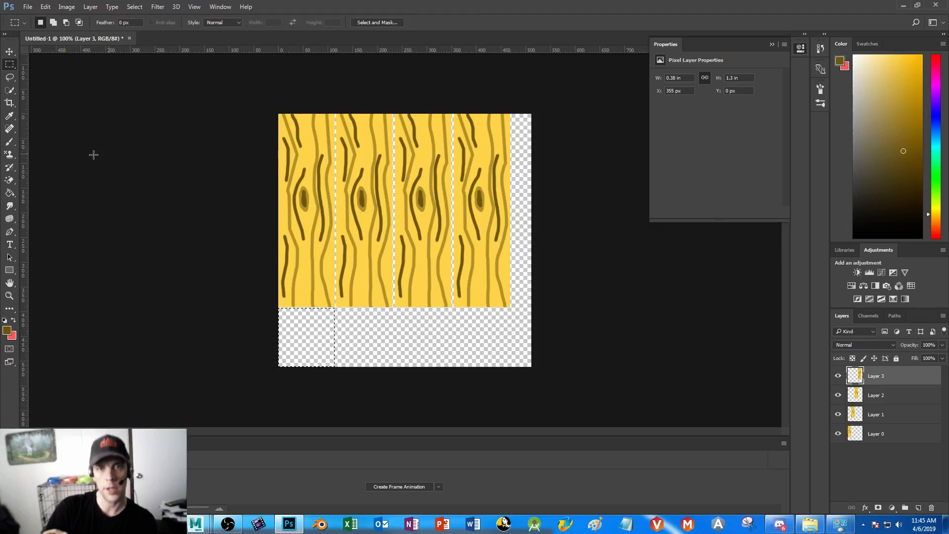
left_click(10, 117)
left_click(365, 155)
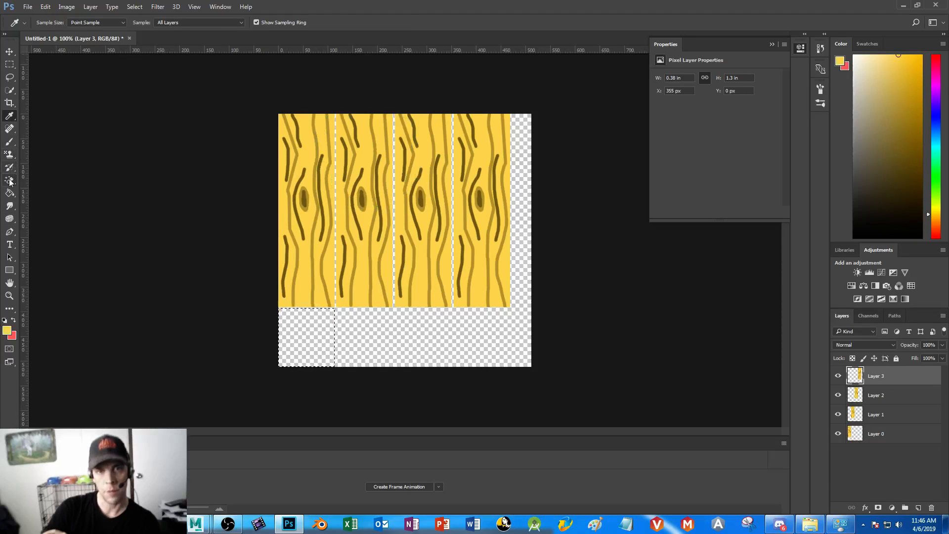
left_click(9, 193)
left_click(283, 352)
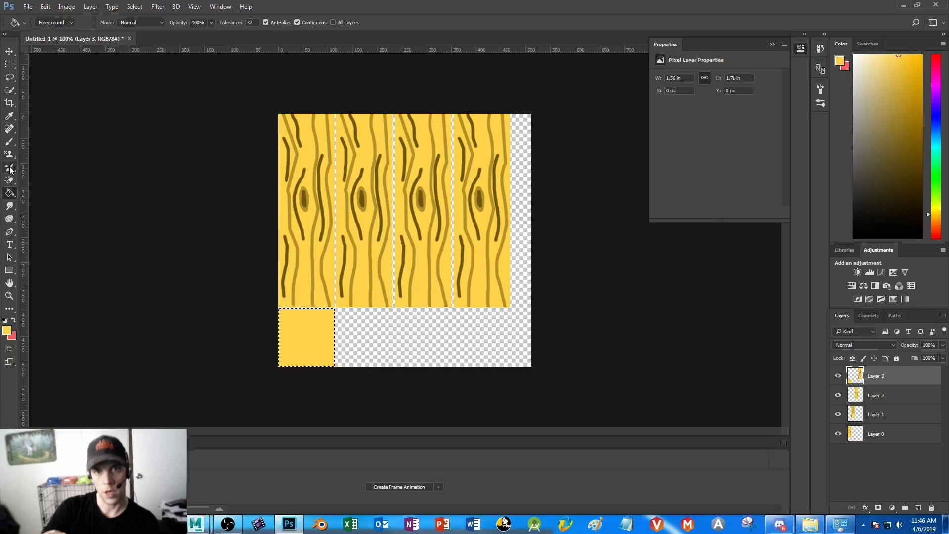
Paint concentric end-grain rings on the yellow square with the lighter brown sampled from the plank's grain
left_click(9, 115)
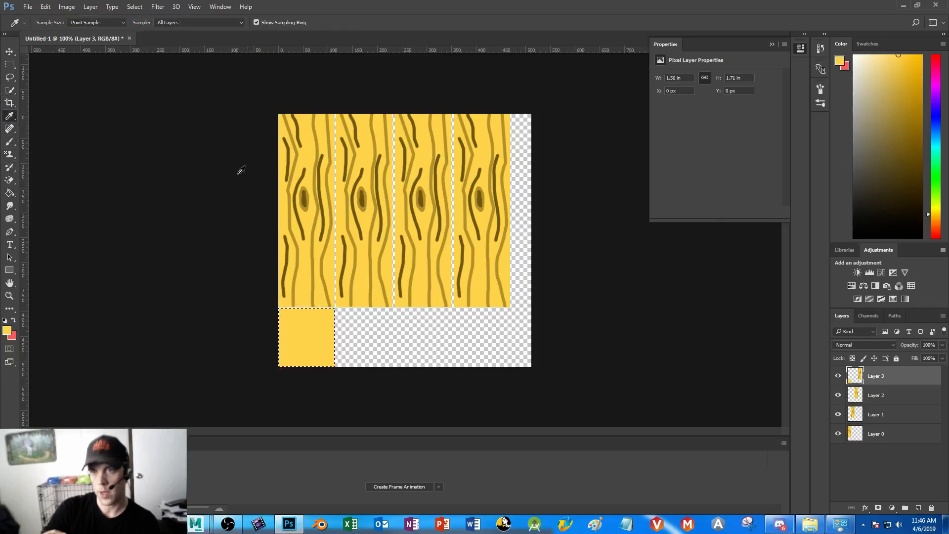
left_click(297, 143)
left_click(9, 141)
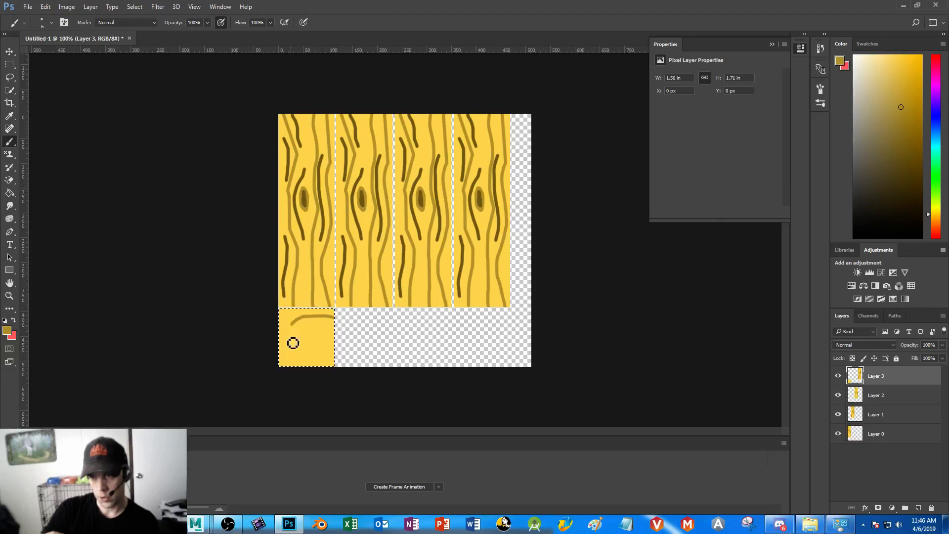
left_click_drag(340, 357, 340, 331)
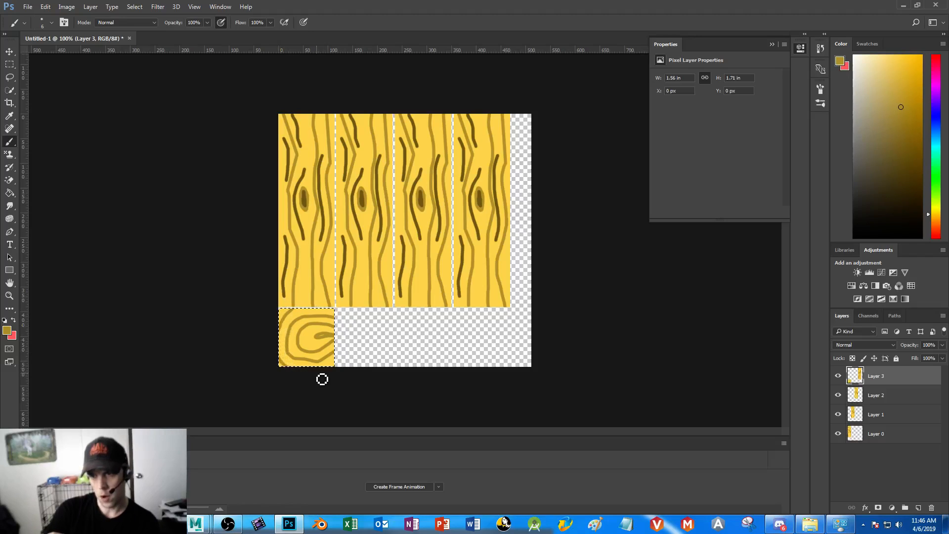
Add accent strokes between the end-grain rings with the darker brown sampled from the plank
left_click(9, 115)
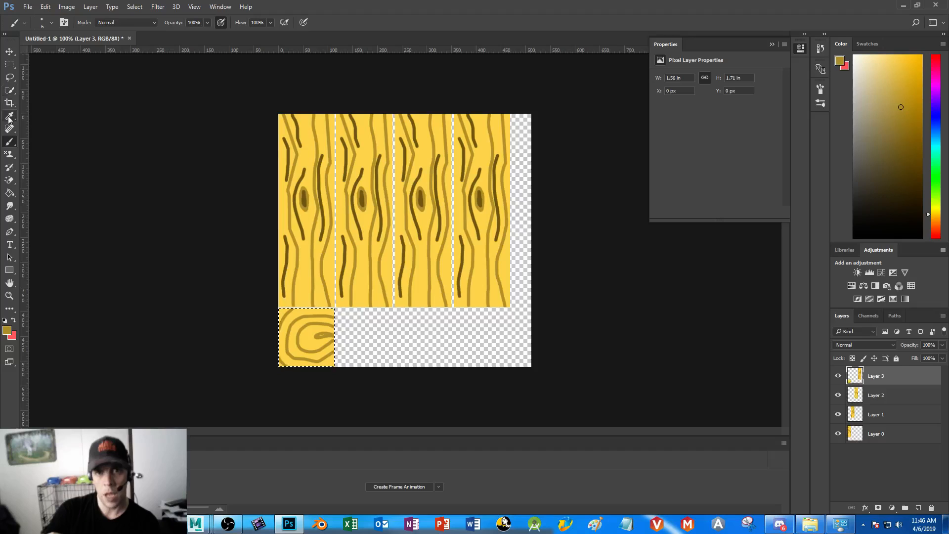
left_click(303, 177)
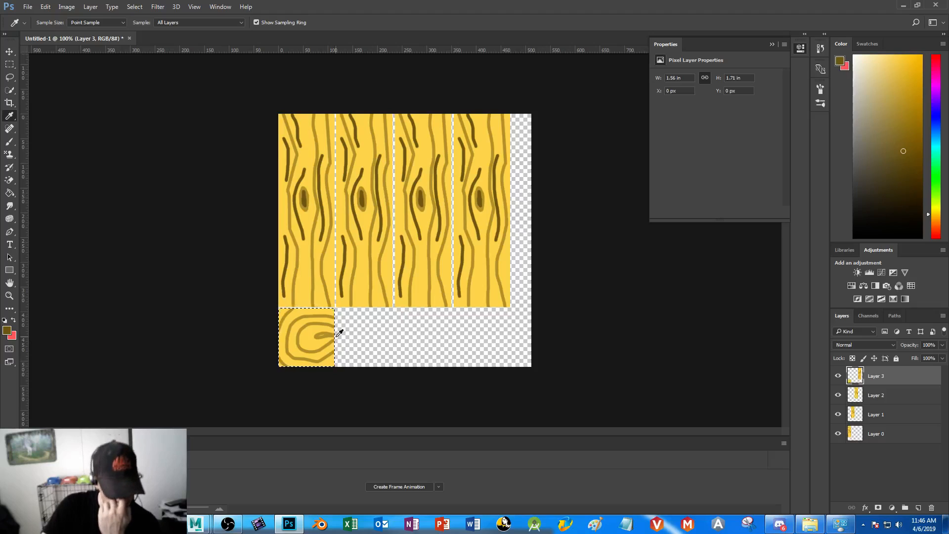
left_click(9, 142)
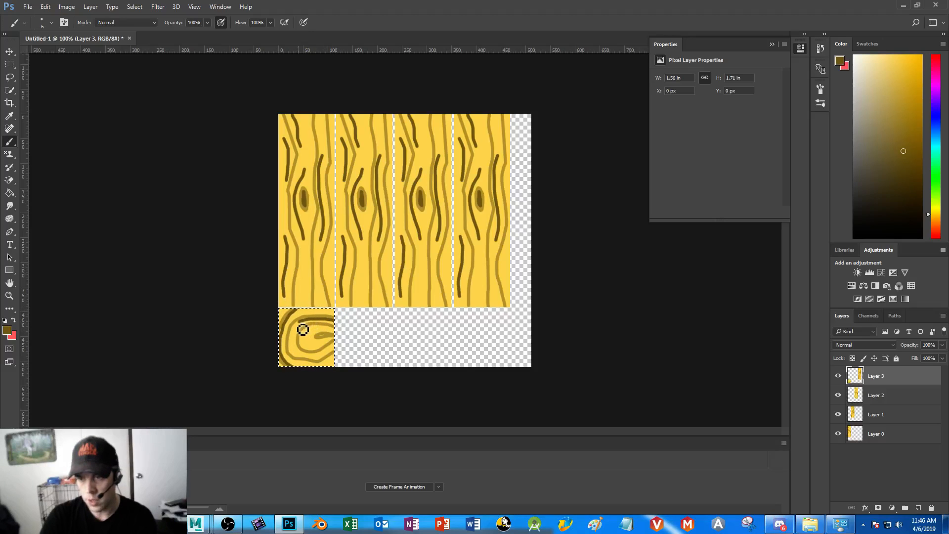
left_click_drag(296, 359, 332, 361)
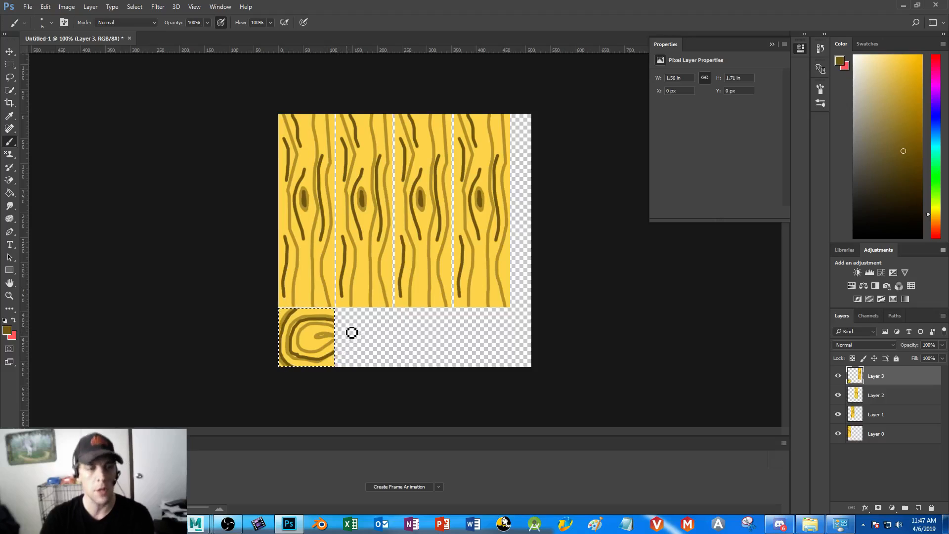
mouse_move(337, 334)
left_mouse_down()
mouse_move(314, 332)
mouse_move(305, 348)
mouse_move(364, 344)
left_mouse_up()
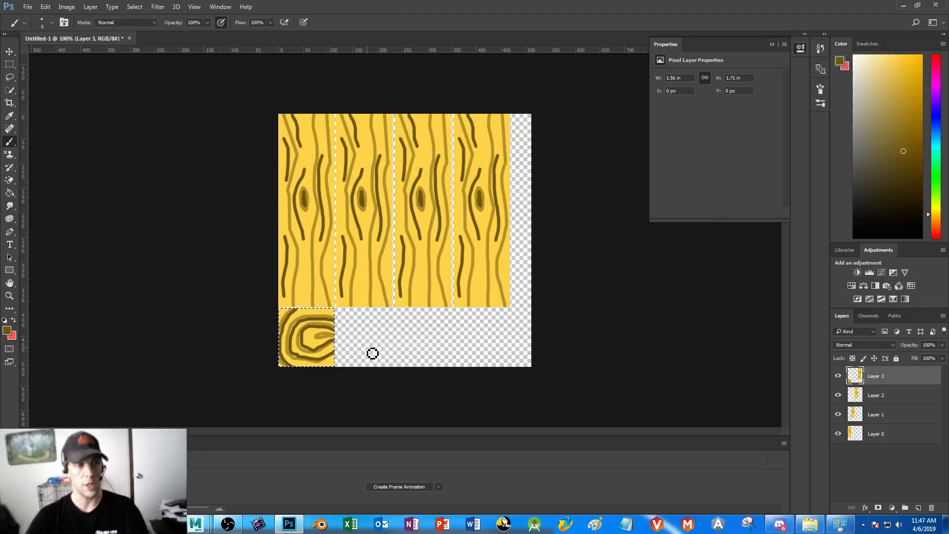
Copy the end-grain square onto its own layer and place the copy below the second plank
left_click(10, 51)
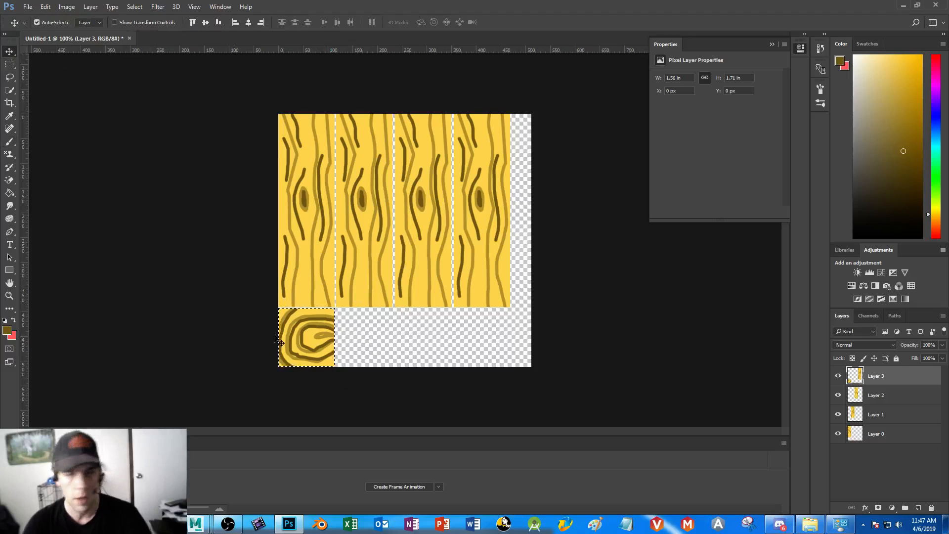
key("ctrl+j")
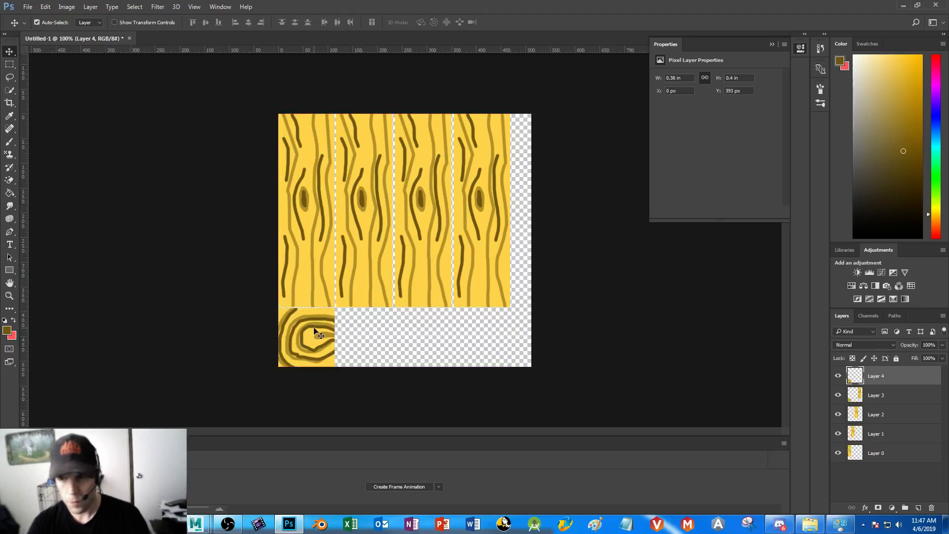
key("Right")
key("Right")
key("Right")
key("Right")
key("Right")
key("Right")
key("Right")
key("Right")
key("Right")
key("Right")
key("Right")
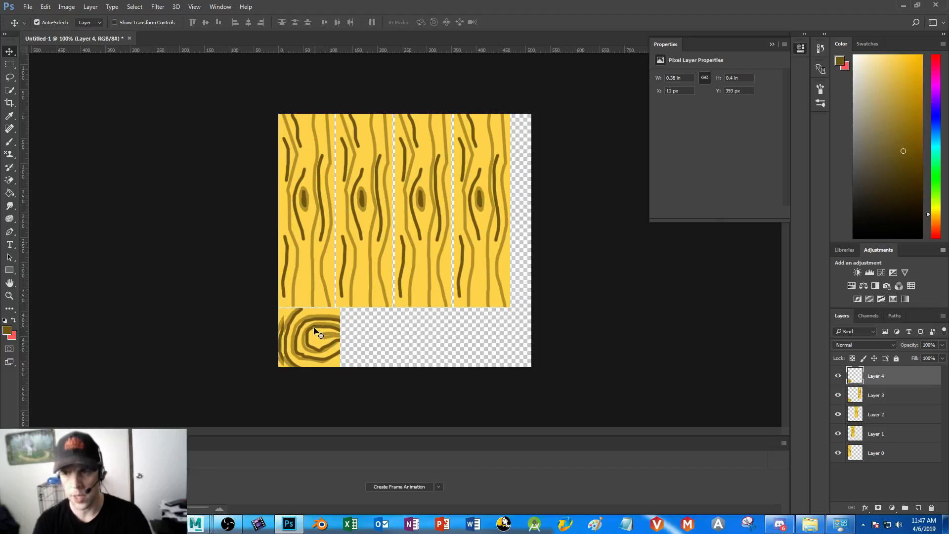
left_click_drag(322, 344, 374, 343)
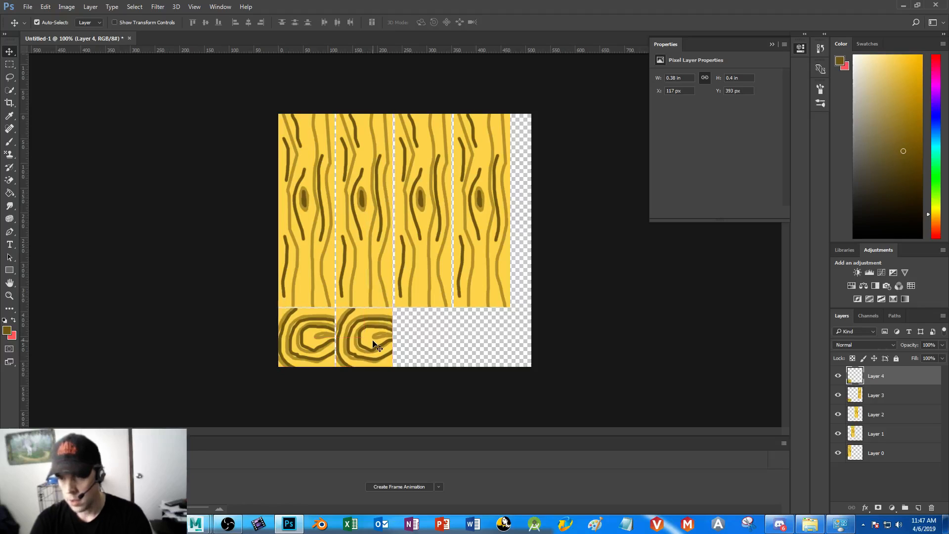
Duplicate both end-grain squares and line the copies up below the third and fourth planks
left_click(320, 340, "shift")
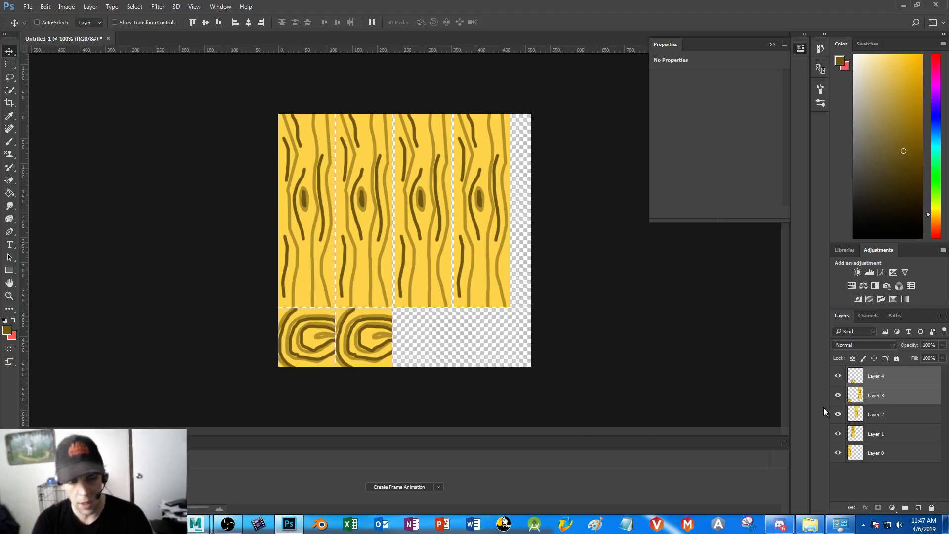
key("ctrl+alt+j")
left_click(478, 127)
left_click_drag(366, 336, 483, 335)
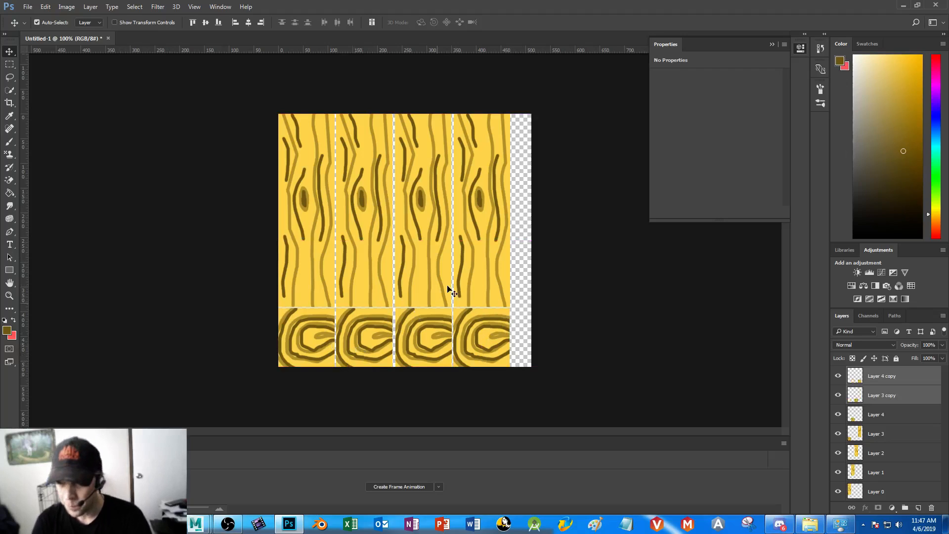
Merge all the plank and end-grain layers into a single layer
left_click(12, 141)
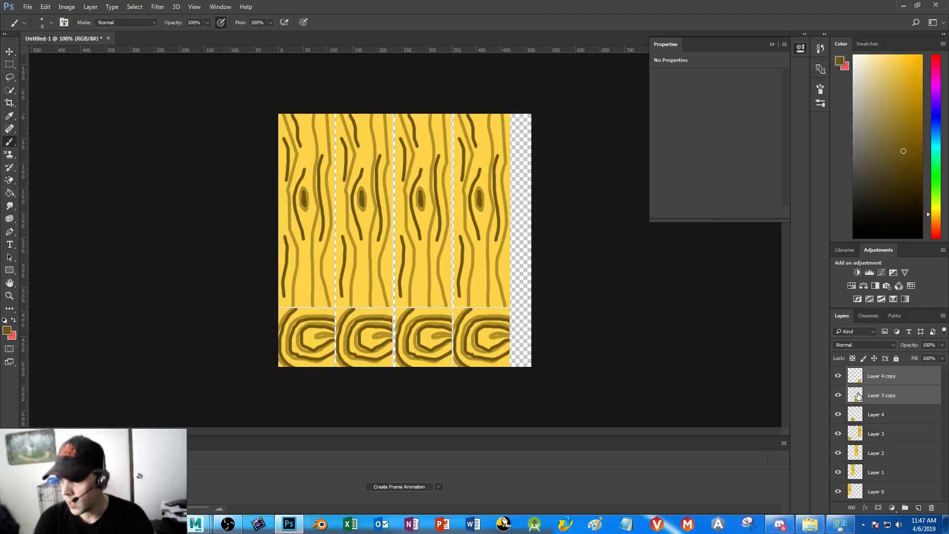
left_click(884, 432)
left_click(889, 382)
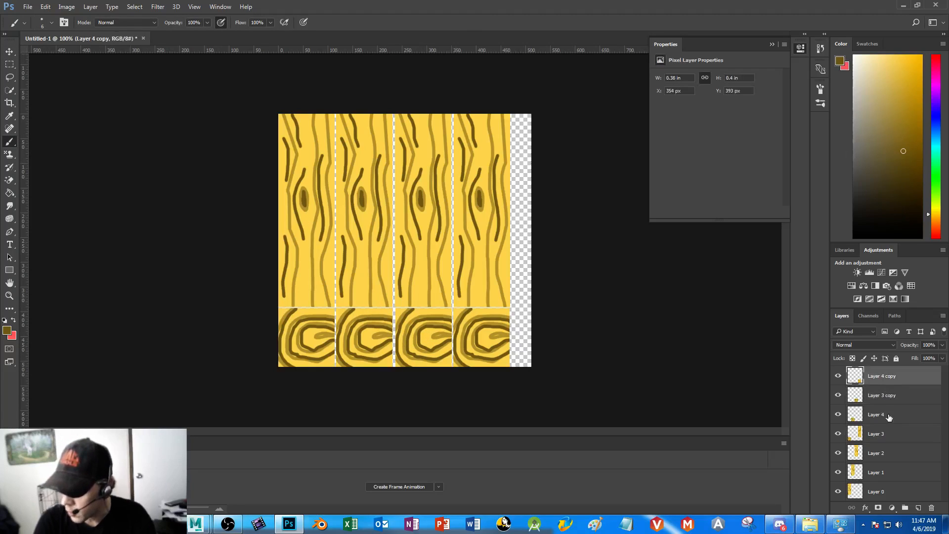
left_click(890, 497, "shift")
right_click(904, 502)
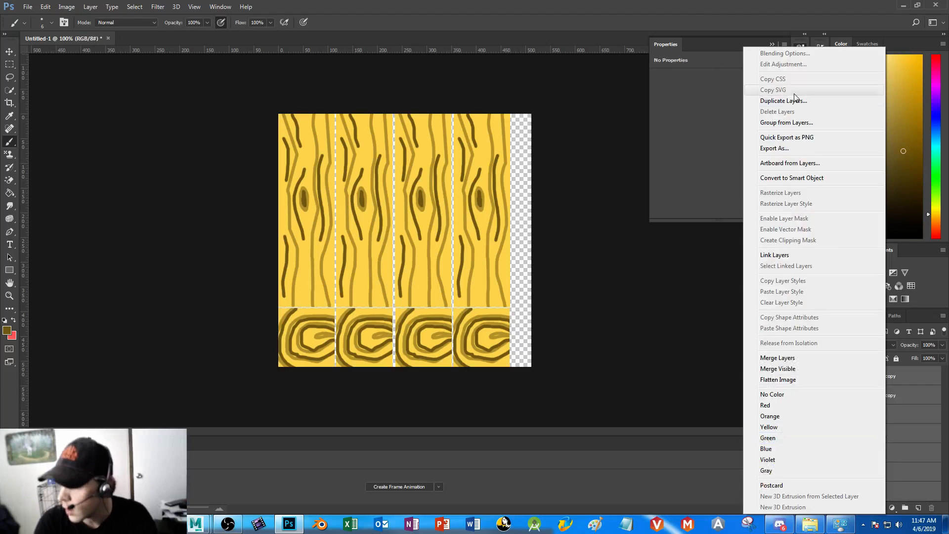
left_click(797, 357)
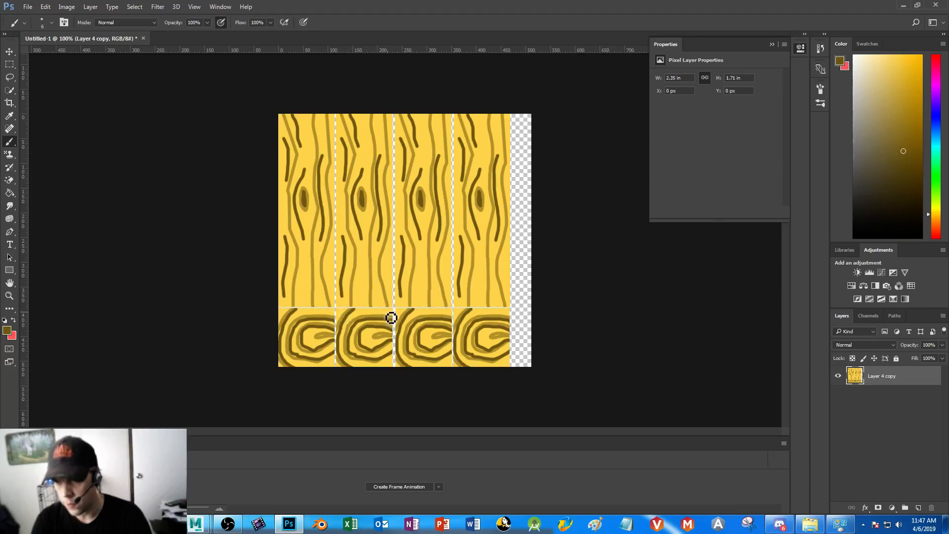
Brush extra dark brown ring strokes onto the second, third and fourth end-grain squares so they differ from each other
left_click_drag(395, 317, 353, 325)
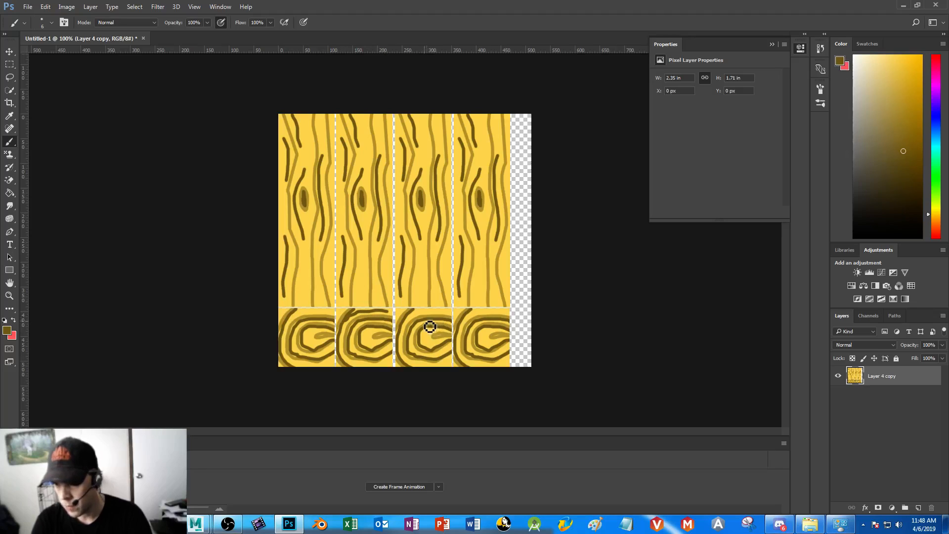
mouse_move(418, 336)
left_mouse_down()
mouse_move(419, 352)
mouse_move(445, 360)
mouse_move(426, 333)
mouse_move(451, 336)
left_mouse_up()
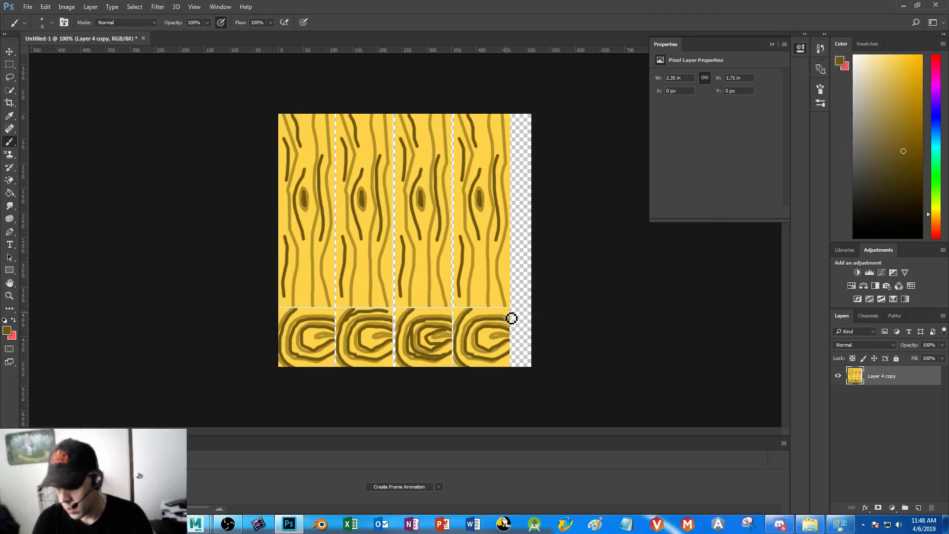
mouse_move(512, 319)
left_mouse_down()
mouse_move(481, 315)
mouse_move(469, 328)
mouse_move(458, 349)
mouse_move(466, 368)
left_mouse_up()
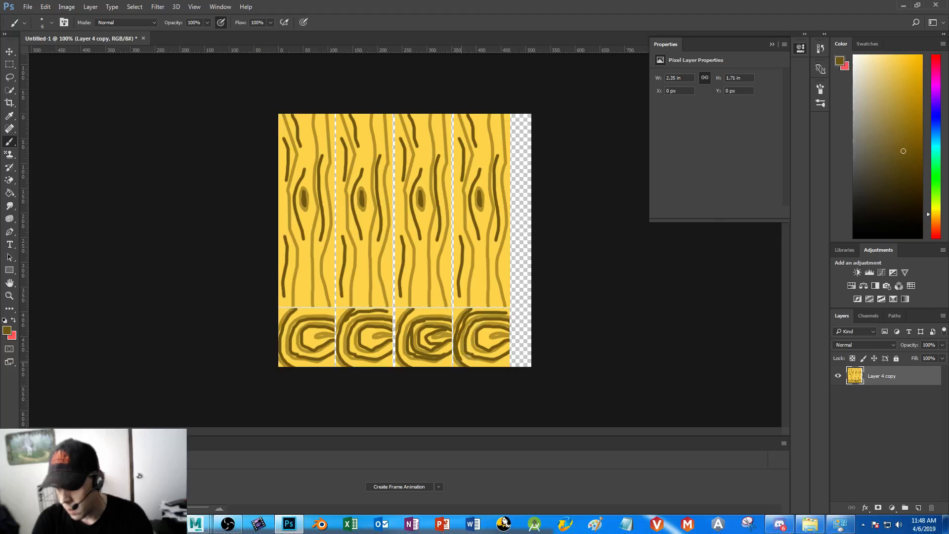
mouse_move(499, 332)
left_mouse_down()
mouse_move(494, 349)
mouse_move(506, 347)
left_mouse_up()
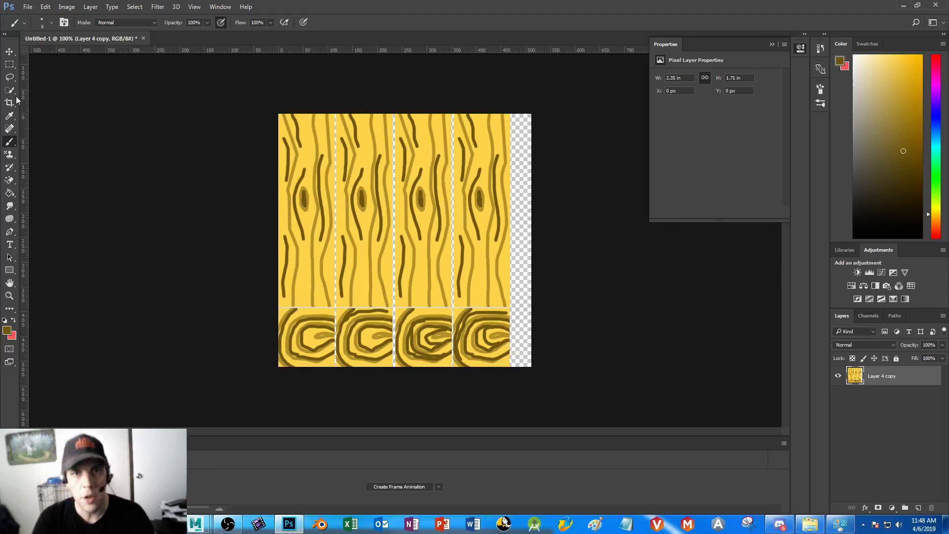
Brush lighter brown strokes sampled from the plank's grain onto the copied end-grain squares
left_click(9, 116)
left_click(352, 141)
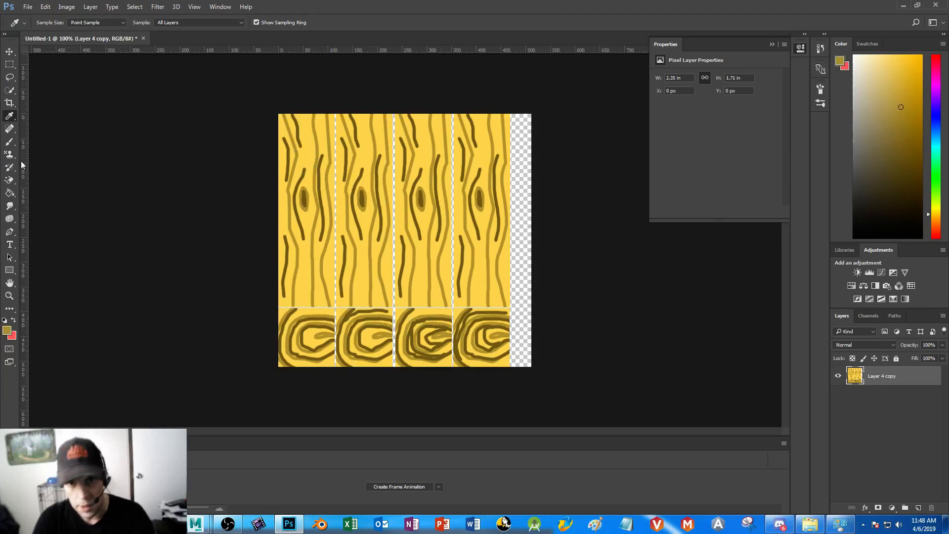
key("b")
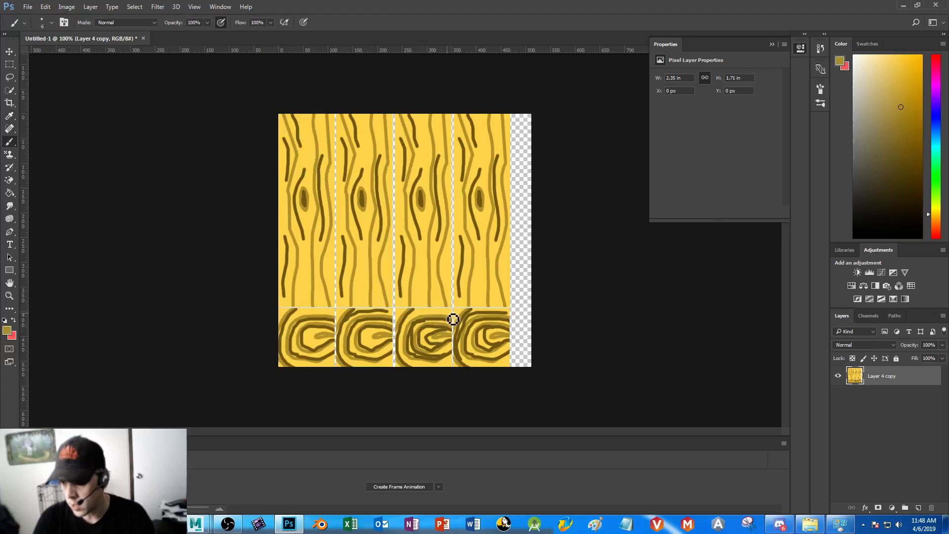
mouse_move(419, 318)
left_mouse_down()
mouse_move(405, 358)
mouse_move(421, 372)
left_mouse_up()
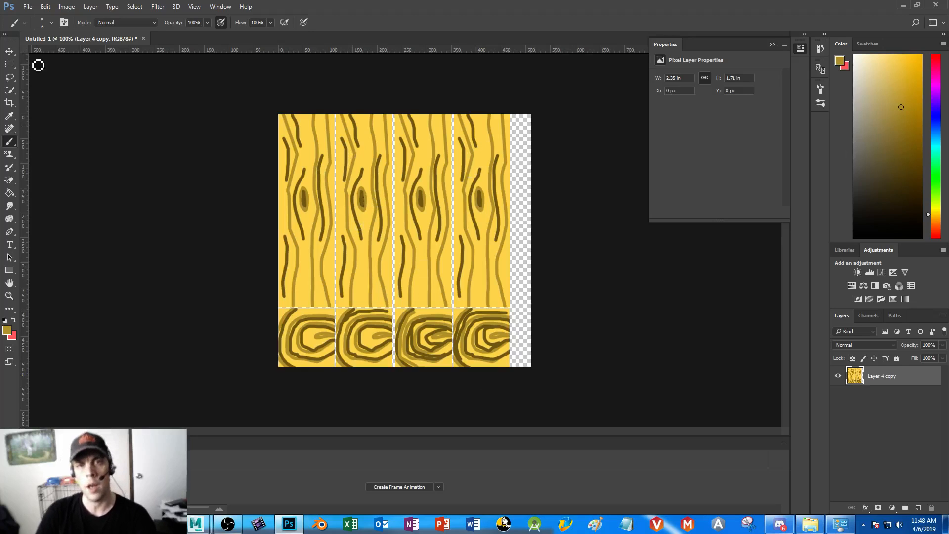
Copy the second plank's middle section with the knot onto a new layer and move it up to the plank's top end
left_click(9, 64)
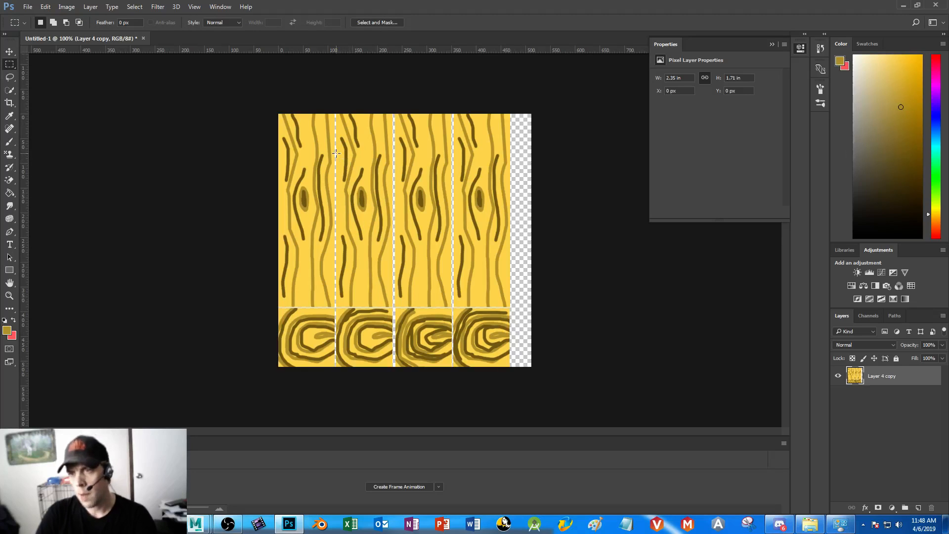
left_click_drag(336, 154, 393, 256)
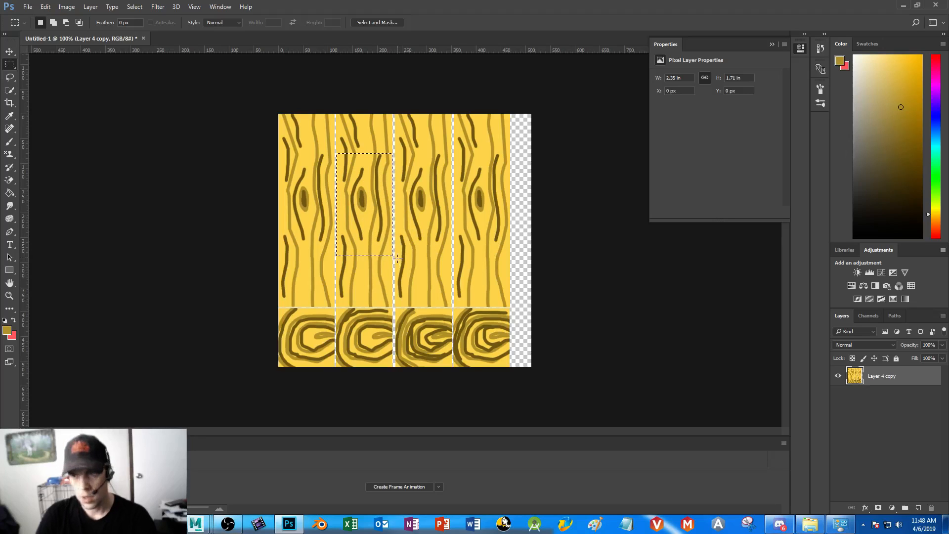
key("ctrl+j")
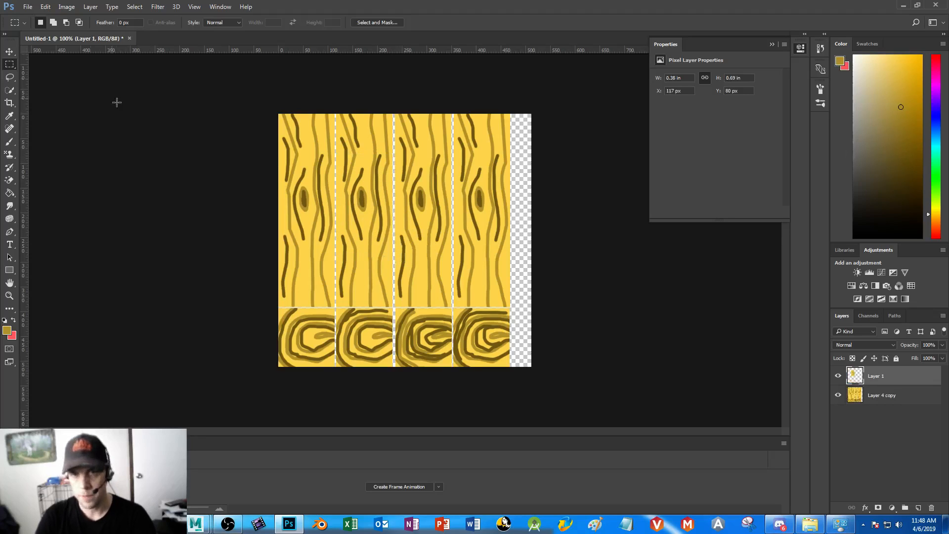
left_click(9, 52)
left_click_drag(366, 207, 410, 221)
Duplicate the knot section, flip it vertically and place it over the lower half of the second plank
key("ctrl+j")
left_click(45, 6)
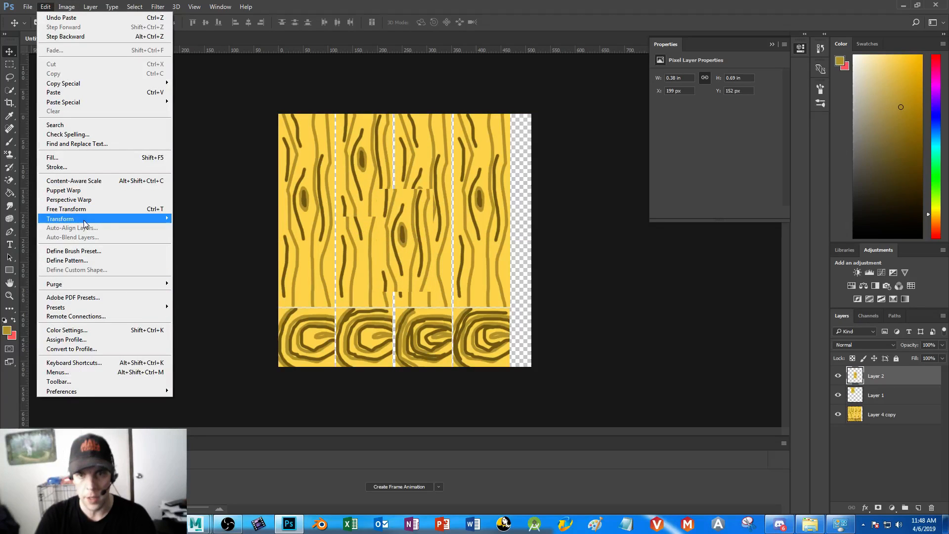
mouse_move(84, 224)
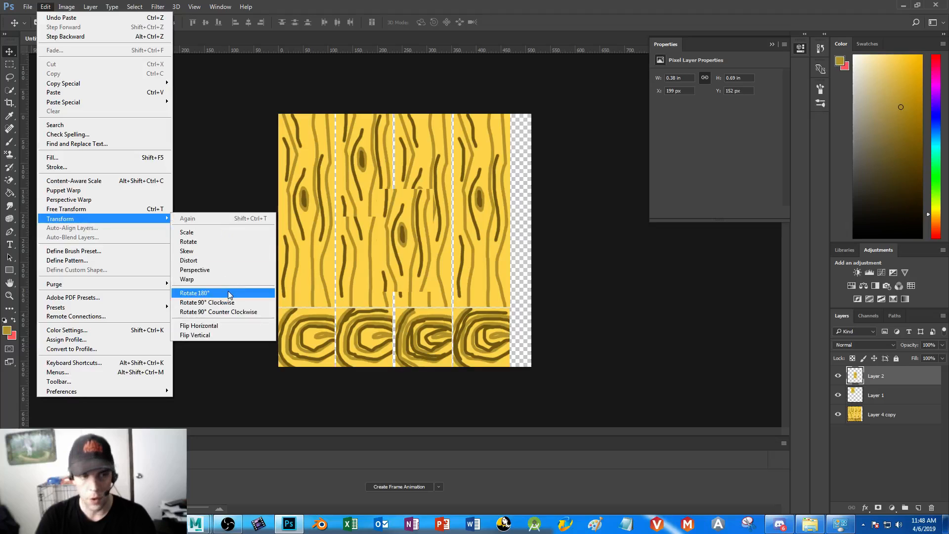
left_click(227, 334)
left_click_drag(406, 236, 366, 263)
left_click(11, 65)
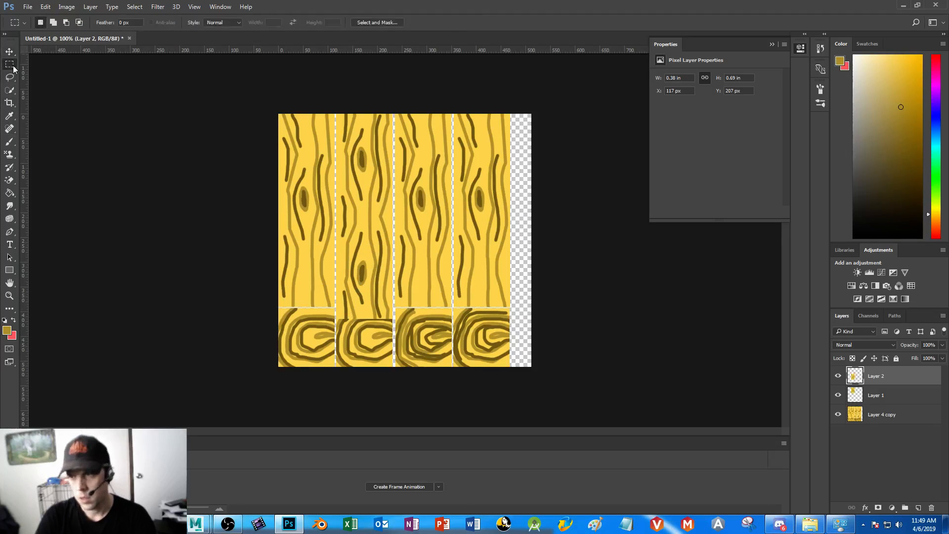
Delete the part of the flipped knot section that overlaps the second end-grain square and clear the selection
left_click_drag(313, 344, 429, 307)
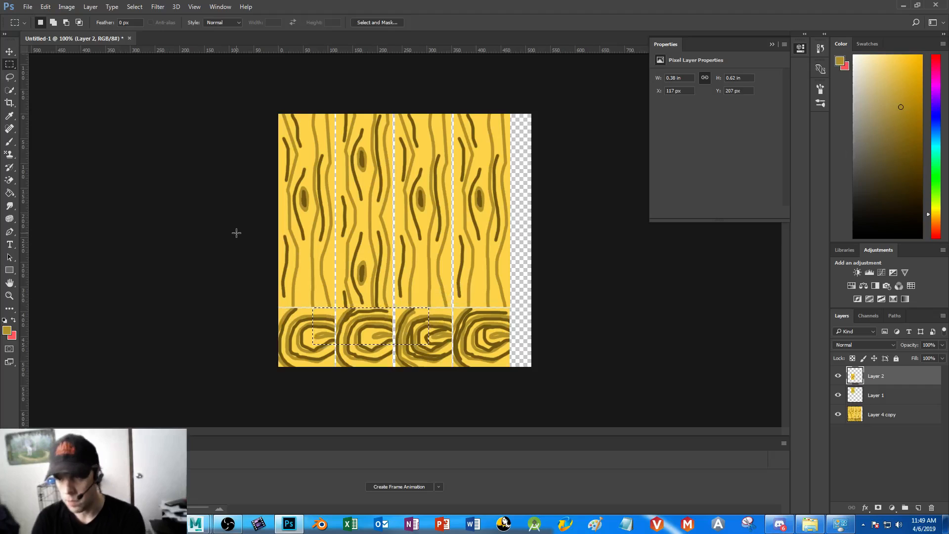
left_click(252, 348)
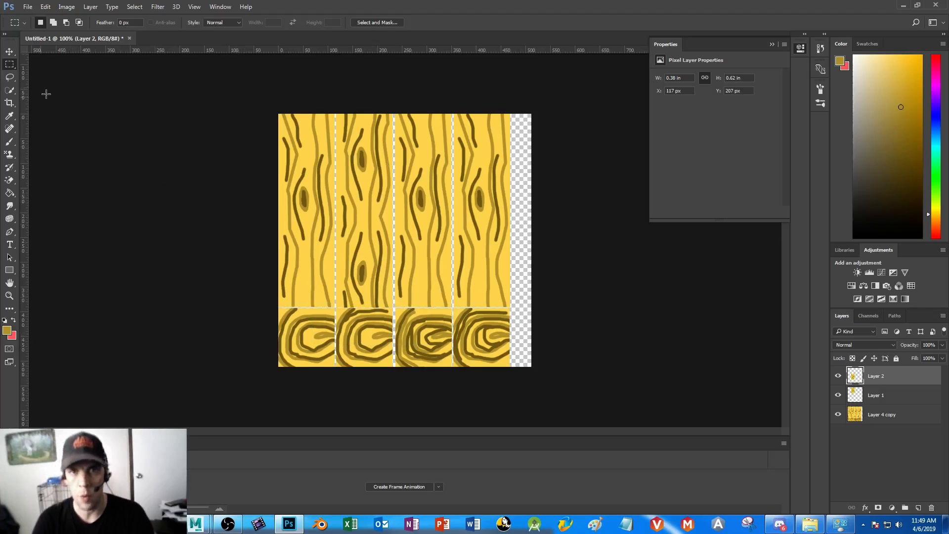
Brush light brown sampled from the grain over the broken line on the second plank and add light grain strokes to the third plank
left_click(9, 115)
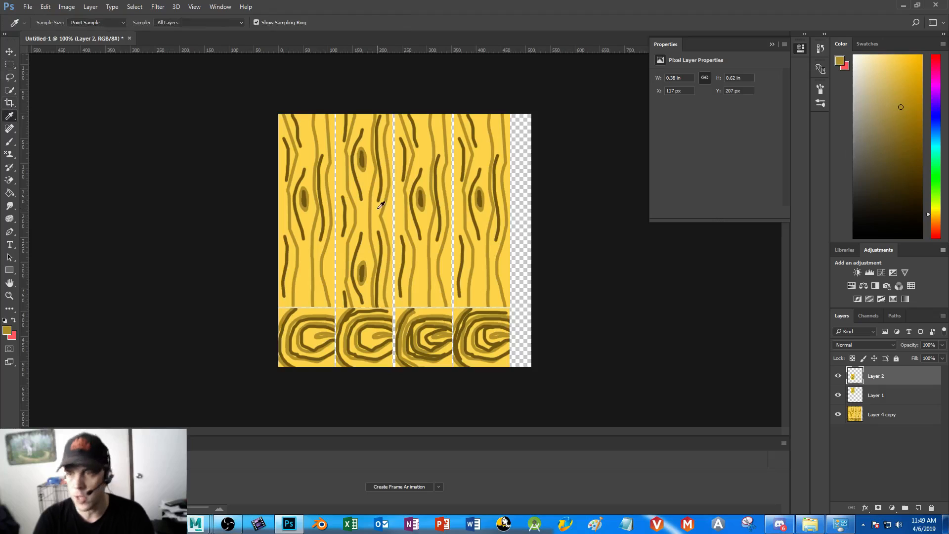
left_click(387, 204)
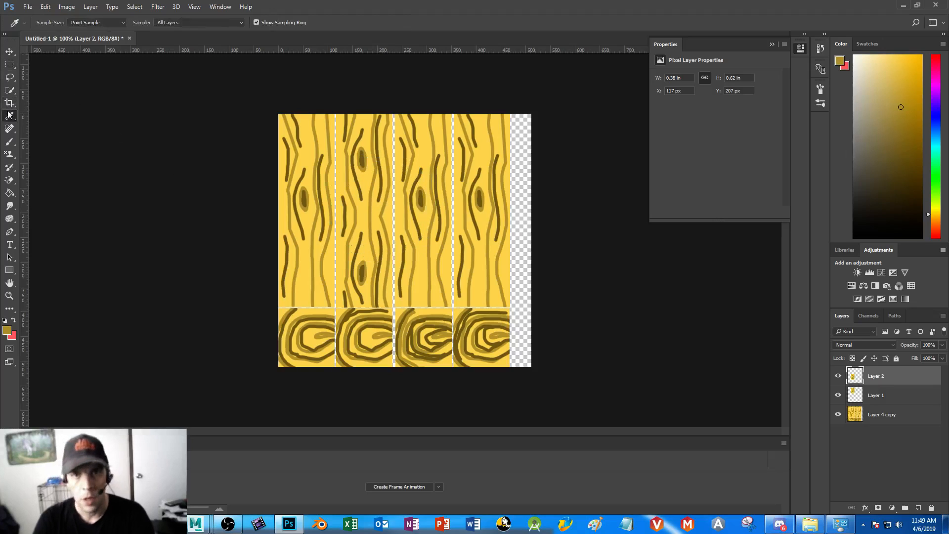
left_click(9, 141)
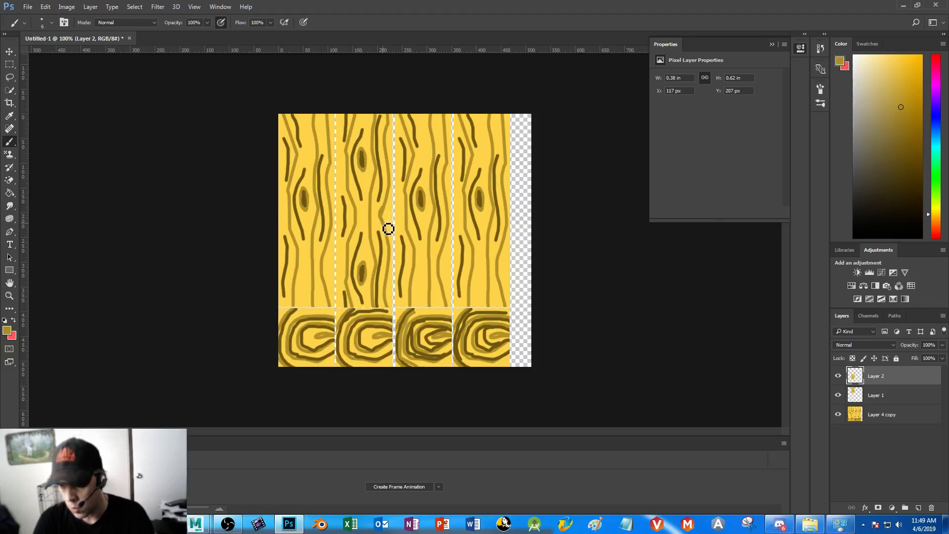
left_click(389, 214)
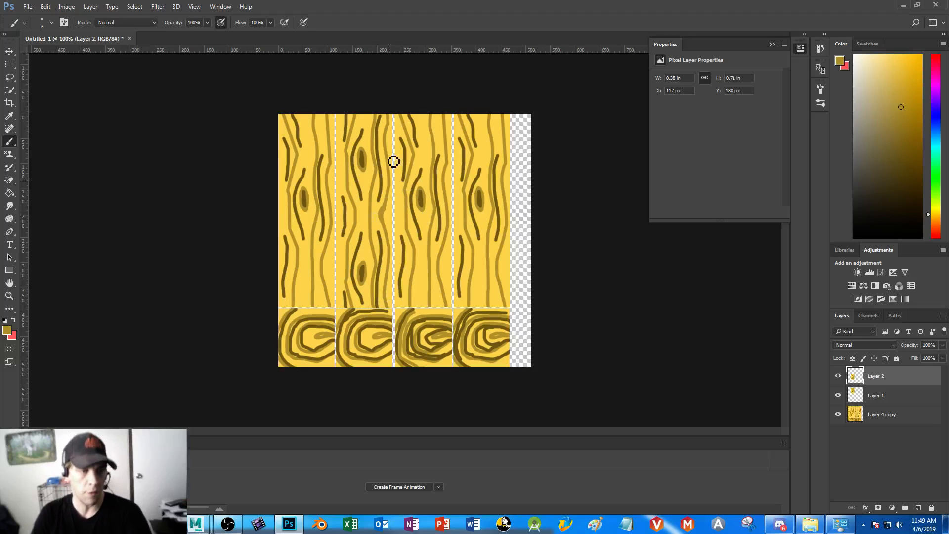
left_click_drag(434, 249, 429, 300)
left_click_drag(432, 142, 426, 198)
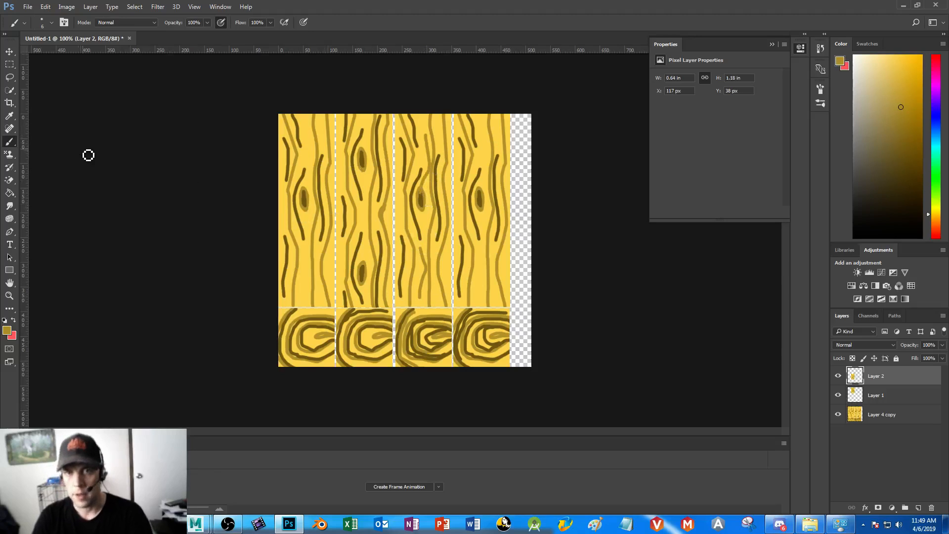
Brush dark brown grain strokes sampled from the knot along both sides of the third plank
left_click(9, 115)
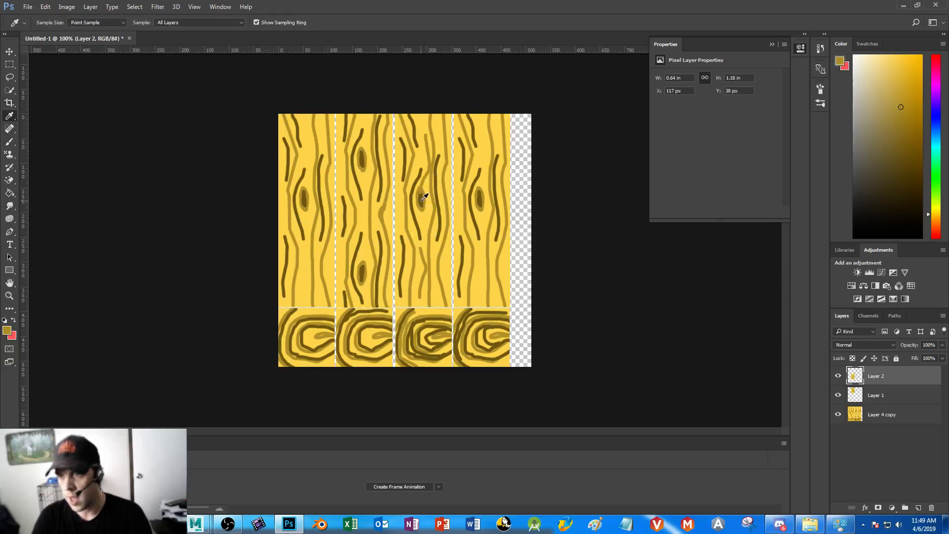
left_click(422, 201)
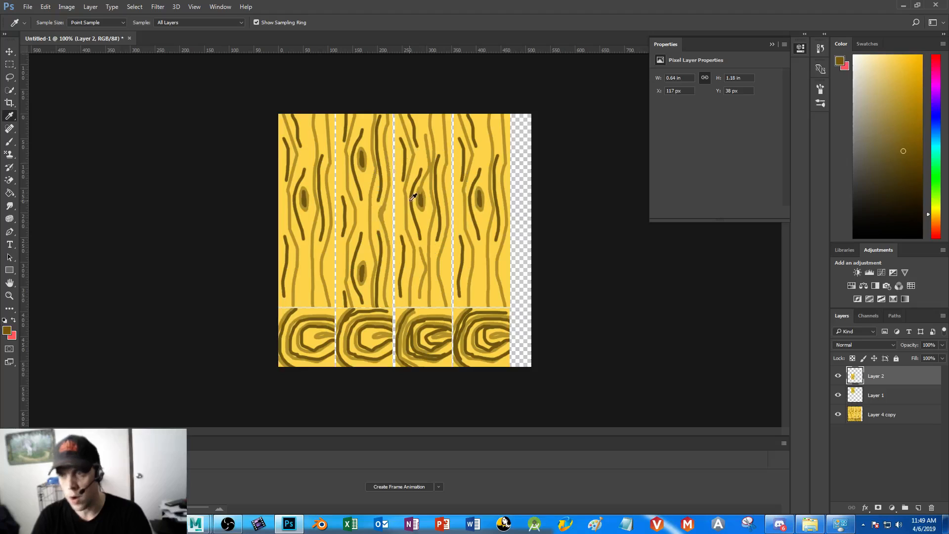
left_click(10, 142)
left_click_drag(419, 133, 410, 267)
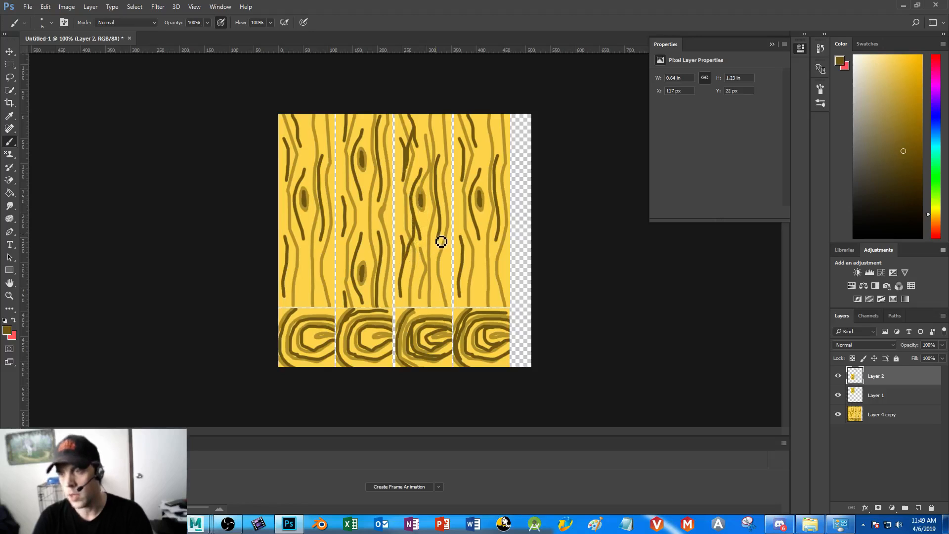
left_click_drag(448, 232, 443, 298)
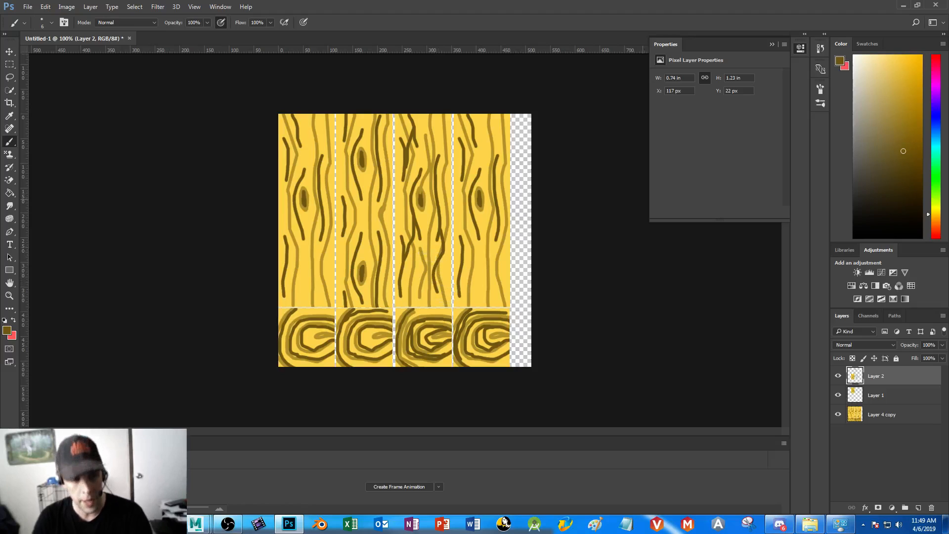
Paint a forked black crack from the upper end of the third plank down past its knot
left_click_drag(907, 215, 923, 269)
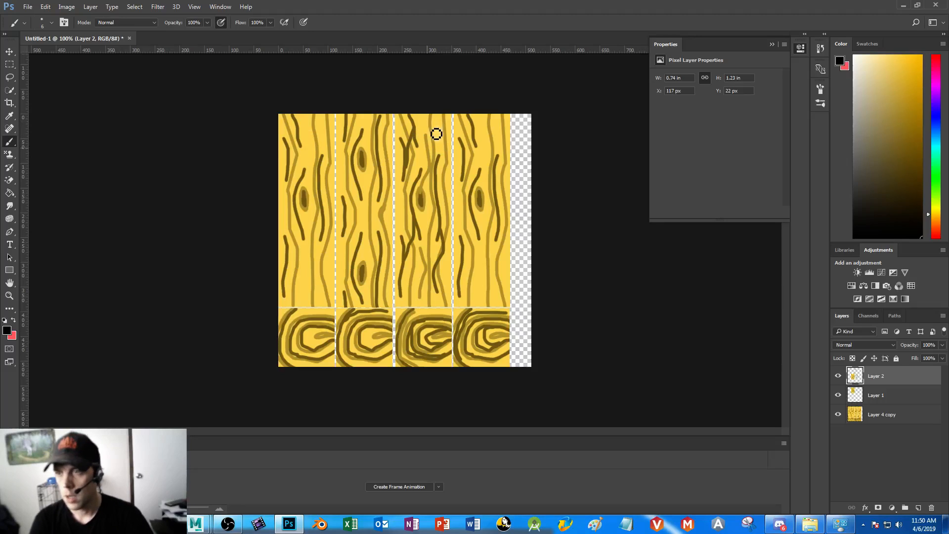
mouse_move(422, 115)
left_mouse_down()
mouse_move(413, 167)
mouse_move(422, 162)
mouse_move(440, 211)
left_mouse_up()
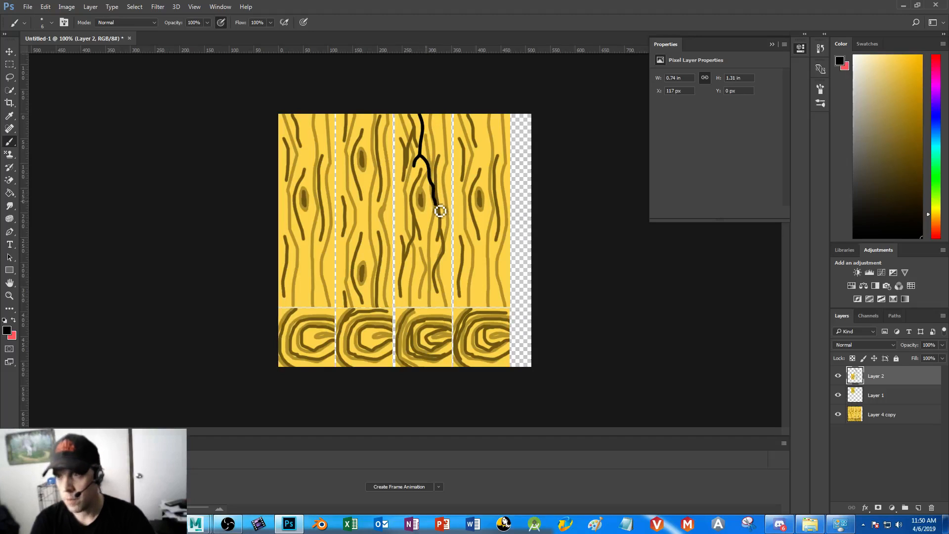
Add thin black branches to the crack with a 3 px brush and extend it down to the third plank's lower end
left_click(50, 23)
left_click_drag(57, 59, 56, 57)
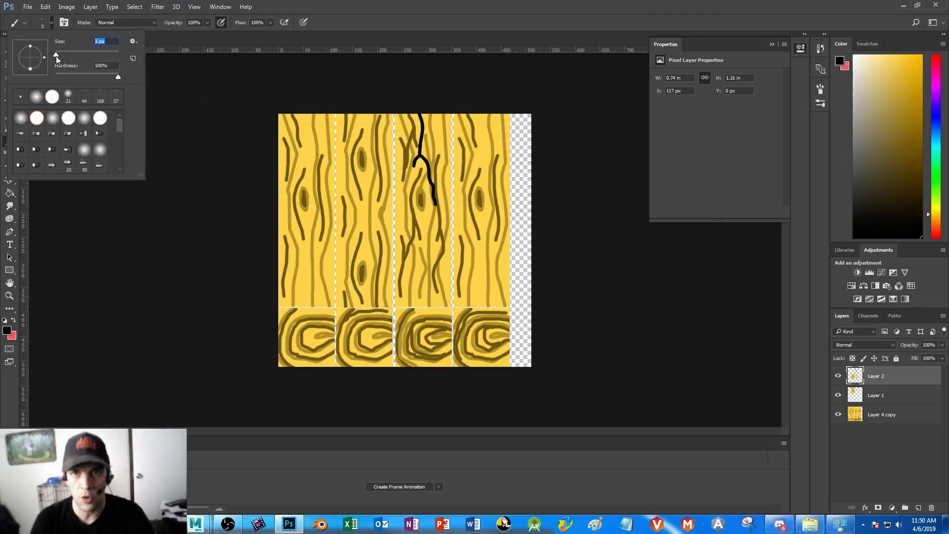
left_click(421, 168)
mouse_move(413, 168)
left_mouse_down()
mouse_move(407, 186)
mouse_move(417, 185)
mouse_move(418, 201)
left_mouse_up()
left_click_drag(415, 167, 410, 208)
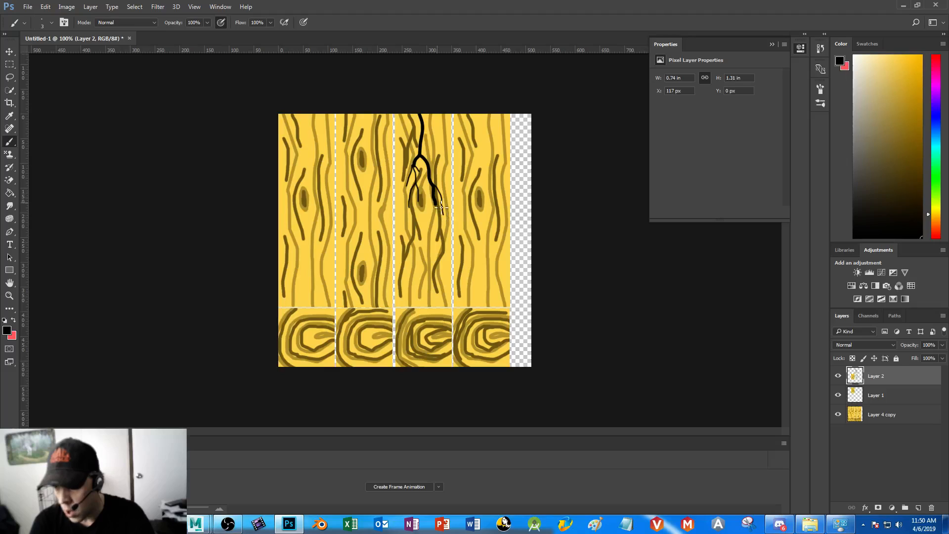
left_click_drag(437, 207, 418, 219)
key("ctrl+z")
left_click_drag(438, 207, 426, 238)
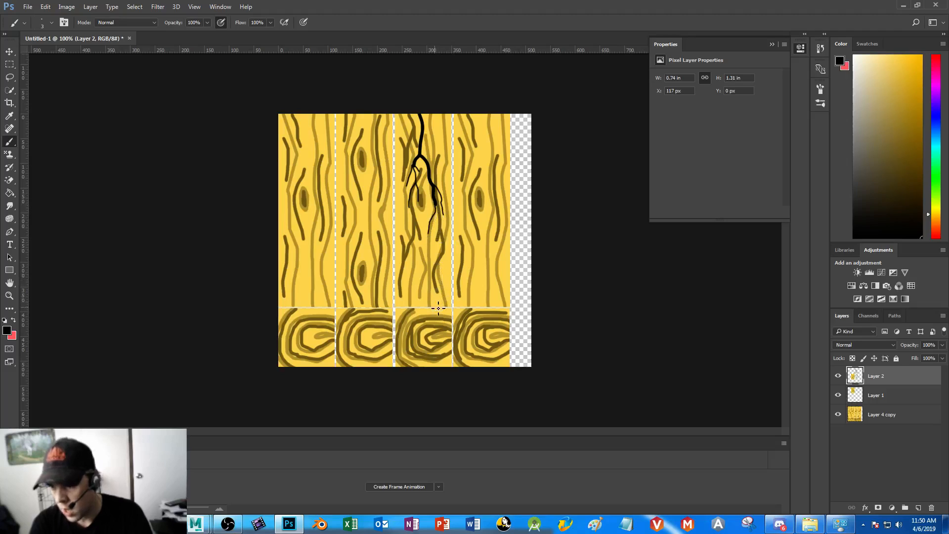
left_click_drag(435, 310, 439, 225)
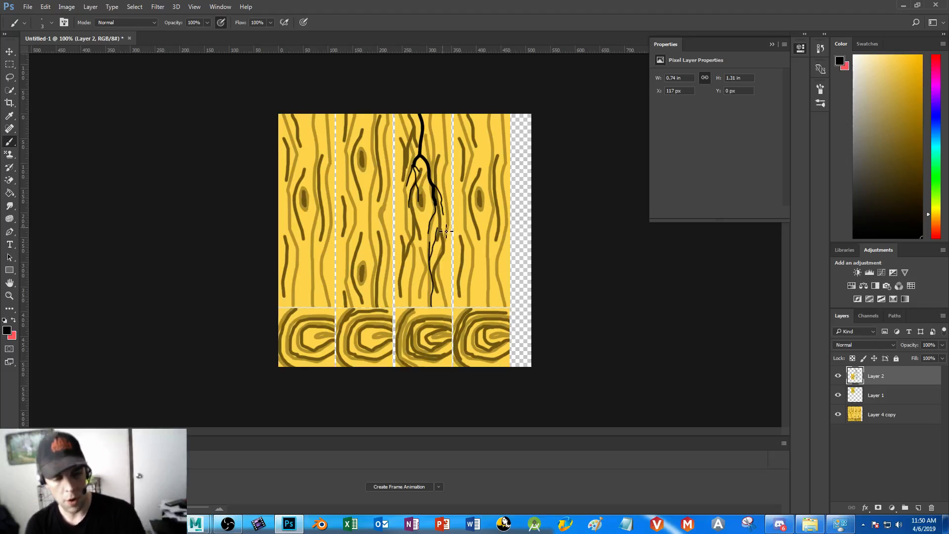
Save the texture as WoodCartoonTexture in the TutFolder folder on the Desktop
key("ctrl+s")
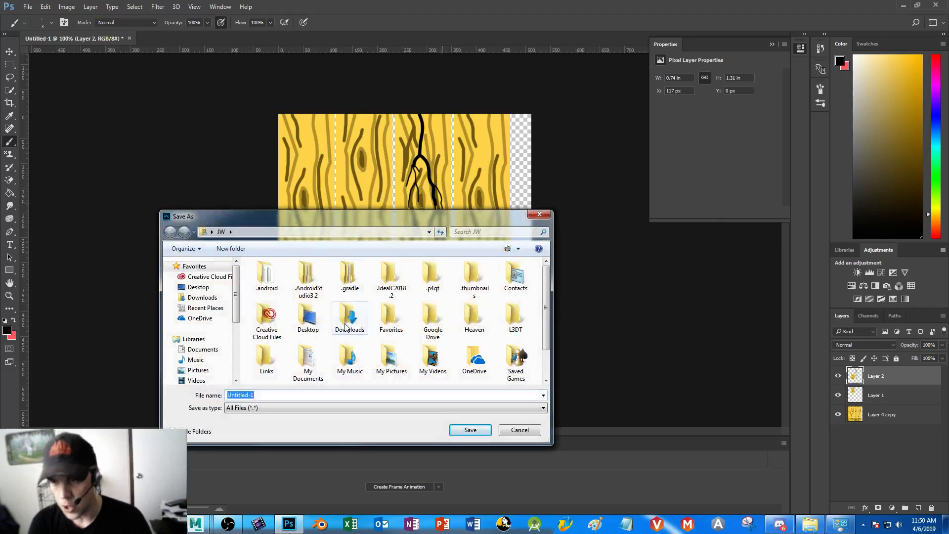
type("PNG")
left_click(200, 288)
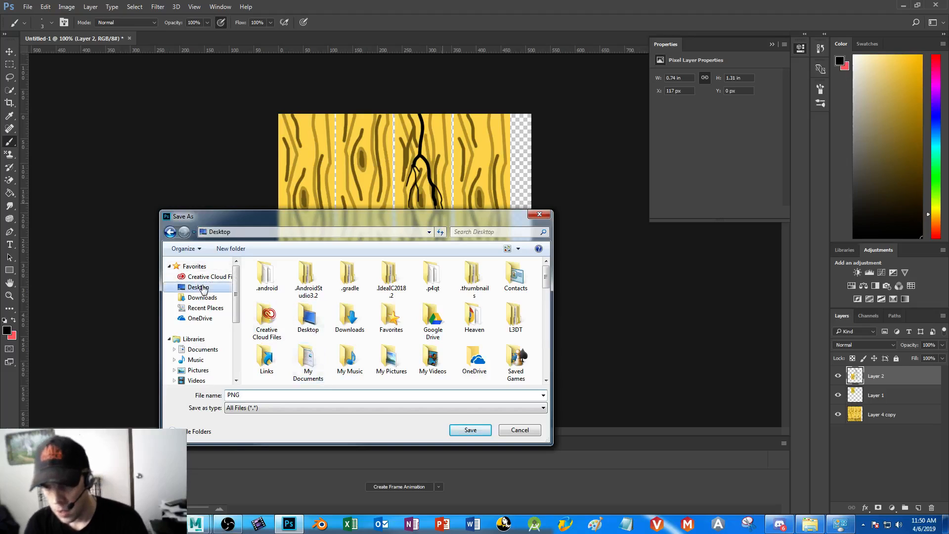
left_click(271, 396)
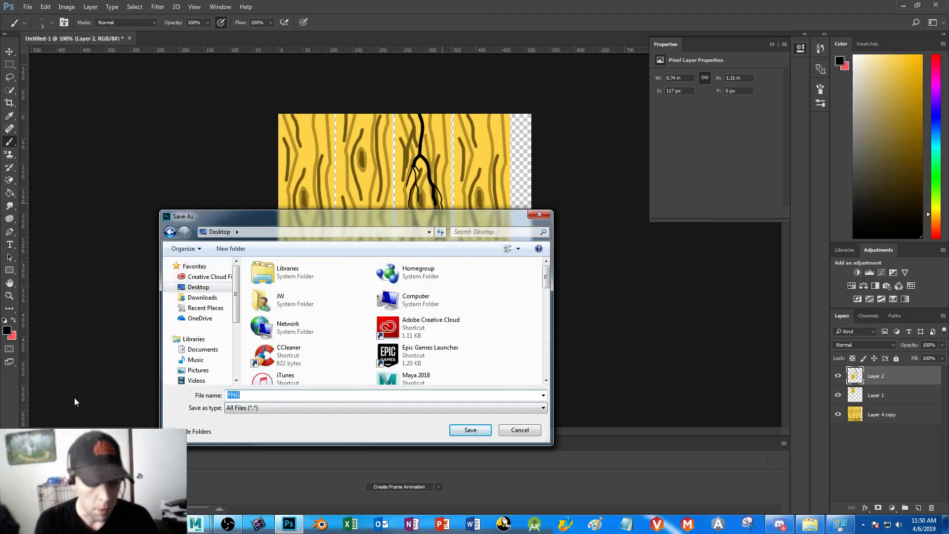
type("WoodCartoonTexture")
left_click_drag(545, 273, 547, 323)
double_click(391, 330)
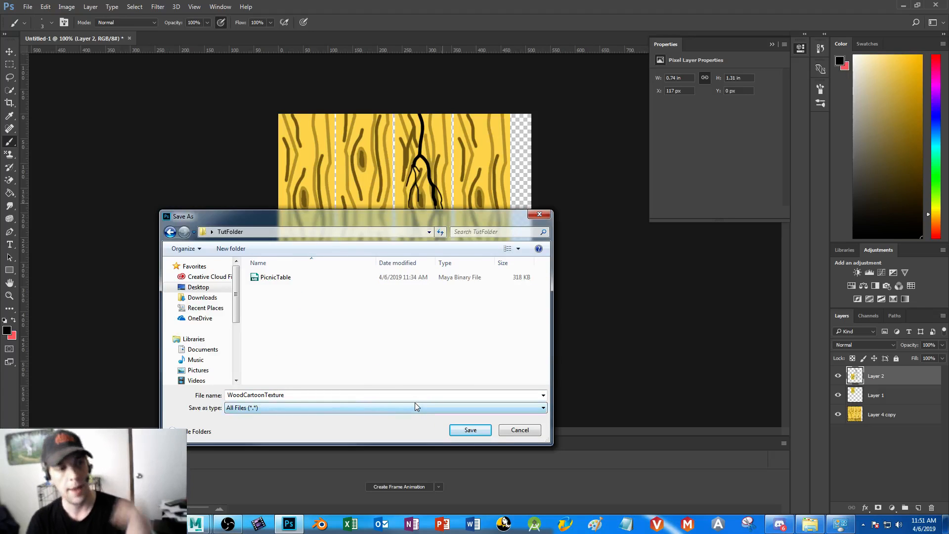
left_click(471, 431)
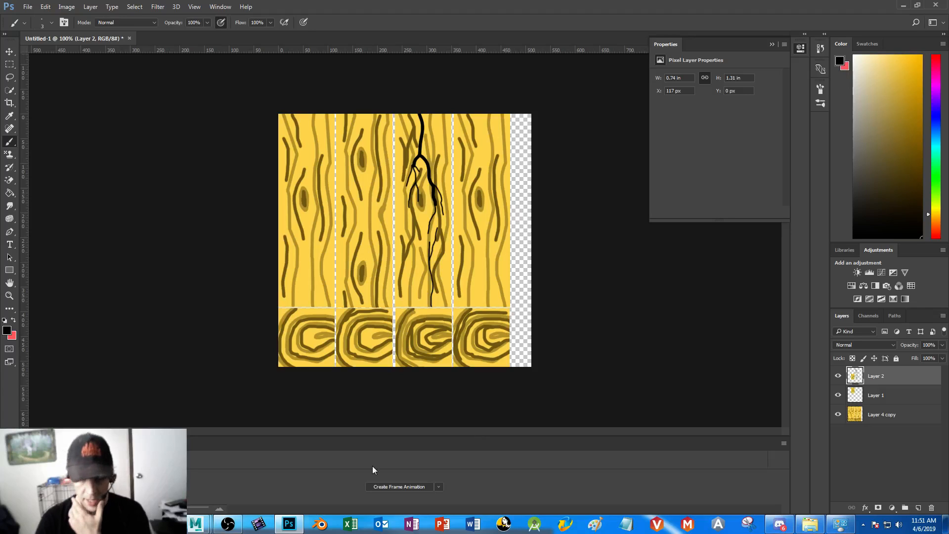
Switch to Maya, assign a new Blinn material to the tabletop together with the selected bench planks, and open the material's attributes
mouse_move(195, 523)
left_click(254, 470)
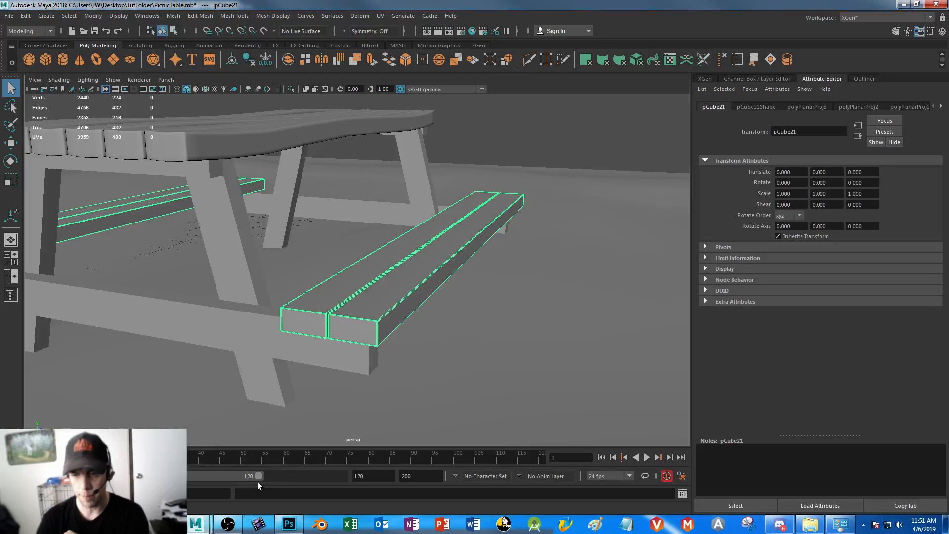
left_click(244, 137)
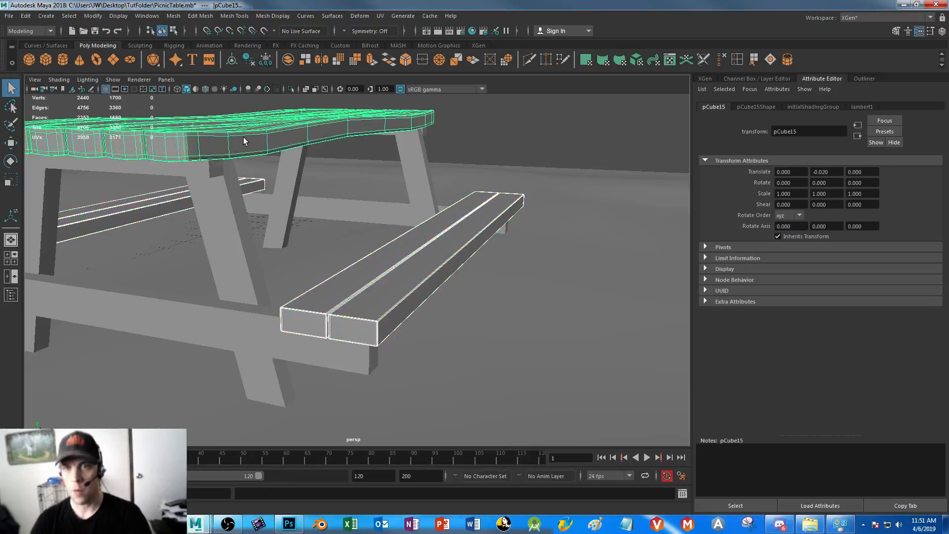
left_click(251, 45)
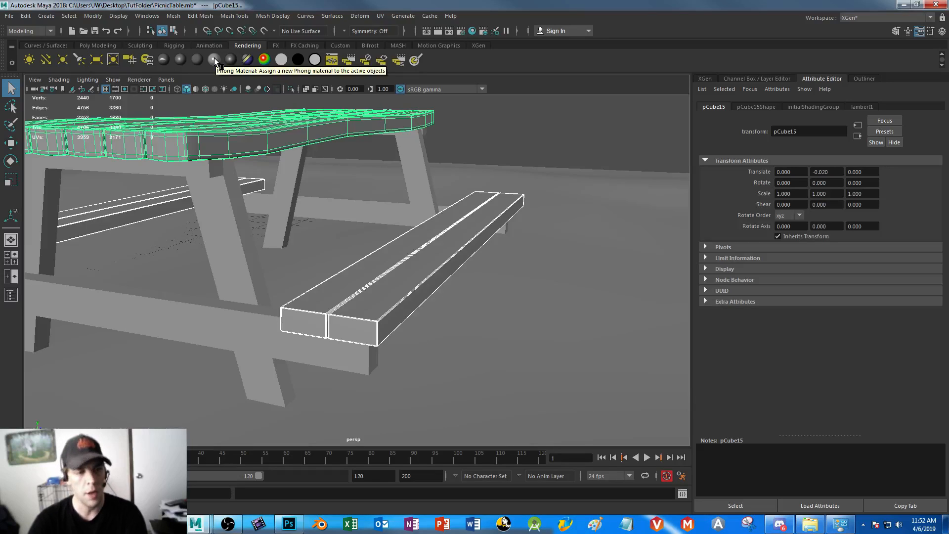
left_click(180, 58)
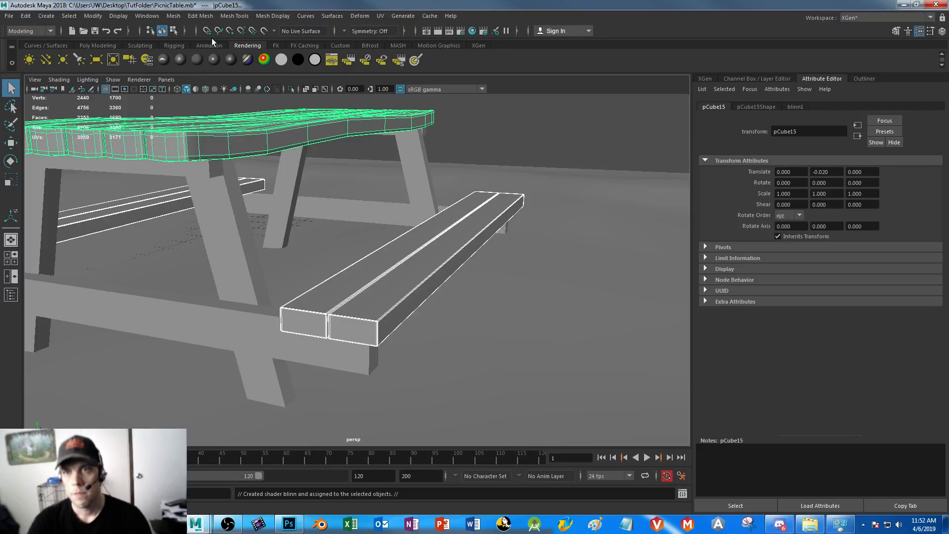
left_click(182, 59)
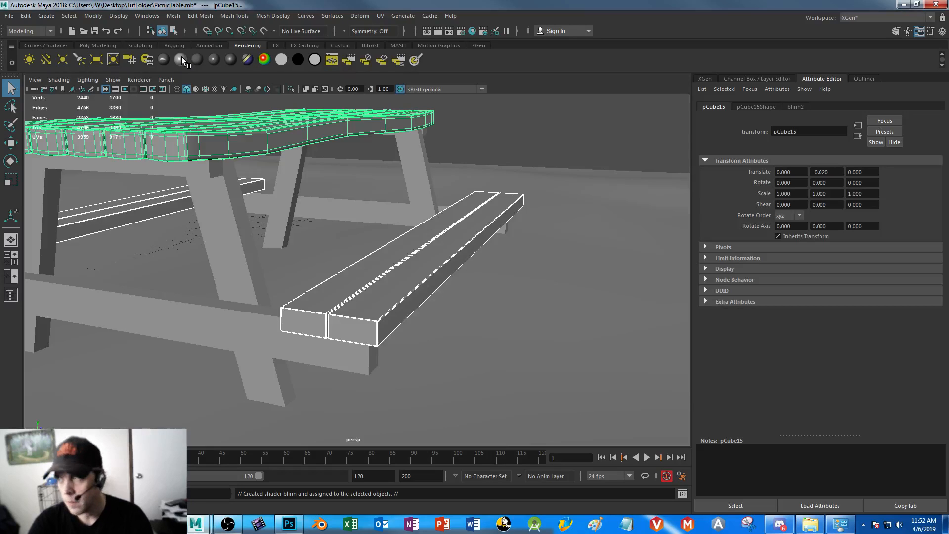
left_click_drag(365, 158, 377, 189, "alt")
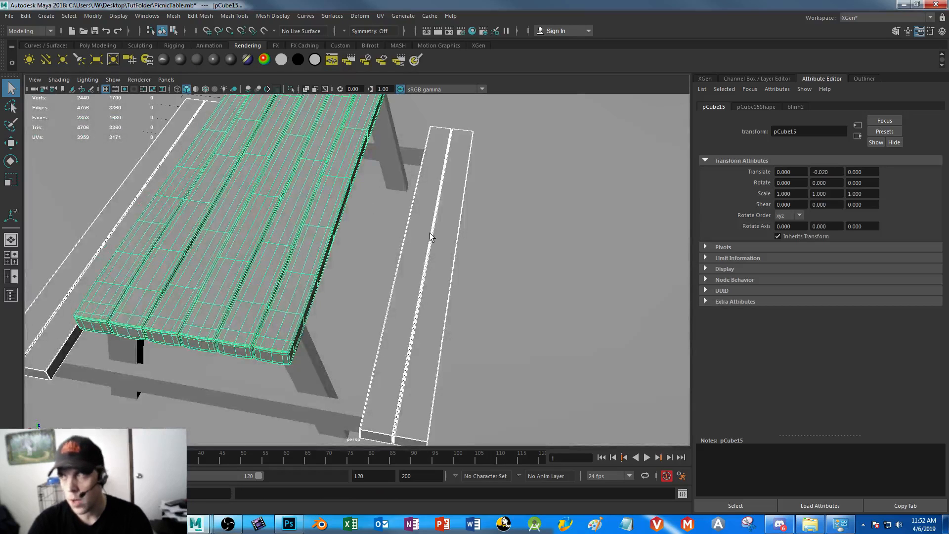
right_click_drag(432, 237, 378, 201, "alt")
left_click_drag(378, 200, 353, 188, "alt")
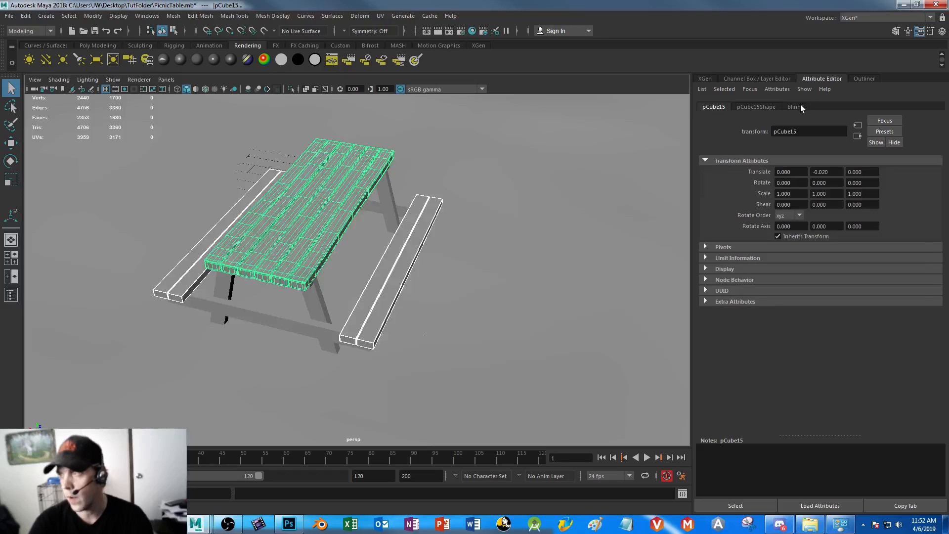
left_click(796, 106)
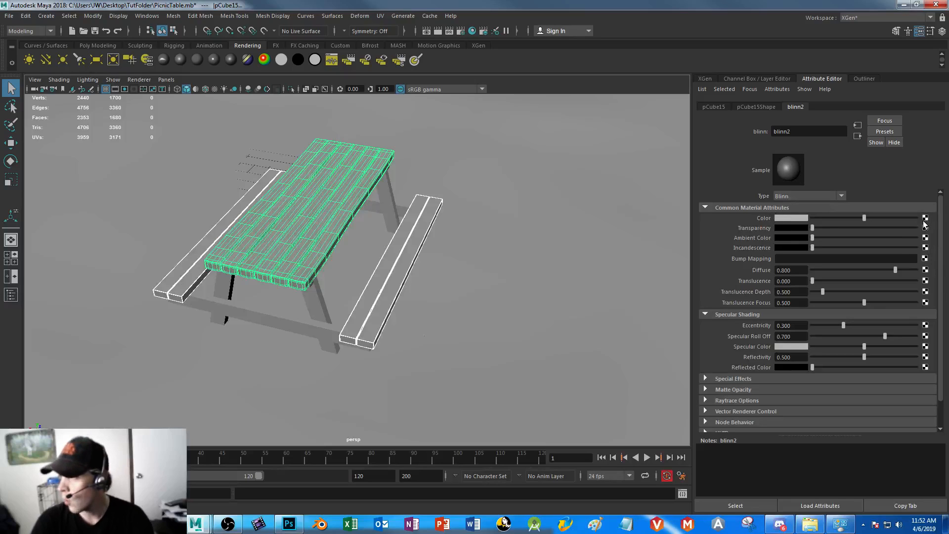
Set the Blinn material's colour to olive green with hue 73.846 and saturation 0.808
left_click(796, 218)
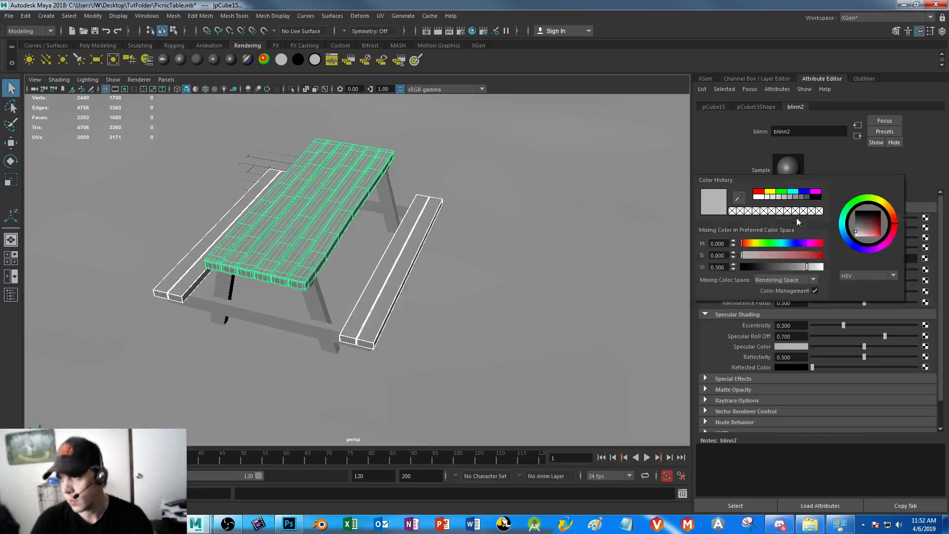
left_click(758, 243)
left_click(806, 255)
left_click(750, 266)
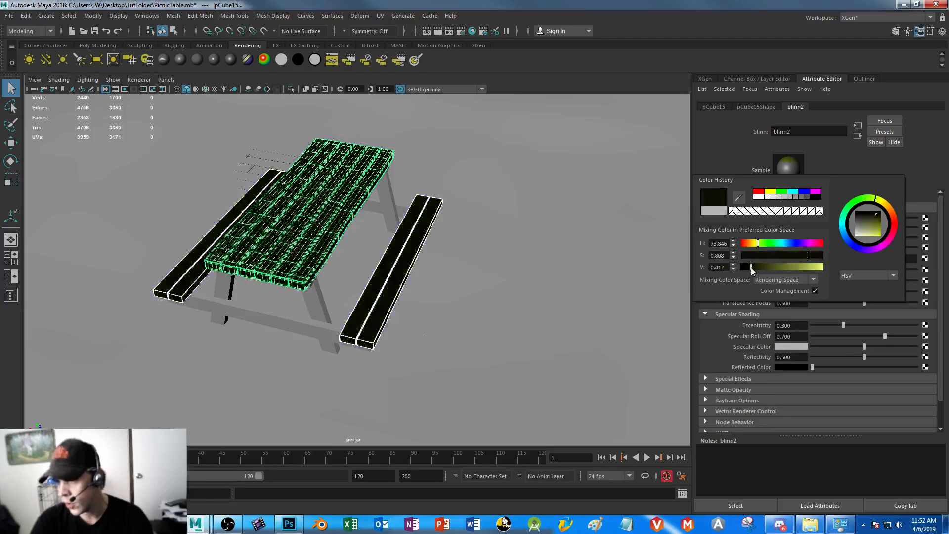
left_click(796, 267)
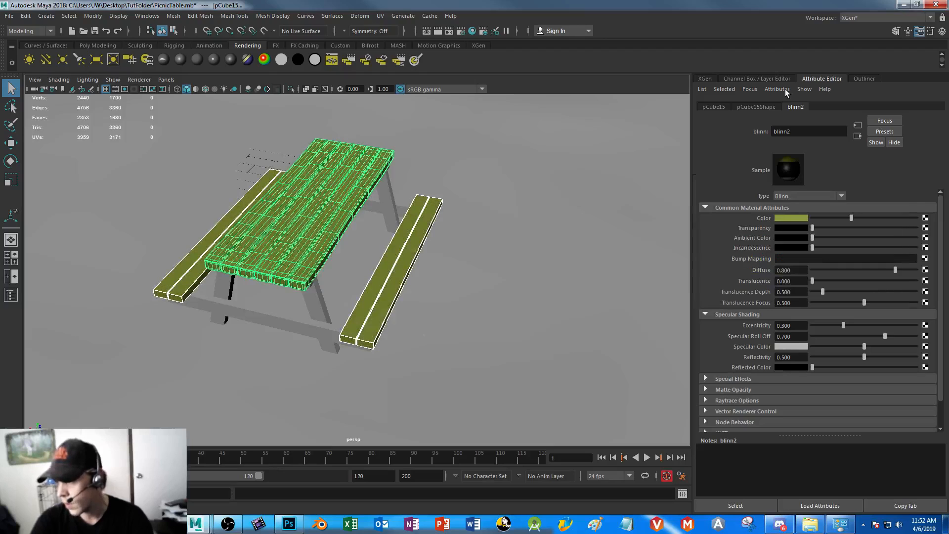
Connect a File texture node to the Blinn material's Color attribute
left_click(925, 218)
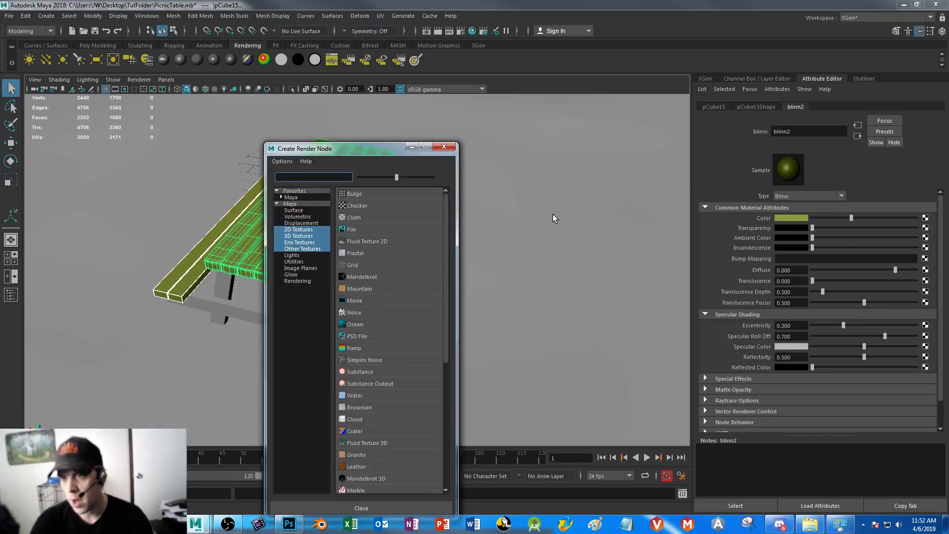
left_click(353, 229)
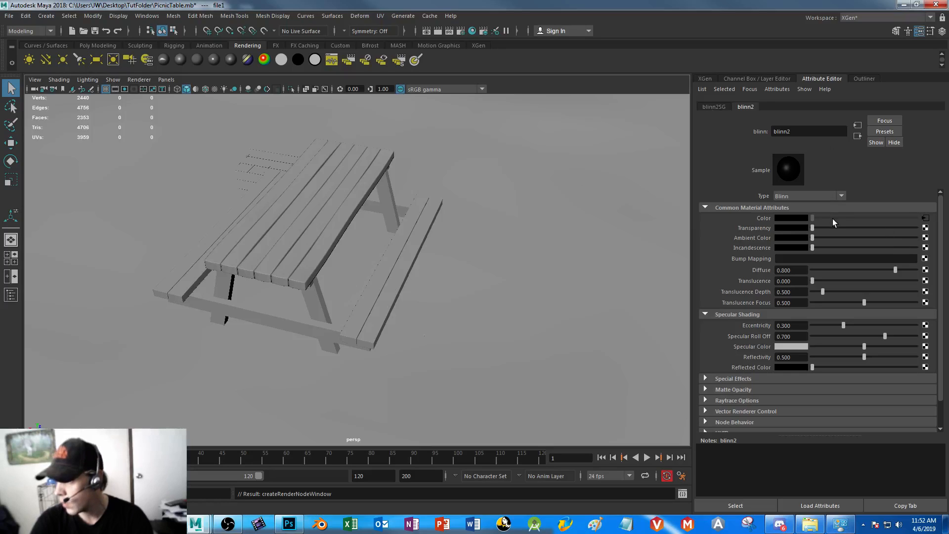
Load WoodCartoonTexture.png from the Desktop's TutFolder as the image of the file node connected to the Blinn's Color
left_click(925, 218)
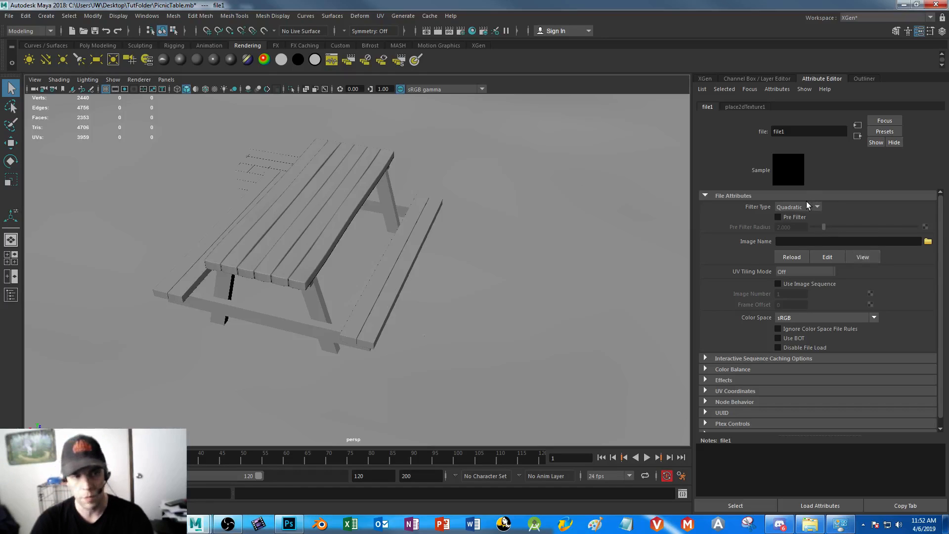
left_click(366, 186)
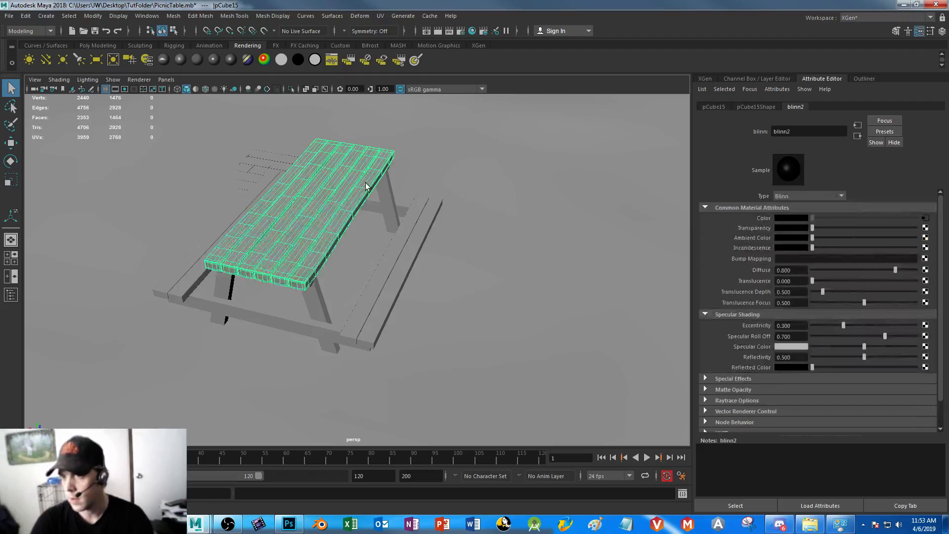
left_click(925, 219)
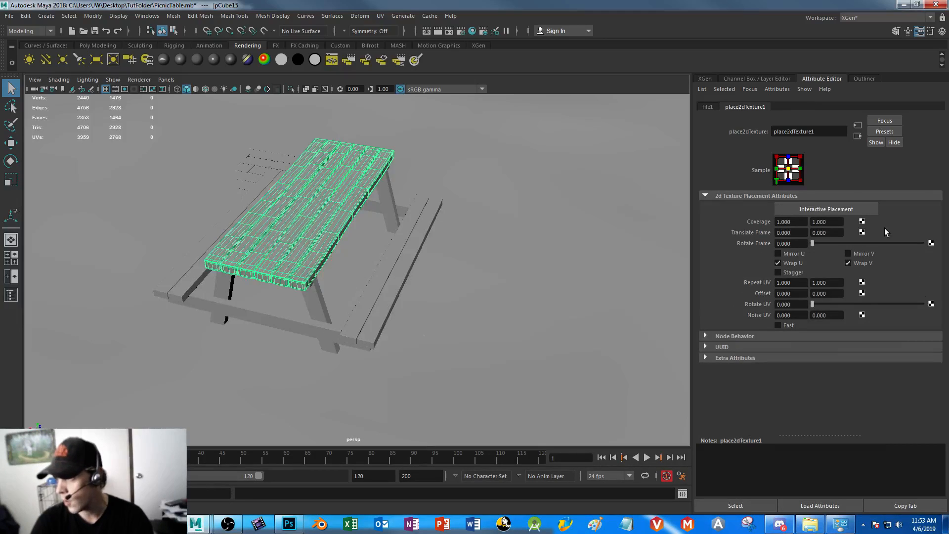
left_click(707, 107)
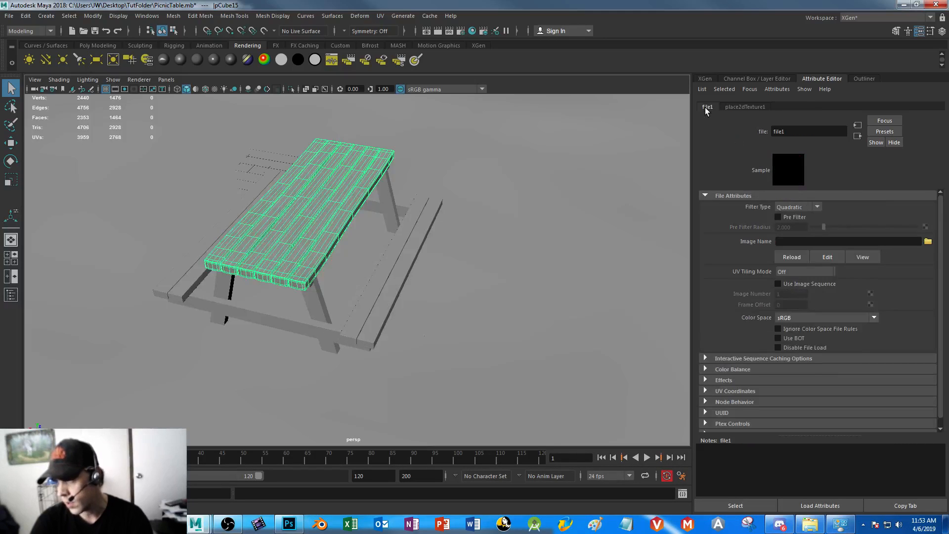
left_click(927, 242)
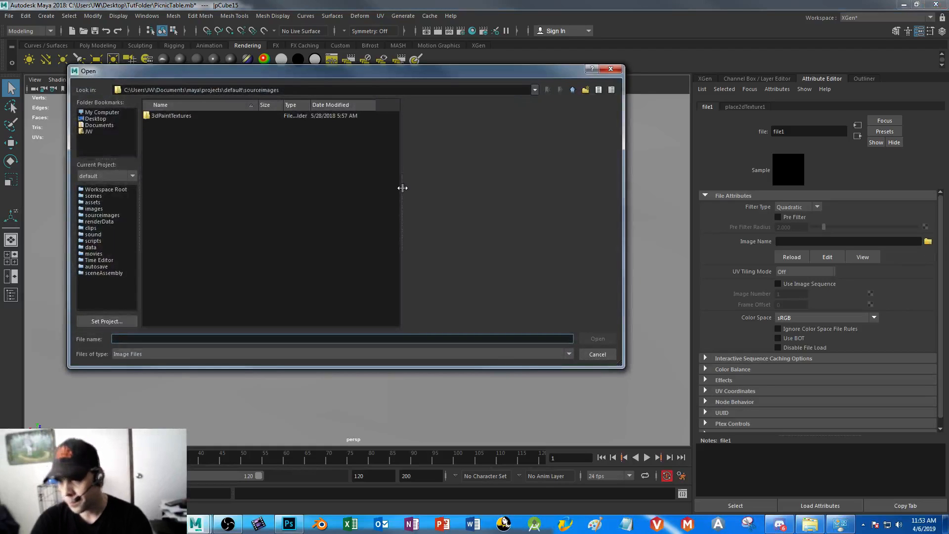
left_click(94, 118)
double_click(164, 220)
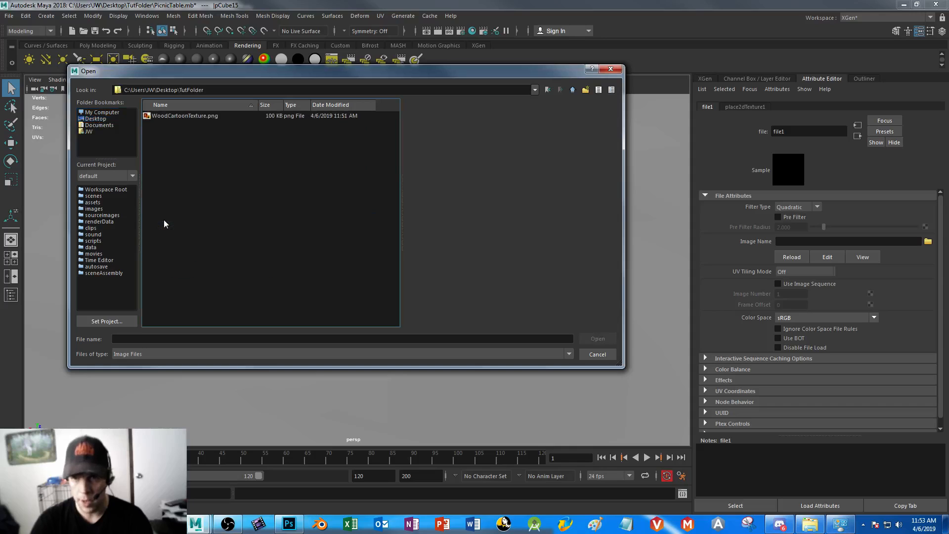
left_click(177, 117)
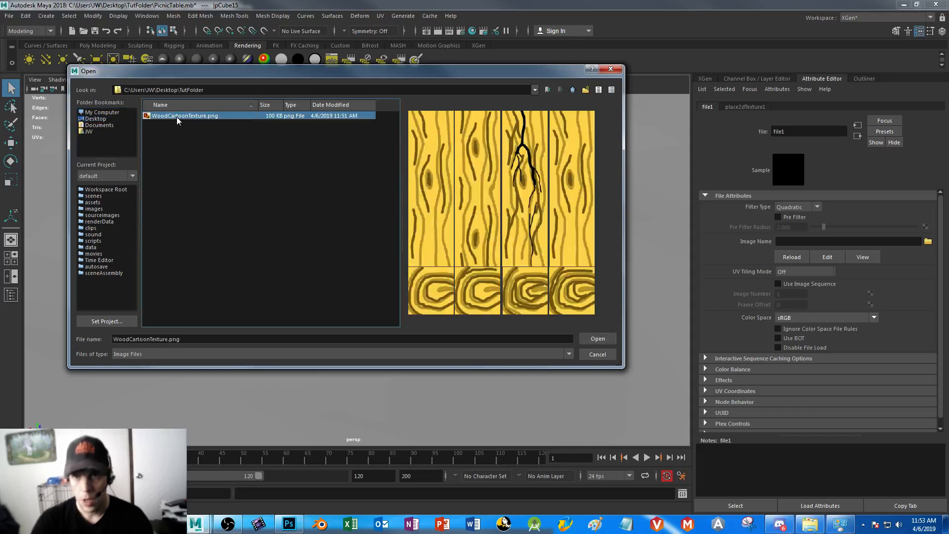
left_click(599, 338)
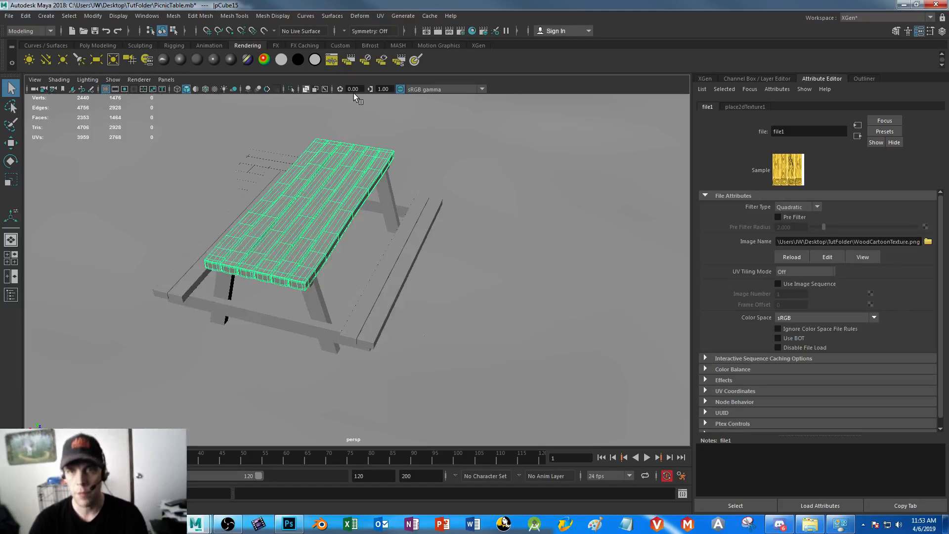
Turn on textured display in the viewport and inspect the wood texture on the tabletop and benches
left_click(215, 89)
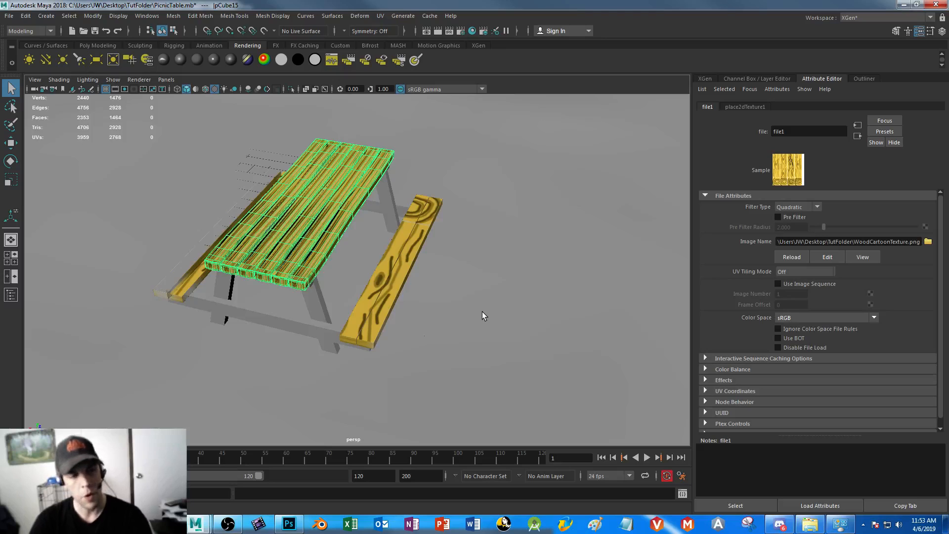
left_click_drag(479, 319, 456, 329, "alt")
left_click(455, 328)
right_click_drag(305, 226, 432, 314, "alt")
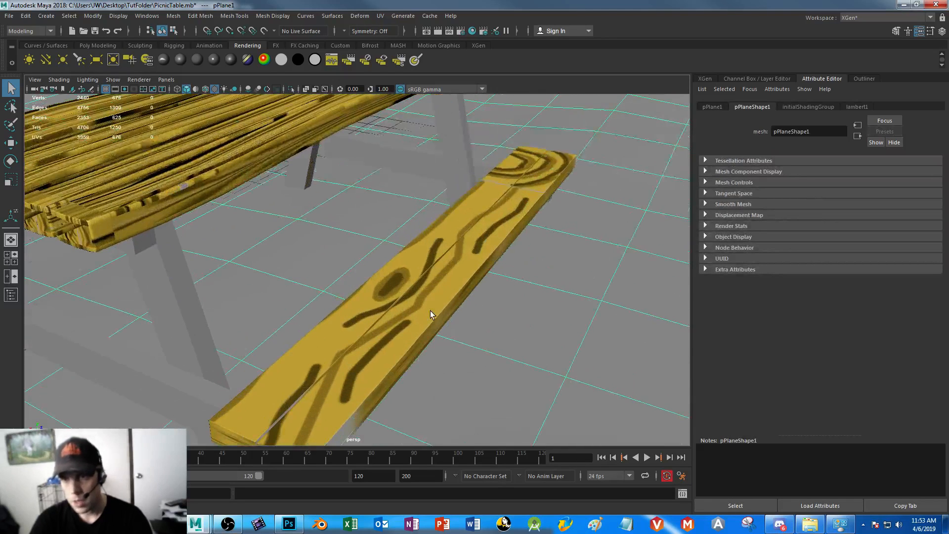
middle_click_drag(395, 276, 436, 286, "alt")
left_click_drag(436, 286, 519, 313, "alt")
left_click_drag(420, 303, 470, 299, "alt")
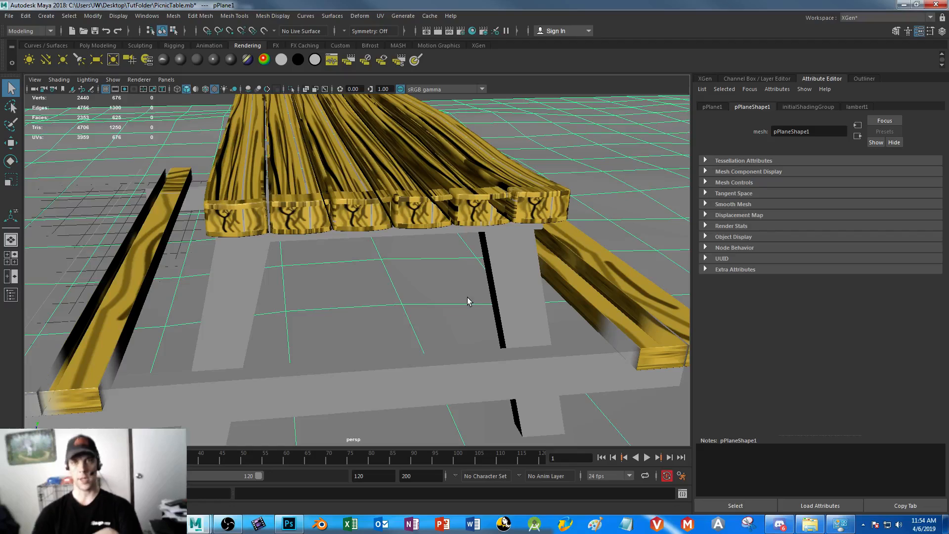
Open the Hypershade and graph the shading network of the blinn2 material
left_click(146, 17)
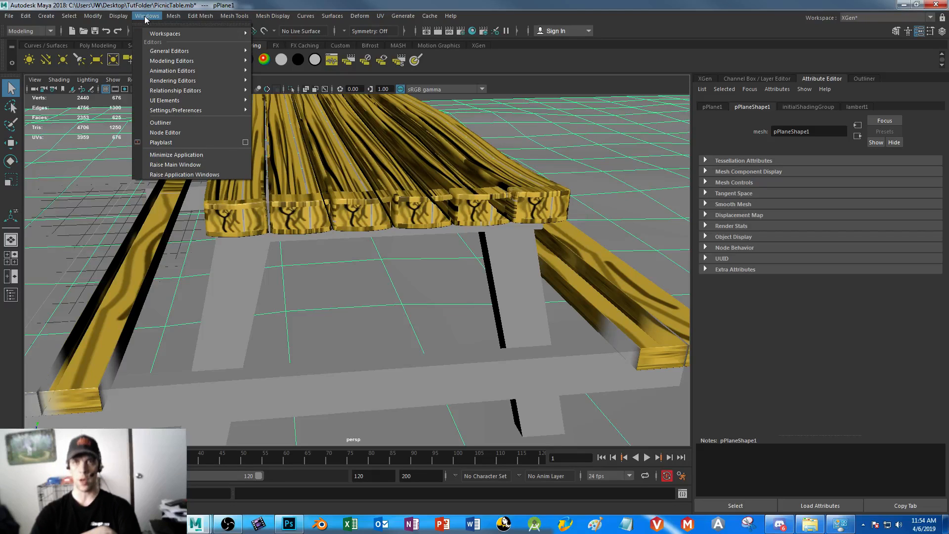
mouse_move(176, 81)
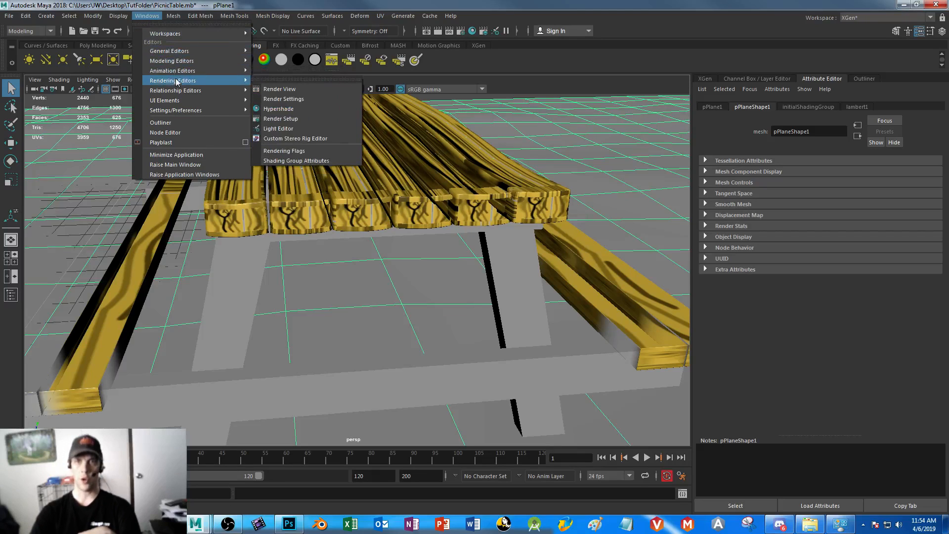
left_click(280, 109)
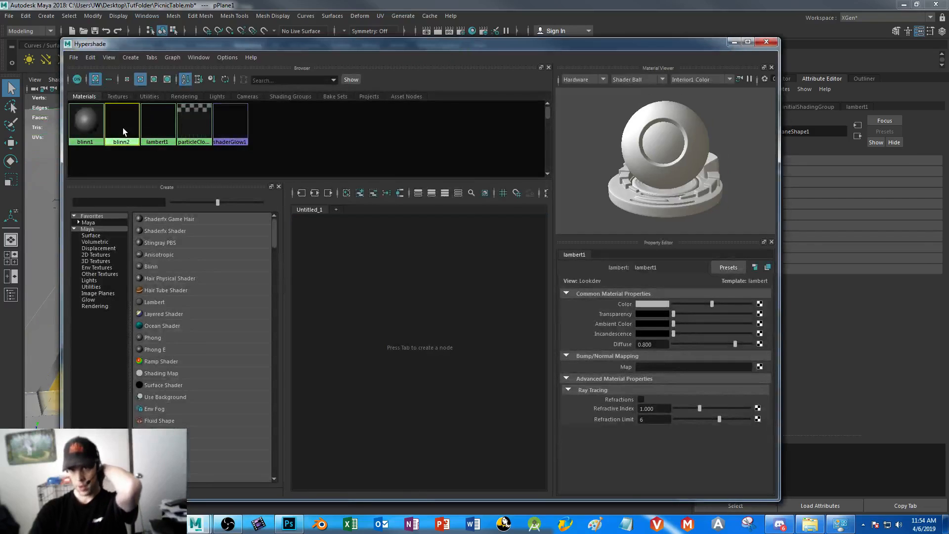
left_click(123, 127)
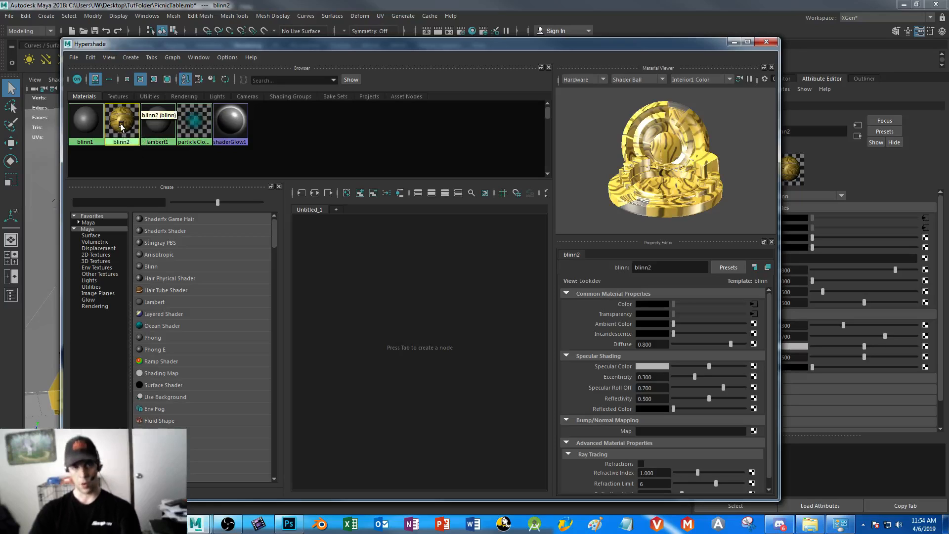
right_click(123, 128)
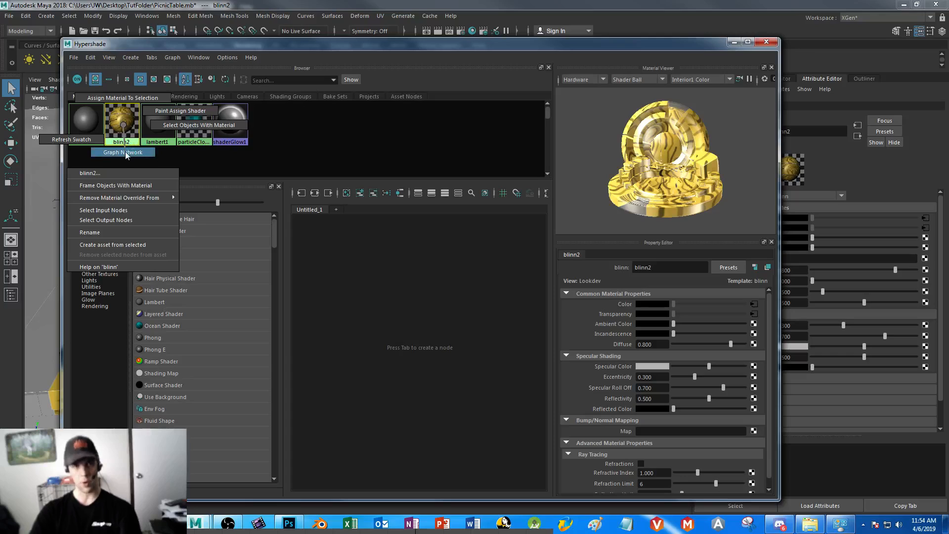
left_click(126, 152)
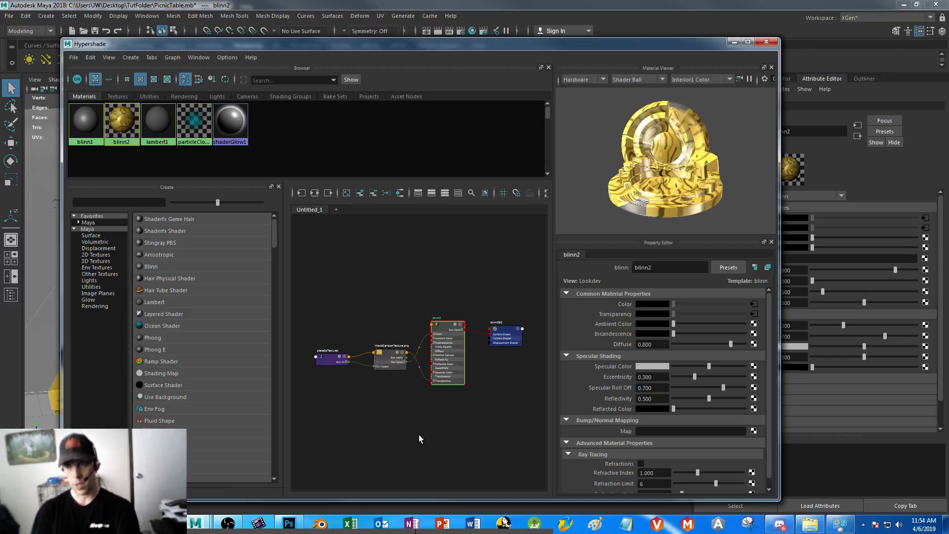
Disconnect the wood texture from blinn2's Transparency input, keeping the Color connection, and minimise the Hypershade
scroll(411, 367, "up", 5)
scroll(431, 379, "down", 3)
scroll(431, 379, "up", 2)
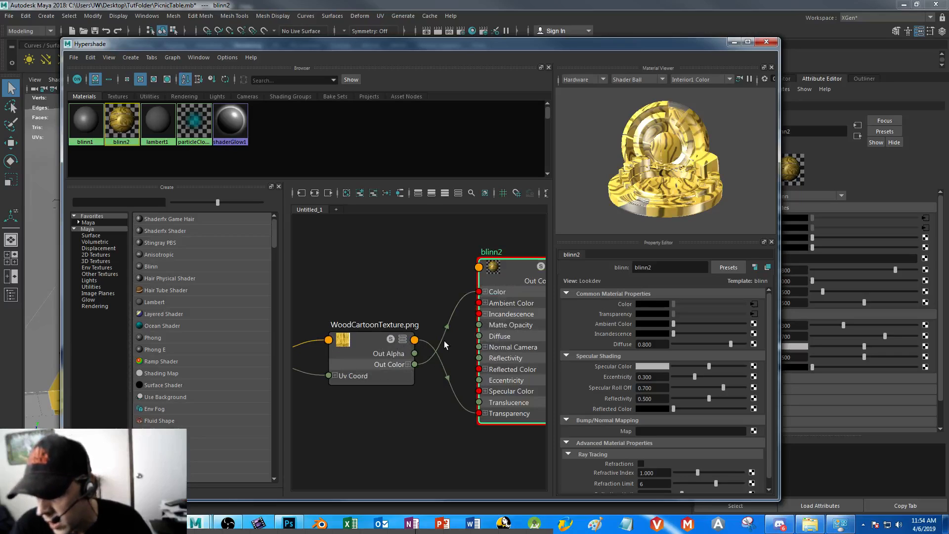
middle_click_drag(506, 441, 451, 409, "alt")
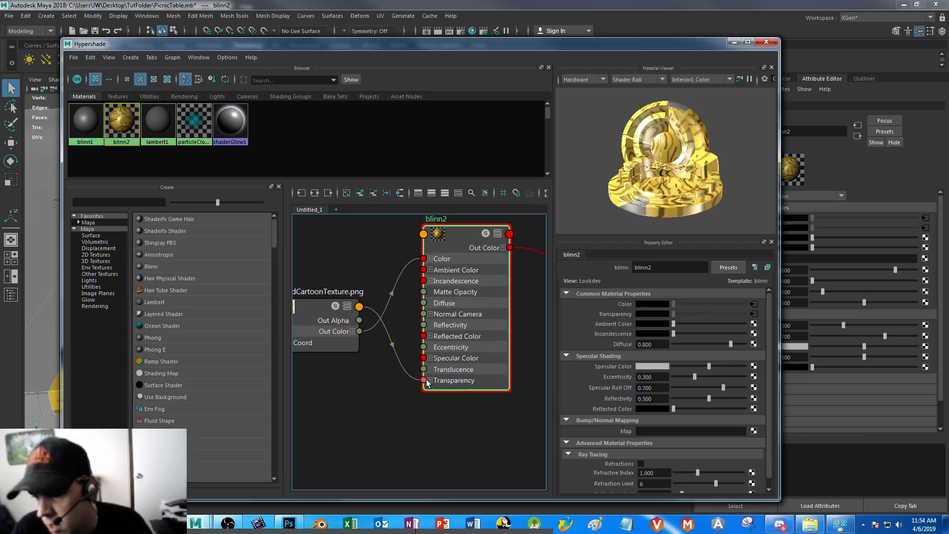
left_click_drag(390, 344, 370, 407)
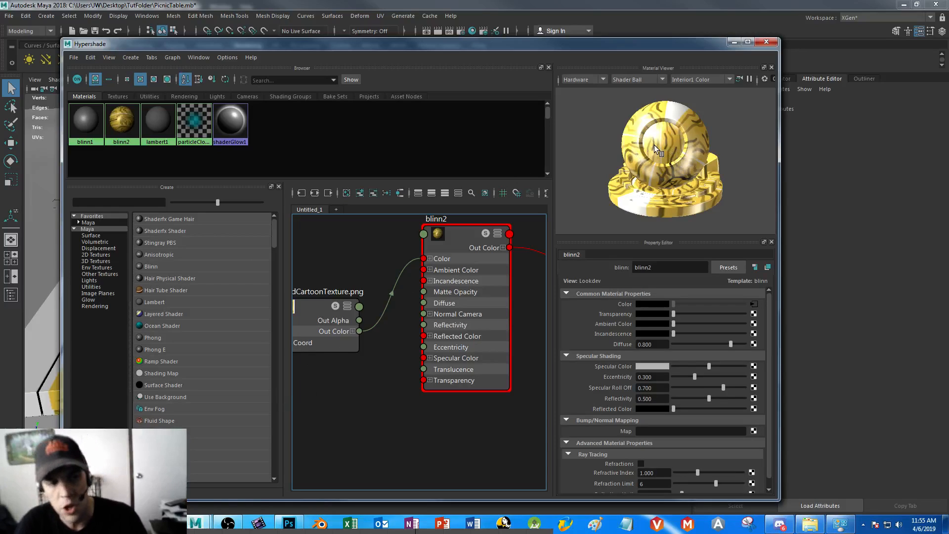
left_click(734, 42)
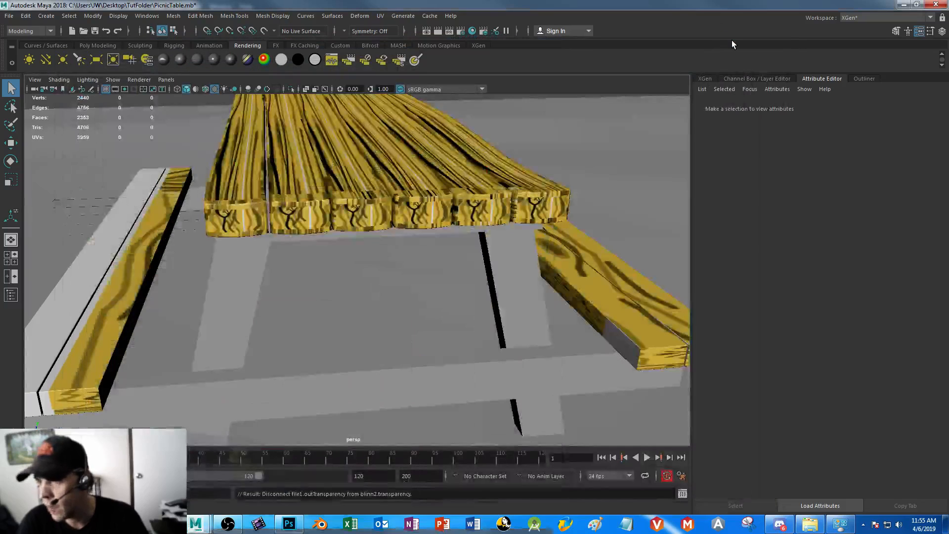
Open the UV Editor and select the bench planks to show their UV layout over the wood texture
left_click_drag(247, 275, 268, 251, "alt")
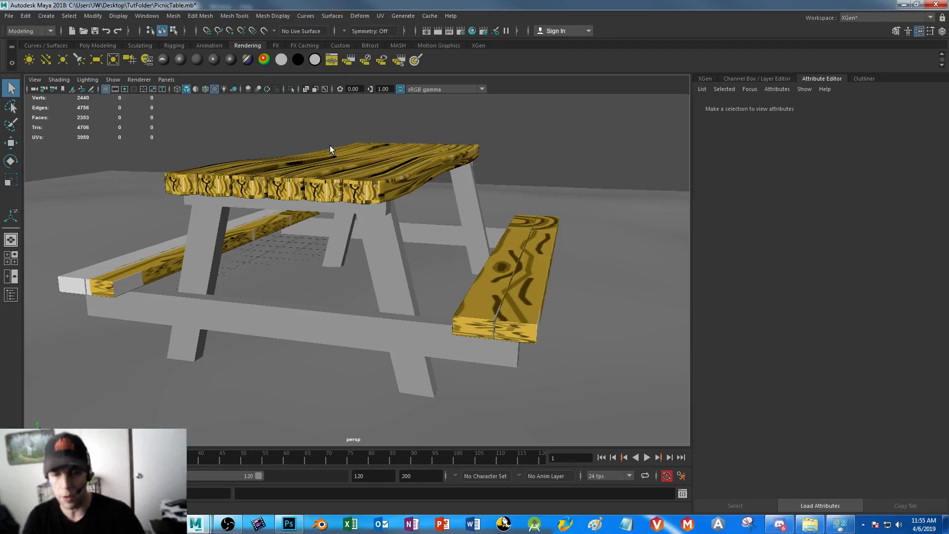
left_click(383, 18)
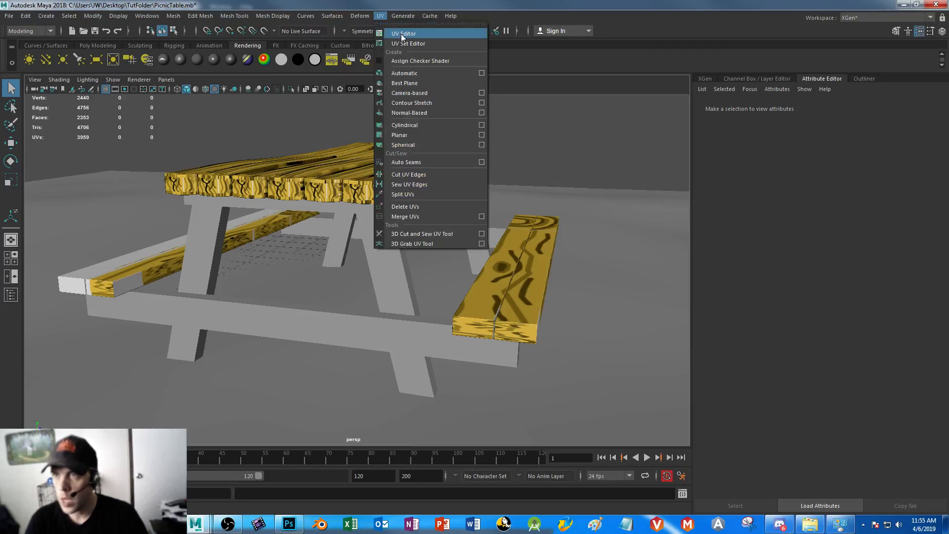
left_click(421, 33)
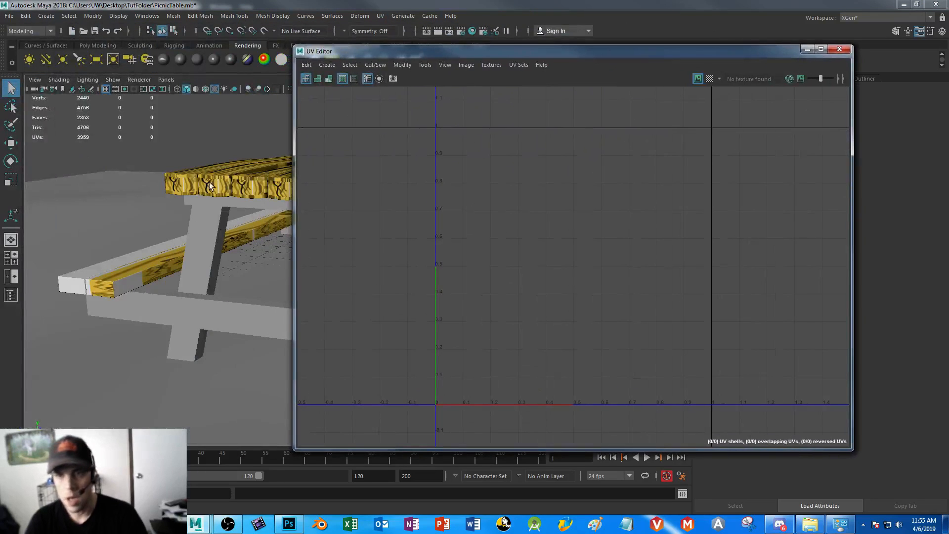
left_click(209, 184)
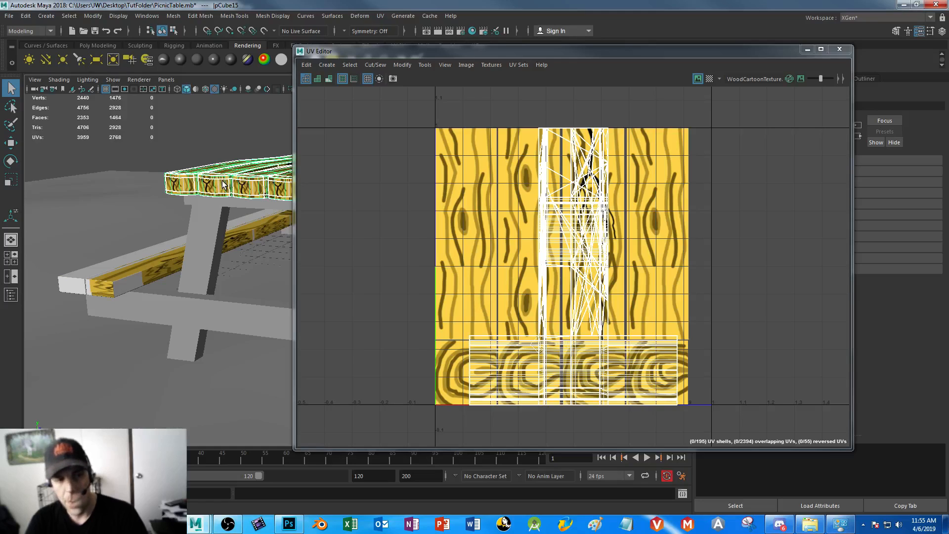
left_click(135, 270)
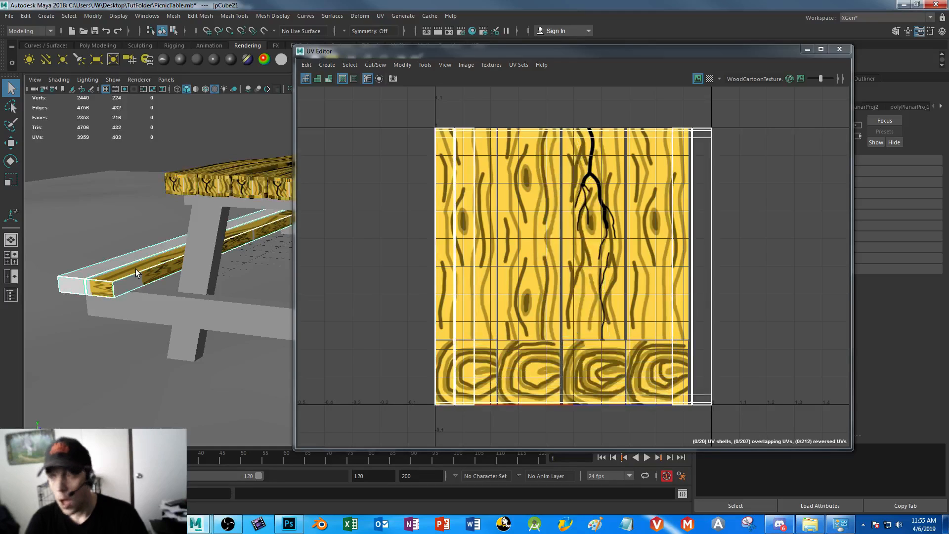
Try to move the bench UVs at the upper-left corner of the texture in UV component mode
right_click(699, 193)
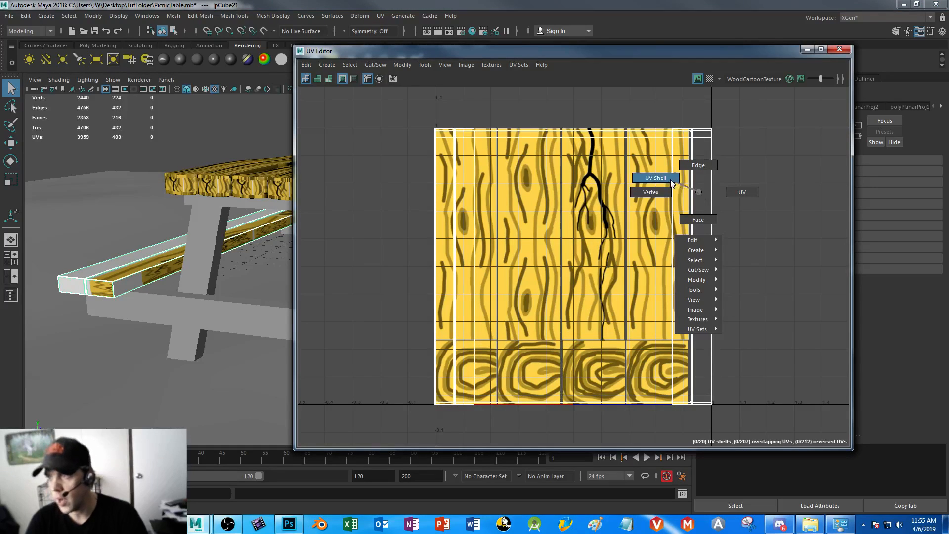
right_click_drag(698, 193, 743, 191)
left_click_drag(426, 120, 535, 132)
key("w")
key("ctrl+z")
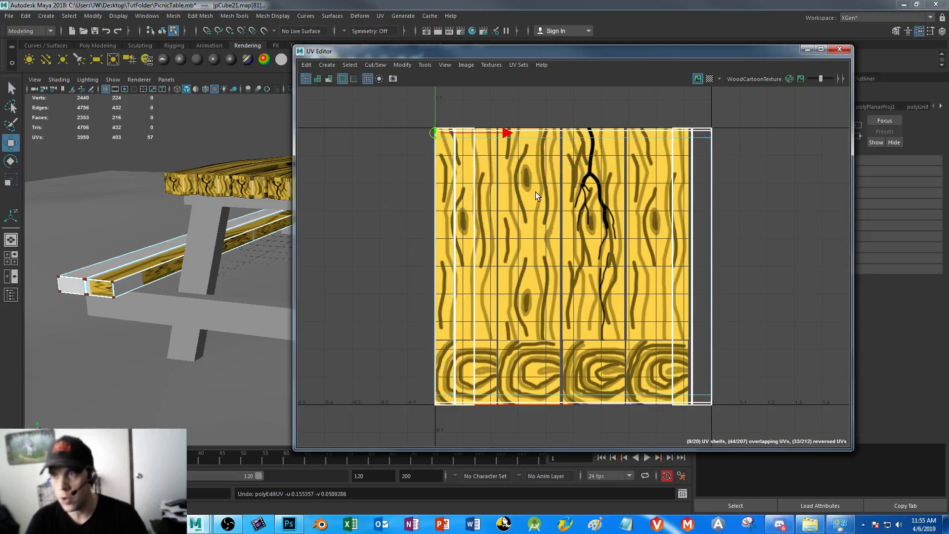
Switch to UV shell selection and move the wide overlapping bench shells off the texture, past its left edge
right_click_drag(696, 147, 652, 132)
left_click(443, 179)
left_click_drag(515, 266, 424, 266)
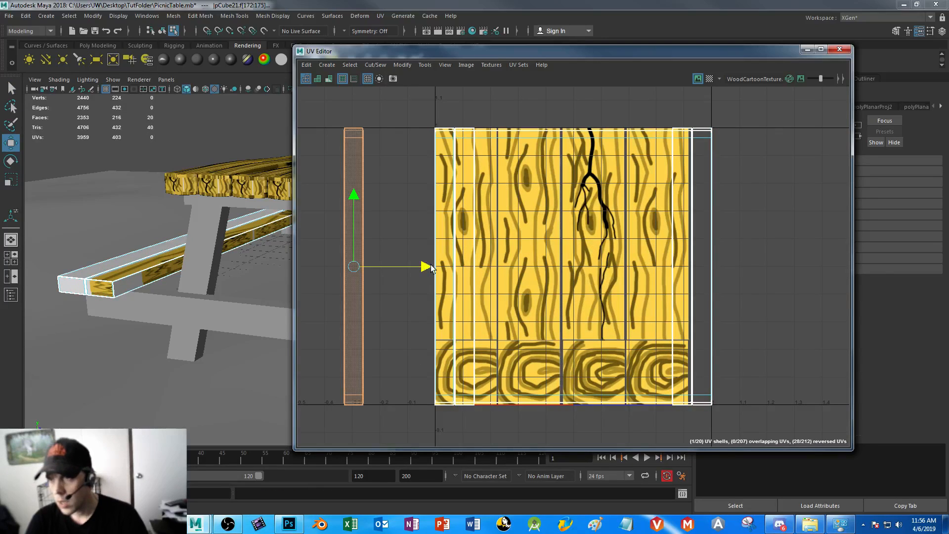
key("ctrl+z")
left_click(581, 238)
left_click_drag(193, 251, 117, 252, "alt")
left_click_drag(160, 291, 157, 267, "alt")
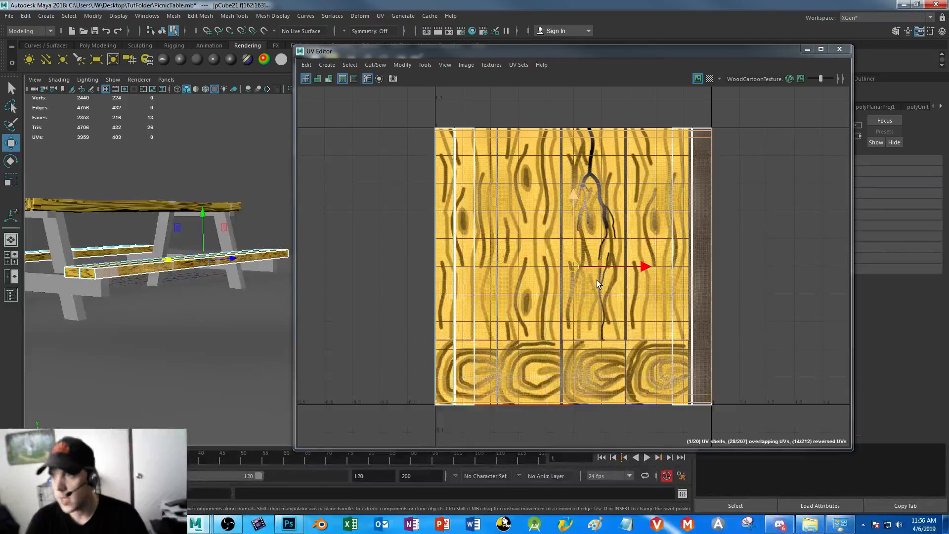
left_click_drag(650, 267, 415, 267)
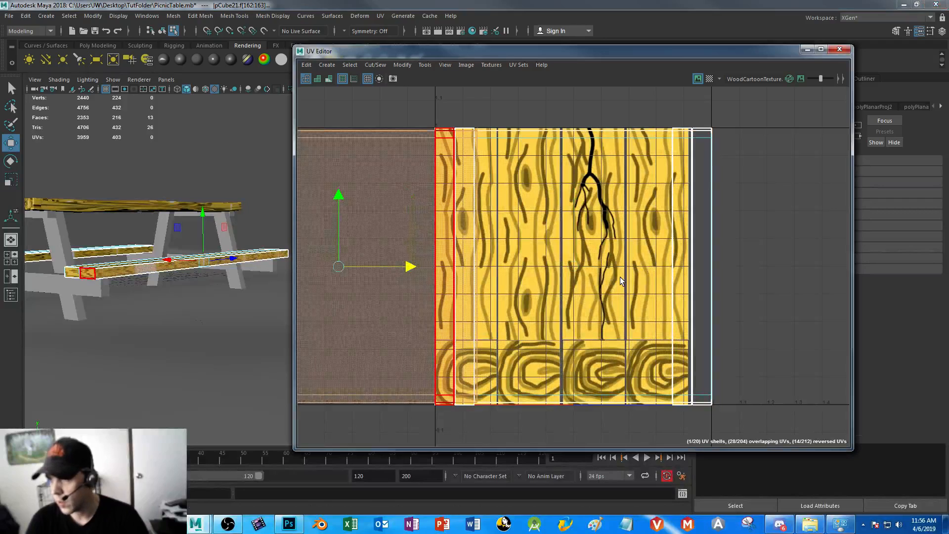
key("ctrl+z")
left_click_drag(547, 203, 567, 252)
left_click_drag(643, 267, 309, 252)
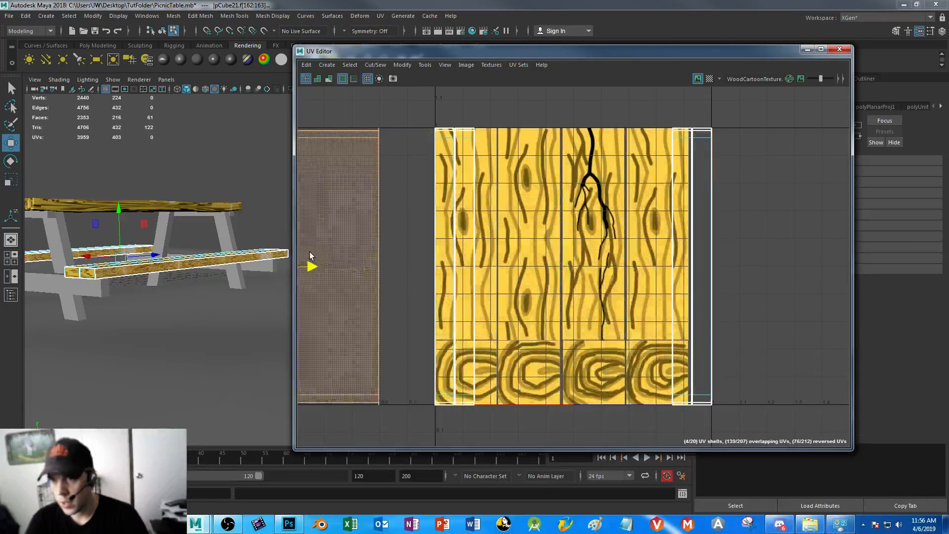
Move the narrow bench shell from the texture's left edge onto the third painted plank
left_click(438, 195)
left_click_drag(524, 266, 627, 245)
left_click_drag(552, 173, 553, 175)
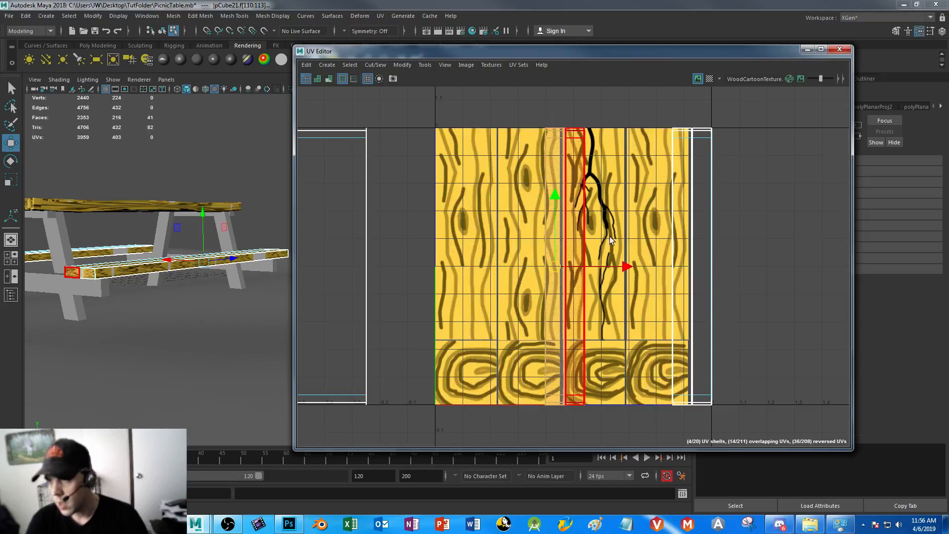
Scale the wide overlapping bench shells down to the first painted plank's width and align them with that plank
mouse_move(625, 265)
left_mouse_down()
mouse_move(518, 264)
mouse_move(645, 268)
mouse_move(607, 268)
left_mouse_up()
key("r")
key("w")
left_click_drag(532, 266, 538, 267)
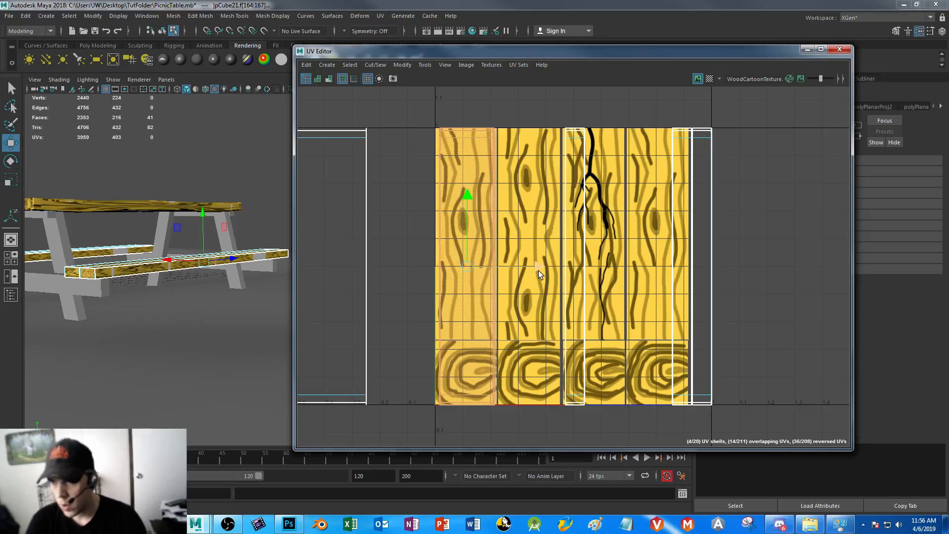
key("r")
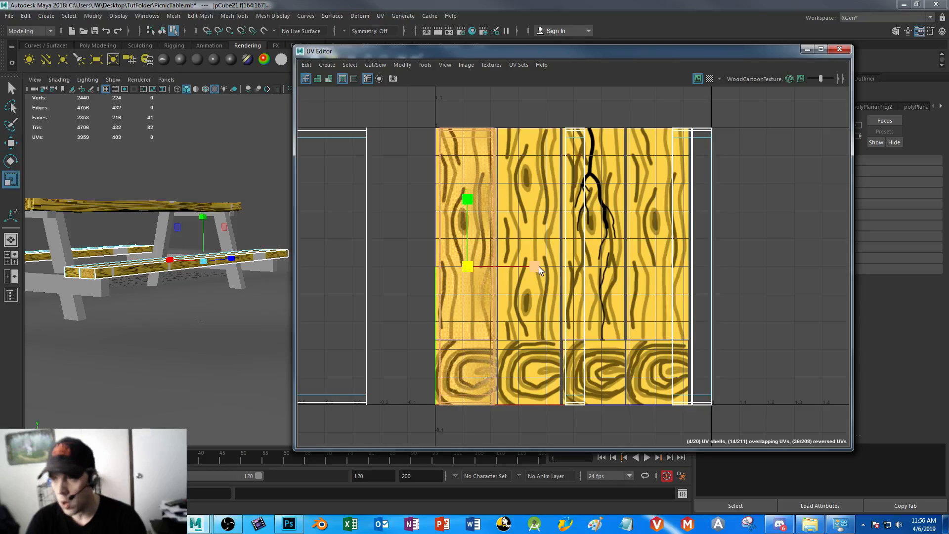
left_click_drag(536, 266, 534, 264)
key("w")
key("r")
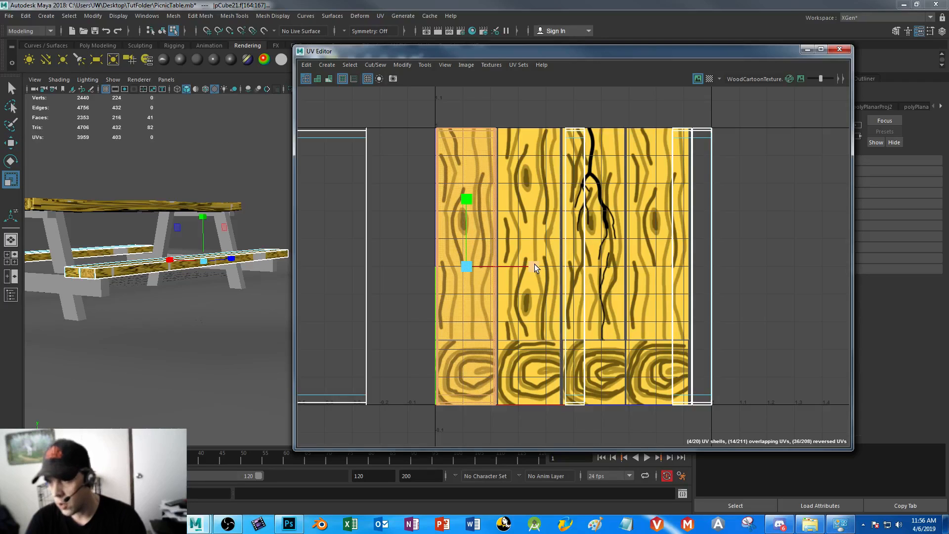
key("w")
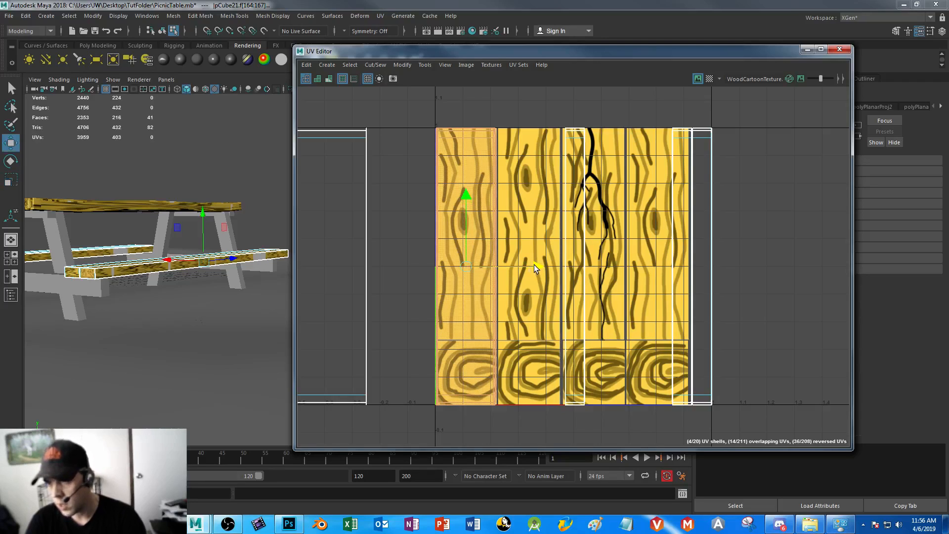
Shorten the bench shells on the first painted plank and move them up so they end above the end-grain rings
scroll(506, 247, "up", 4)
scroll(578, 216, "up", 4)
middle_click_drag(612, 321, 856, 214, "alt")
middle_click_drag(695, 275, 540, 227, "alt")
scroll(561, 269, "down", 7)
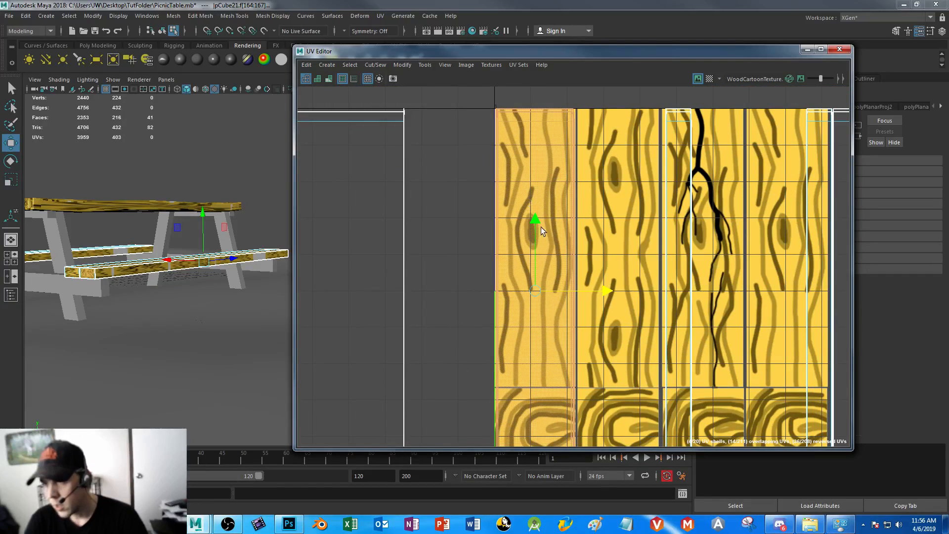
key("r")
left_click_drag(536, 223, 537, 177)
key("w")
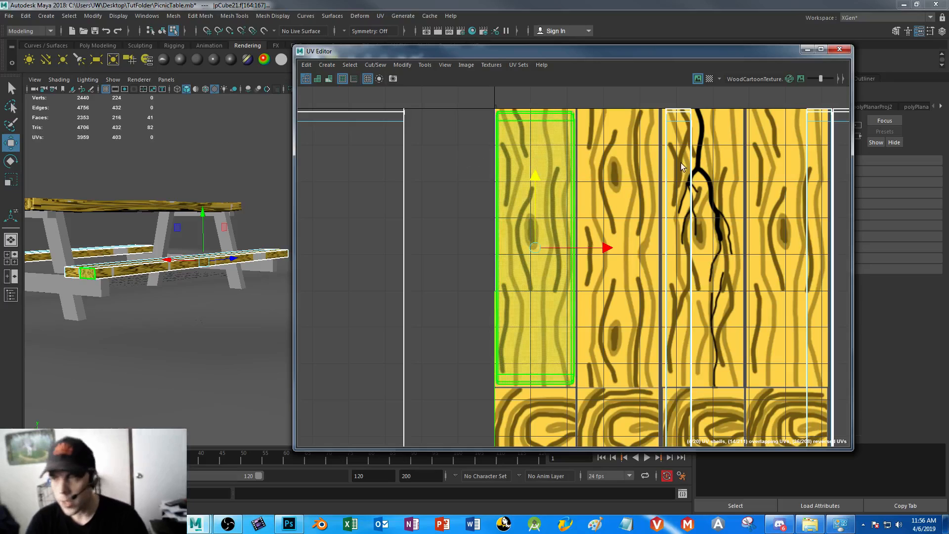
Inspect the wood grain on the tops and ends of the bench planks in the viewport
key("f")
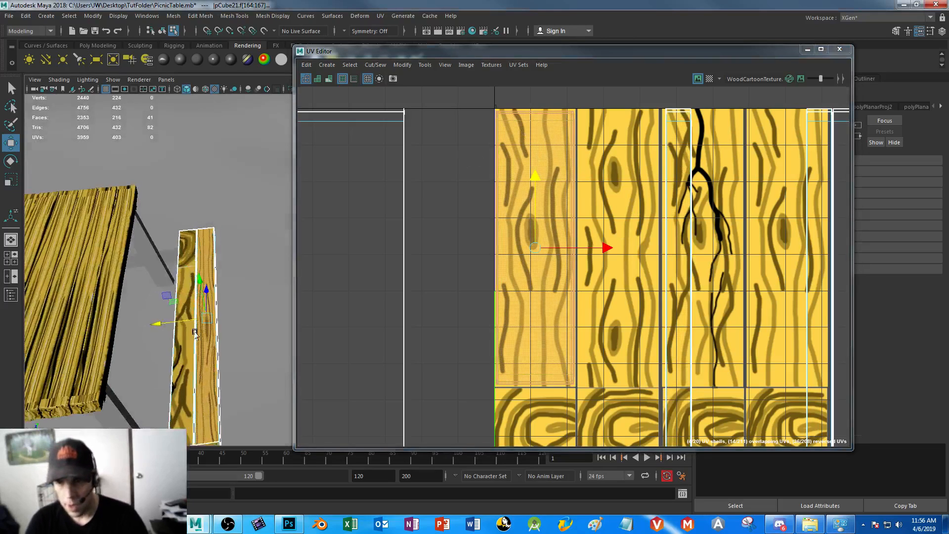
middle_click_drag(278, 295, 290, 279, "alt")
left_click_drag(214, 332, 238, 252, "alt")
right_click_drag(239, 317, 269, 220)
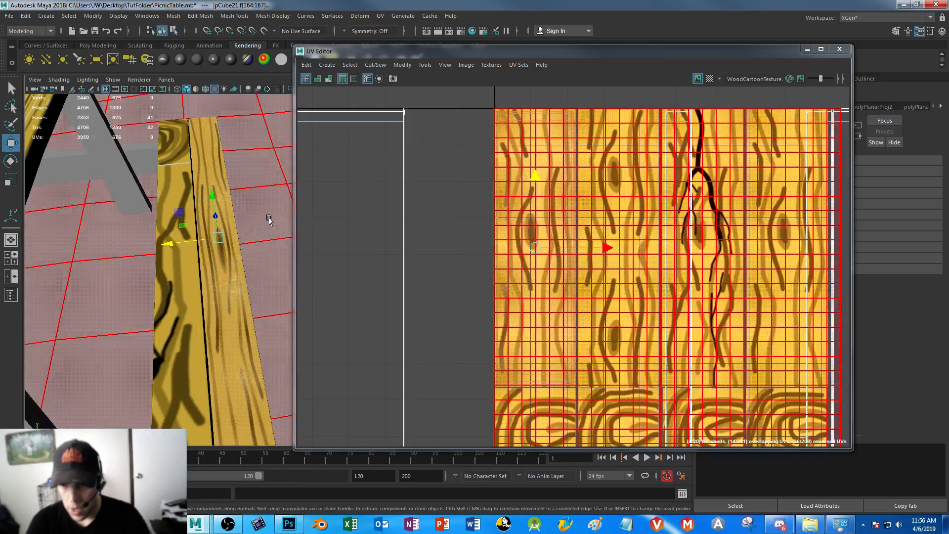
key("f")
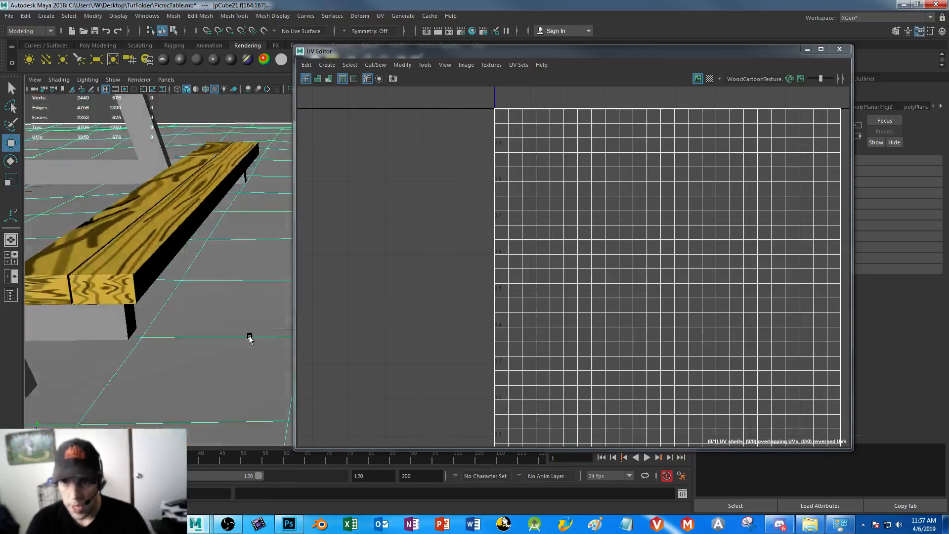
left_click(158, 254)
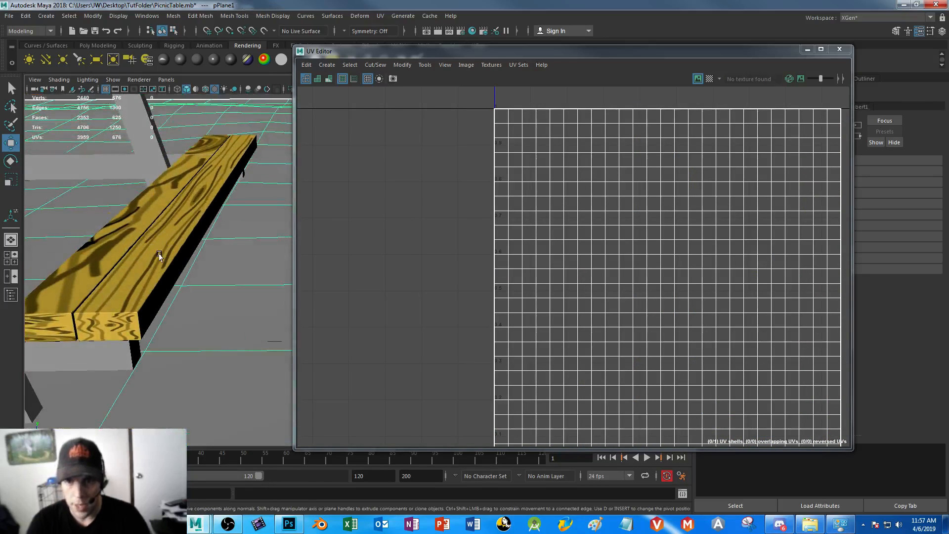
Move the UV shell of the outer bench plank's end face onto the first end-grain ring pattern and scale it to fit
right_click_drag(114, 327, 166, 254)
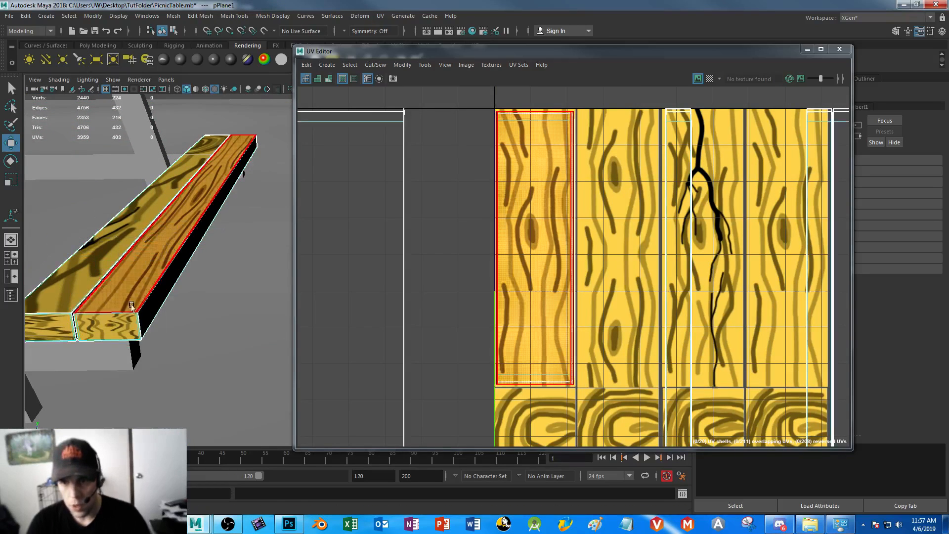
left_click(107, 326)
middle_click_drag(648, 287, 533, 194, "alt")
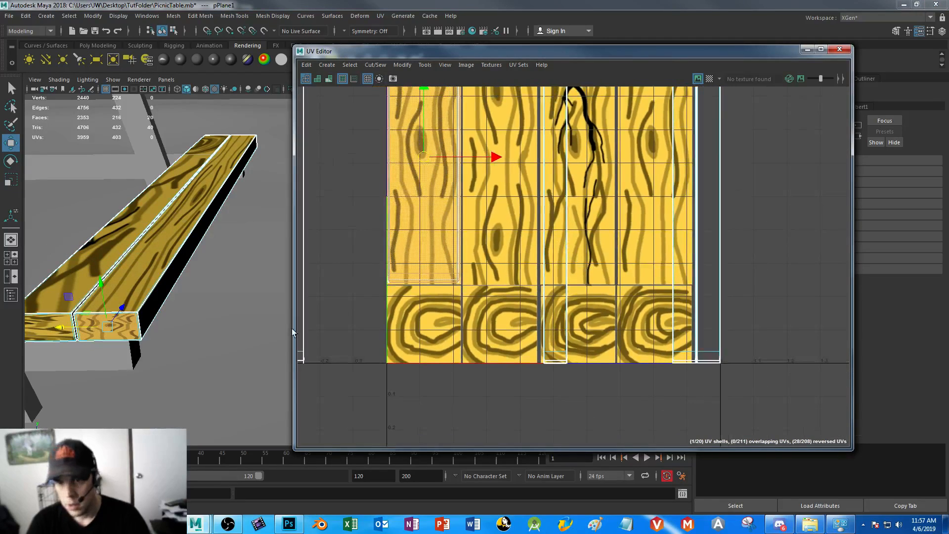
left_click(411, 155)
left_click_drag(428, 158, 425, 323)
key("r")
left_click_drag(427, 274, 423, 304)
key("w")
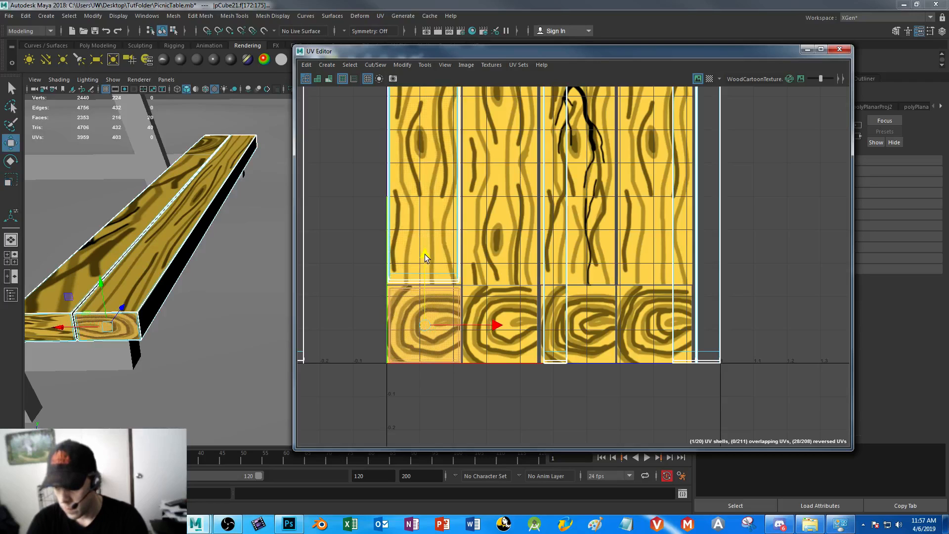
Select the UV shell of the outer bench plank's long outward-facing side
left_click(202, 270)
left_click_drag(217, 343, 213, 316, "alt")
left_click_drag(223, 198, 161, 224, "alt")
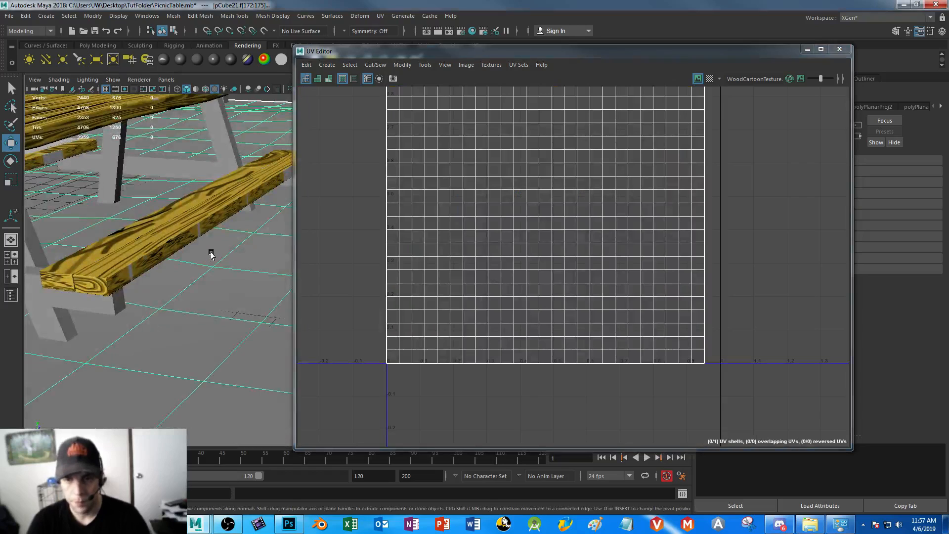
left_click_drag(211, 252, 196, 270, "alt")
left_click(189, 256)
right_click_drag(191, 239, 228, 267)
left_click(193, 261)
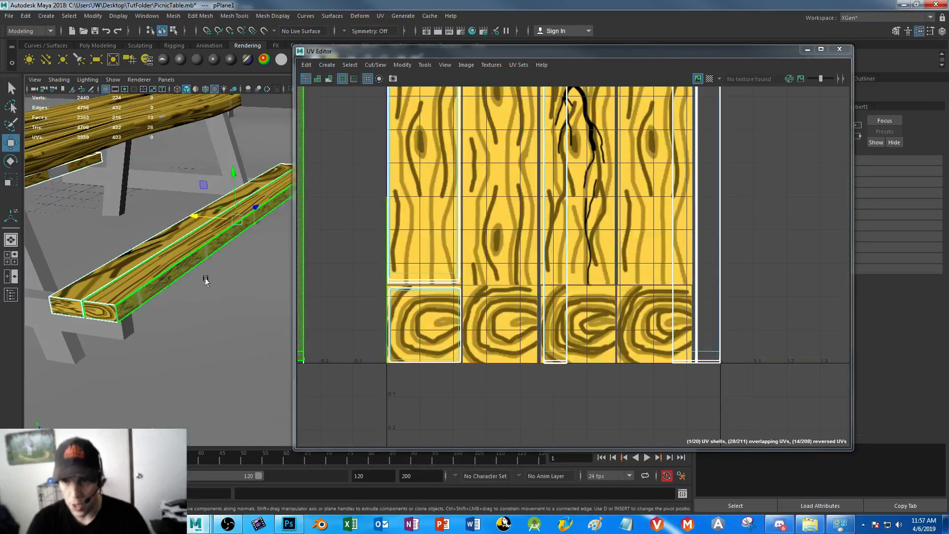
Move the bench side's UV shell from outside the texture onto the first painted plank and narrow it to that plank's width
right_click_drag(522, 285, 373, 165, "alt")
middle_click_drag(523, 241, 694, 268, "alt")
right_click_drag(694, 268, 545, 242, "alt")
left_click(539, 256)
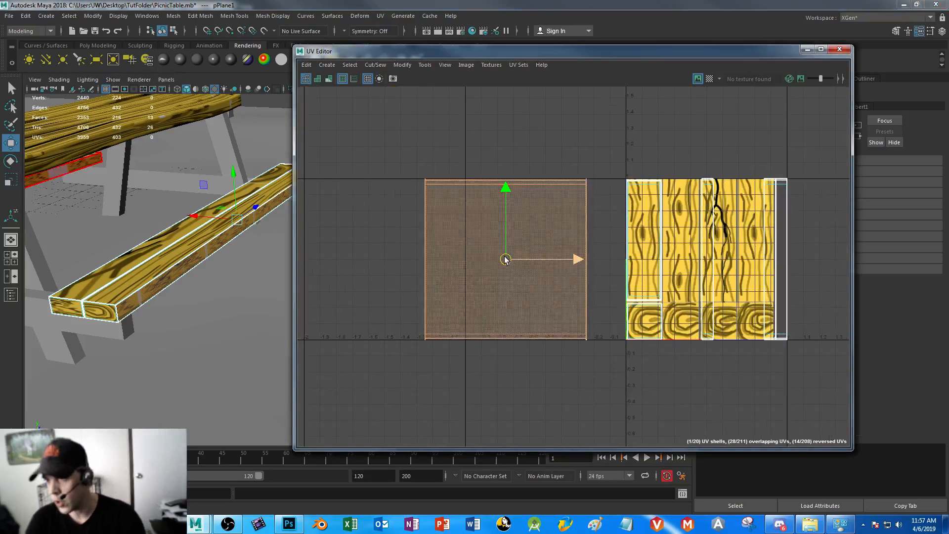
left_click_drag(508, 250, 655, 239)
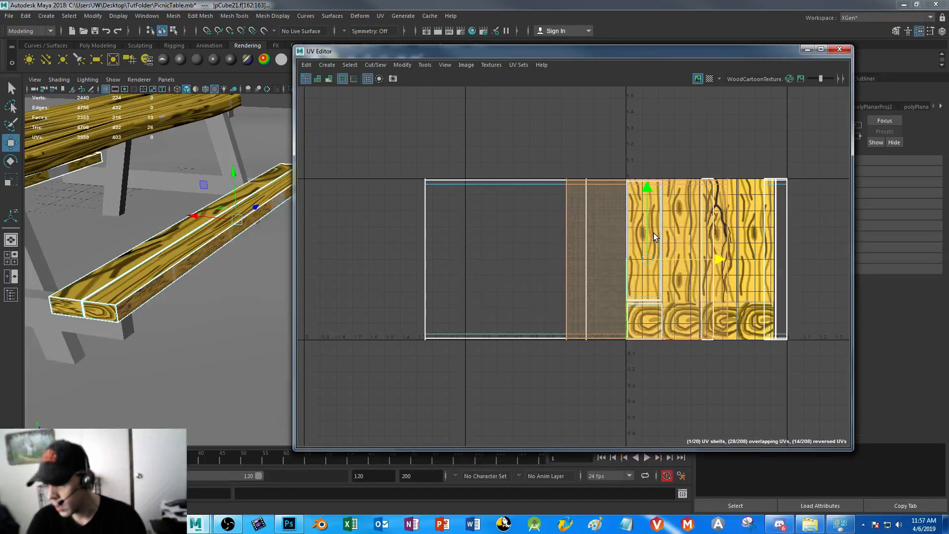
key("r")
left_click_drag(714, 257, 662, 259)
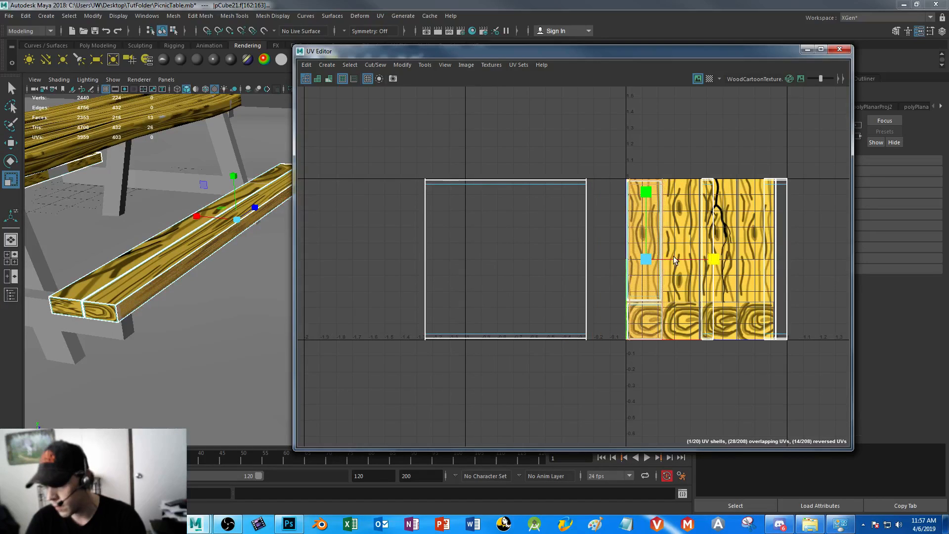
key("w")
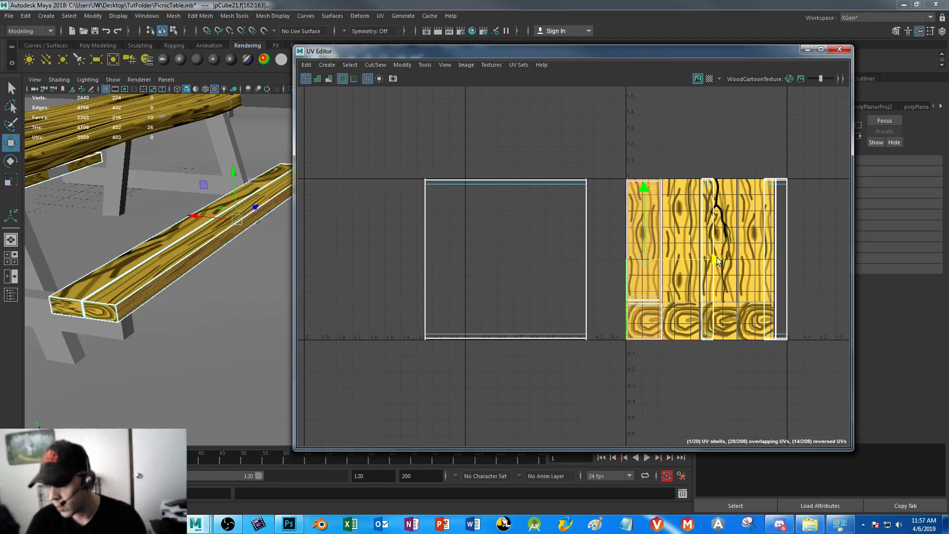
Fit the bench side's shell above the end-grain rings and narrow it to a strip along the first plank's outer edge
left_click_drag(644, 189, 645, 169)
key("r")
key("w")
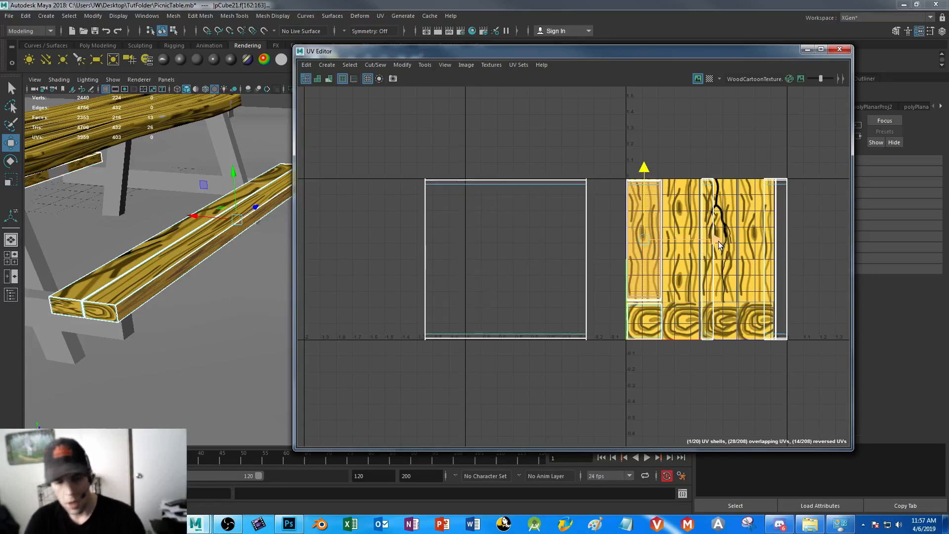
key("r")
left_click_drag(706, 237, 695, 237)
key("w")
key("r")
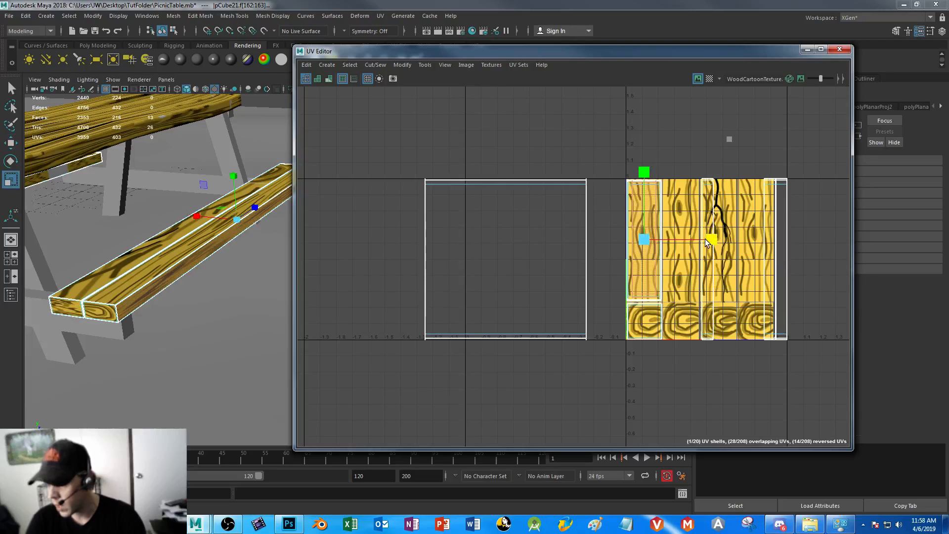
key("w")
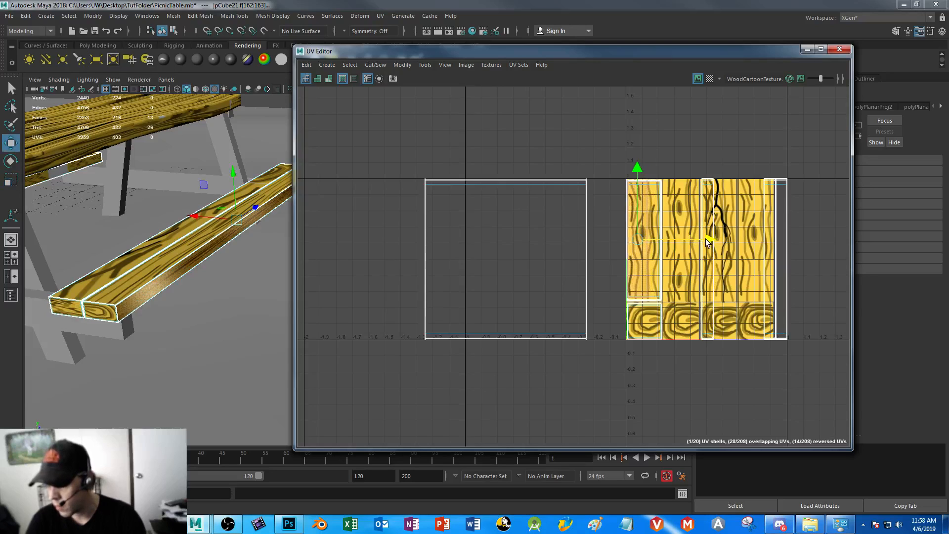
Clear the selection, examine the retextured bench from its side and end, and minimize the UV Editor
left_click(244, 326)
left_click_drag(244, 326, 200, 284, "alt")
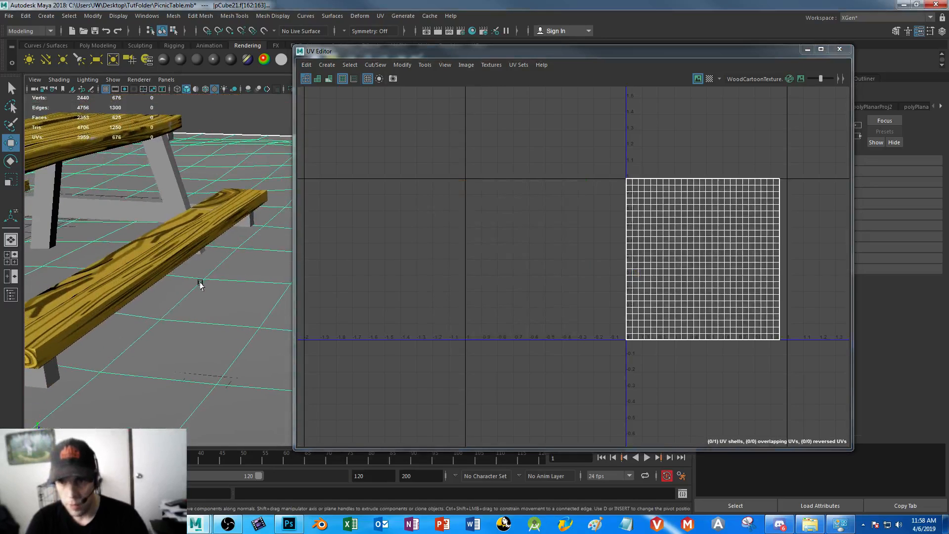
left_click(259, 143)
left_click_drag(149, 308, 270, 291, "alt")
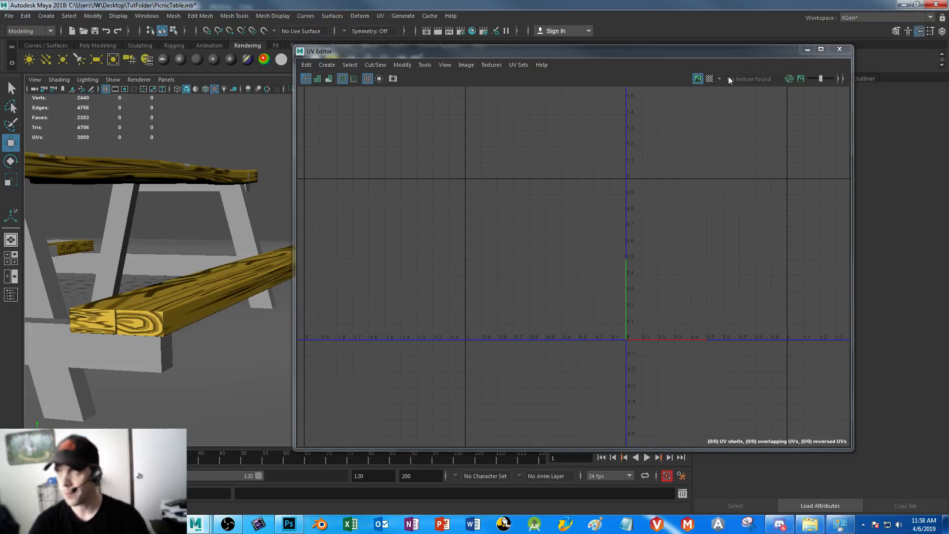
left_click(806, 49)
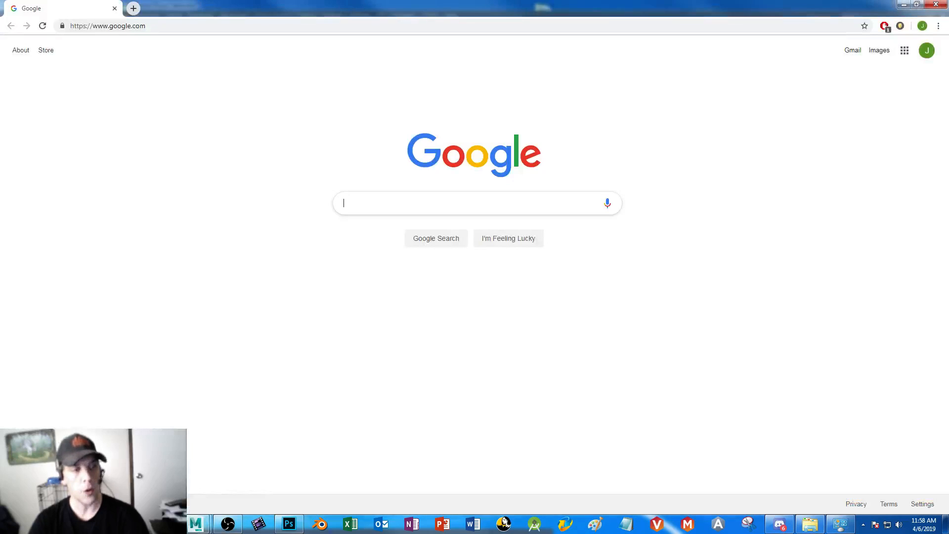
Switch to Chrome and search Google for "wood texture"
left_click(206, 24)
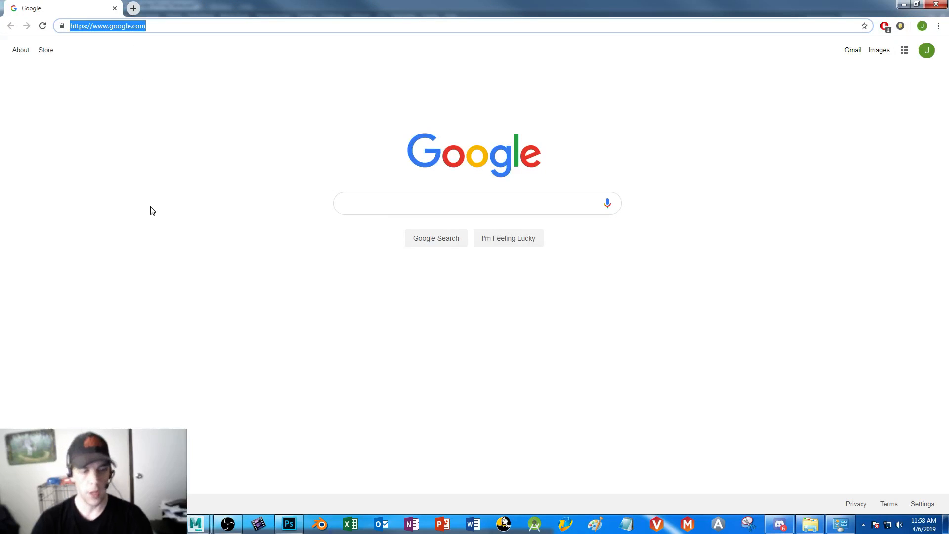
type("wood text")
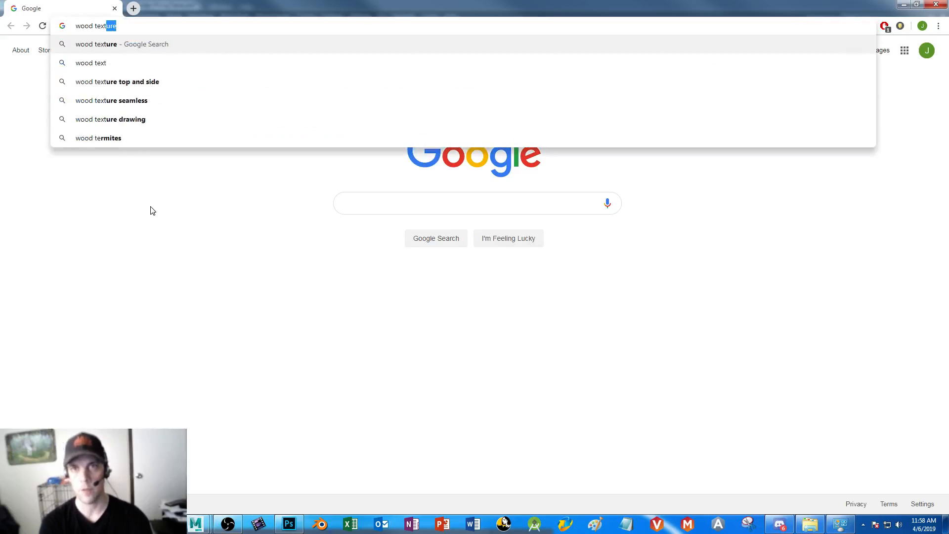
key("Return")
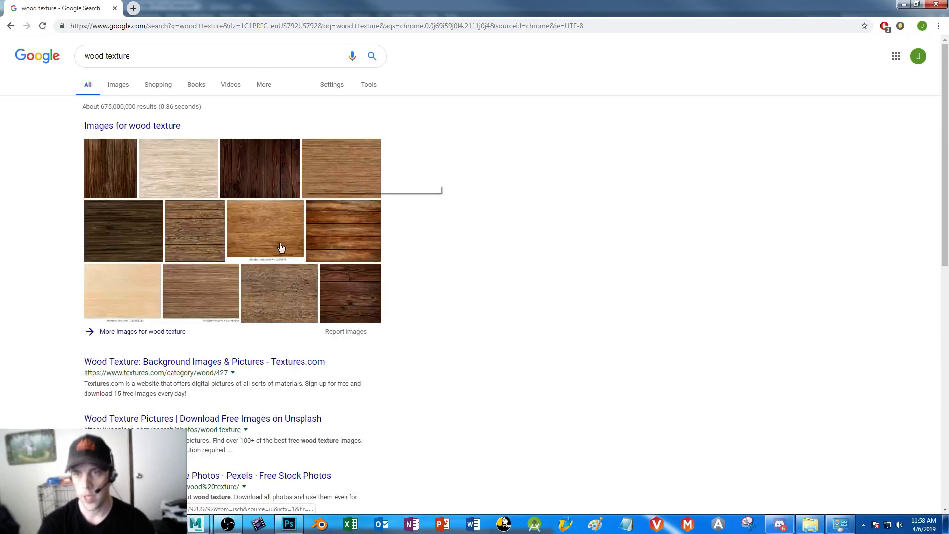
Open the image results, visit the first Pexels result, and open the Close-up of Wooden Plank photo
left_click(272, 161)
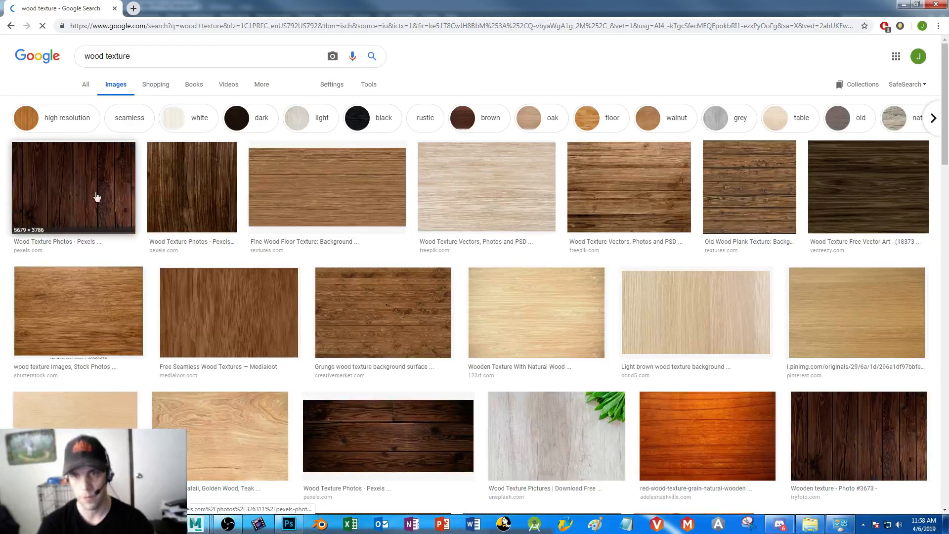
left_click(97, 197)
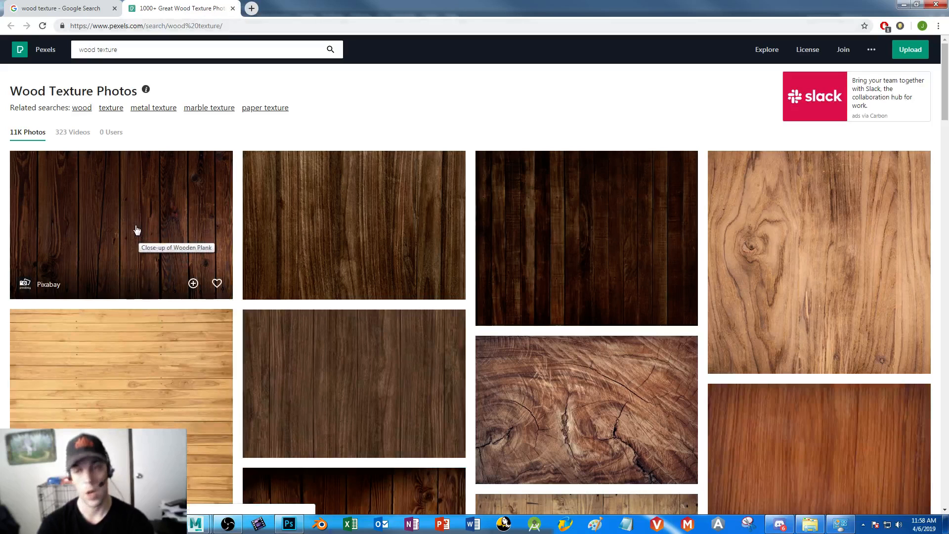
left_click(135, 219)
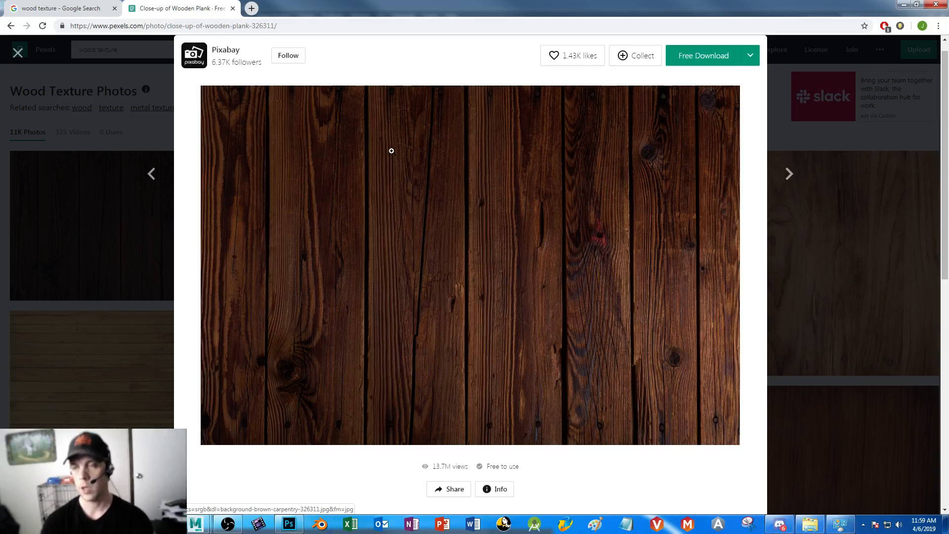
Save the wooden plank photo as the JPEG pexels-photo-326311 in the picnicTable folder and close the Pexels page
right_click(392, 151)
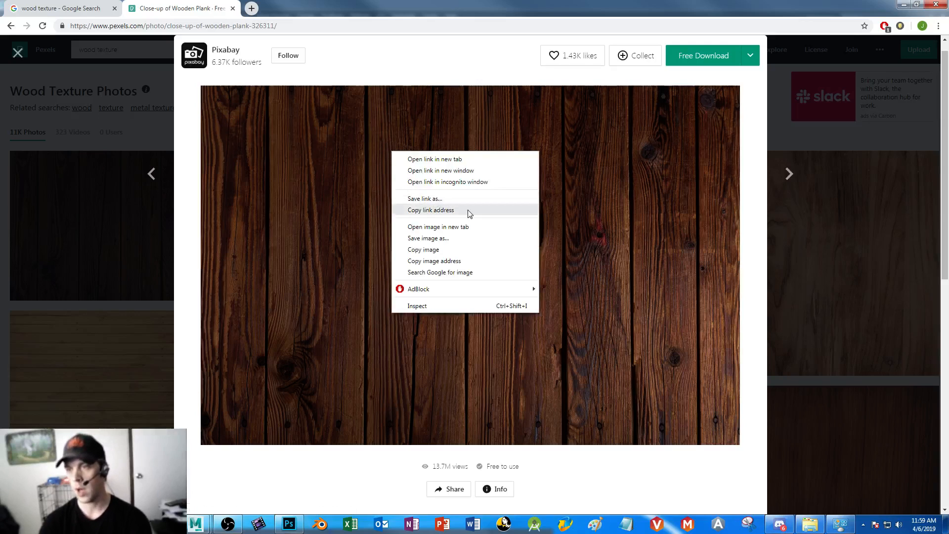
left_click(464, 239)
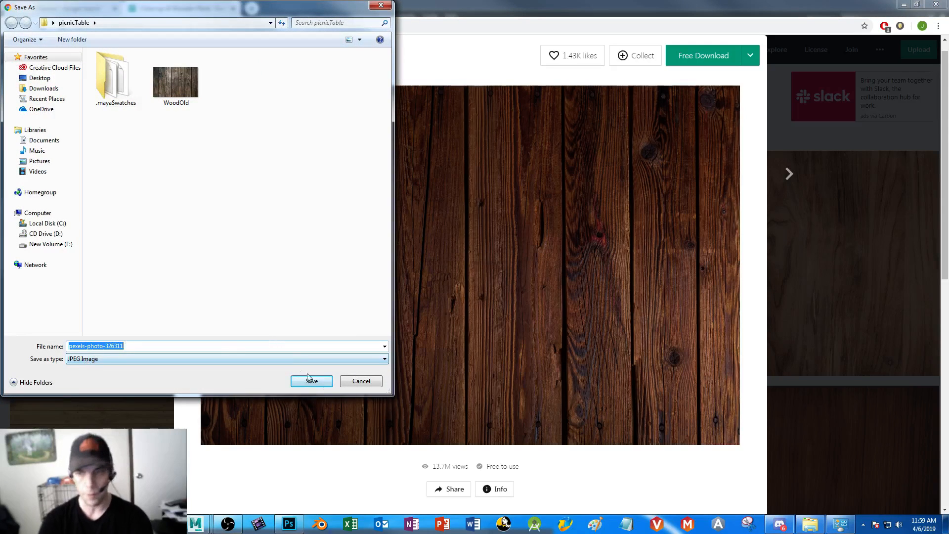
left_click(321, 383)
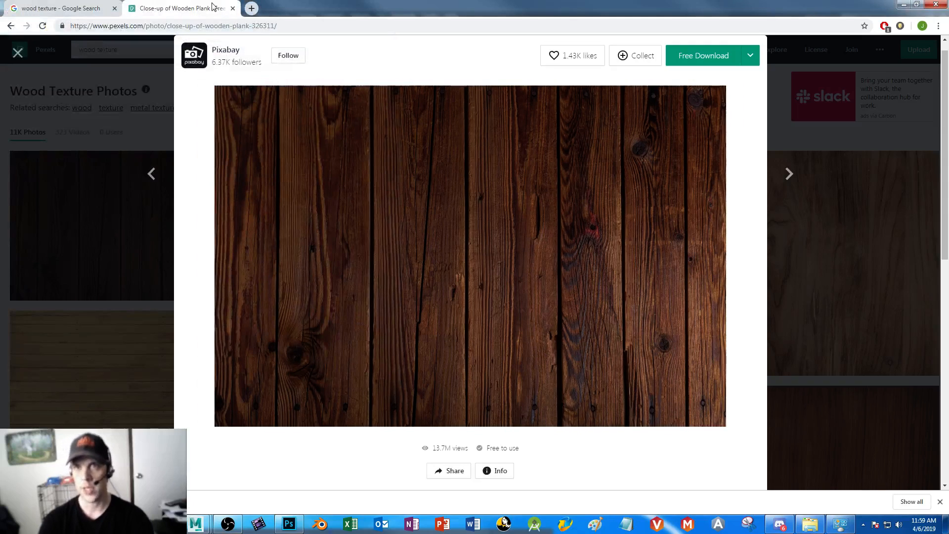
left_click(232, 8)
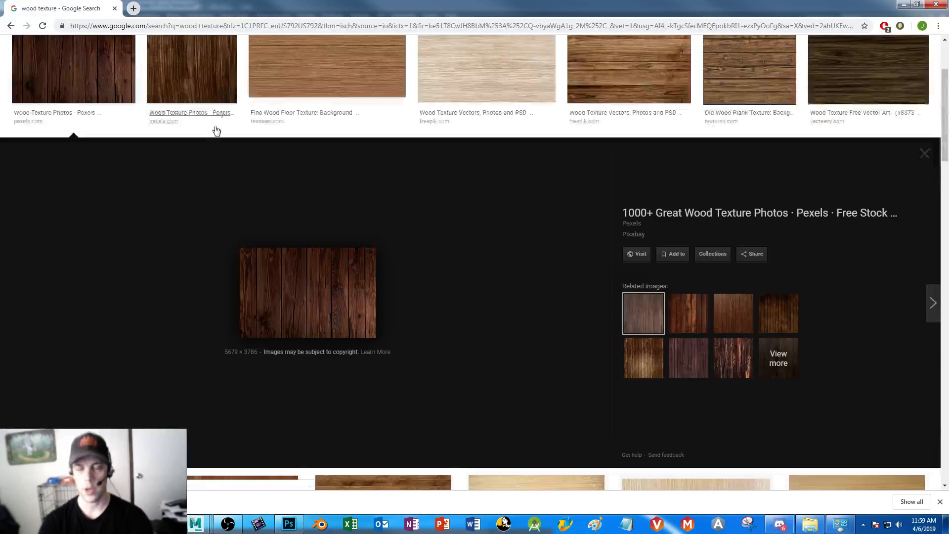
Change the image search to "wood texture end" to find end-grain wood pictures
scroll(325, 167, "up", 3)
left_click(141, 55)
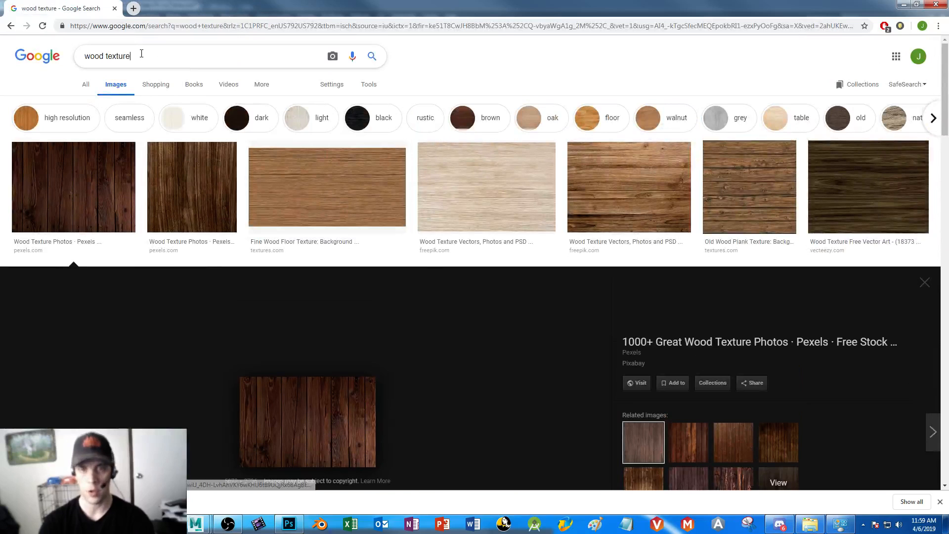
type("ed")
key("Return")
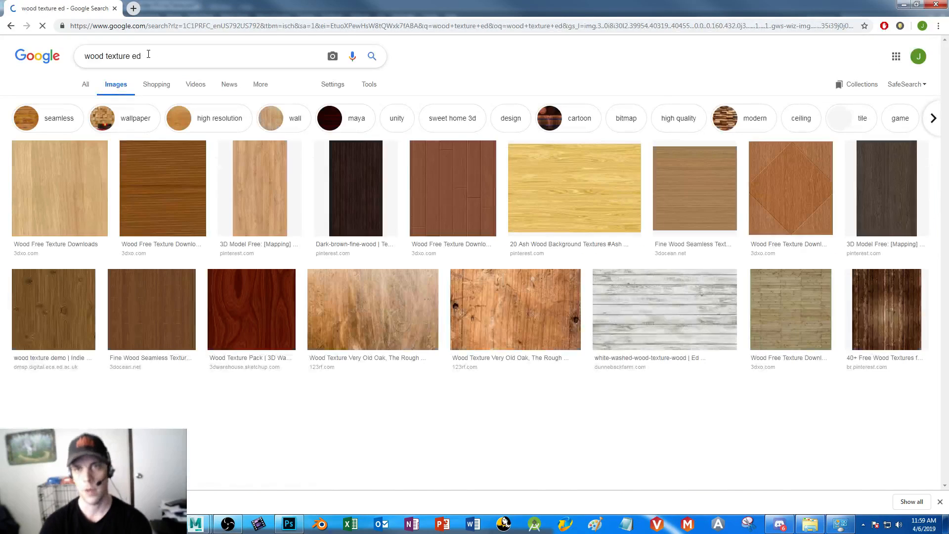
key("Return")
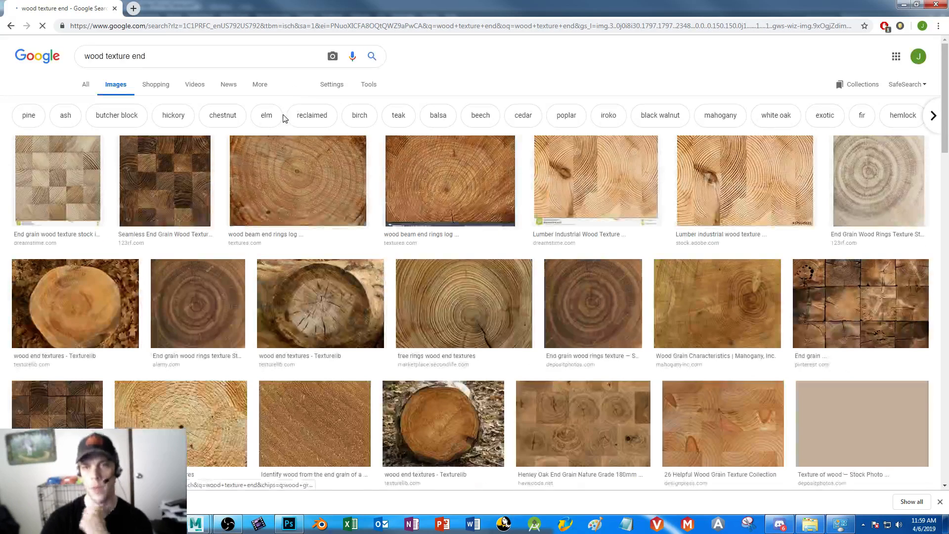
Inspect the first two end-grain block images, from Dreamstime and 123RF, in separate tabs and close both
right_click(55, 177)
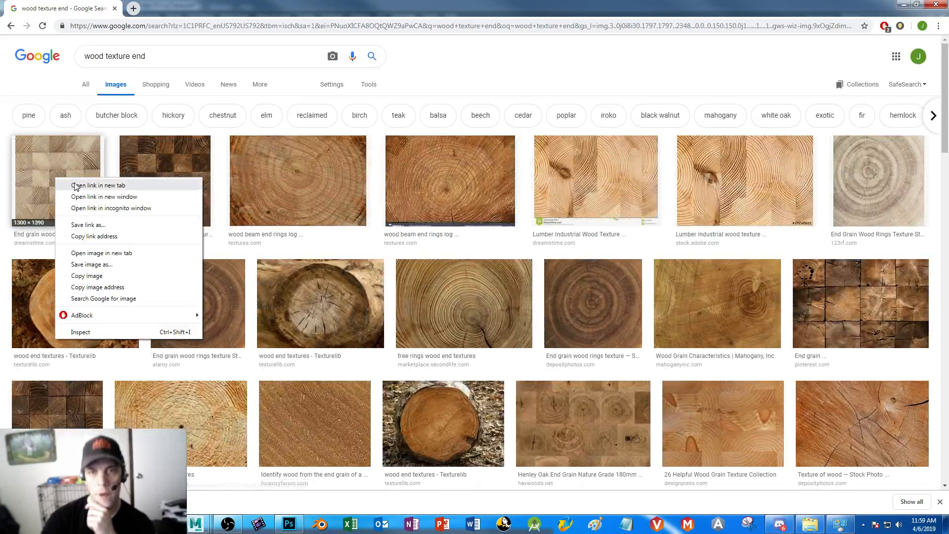
left_click(75, 186)
left_click(178, 8)
left_click(35, 11)
right_click(161, 180)
left_click(179, 187)
left_click(297, 9)
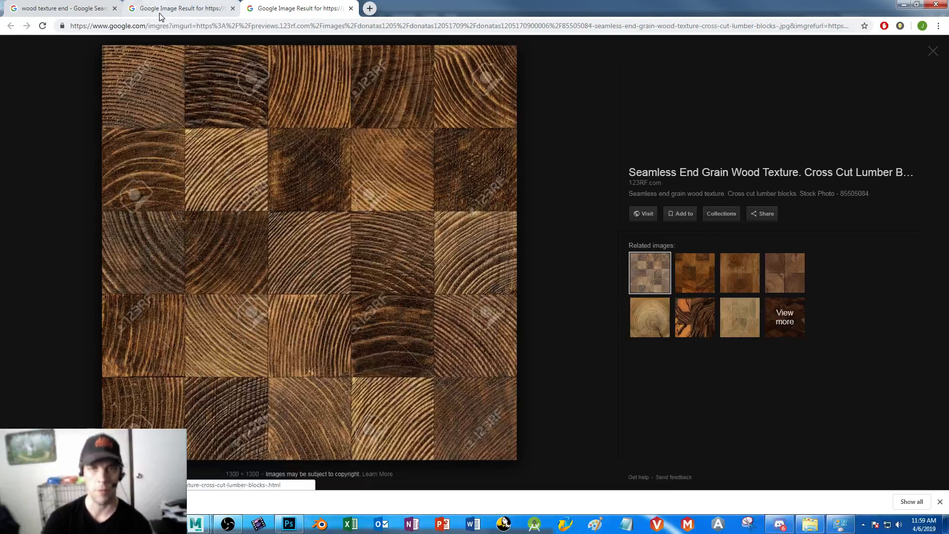
left_click(351, 9)
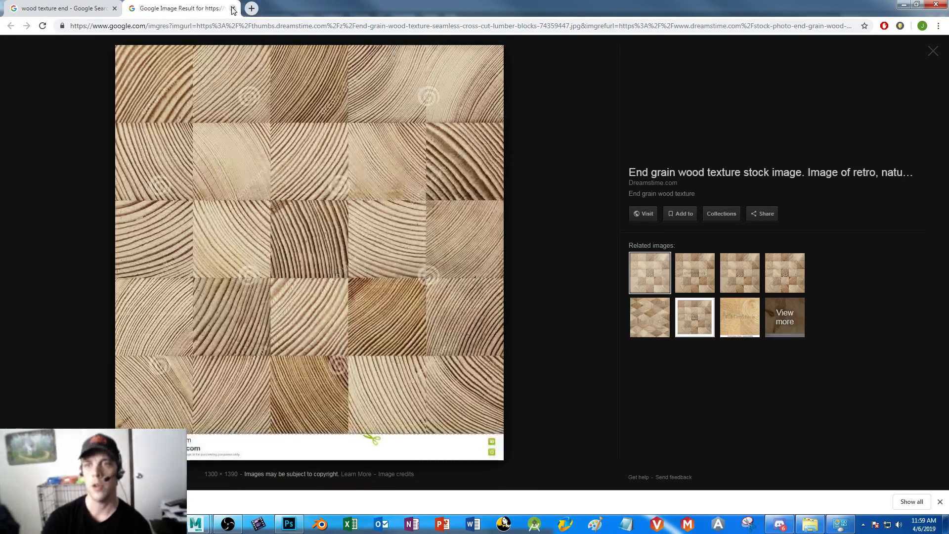
left_click(232, 9)
Open the WoodEnds0022 log-ring image from Textures.com and save it as the JPEG WoodCap in the desktop TutFolder
right_click(450, 186)
left_click(469, 193)
left_click(180, 9)
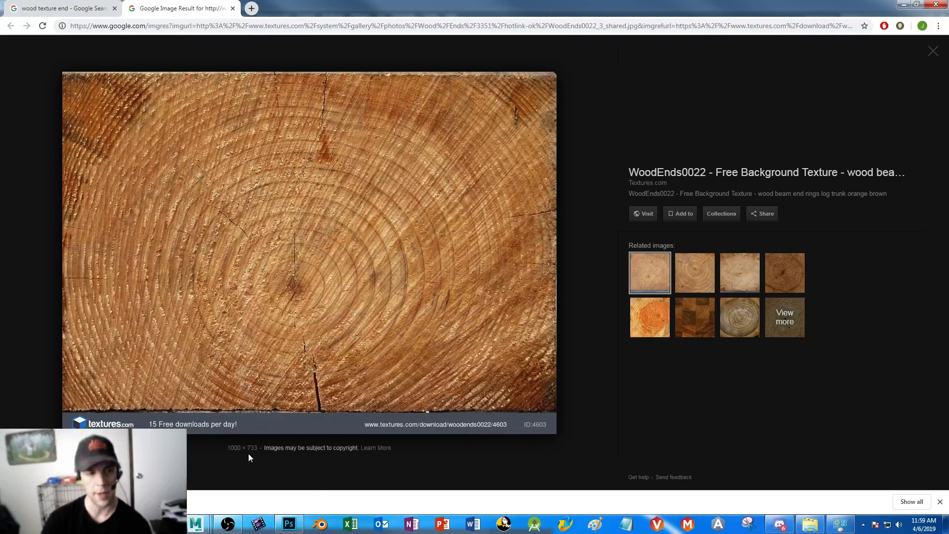
right_click(304, 238)
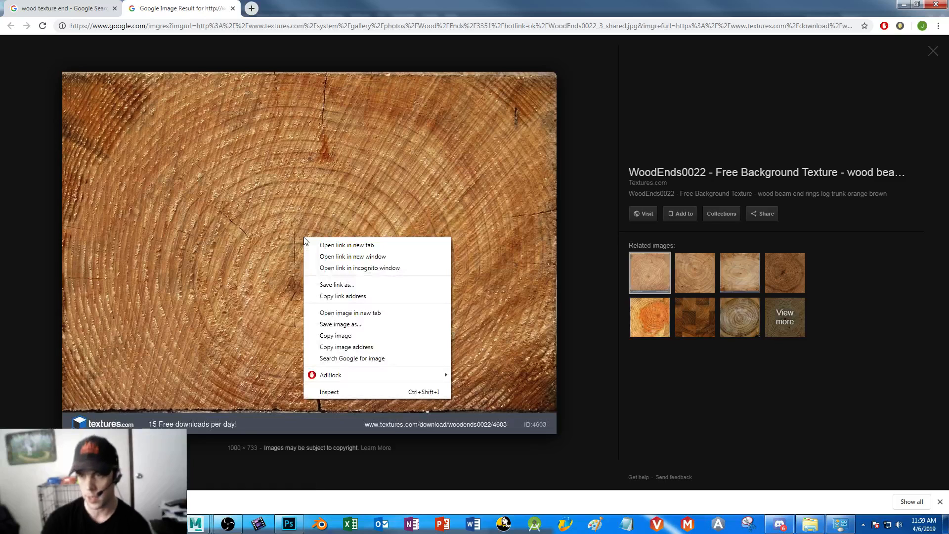
left_click(375, 325)
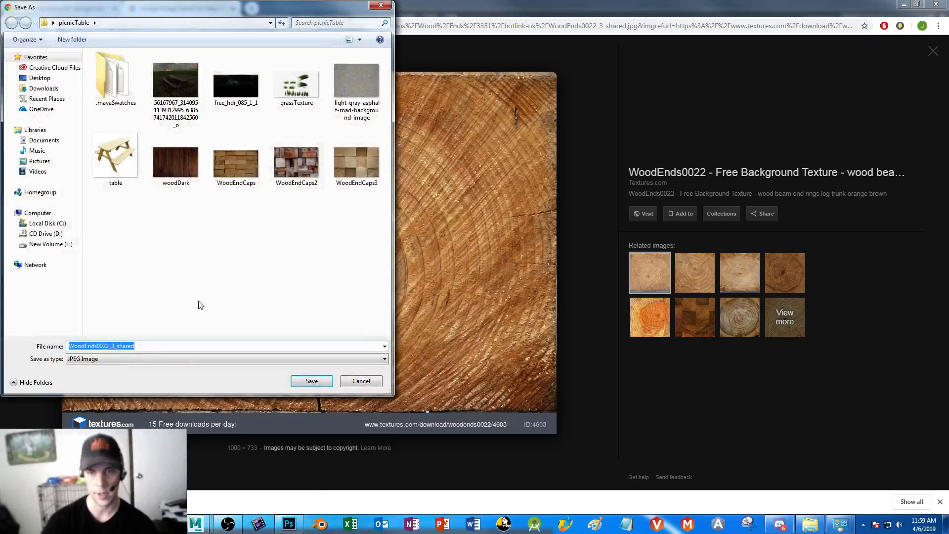
type("WoodCap")
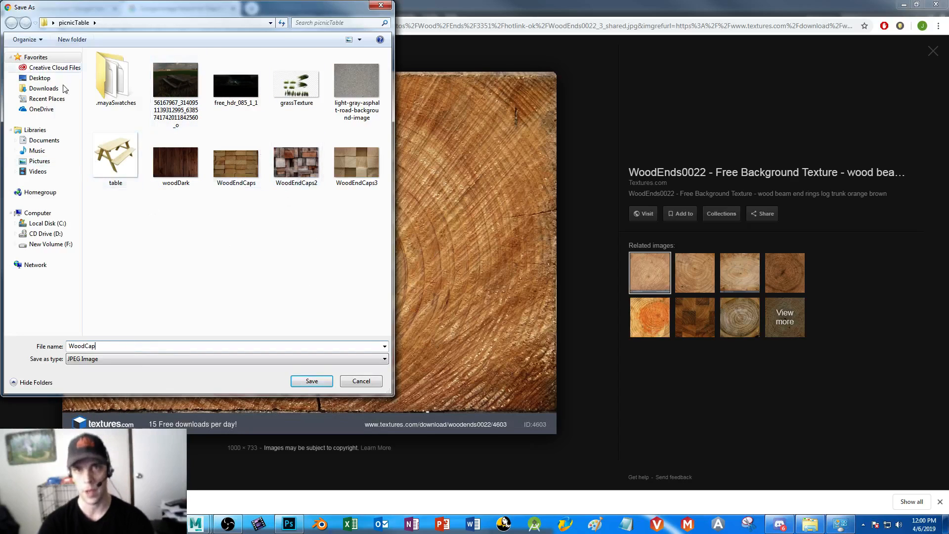
left_click(50, 79)
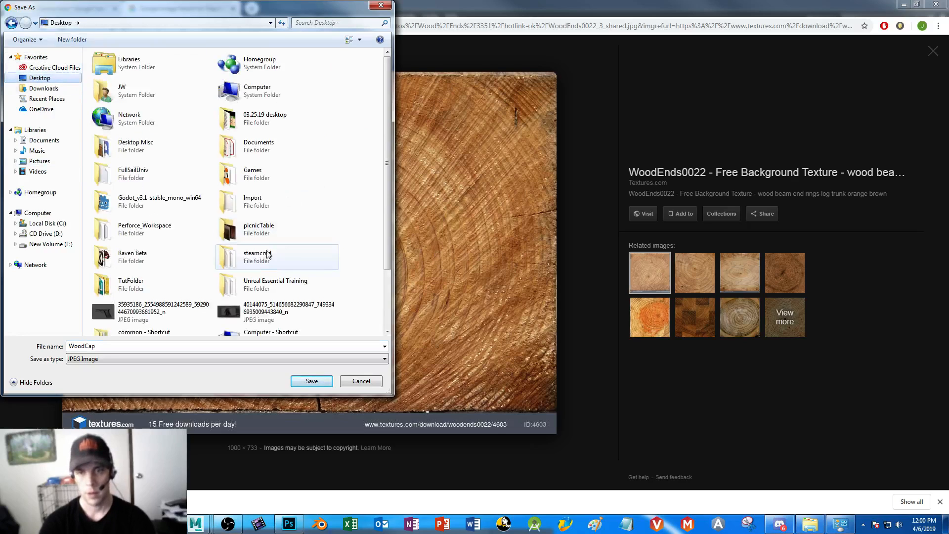
double_click(130, 283)
left_click(311, 381)
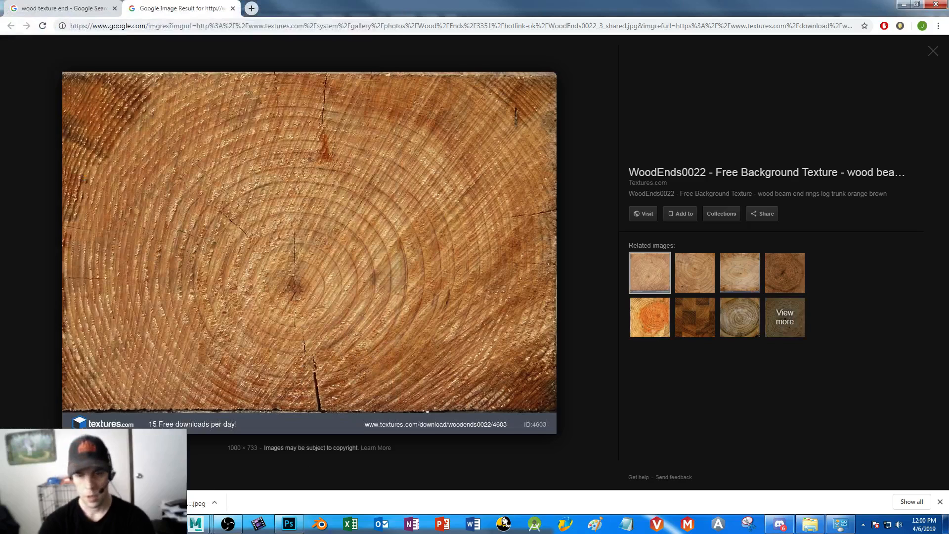
Switch to Photoshop, open pexels-photo-326311 from TutFolder, and place the WoodCap image over it
left_click(13, 523)
left_click(160, 357)
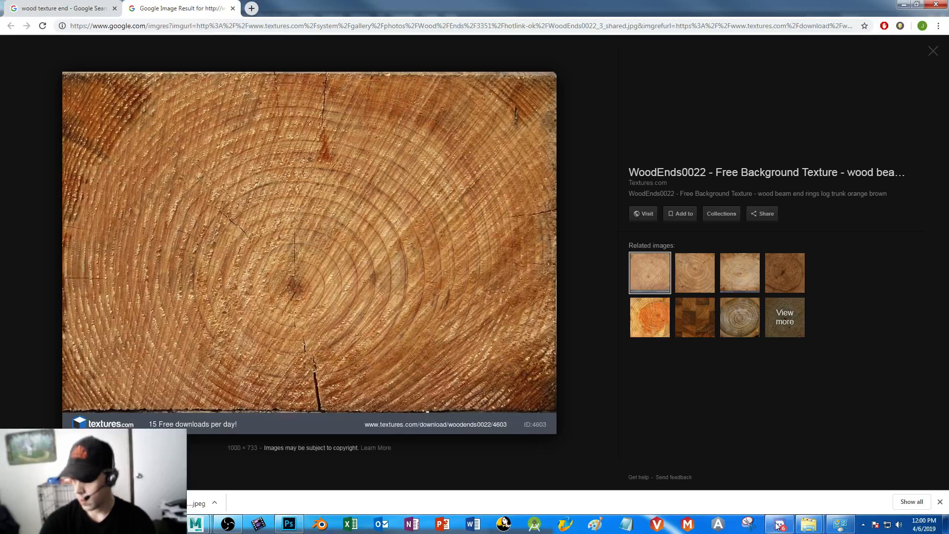
mouse_move(809, 524)
mouse_move(853, 462)
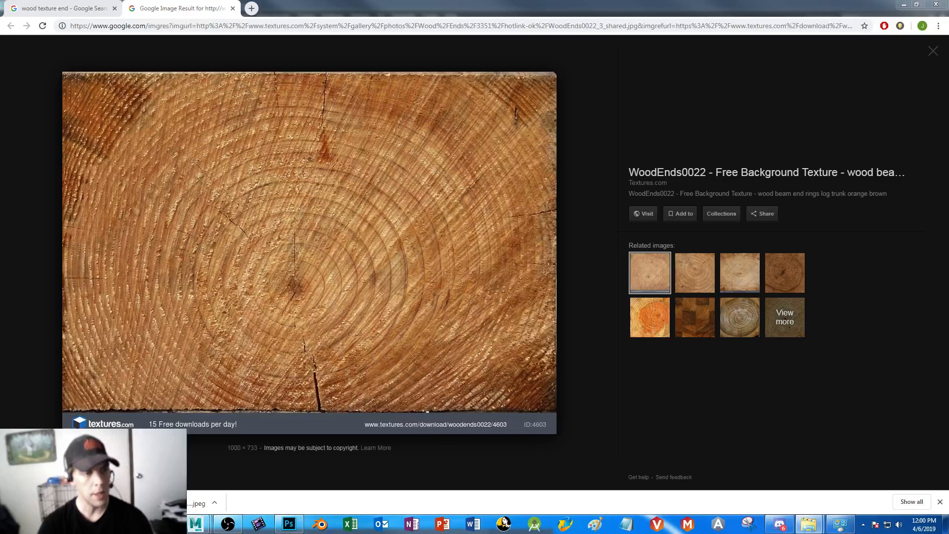
left_click(289, 524)
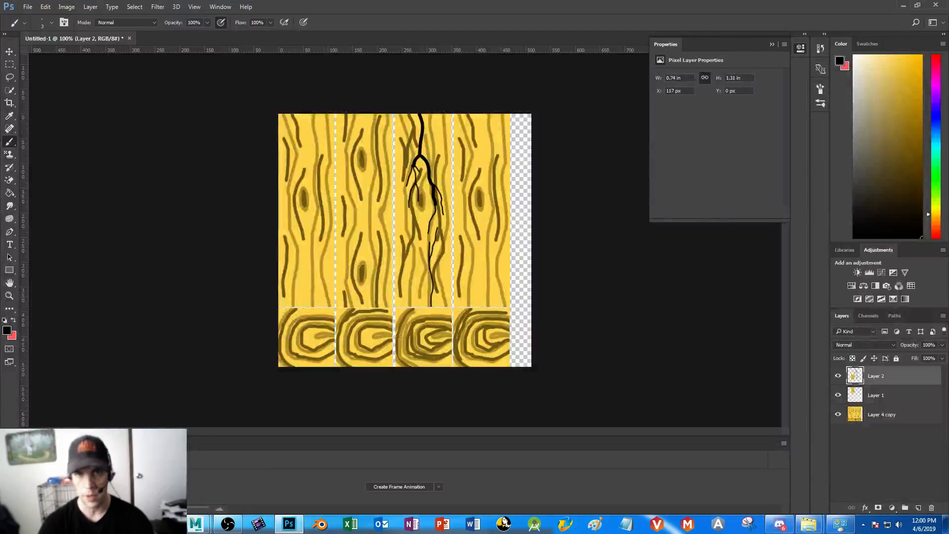
left_click_drag(0, 98, 289, 110)
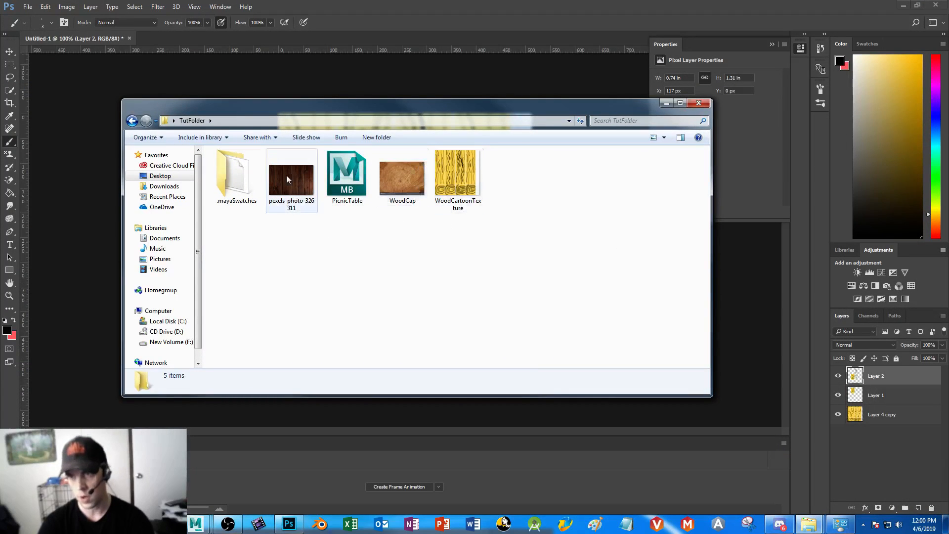
left_click_drag(353, 118, 0, 119)
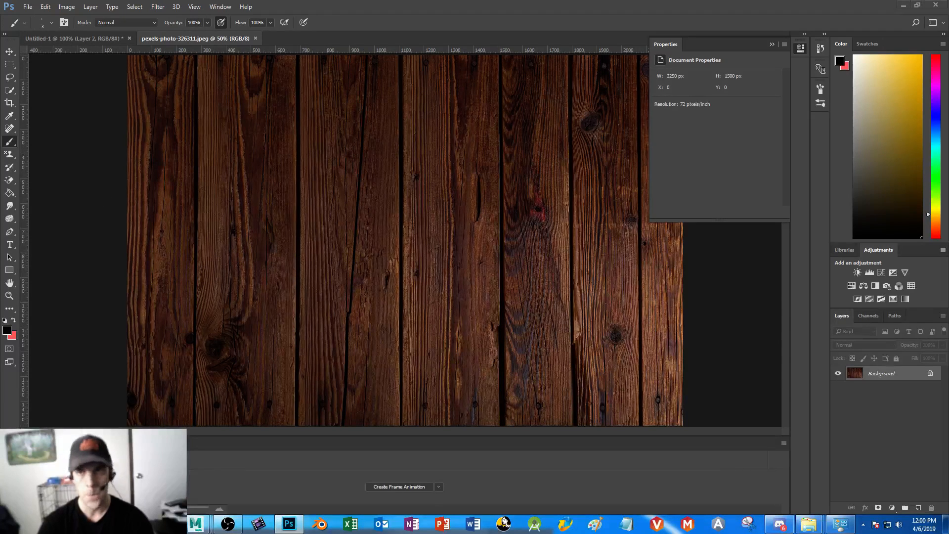
left_click_drag(216, 173, 335, 271)
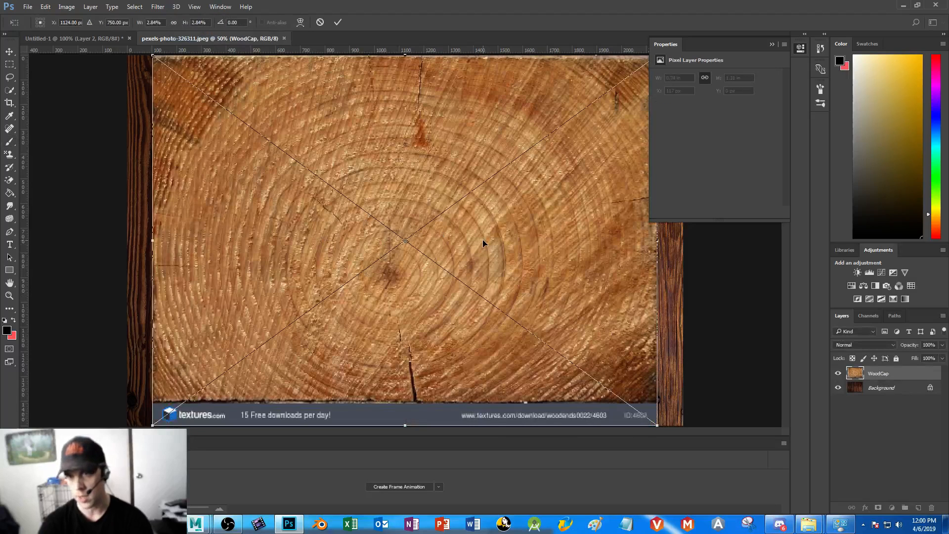
key("Return")
Rasterize the placed WoodCap smart object
key("b")
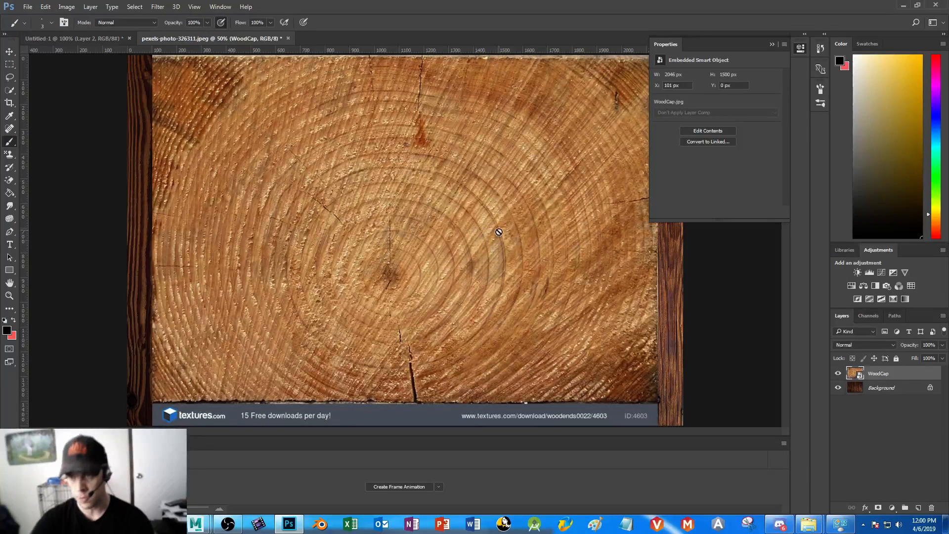
left_click(773, 45)
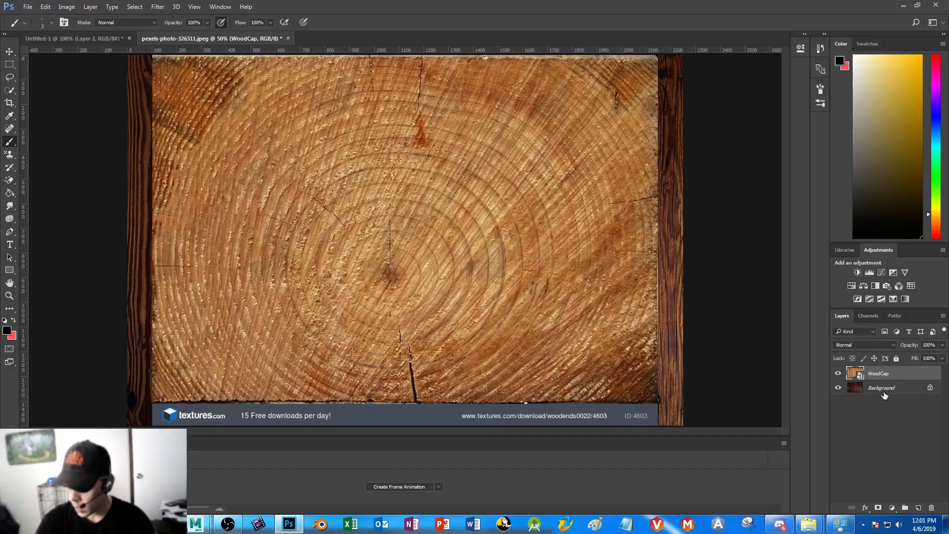
left_click(295, 189)
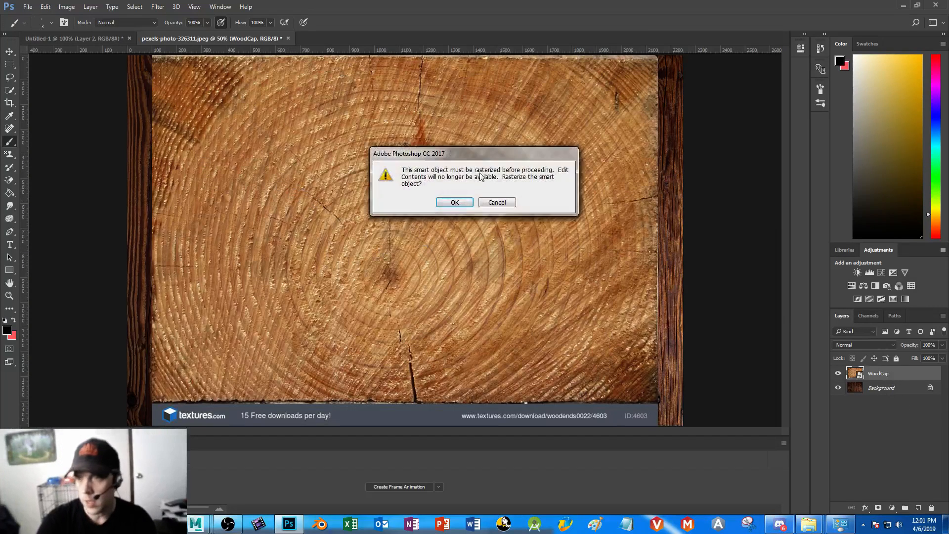
left_click(455, 203)
Unlock the Background plank layer, move it above WoodCap, and toggle its visibility to check the wood end beneath
left_click(930, 387)
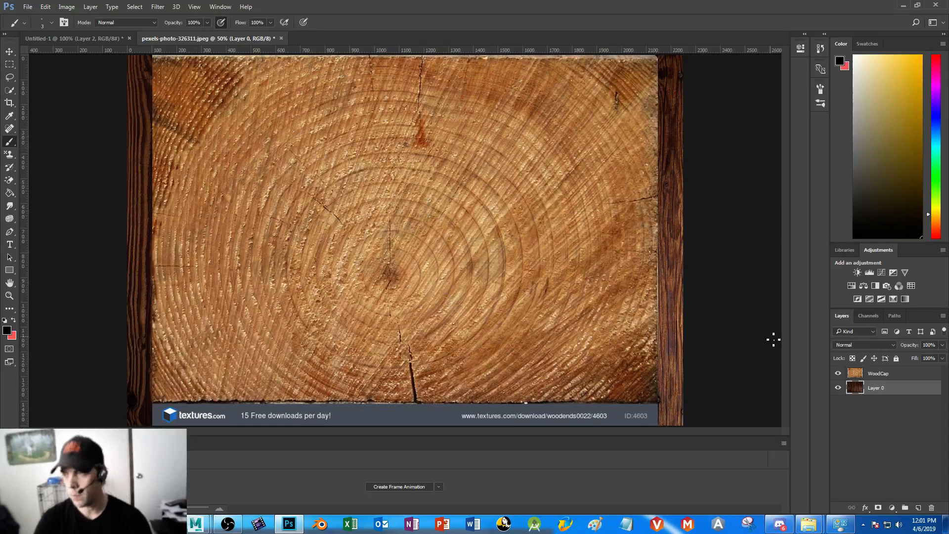
left_click_drag(886, 391, 881, 373)
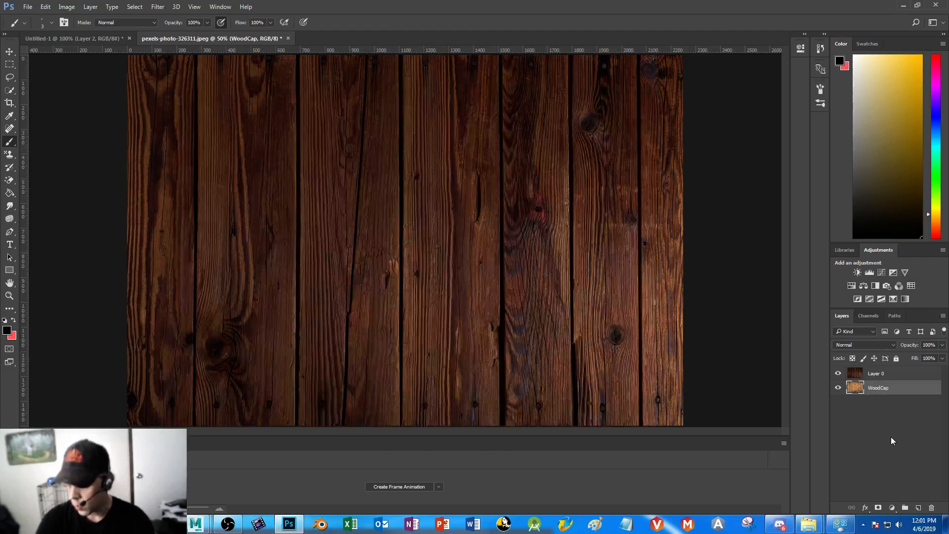
left_click(837, 373)
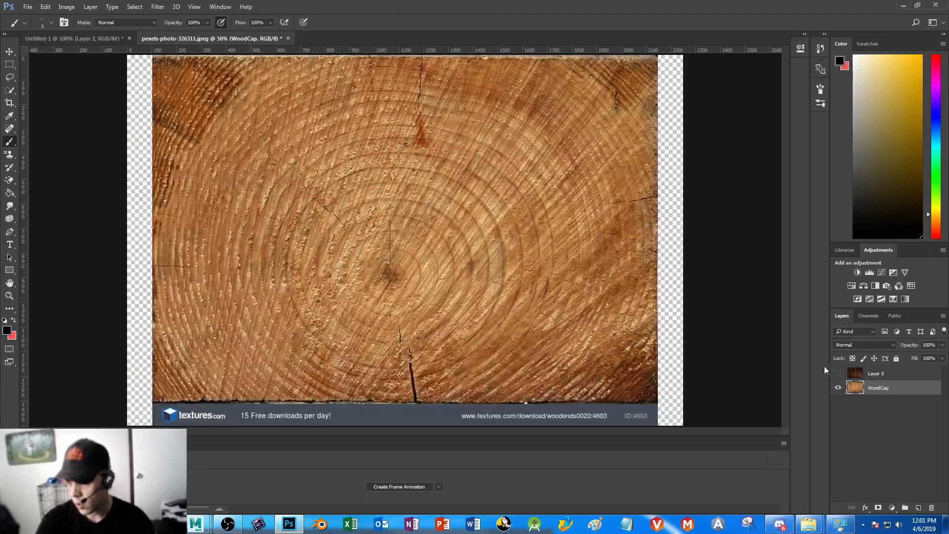
left_click(838, 373)
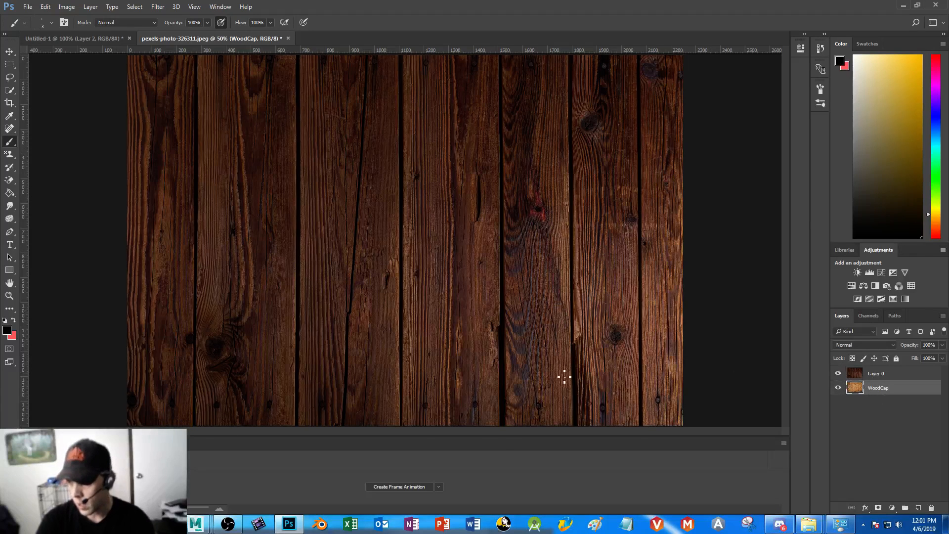
Duplicate the plank layer Layer 0 as Layer 0 copy and hide the copy
left_click(873, 377)
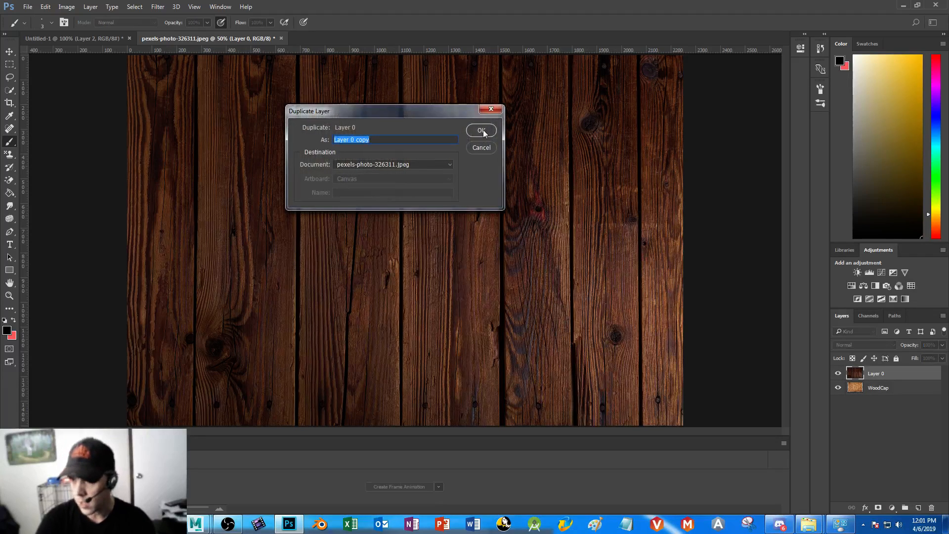
left_click(483, 131)
left_click(839, 374)
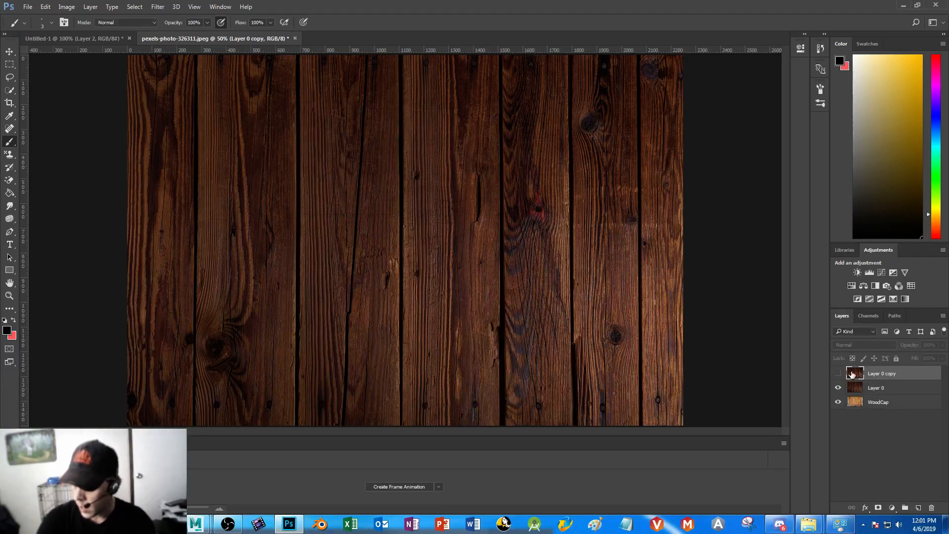
Delete a wide rectangular area from the middle and right side of Layer 0's planks, and clear the selection
left_click(869, 390)
left_click(9, 64)
left_click_drag(324, 152, 689, 307)
key("Delete")
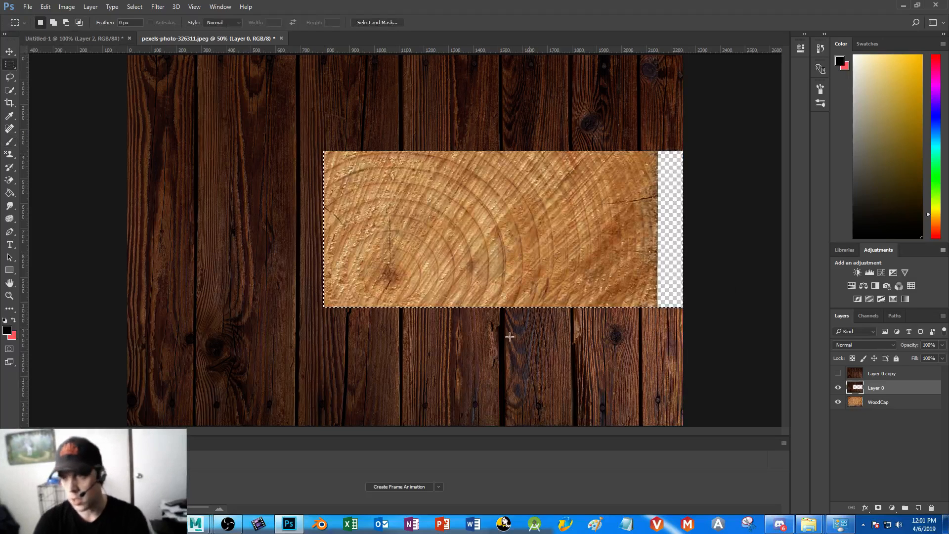
key("ctrl+d")
Add a Color Balance adjustment layer directly above WoodCap, leaving its settings at their defaults
left_click(871, 404)
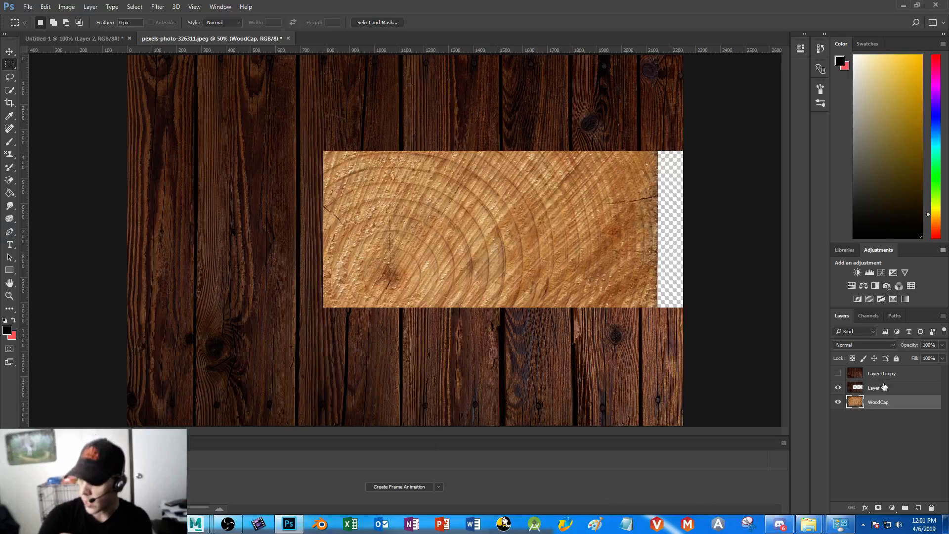
left_click(863, 285)
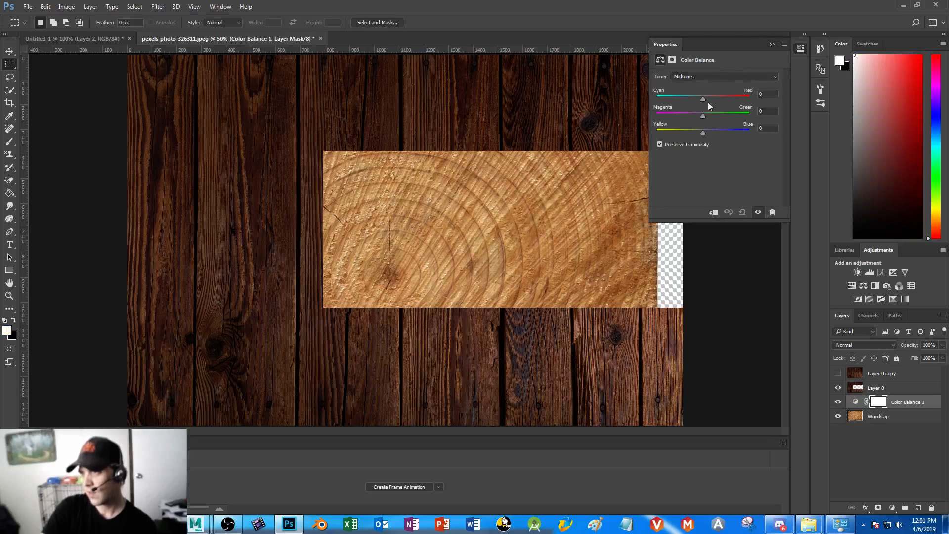
left_click(770, 45)
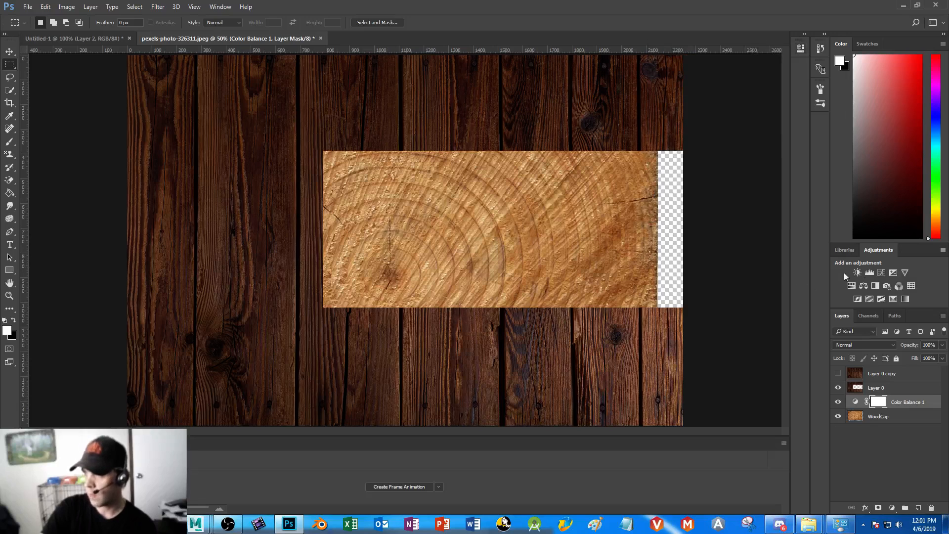
Darken the wood end with a Levels adjustment layer, setting the black input to 23 and midtones to 0.48
left_click(870, 271)
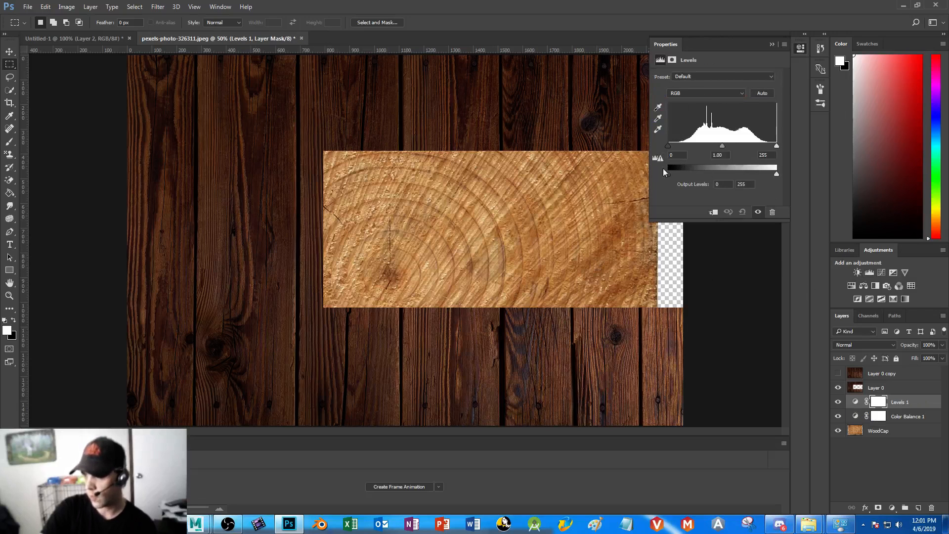
left_click_drag(721, 144, 746, 142)
left_click_drag(667, 145, 676, 147)
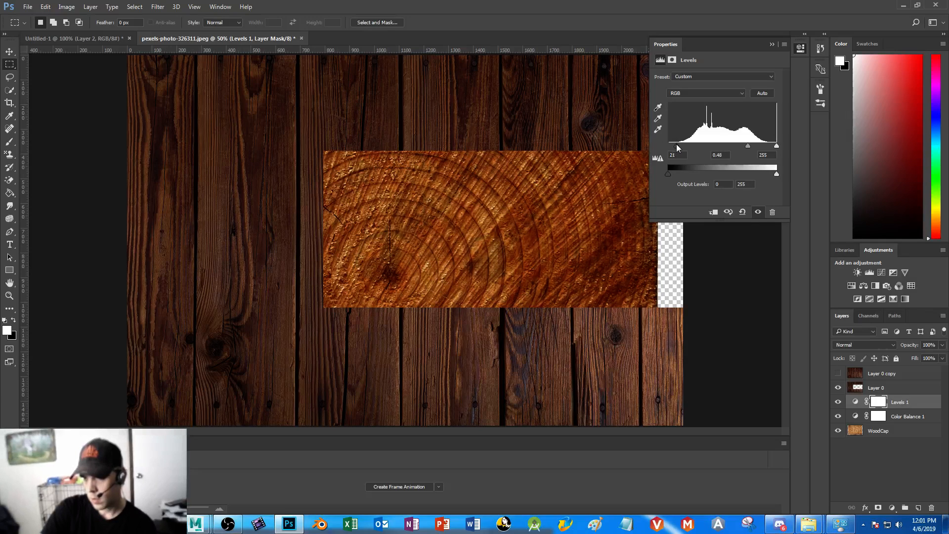
left_click_drag(749, 147, 745, 147)
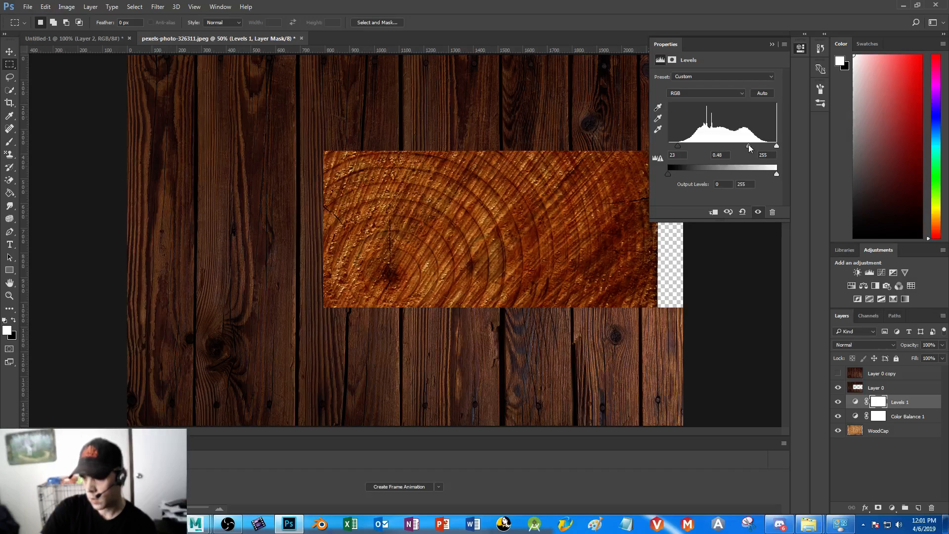
Add a Hue/Saturation adjustment to the wood end with hue -4, saturation -26 and lightness -45
left_click(850, 286)
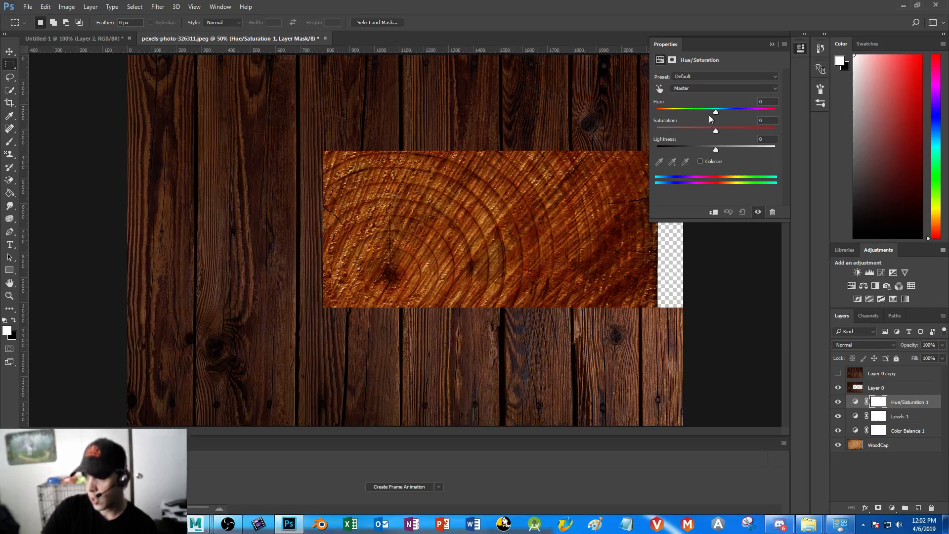
left_click_drag(716, 113, 752, 131)
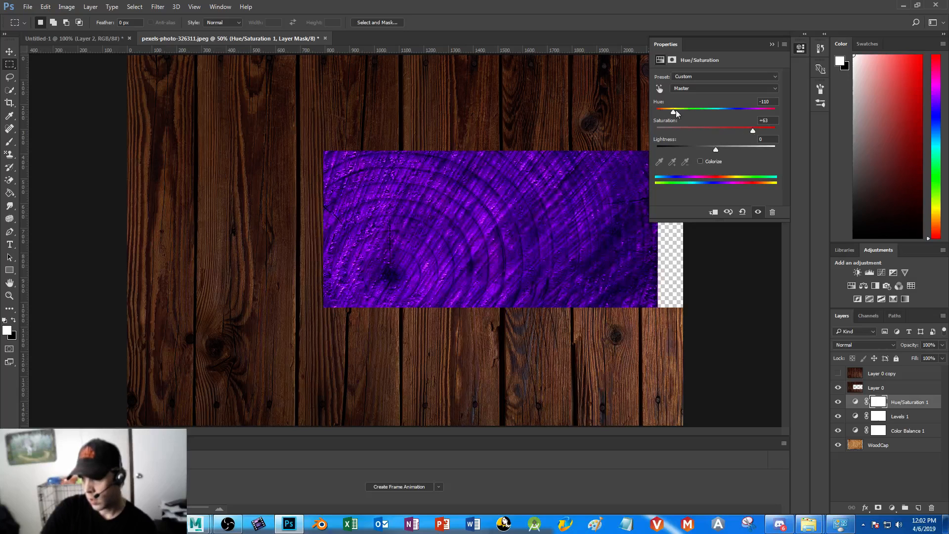
left_click_drag(675, 114, 714, 113)
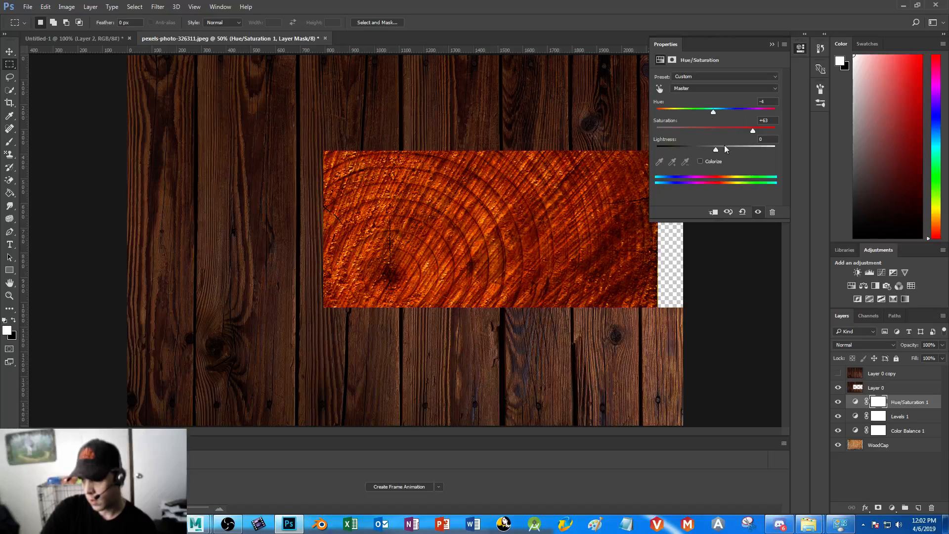
left_click_drag(714, 149, 689, 149)
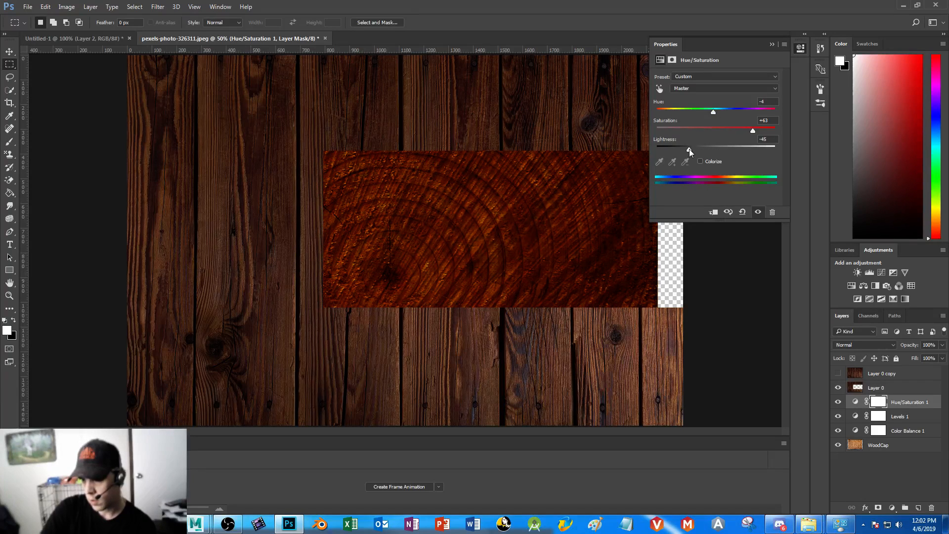
left_click_drag(752, 132, 717, 131)
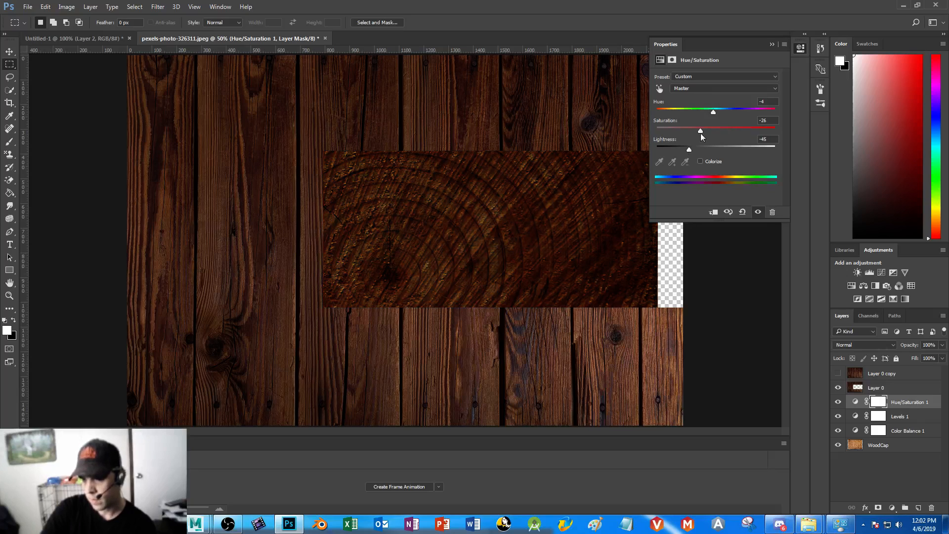
Hide the Layer 0 planks and merge WoodCap with its Color Balance, Levels and Hue/Saturation adjustments into one layer
left_click(771, 45)
left_click(838, 388)
left_click(838, 374)
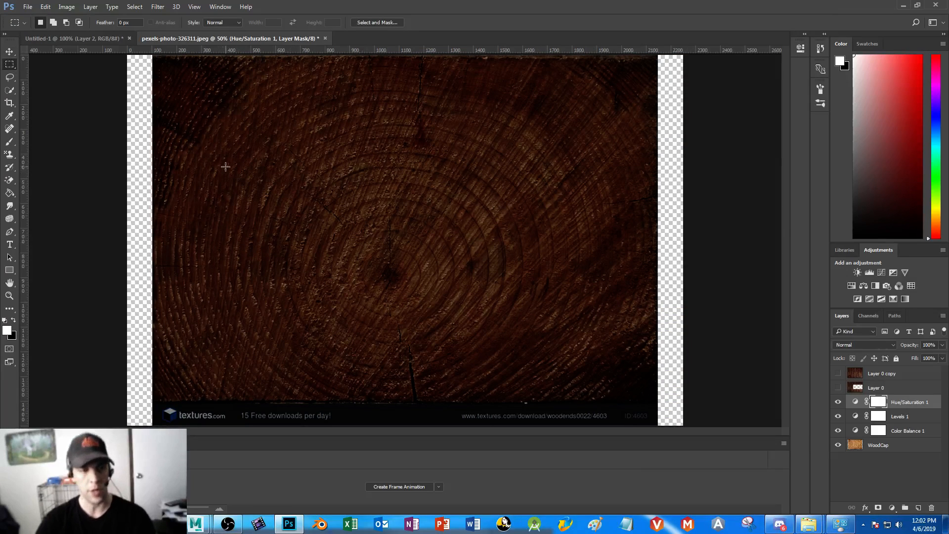
left_click(885, 447, "shift")
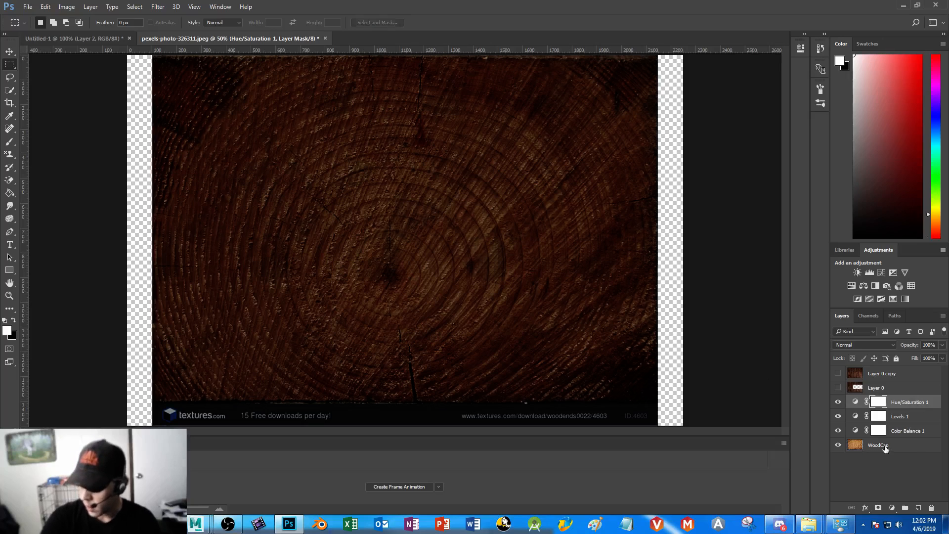
right_click(880, 405)
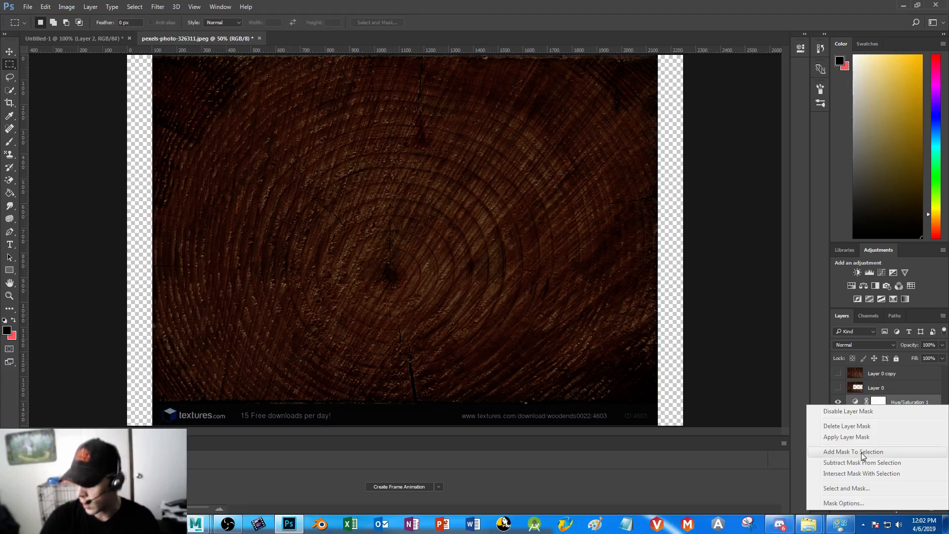
left_click(886, 399)
right_click(885, 398)
left_click(821, 347)
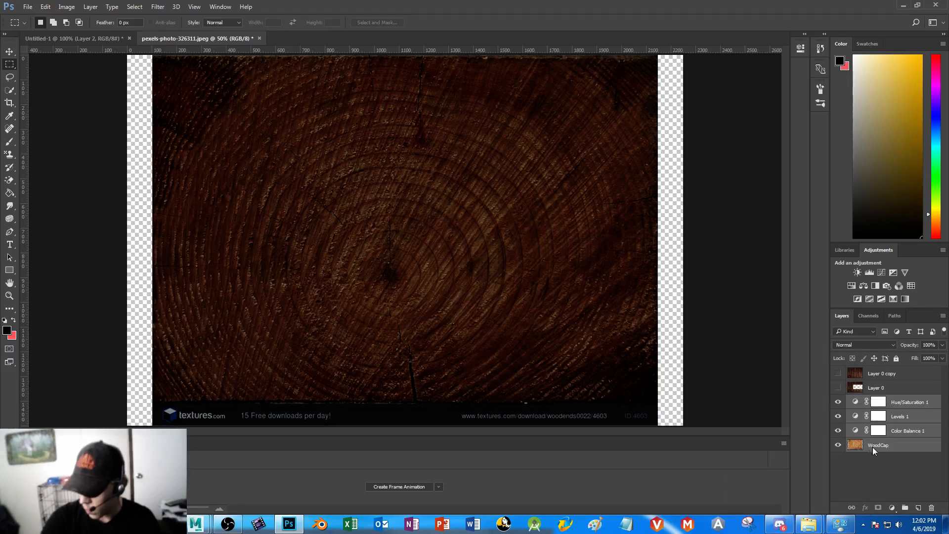
right_click(873, 447)
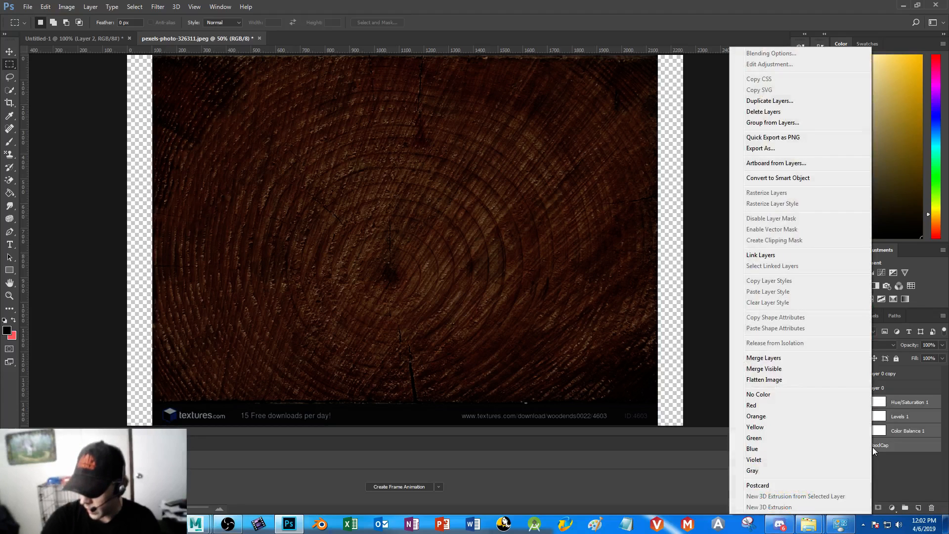
left_click(781, 358)
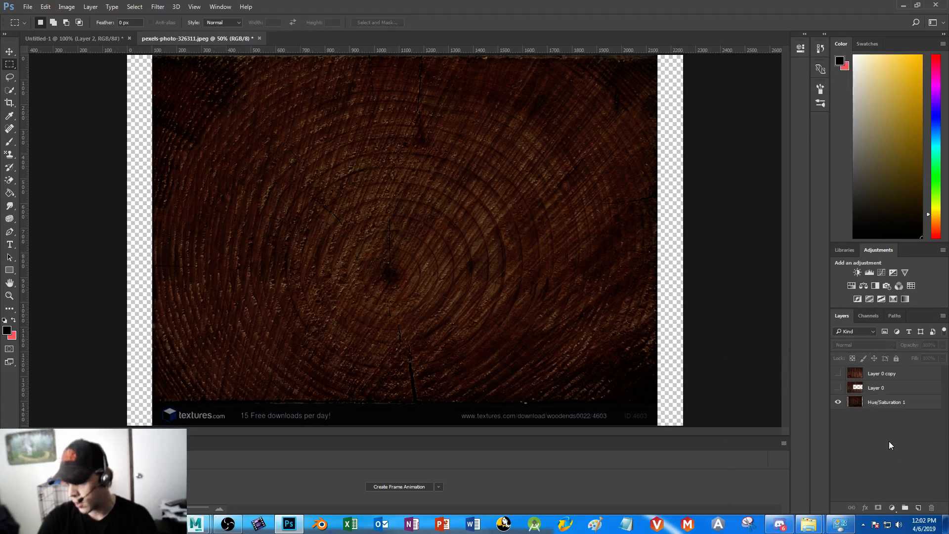
left_click(838, 373)
left_click(838, 374)
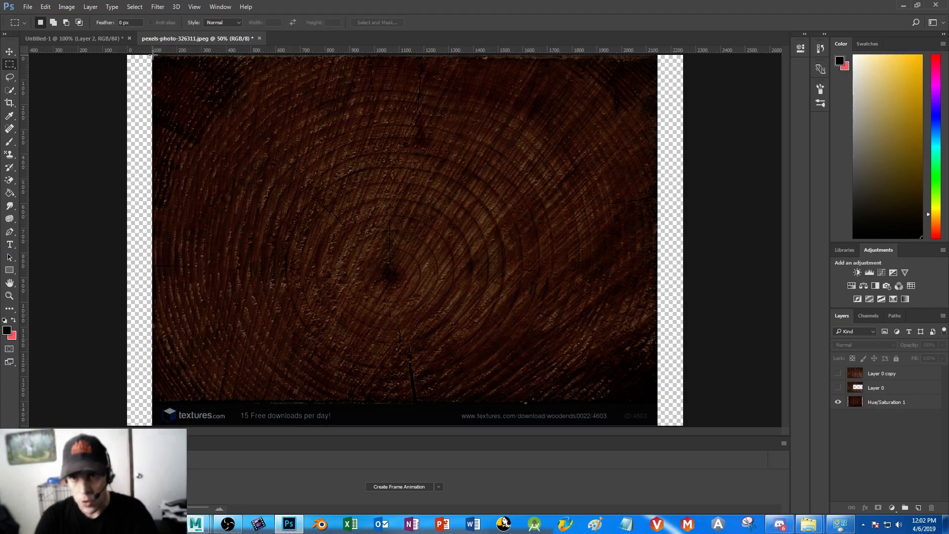
Copy two adjoining rectangular pieces from the upper-left and upper-middle of the merged wood end onto separate new layers
left_click_drag(153, 55, 315, 188)
key("ctrl+d")
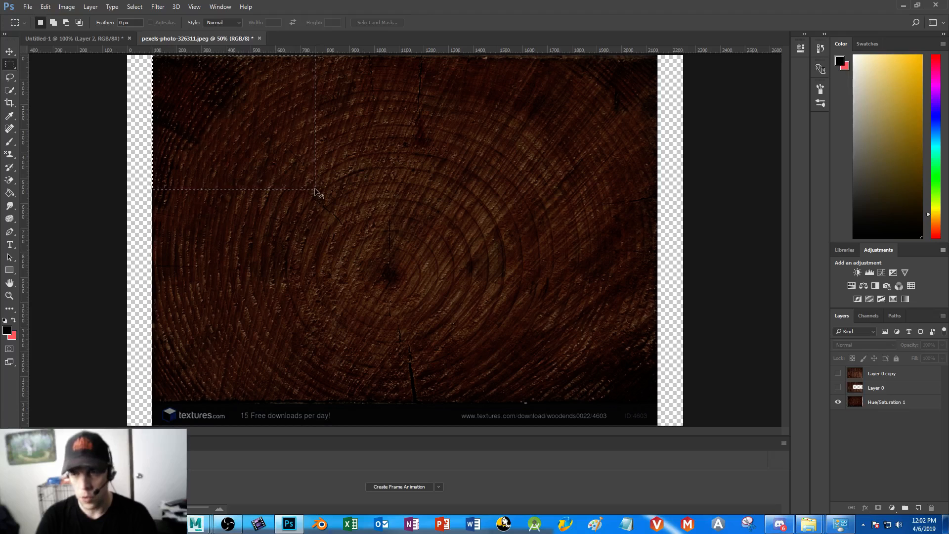
left_click(879, 406)
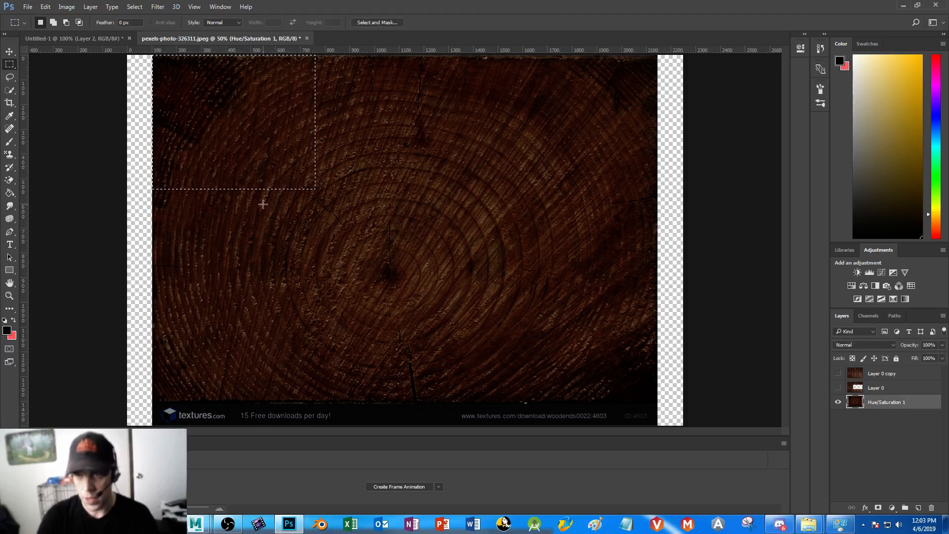
key("ctrl+j")
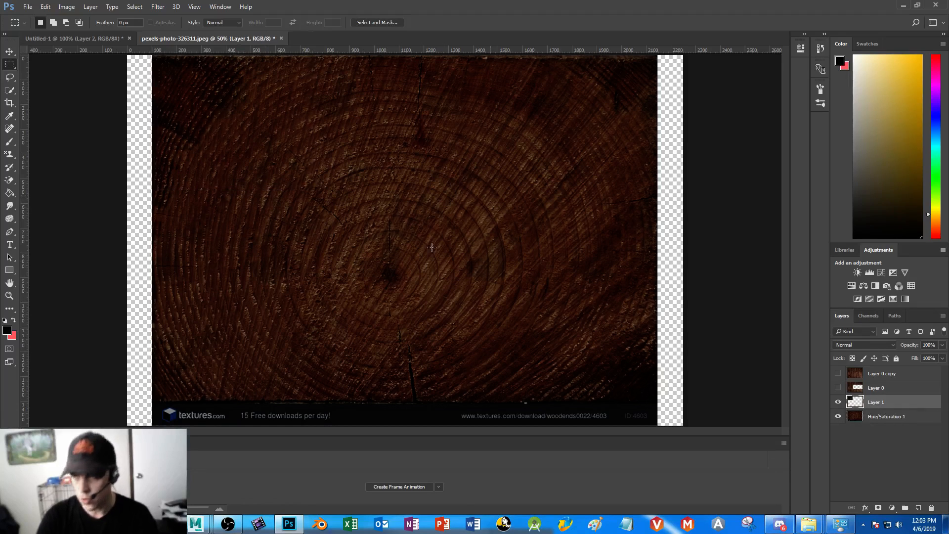
left_click(877, 418)
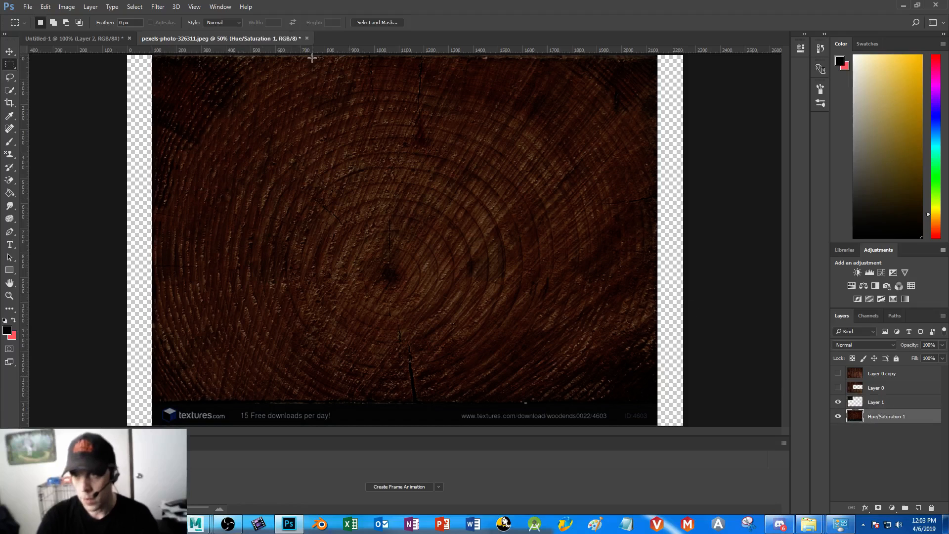
left_click_drag(314, 56, 523, 197)
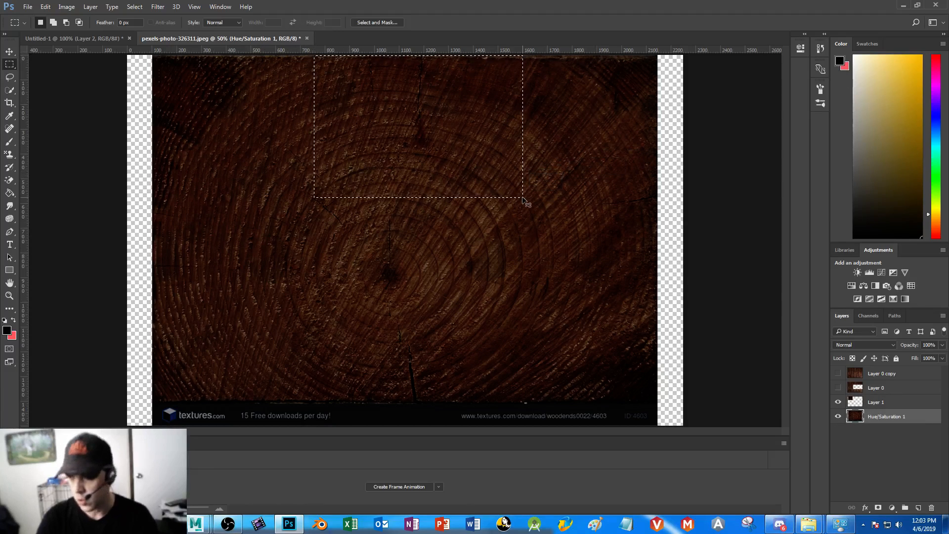
key("ctrl+j")
Copy a middle-left and a lower-right rectangle of the wood end onto separate new layers, and hide the merged wood-end layer
left_click(876, 431)
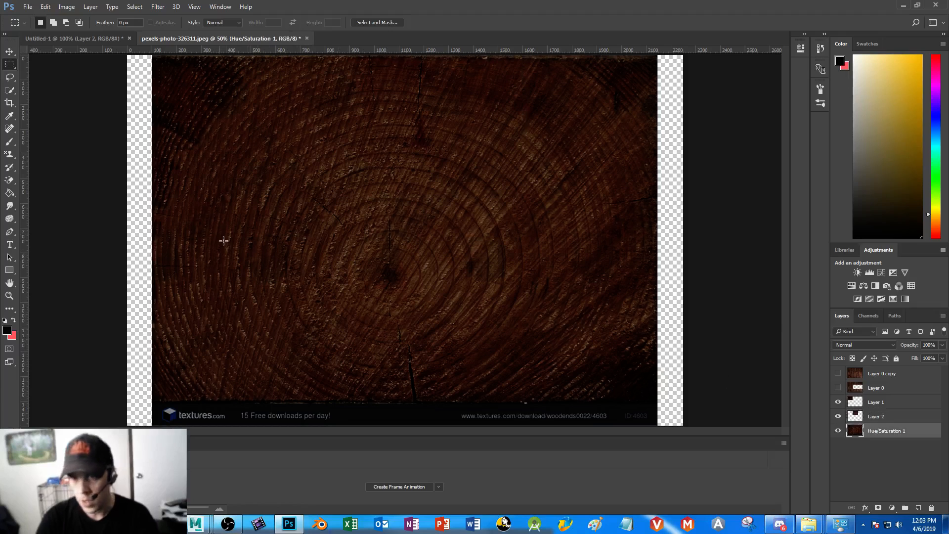
left_click_drag(167, 211, 398, 339)
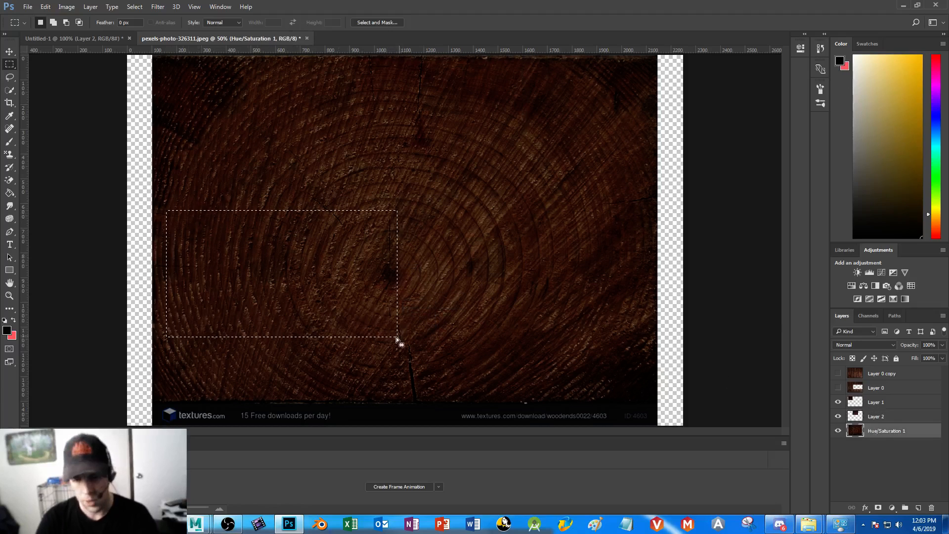
key("ctrl+j")
left_click(880, 444)
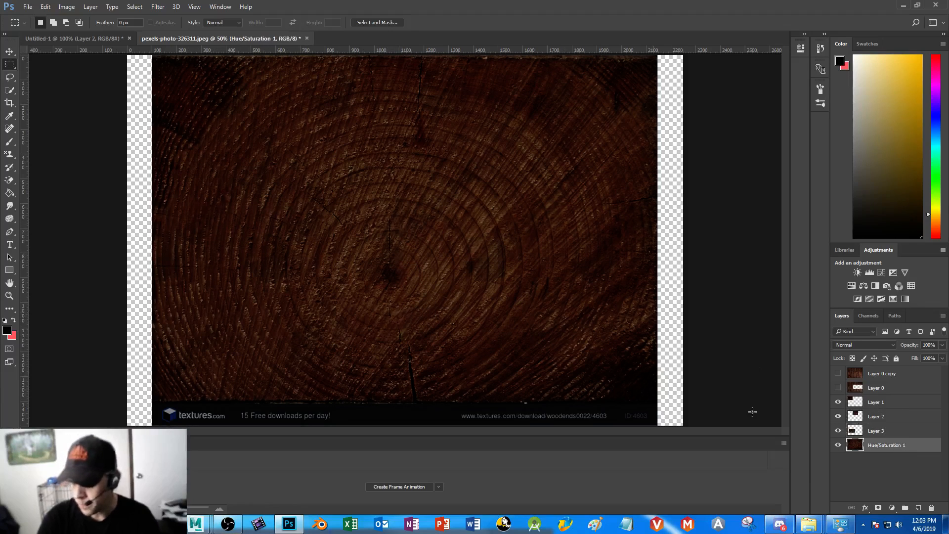
left_click_drag(409, 244, 653, 354)
key("ctrl+j")
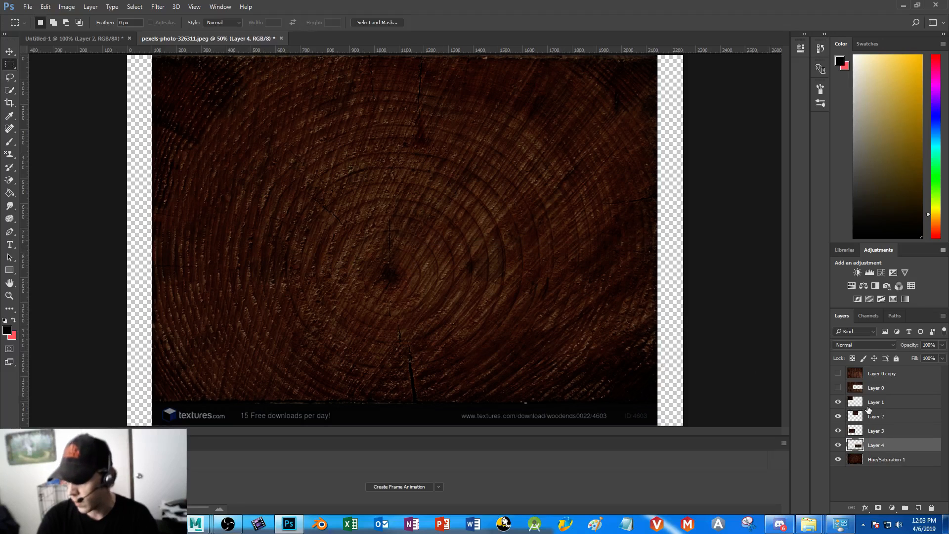
left_click(838, 460)
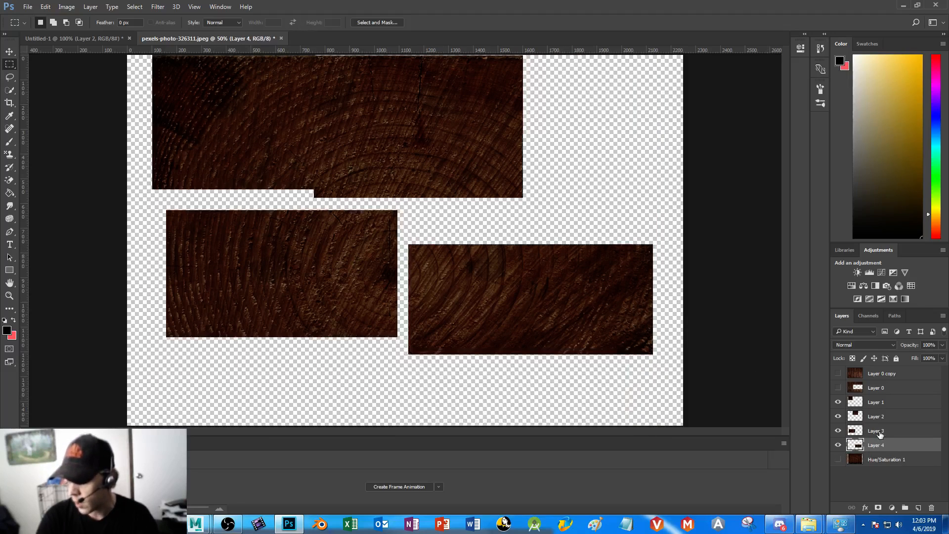
Move the four wood pieces apart, placing Layers 3 and 4 along the canvas's bottom edge and Layers 1 and 2 above them
left_click(9, 52)
left_click_drag(354, 126, 445, 127)
left_click_drag(307, 277, 270, 365)
left_click_drag(498, 310, 451, 382)
left_click_drag(238, 130, 221, 230)
left_click_drag(489, 130, 457, 240)
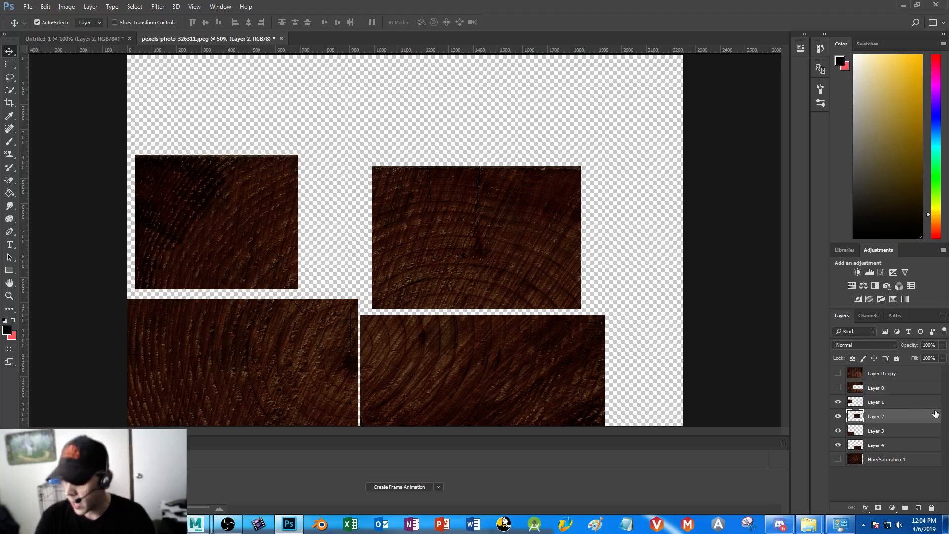
Scale the Layer 2 wood piece to about 102%
left_click(10, 64)
left_click_drag(657, 132, 128, 425)
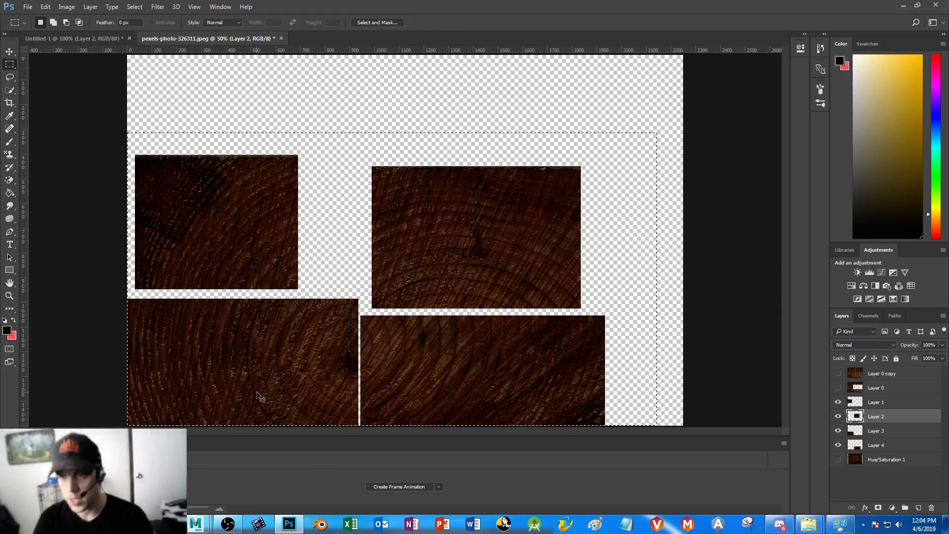
key("ctrl+t")
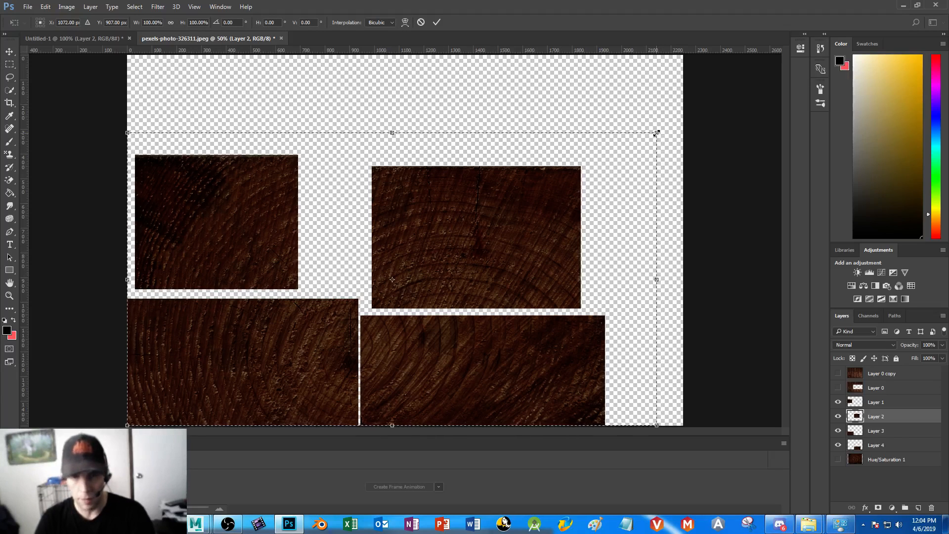
mouse_move(656, 134)
left_mouse_down()
mouse_move(608, 153)
mouse_move(667, 127)
left_mouse_up()
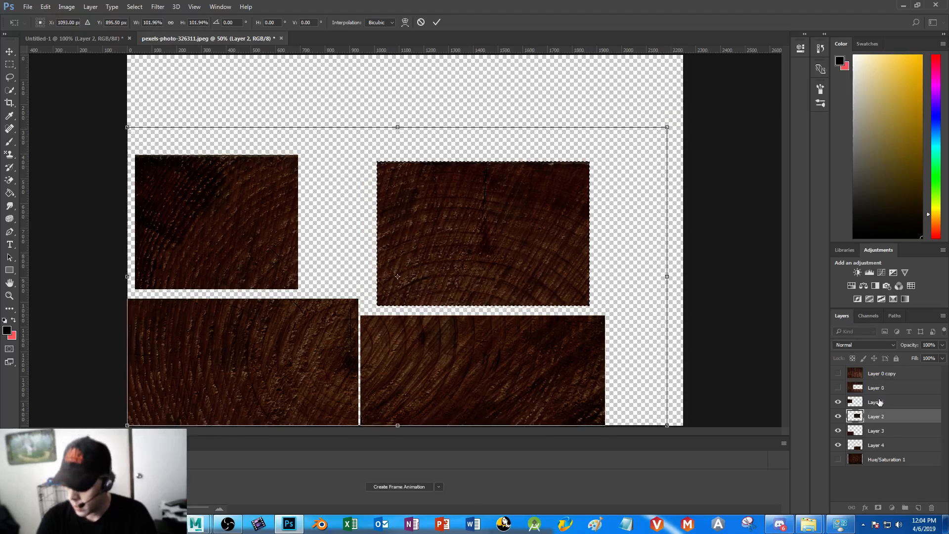
key("Return")
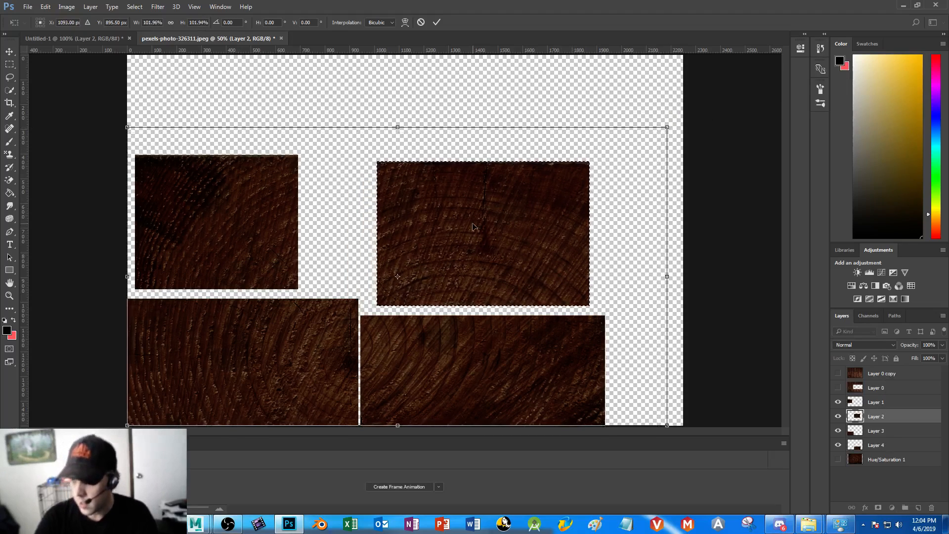
left_click_drag(431, 107, 435, 115)
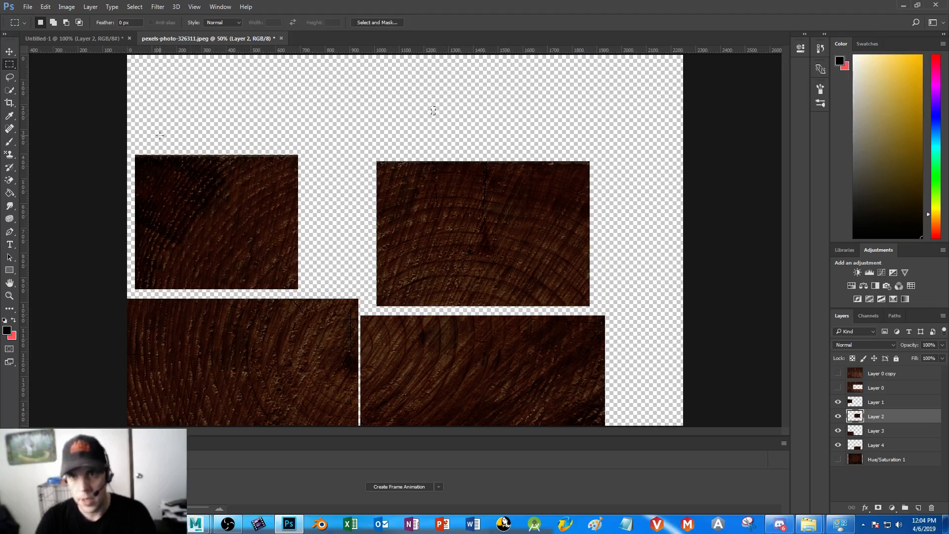
Scale the wood pieces on Layers 1 to 4 down together toward the canvas's lower-left corner
left_click_drag(671, 109, 292, 426)
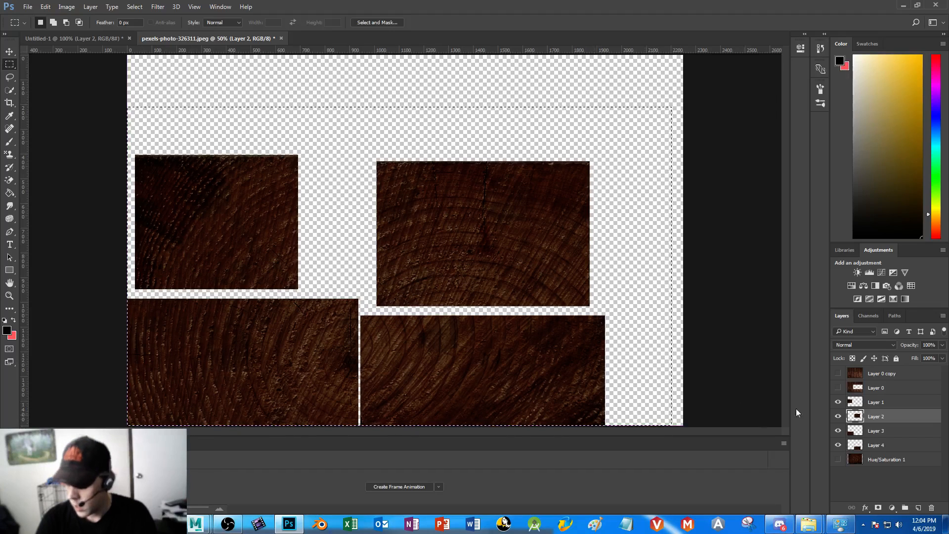
left_click(877, 403)
left_click(883, 446, "shift")
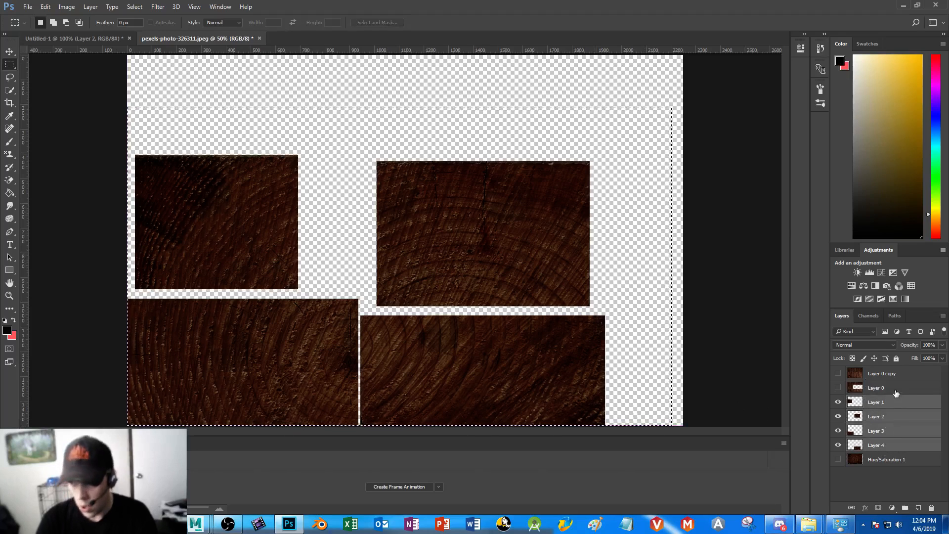
key("ctrl+t")
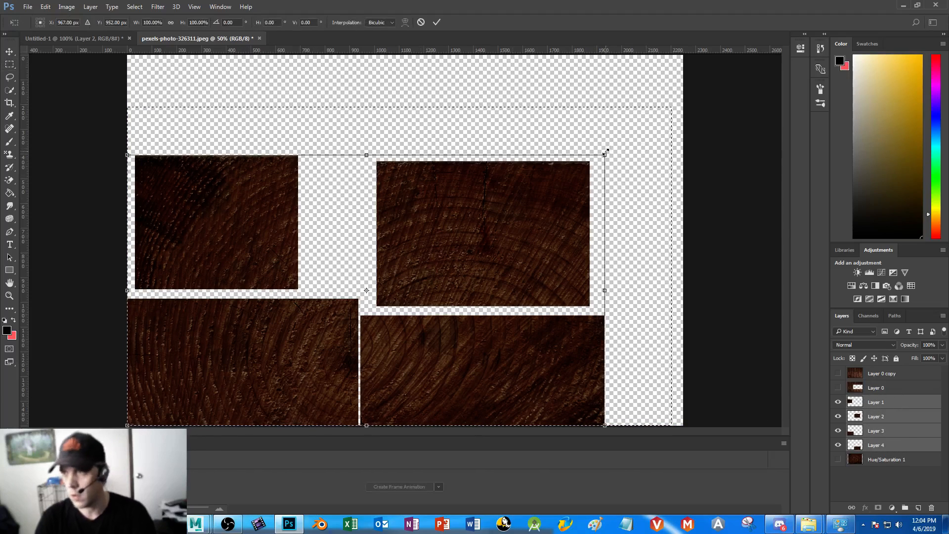
left_click_drag(604, 155, 408, 212)
key("Return")
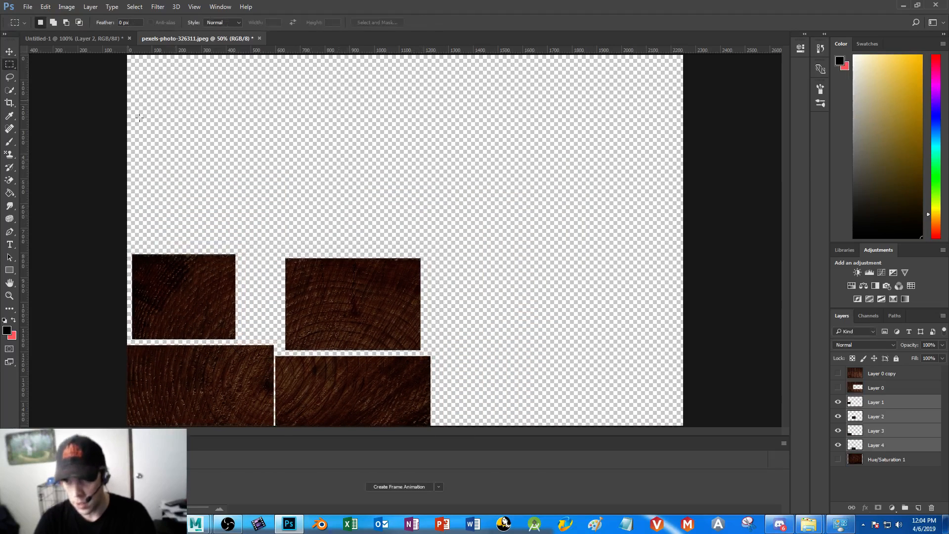
Move the Layer 2 and Layer 1 wood pieces up and right into the empty middle of the canvas
key("v")
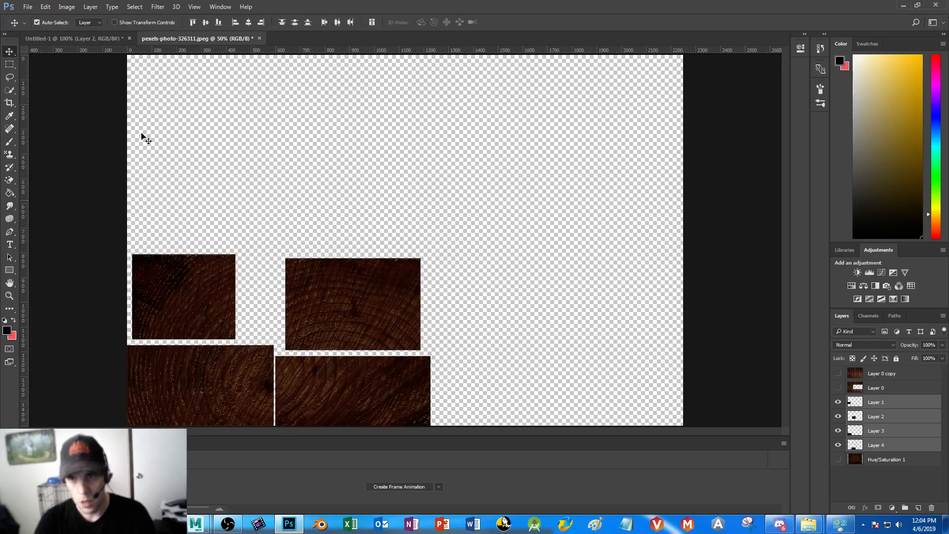
left_click(514, 247)
left_click_drag(288, 314, 407, 216)
left_click_drag(207, 306, 327, 226)
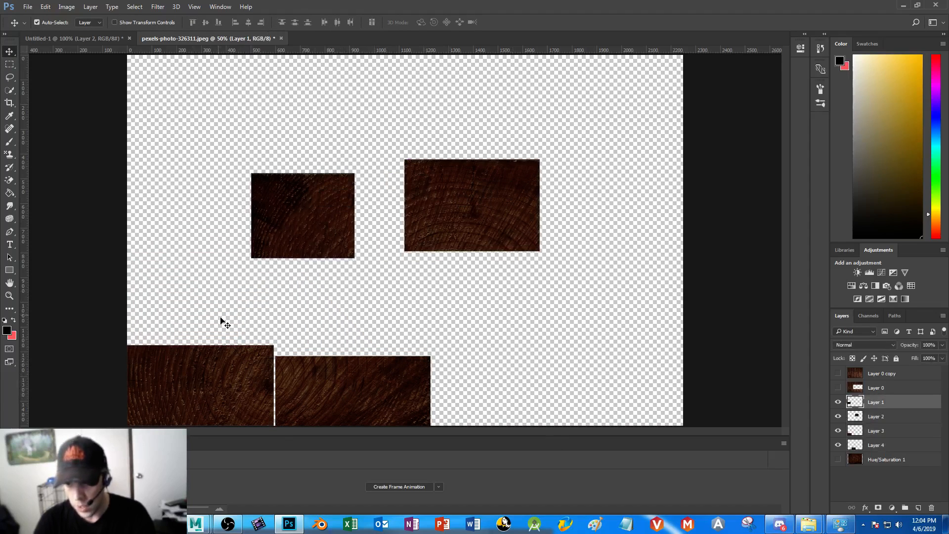
left_click(11, 64)
left_click_drag(302, 327, 58, 318)
key("ctrl+d")
Line up the four wood pieces in a row along the canvas's bottom edge, leaving narrow gaps between them
left_click(11, 51)
left_click_drag(310, 220, 491, 388)
left_click_drag(446, 186, 607, 367)
left_click_drag(482, 396, 489, 396)
left_click_drag(370, 397, 372, 397)
left_click_drag(488, 371, 490, 372)
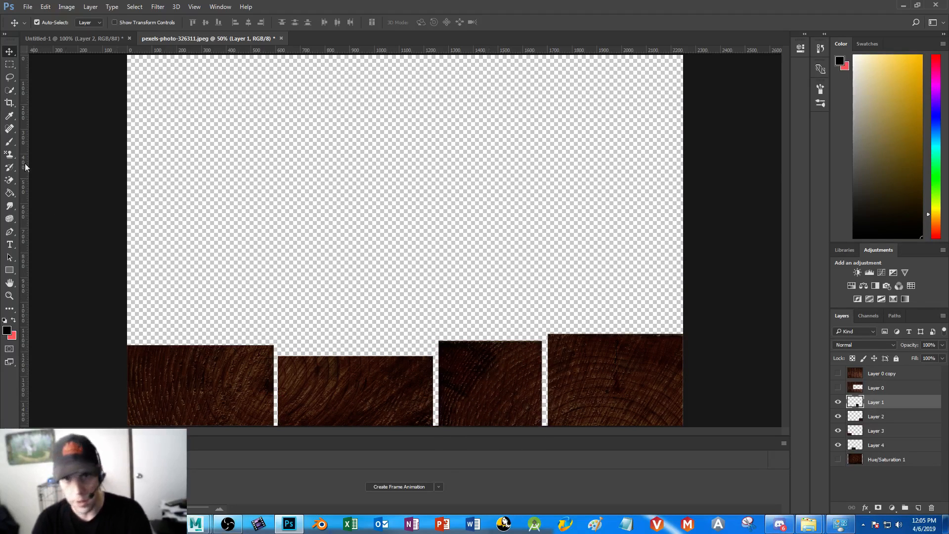
Trim the top of the Layer 1 wood piece down to the height of the shortest piece in the row
left_click(10, 64)
left_click_drag(709, 184, 160, 368)
key("Delete")
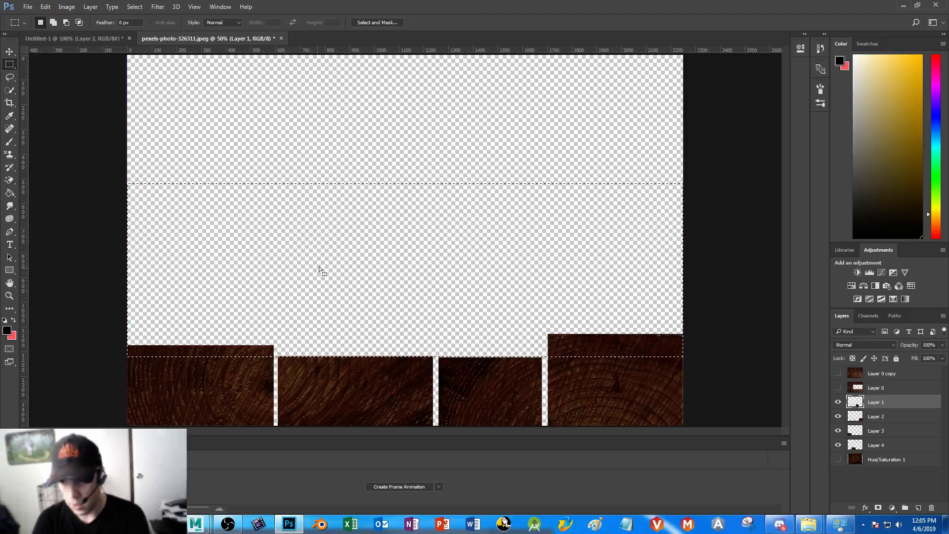
Select the full-width band just above the row and clear it on Layers 1 to 4 so all four wood pieces share one straight top edge
left_click(884, 446, "shift")
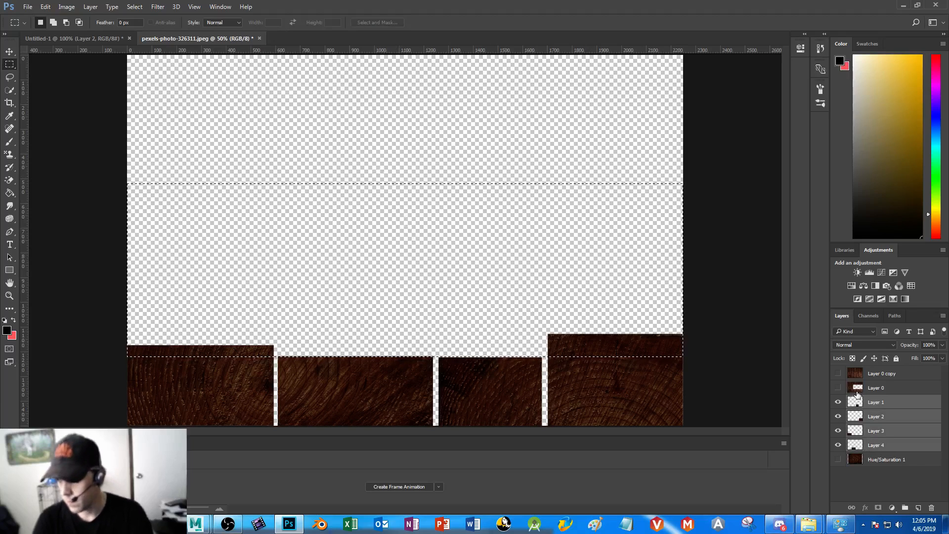
left_click(434, 252)
left_click_drag(706, 201, 129, 358)
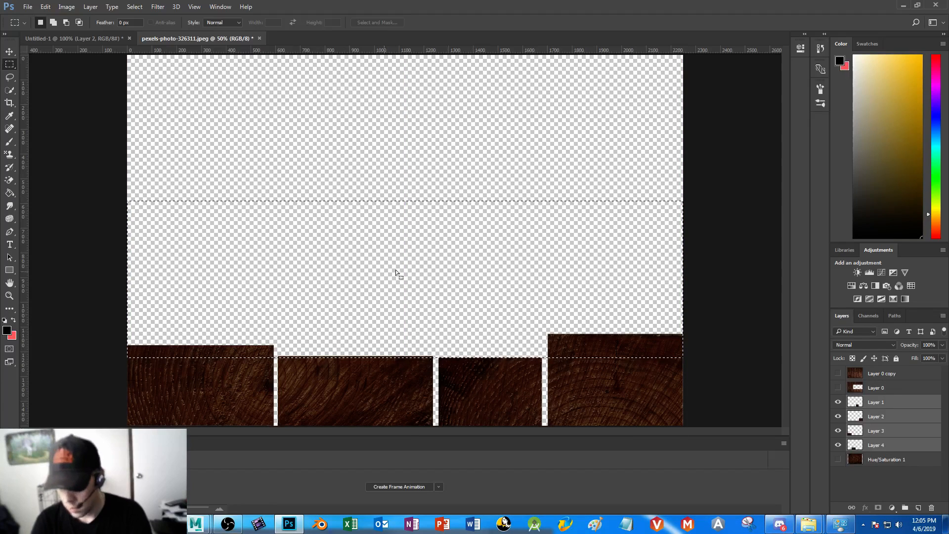
left_click(886, 403)
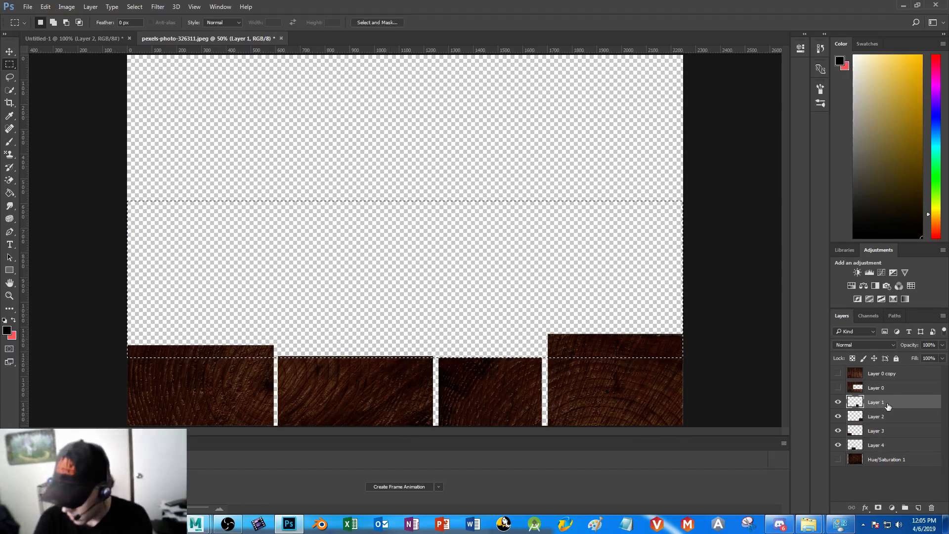
left_click(886, 417)
left_click(887, 434)
key("Delete")
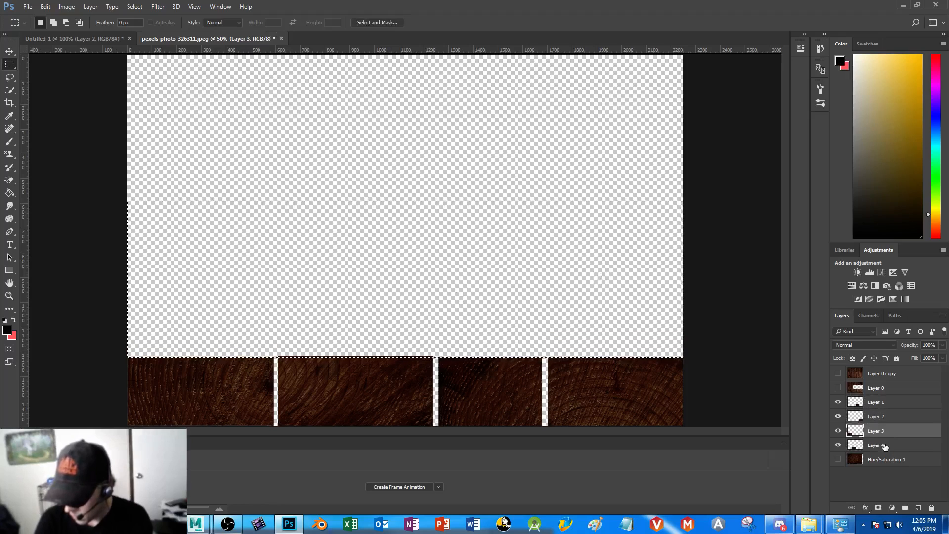
left_click(885, 447)
key("Delete")
left_click(398, 141)
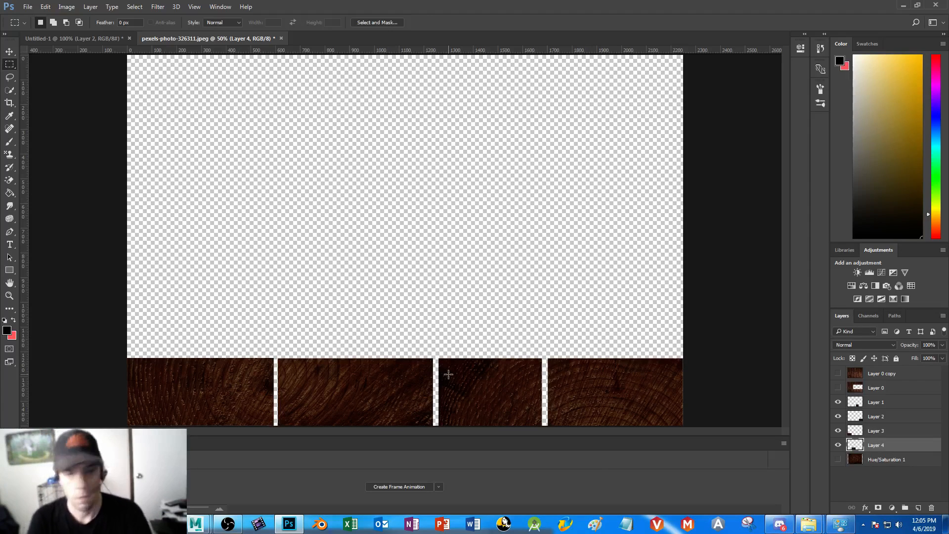
Show the Layer 0 copy planks and lower that layer's opacity to 63%
left_click(885, 375)
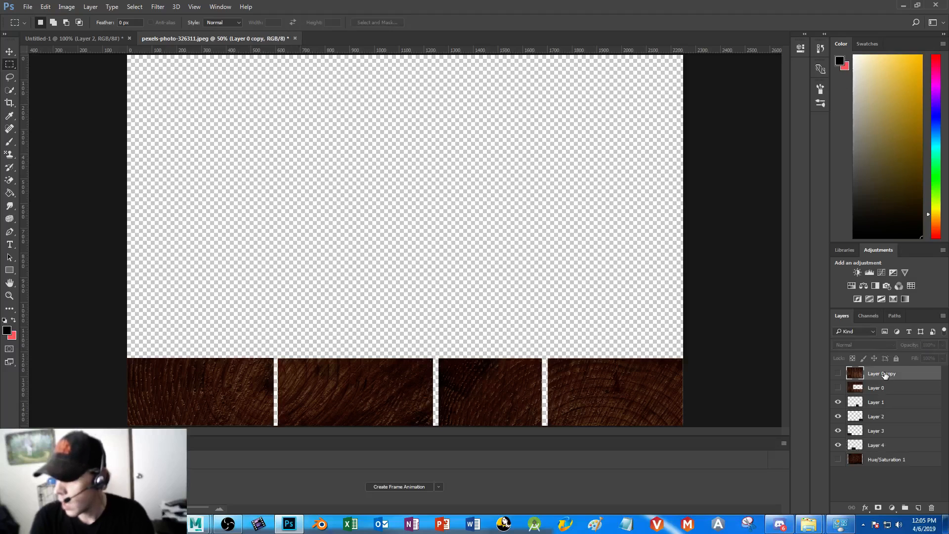
left_click(838, 374)
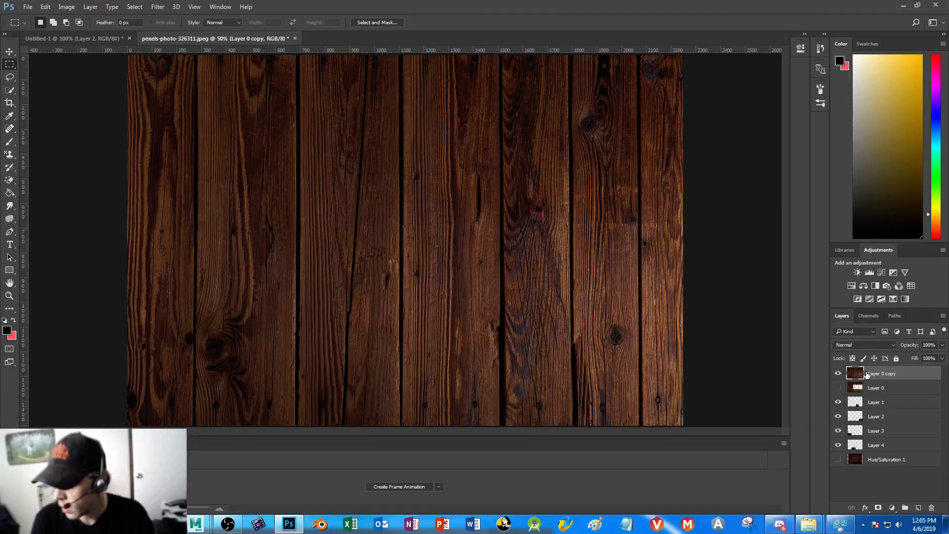
left_click(942, 346)
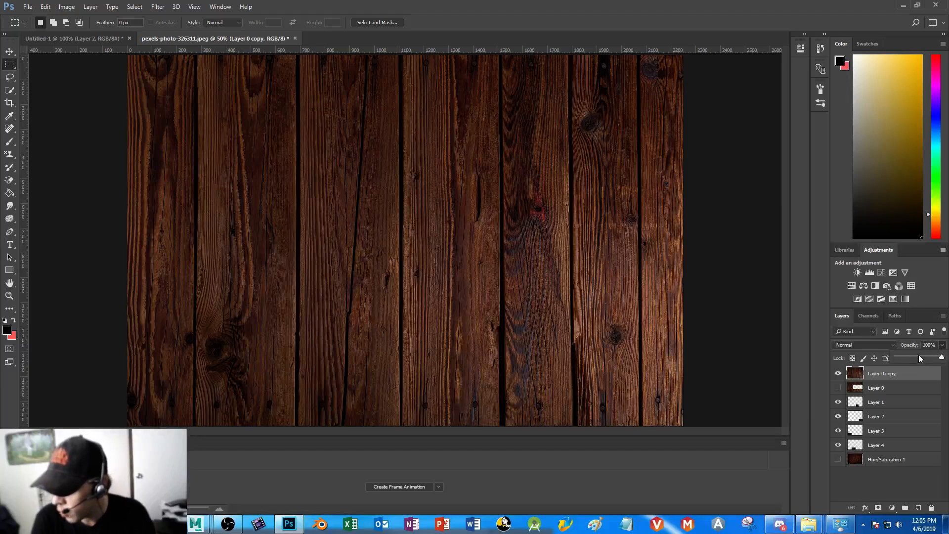
left_click(918, 357)
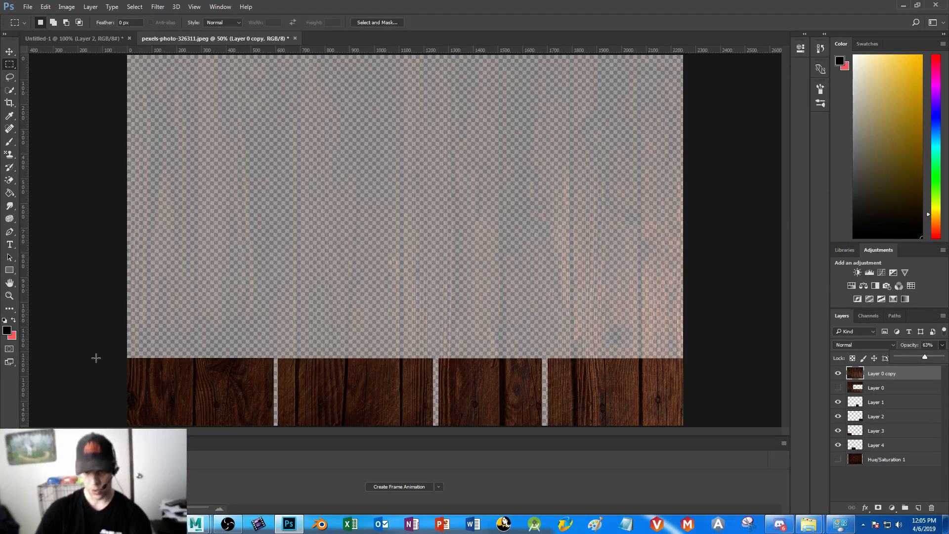
Delete the strip of Layer 0 copy planks that covers the end-grain row along the canvas's bottom, and clear the selection
left_click_drag(96, 354, 692, 429)
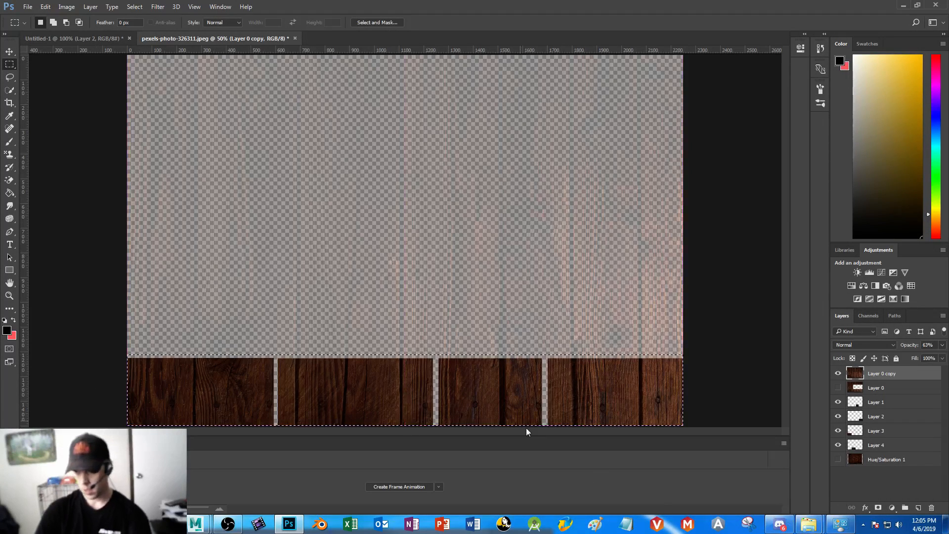
key("Delete")
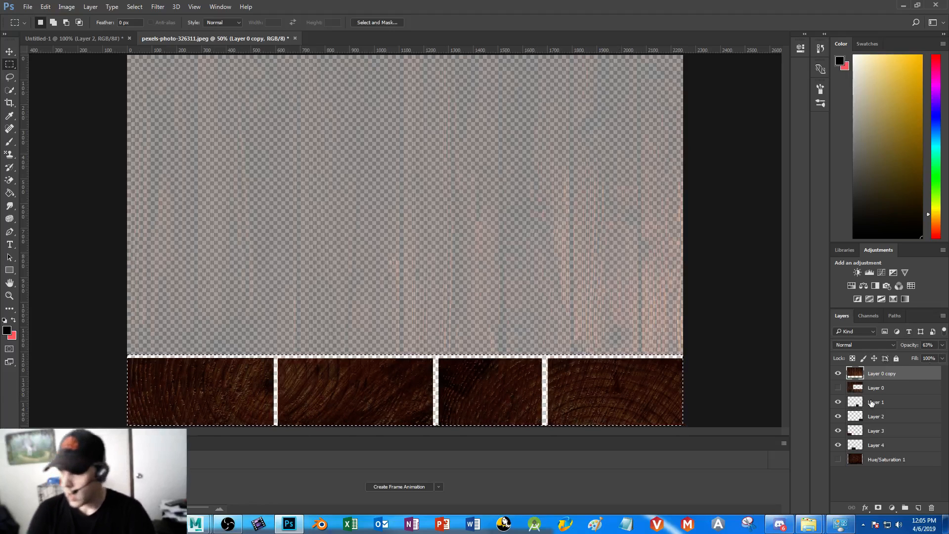
key("ctrl+d")
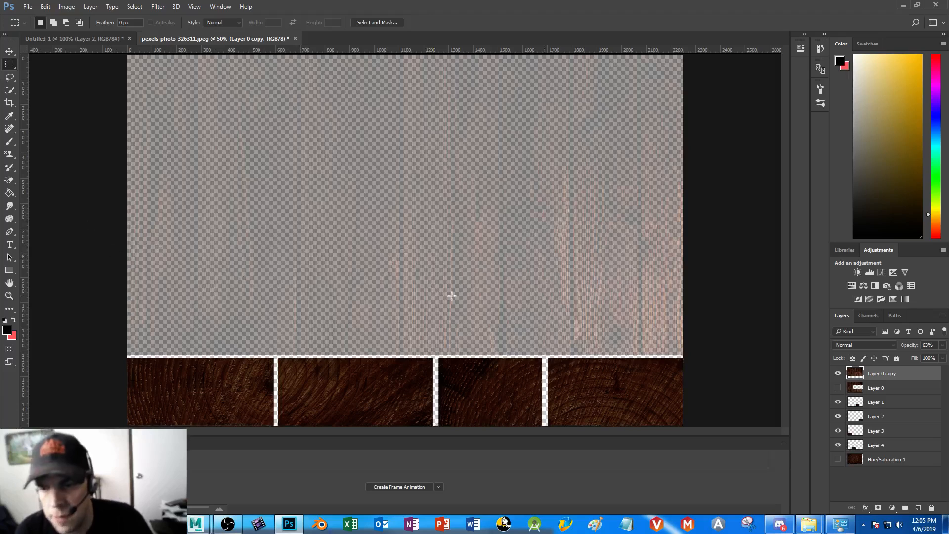
Try merging Layer 0 copy with Layers 1 to 4 into a single layer, and undo the merge
left_click(882, 403, "ctrl")
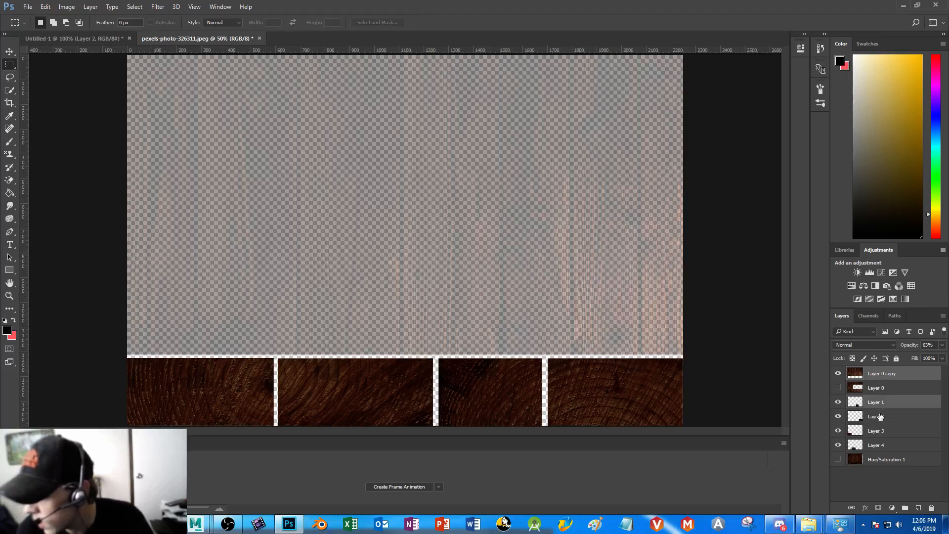
left_click(881, 416, "ctrl")
left_click(881, 430, "ctrl")
left_click(880, 446, "ctrl")
right_click(879, 371)
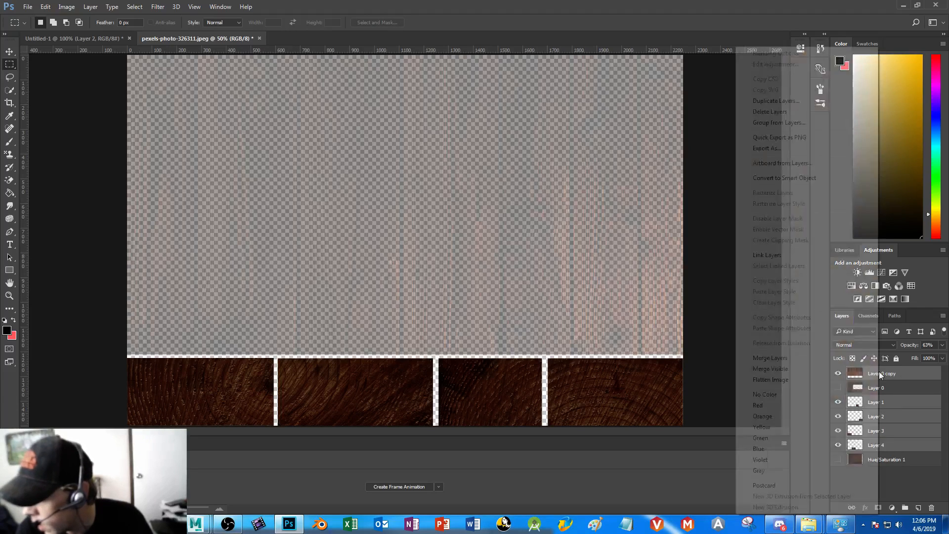
left_click(784, 364)
key("ctrl+z")
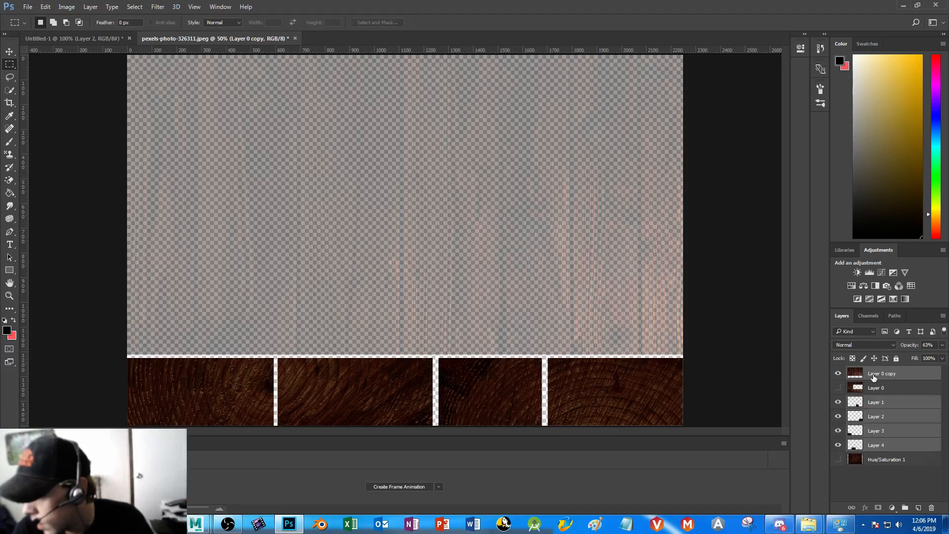
Set Layer 0 copy's opacity to 100% and select it together with Layers 1 to 4, opening their layer commands
left_click(873, 378)
left_click(942, 345)
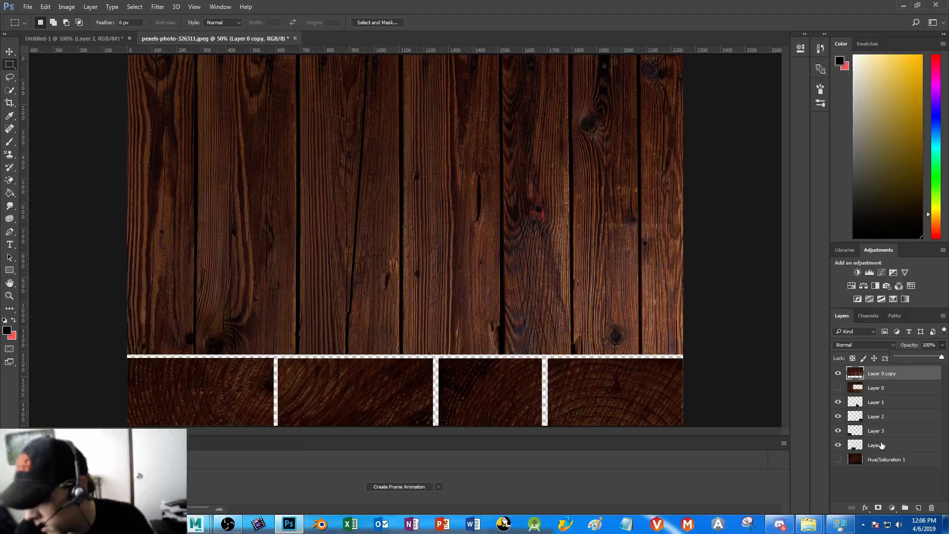
left_click(880, 405, "ctrl")
left_click(881, 419, "ctrl")
left_click(881, 432, "ctrl")
left_click(881, 446, "ctrl")
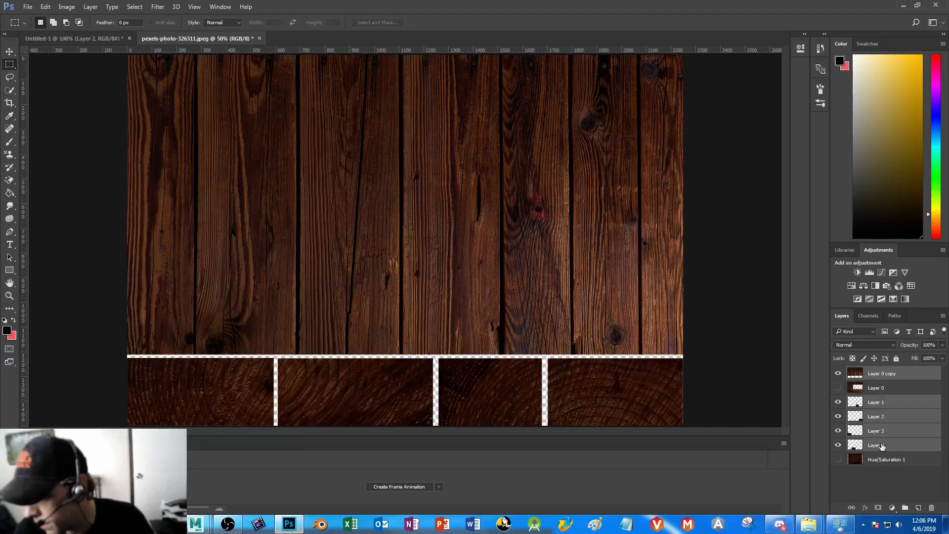
right_click(881, 374)
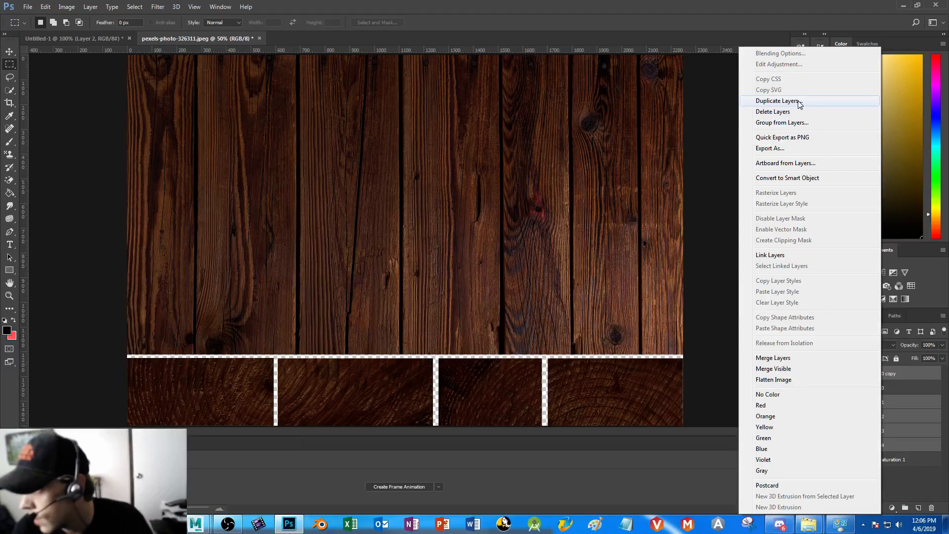
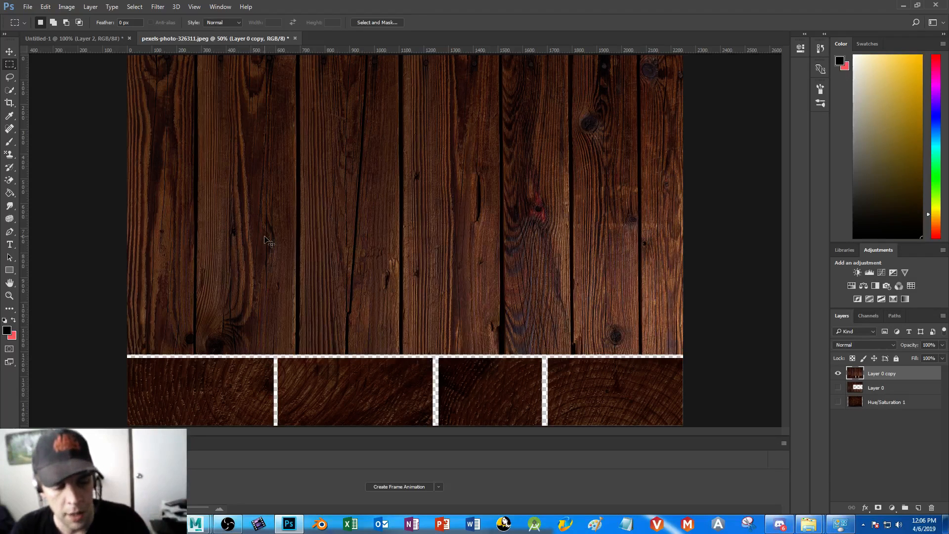
Save the finished wood texture under the new name WoodText as a PNG in TutFolder
key("ctrl+shift+s")
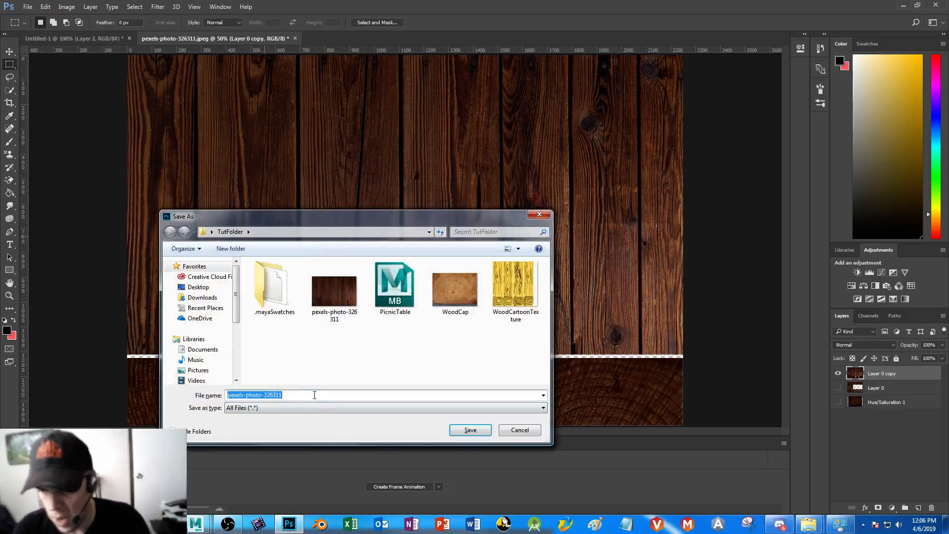
type("WoodText")
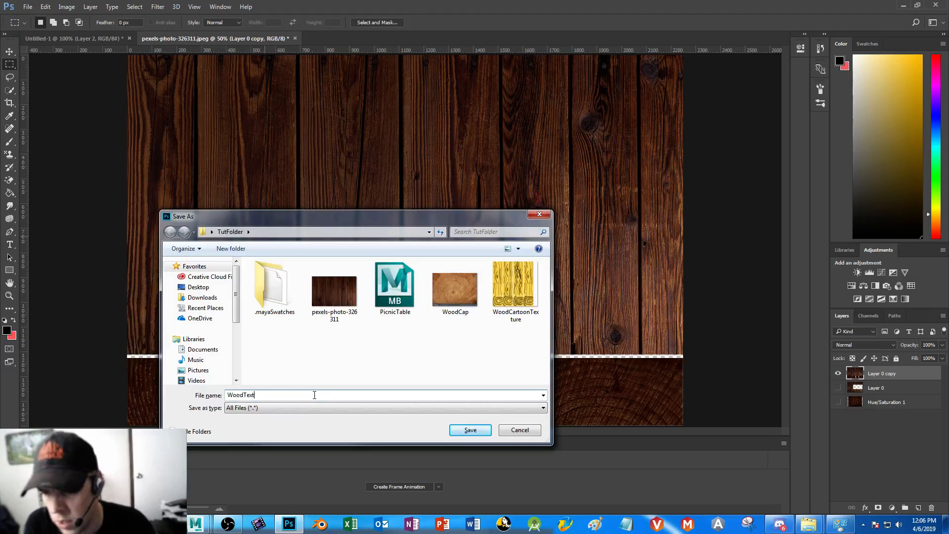
key("Return")
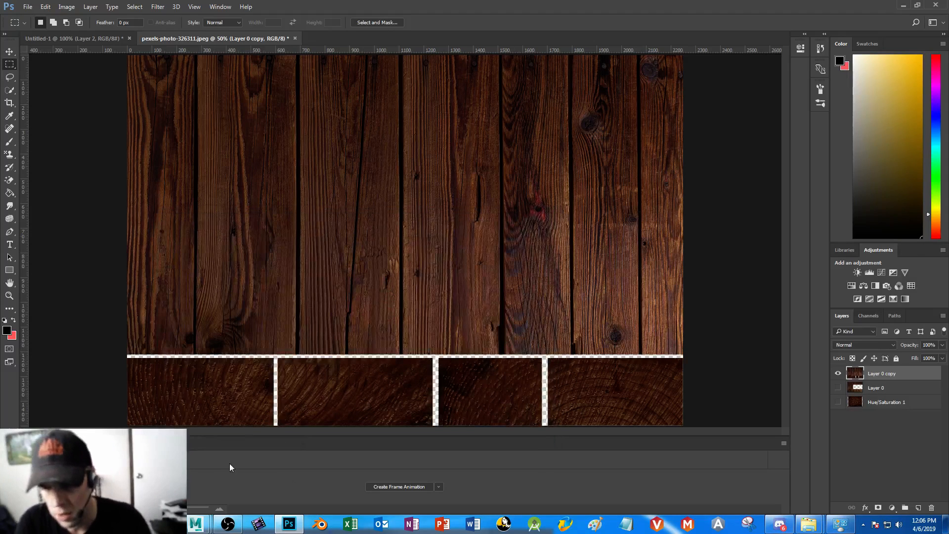
Switch to Maya, select the picnic table's top planks and assign the existing blinn1 material to them
mouse_move(200, 523)
left_click(257, 460)
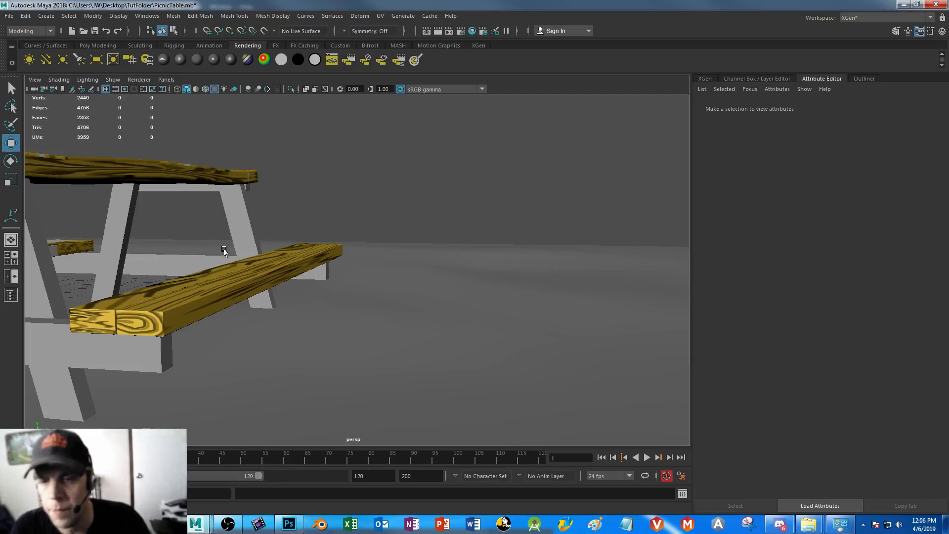
left_click_drag(223, 249, 489, 258, "alt")
left_click(246, 288)
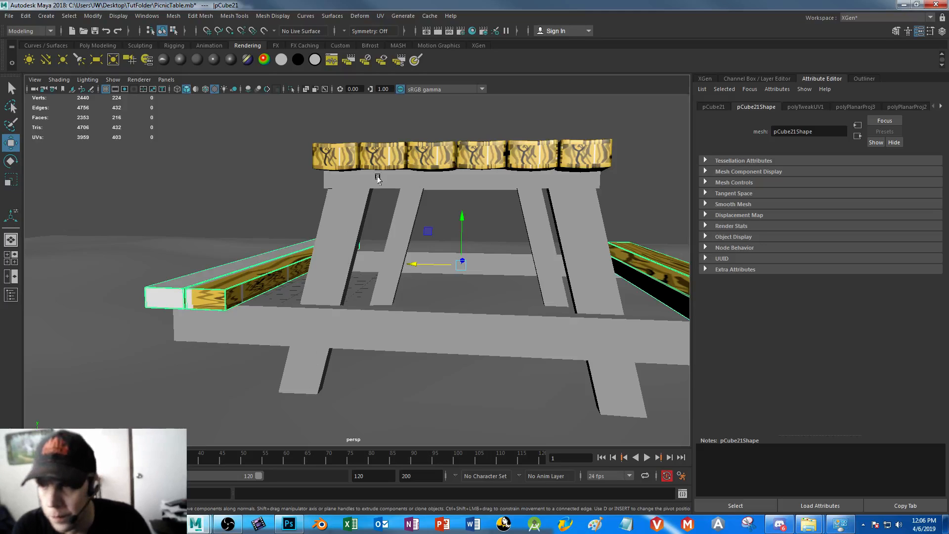
left_click(381, 161)
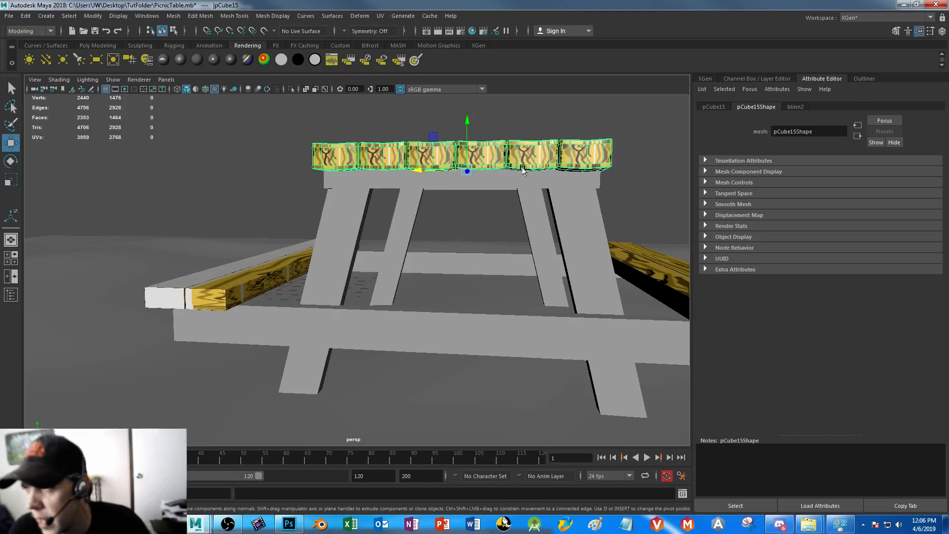
left_click(49, 509)
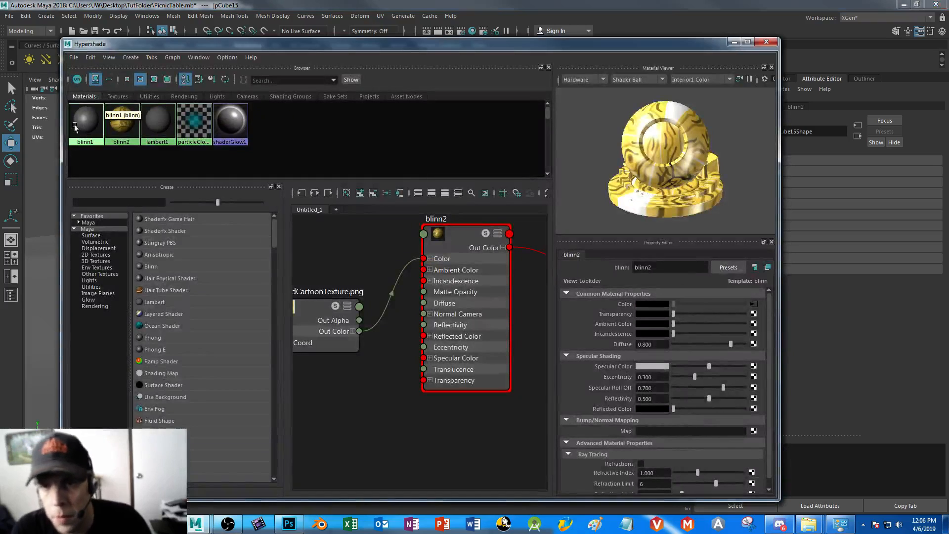
right_click_drag(76, 122, 79, 96)
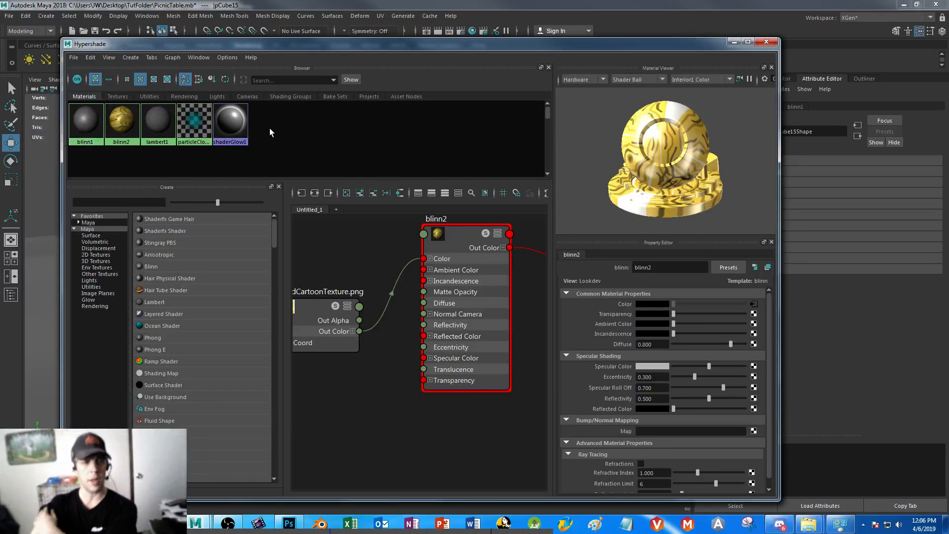
left_click(731, 44)
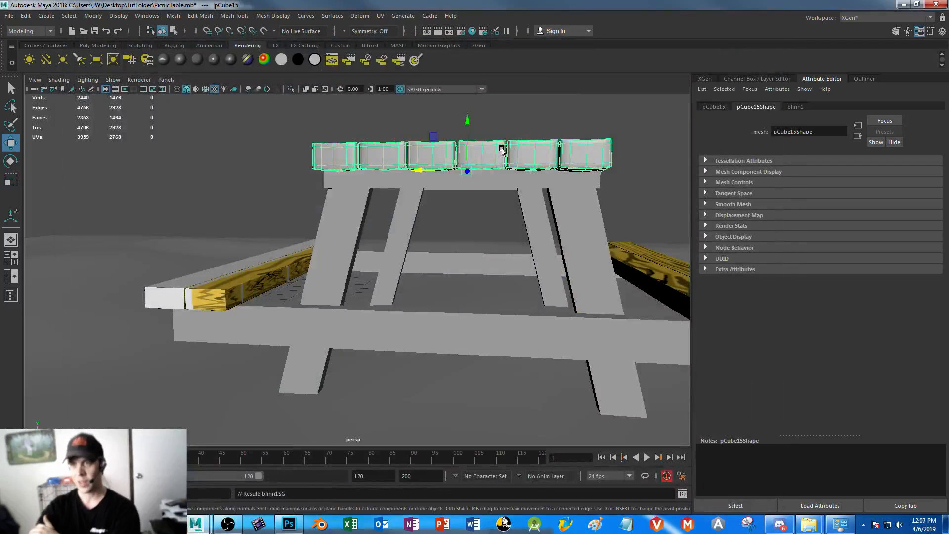
Map a File texture to blinn1's color and load WoodText.png from TutFolder as its image
left_click(796, 107)
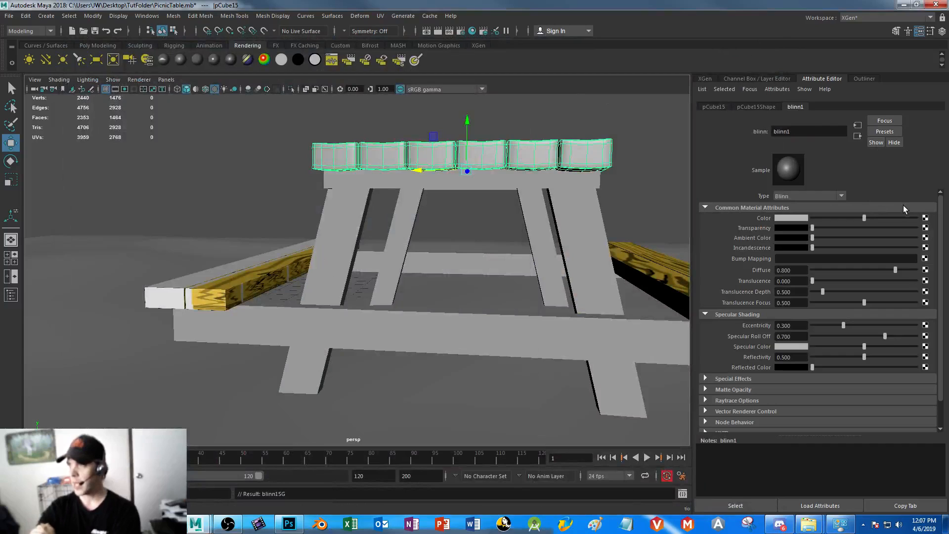
left_click(924, 218)
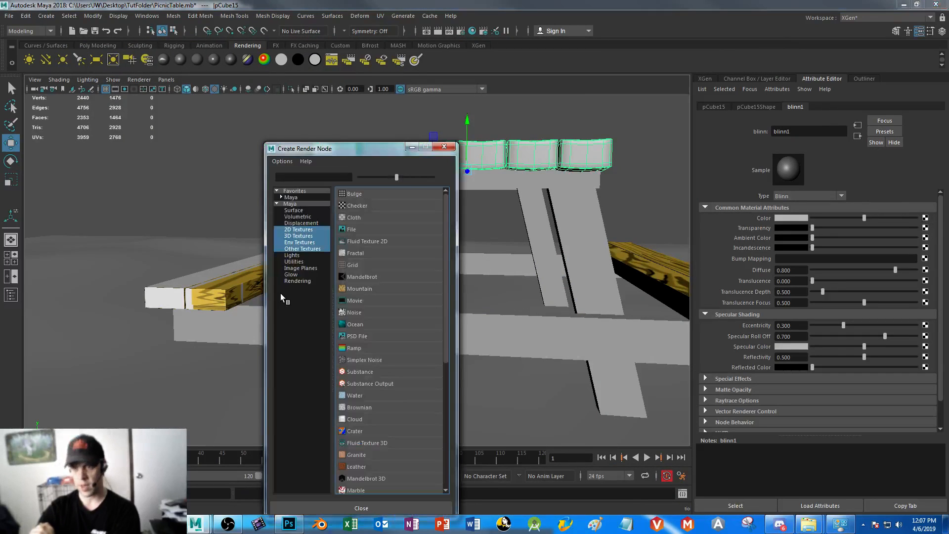
left_click(365, 230)
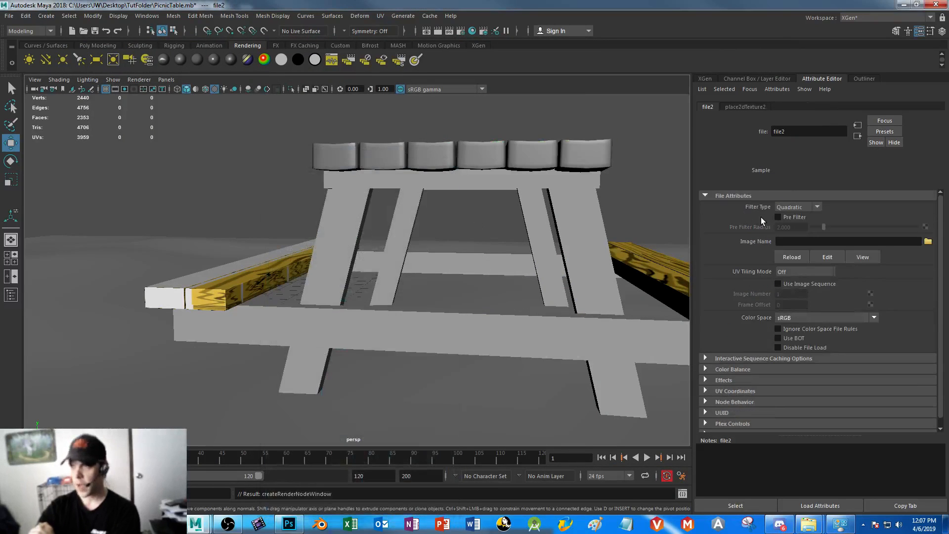
left_click(928, 241)
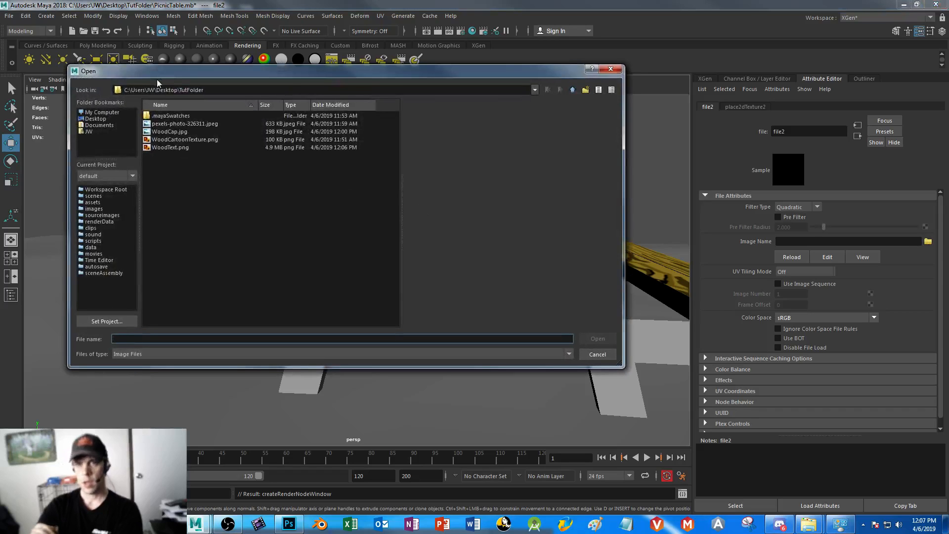
left_click(173, 147)
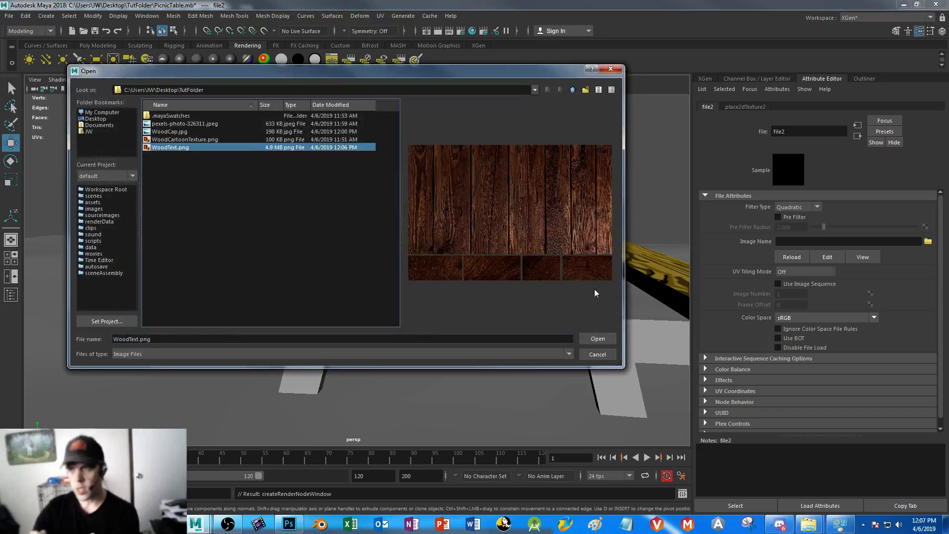
left_click(601, 341)
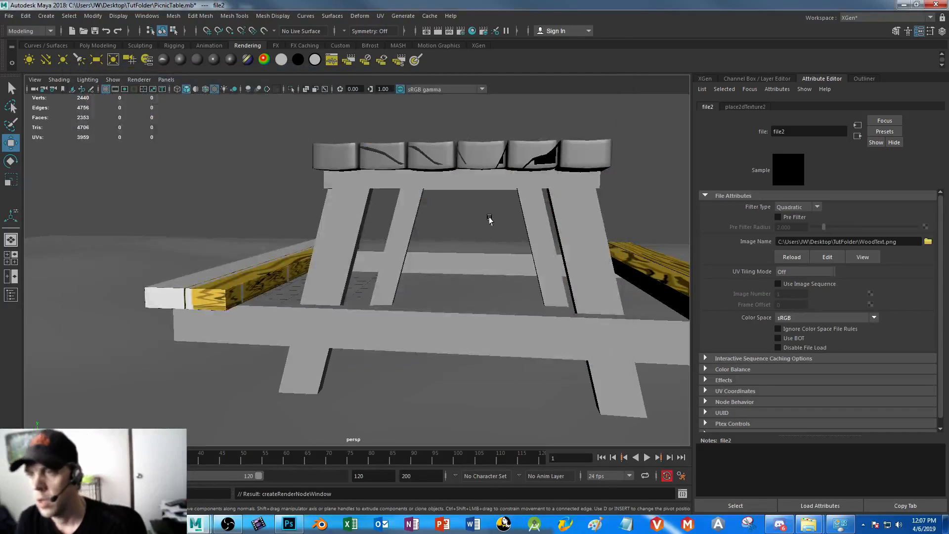
left_click_drag(483, 218, 331, 230, "alt")
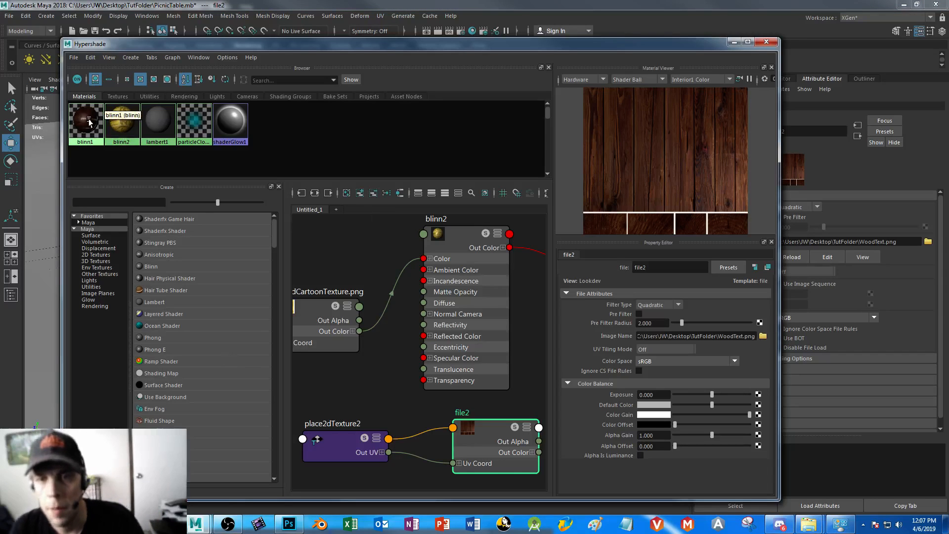
Graph blinn1's node network in the Hypershade and delete the texture's connection to the material's transparency
left_click(88, 123)
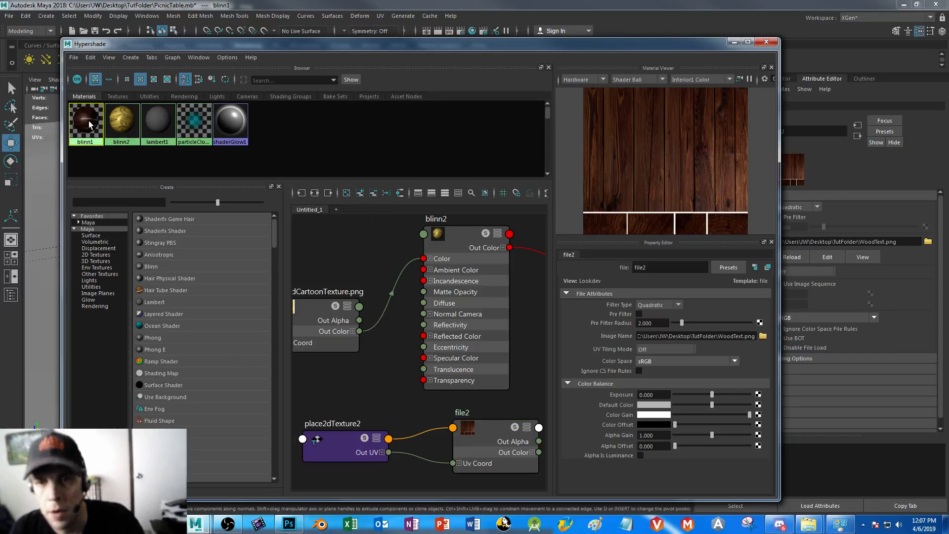
right_click(89, 124)
left_click(88, 149)
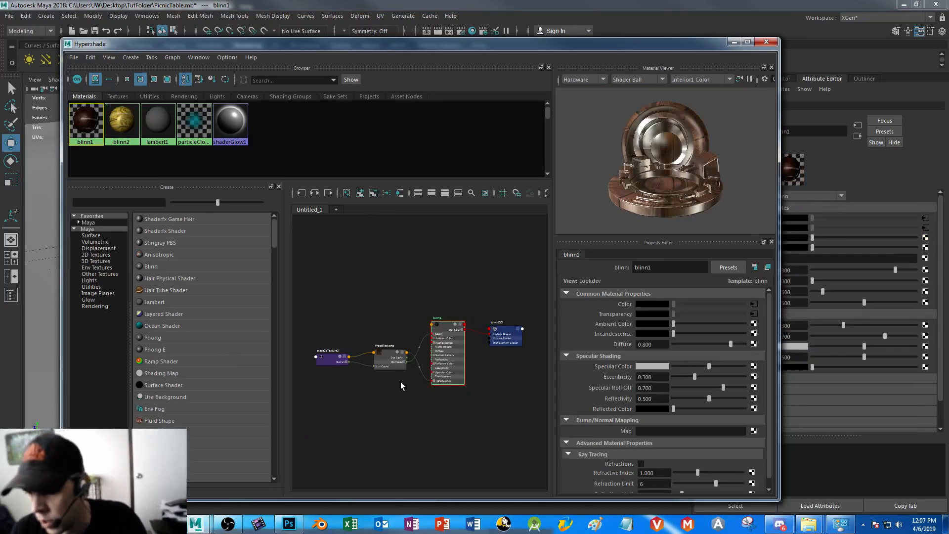
left_click(418, 369)
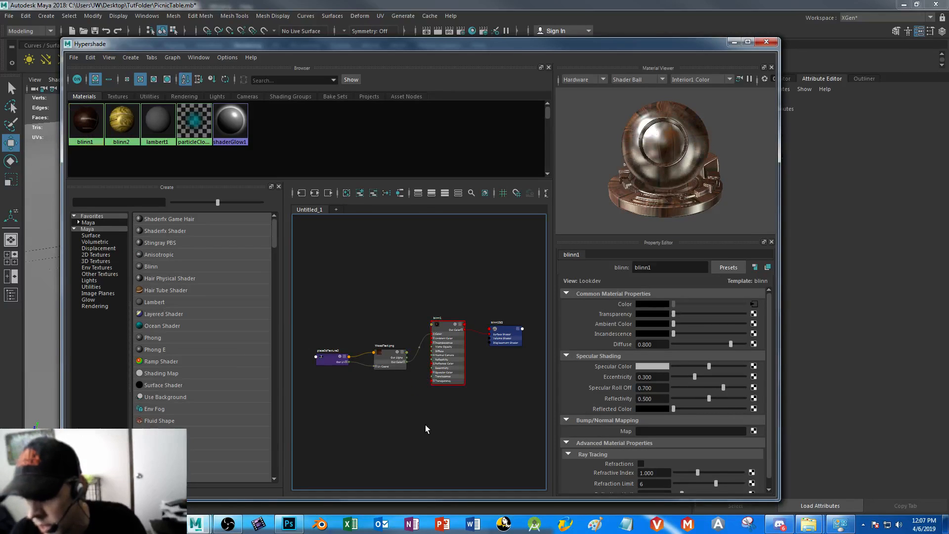
left_click(734, 42)
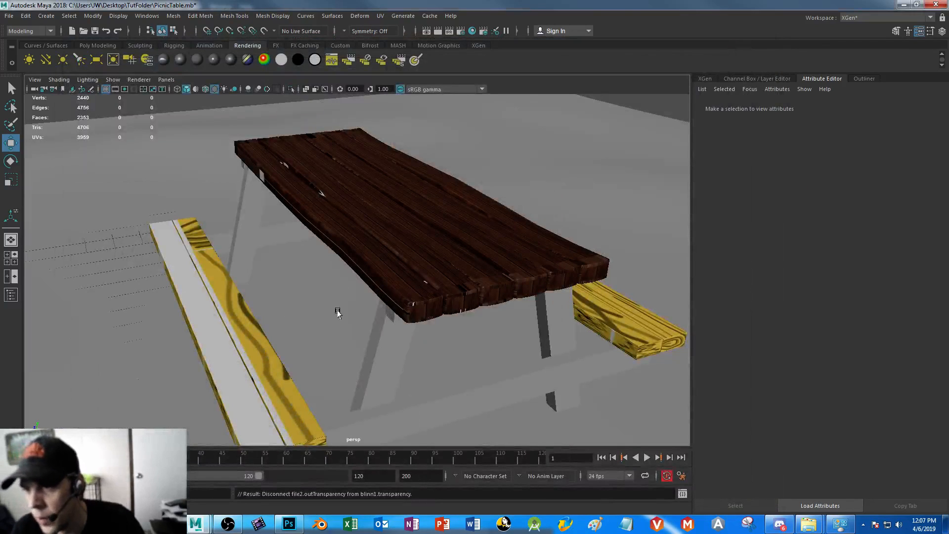
Select the tabletop plank faces between the end caps from the top view and apply a cylindrical UV projection
left_click_drag(380, 260, 392, 303, "alt")
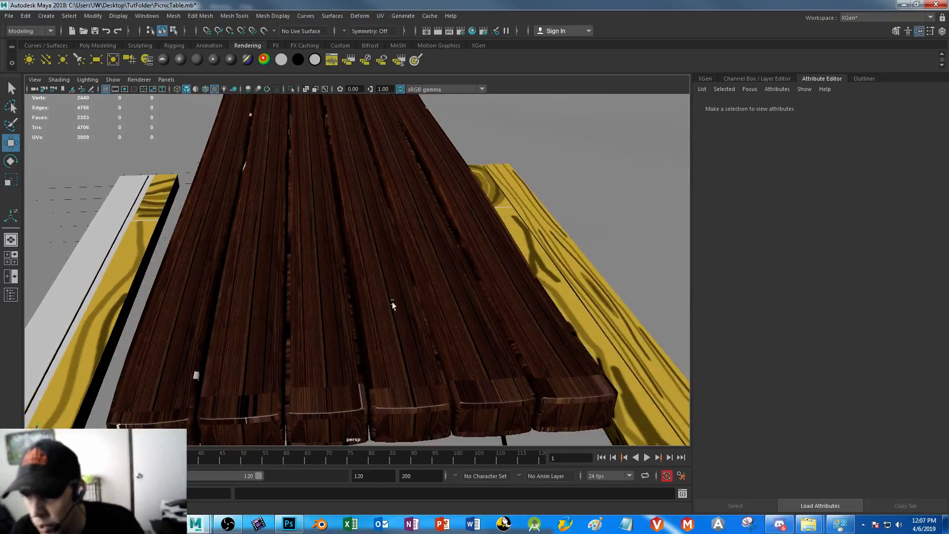
left_click(445, 273)
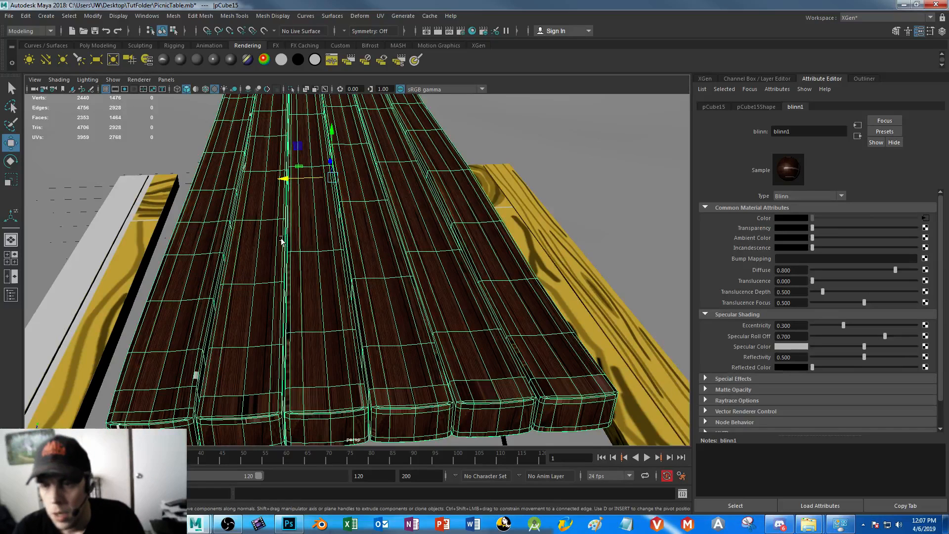
key("space")
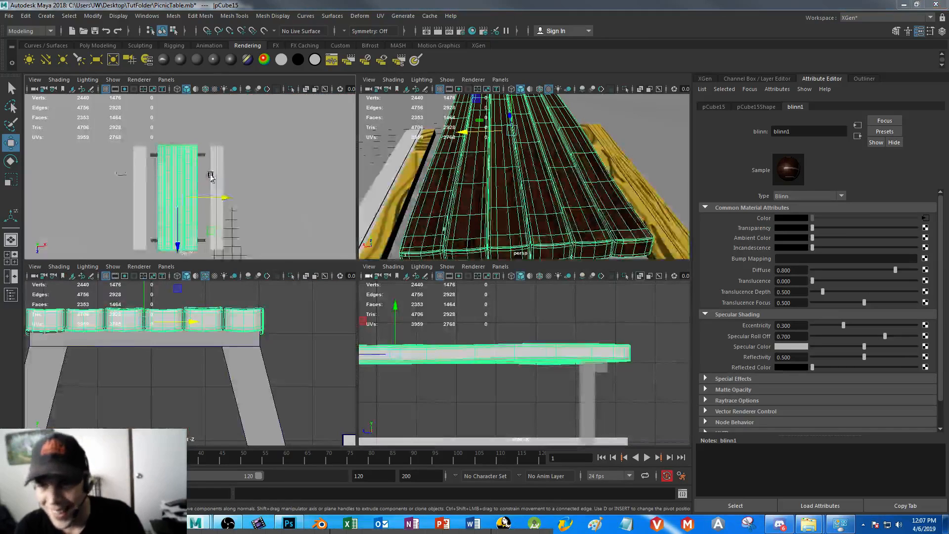
key("space")
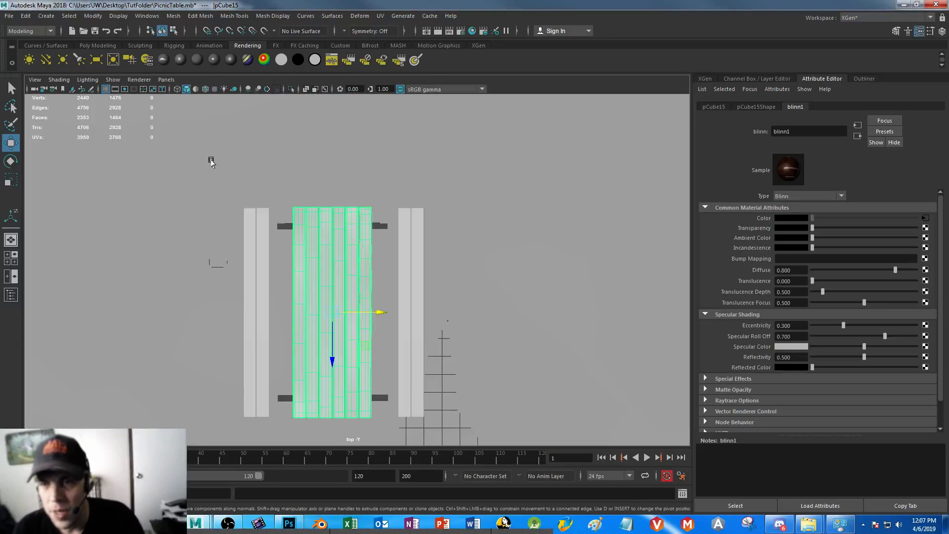
right_click_drag(312, 232, 311, 254)
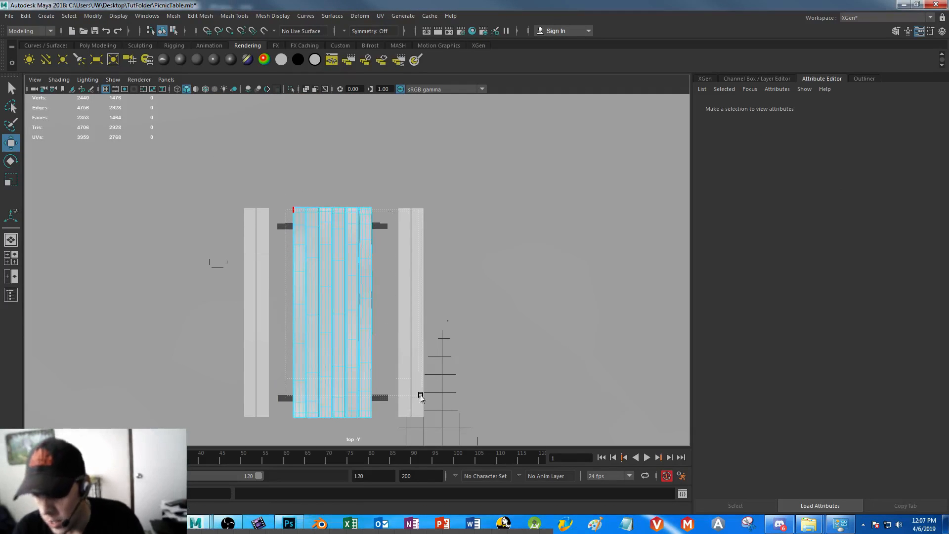
left_click_drag(425, 414, 426, 420)
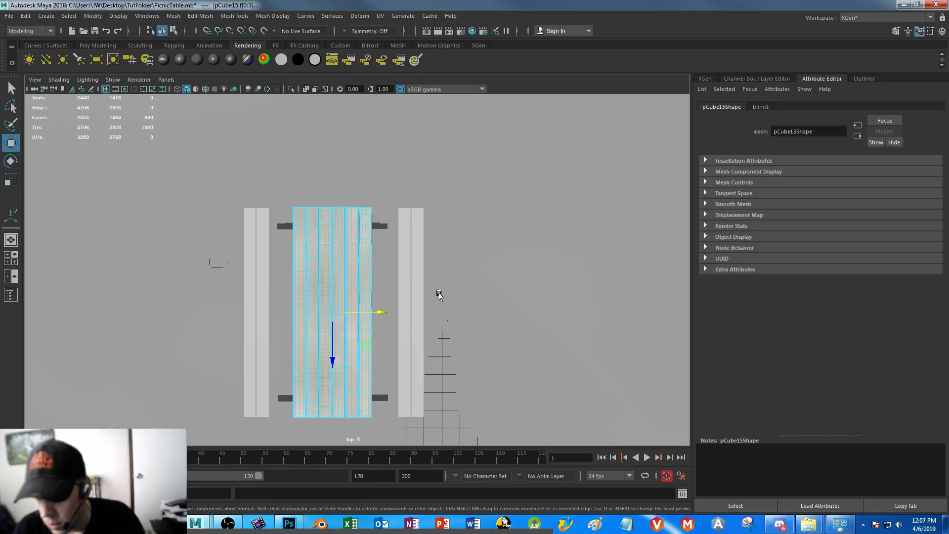
left_click(380, 17)
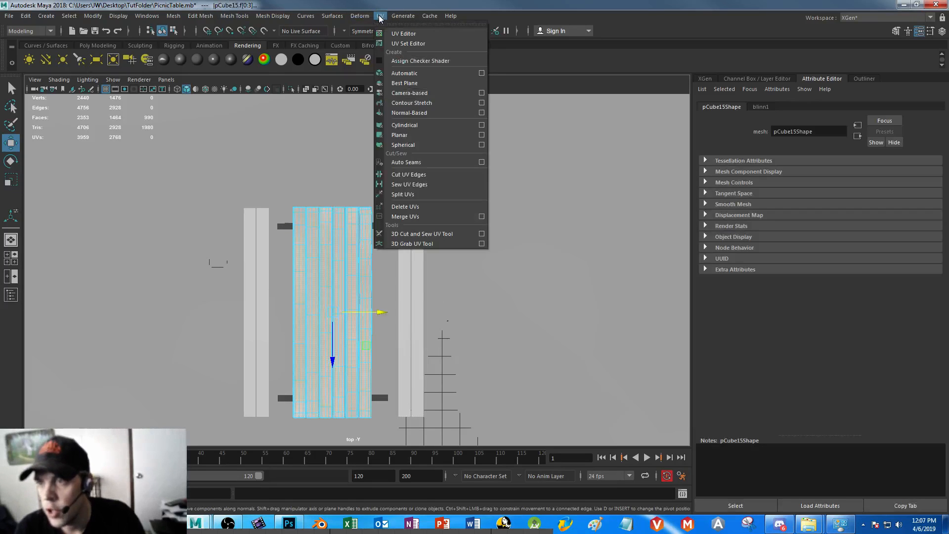
left_click(455, 125)
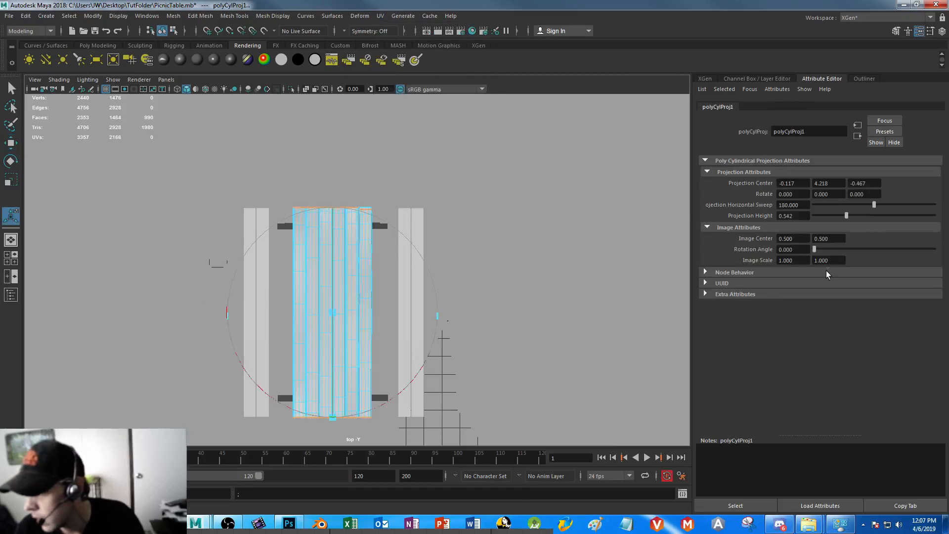
Try rotating the cylindrical projection 90 degrees about Y, and reset that rotation to 0
left_click(828, 193)
type("90")
key("Return")
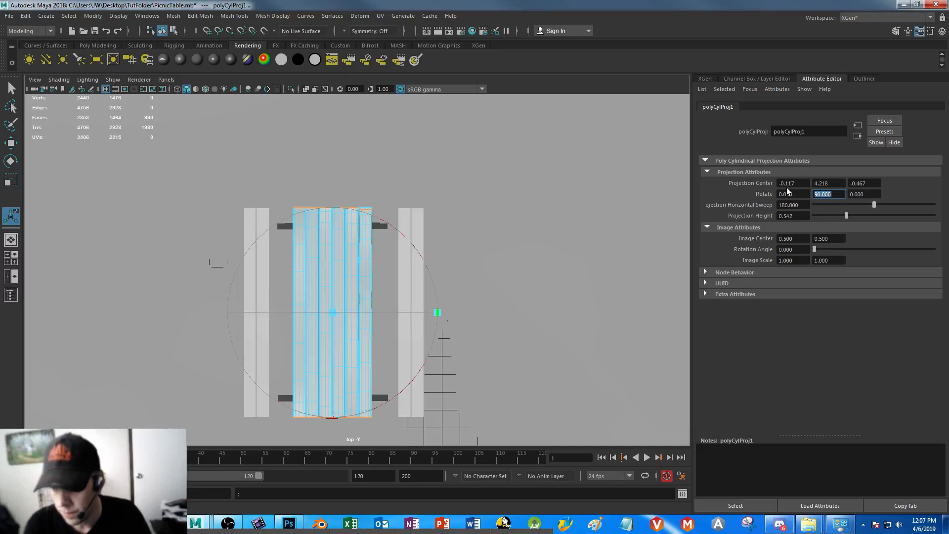
type("0")
key("Return")
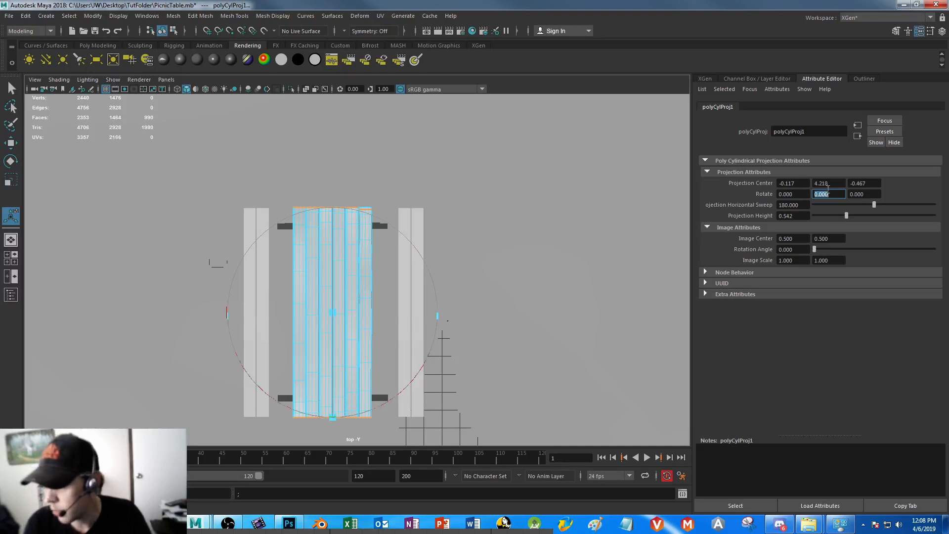
Set the cylindrical projection's X rotation to 90 degrees
left_click_drag(808, 195, 686, 183)
type("90")
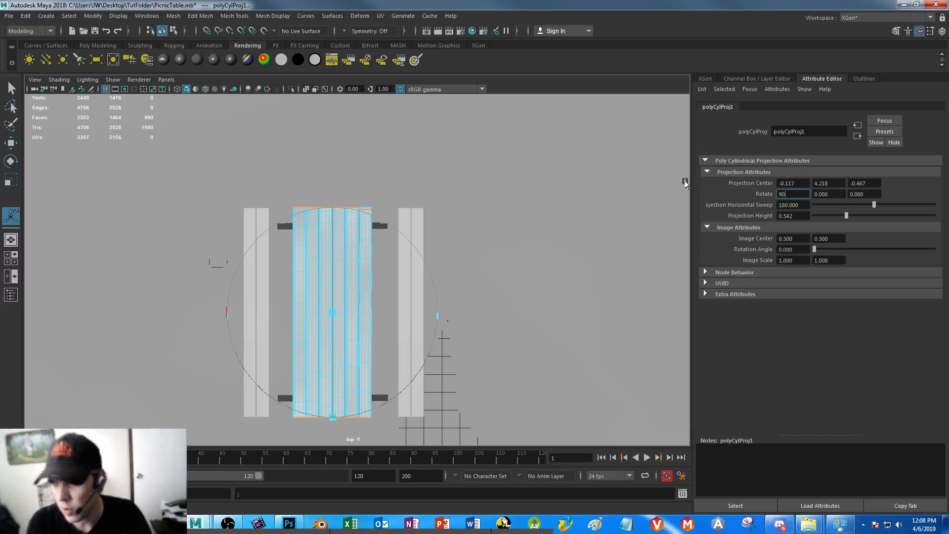
key("Return")
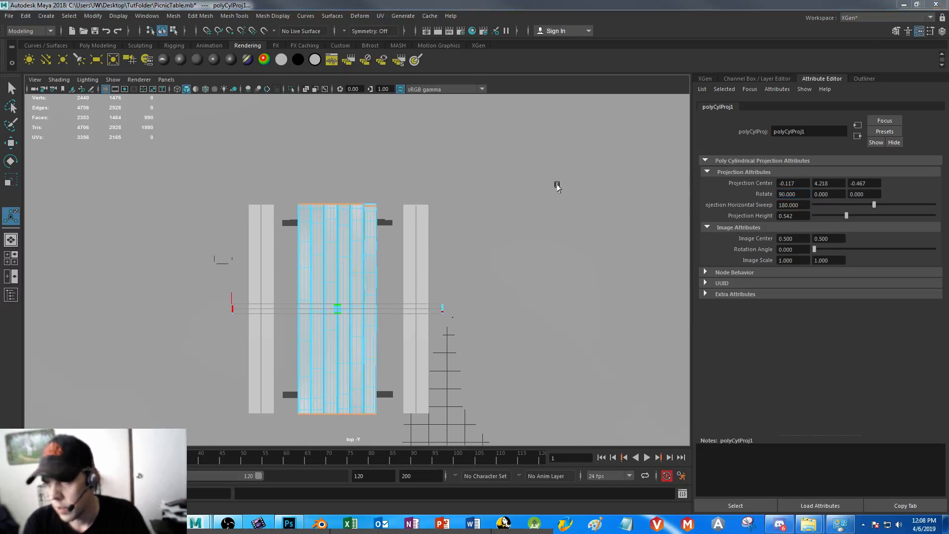
Extend the cylindrical projection's horizontal sweep to 360 degrees and stretch its height to about 11.67 along the tabletop
key("space")
key("space")
right_click_drag(547, 179, 378, 260, "alt")
left_click_drag(378, 261, 462, 255, "alt")
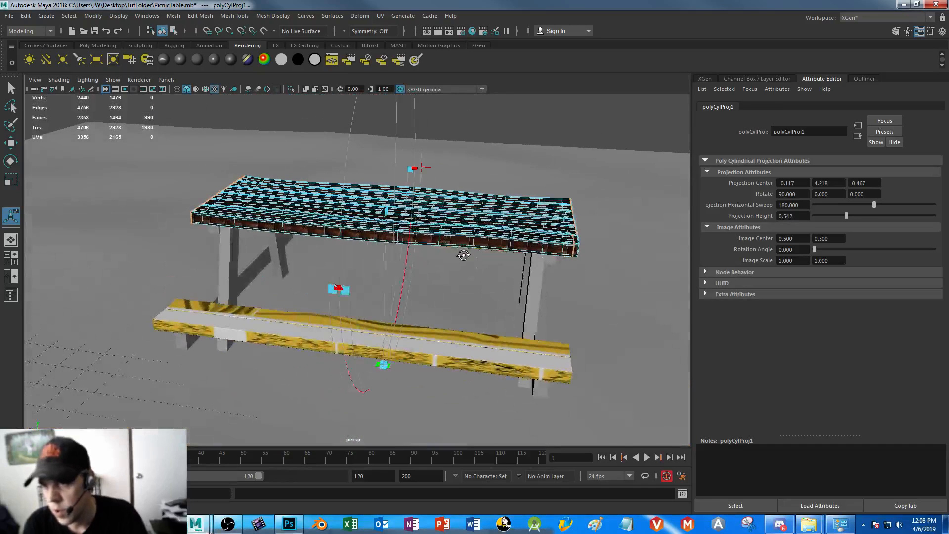
left_click_drag(346, 290, 506, 4)
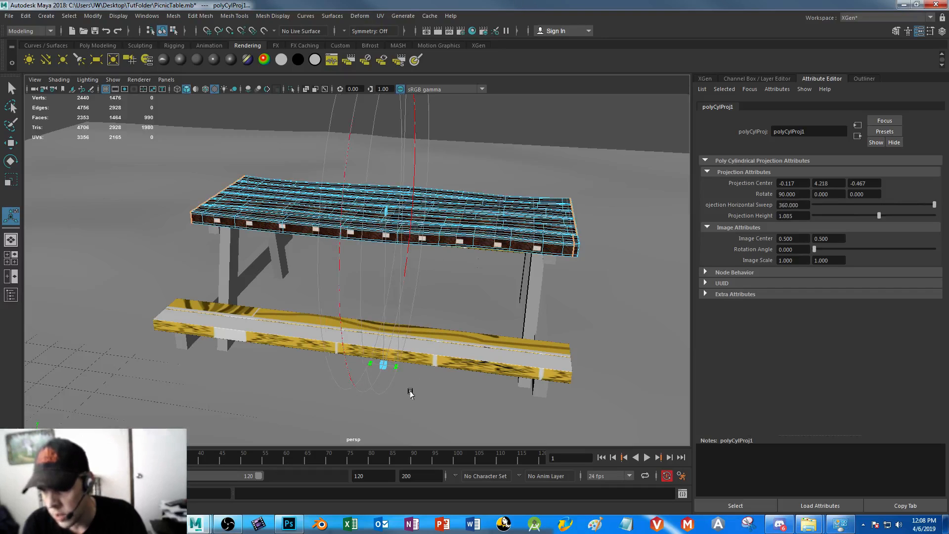
left_click_drag(396, 366, 544, 377)
left_click_drag(496, 258, 231, 168, "alt")
key("space")
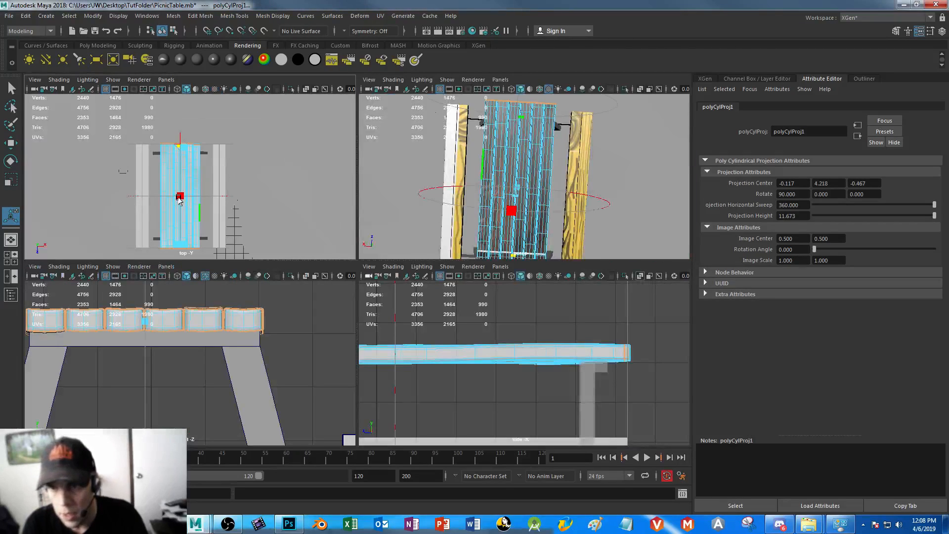
Set the cylindrical projection's height to 12
left_click(521, 116)
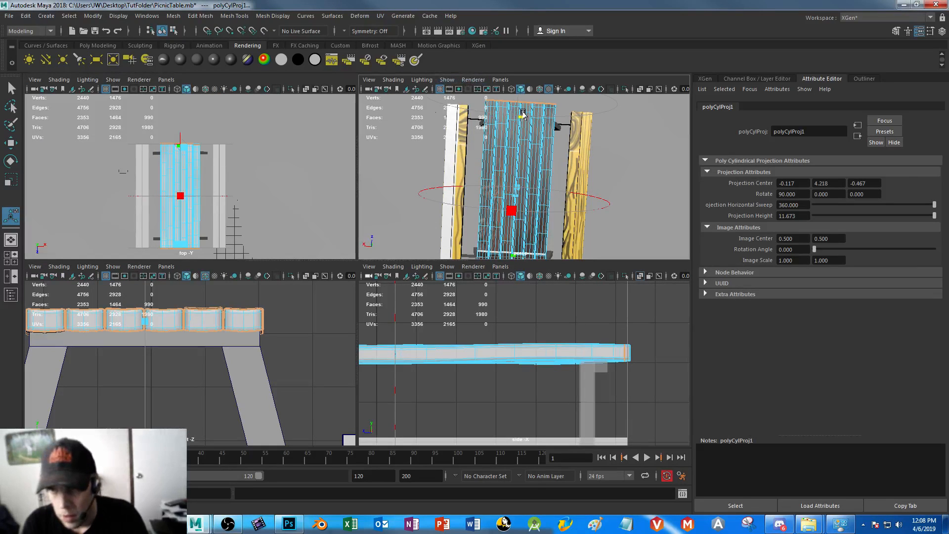
left_click_drag(524, 104, 515, 188, "alt")
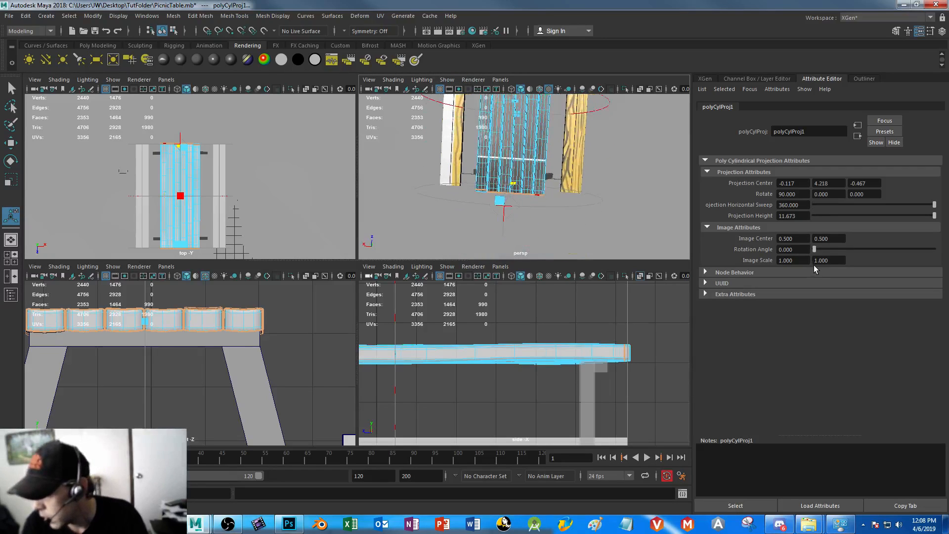
double_click(802, 215)
type("12")
key("Return")
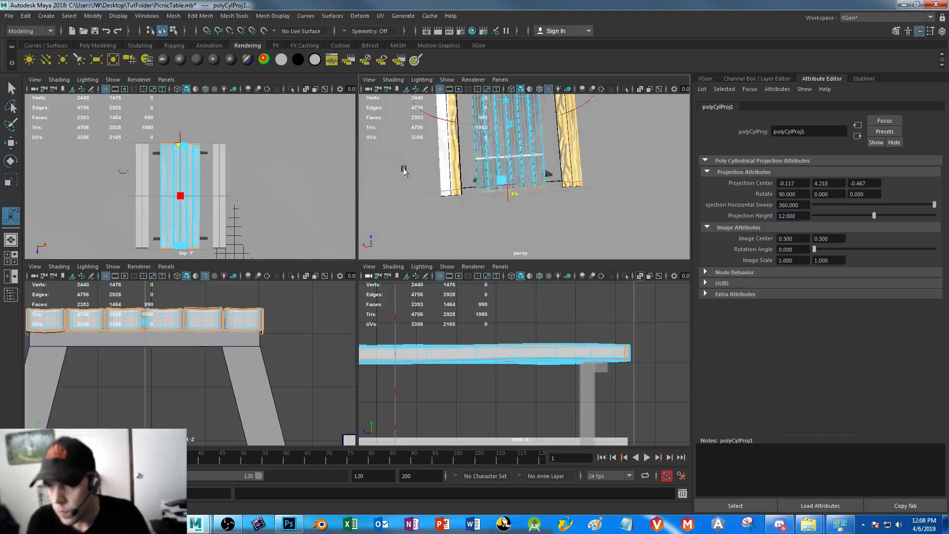
Examine the wood grain along the tabletop planks up close and the matching shells in the UV Editor
key("space")
left_click_drag(343, 231, 480, 320, "alt")
scroll(485, 363, "up", 3)
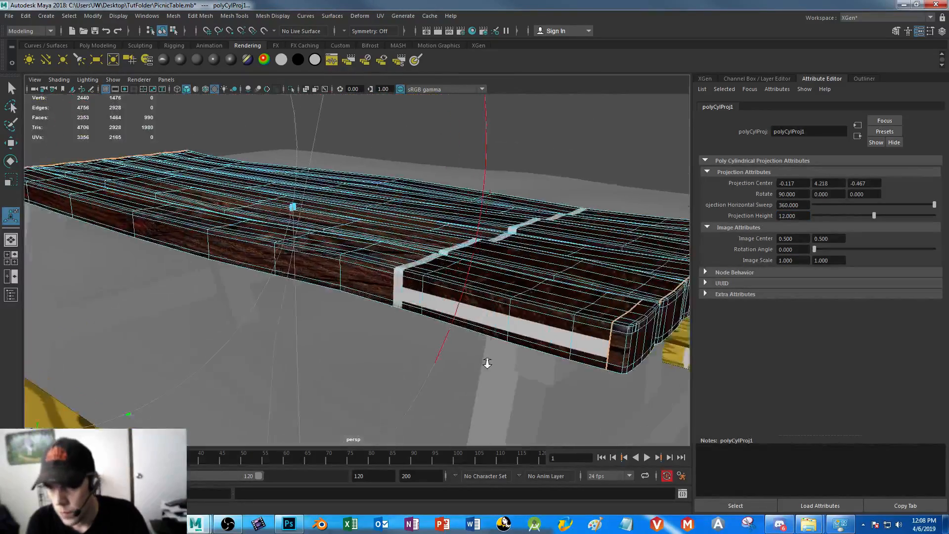
left_click_drag(485, 362, 468, 351, "alt")
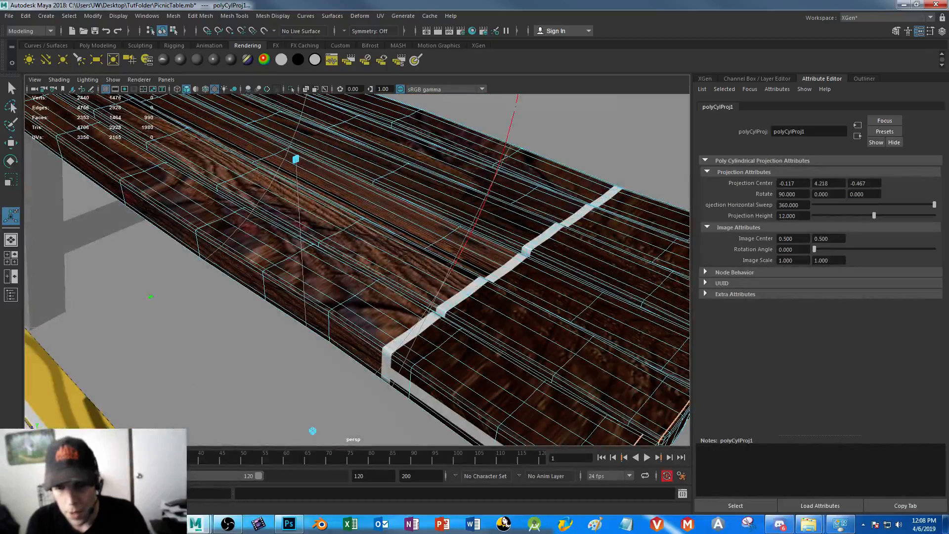
left_click(37, 507)
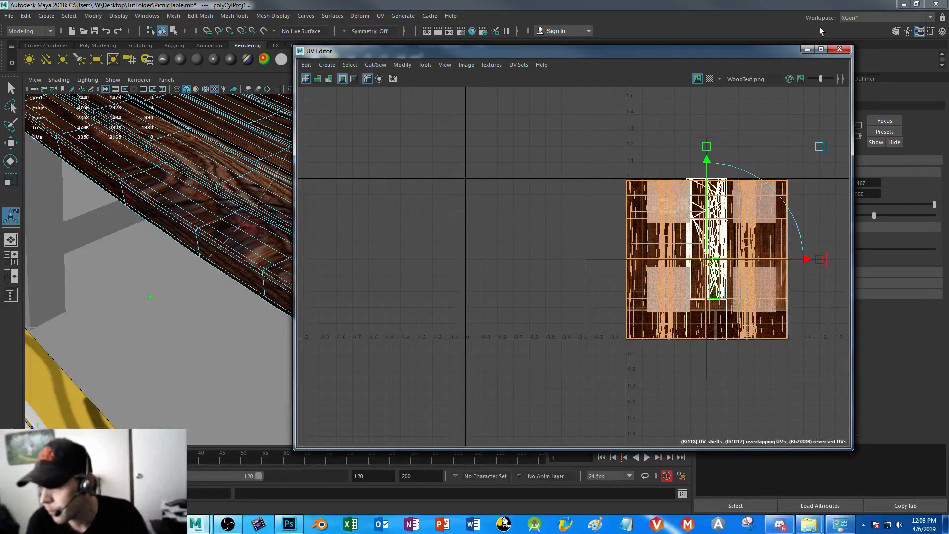
left_click(807, 49)
right_click_drag(228, 226, 226, 255)
scroll(516, 313, "down", 5)
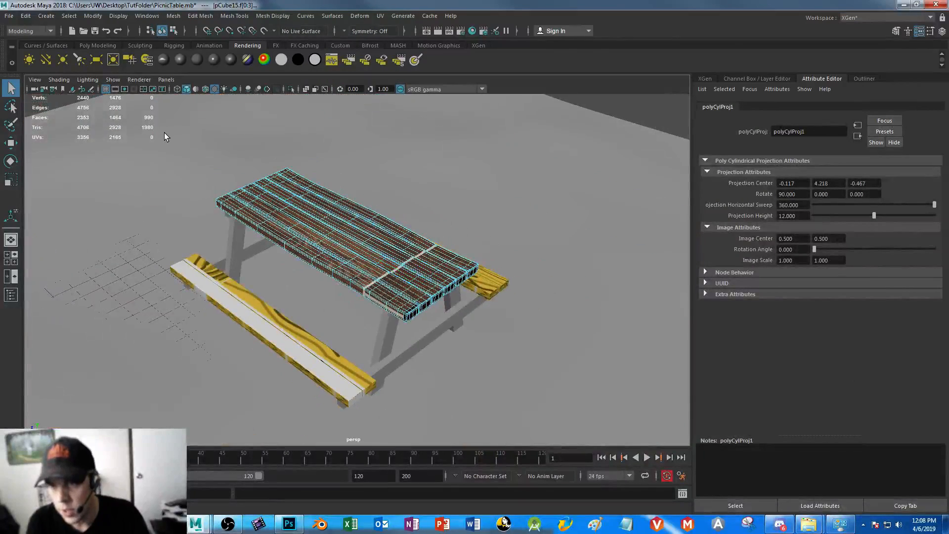
Switch the face selection to the tabletop's end caps and apply a planar UV projection from the Z axis, fitted to the bounding box
left_click_drag(164, 133, 568, 395)
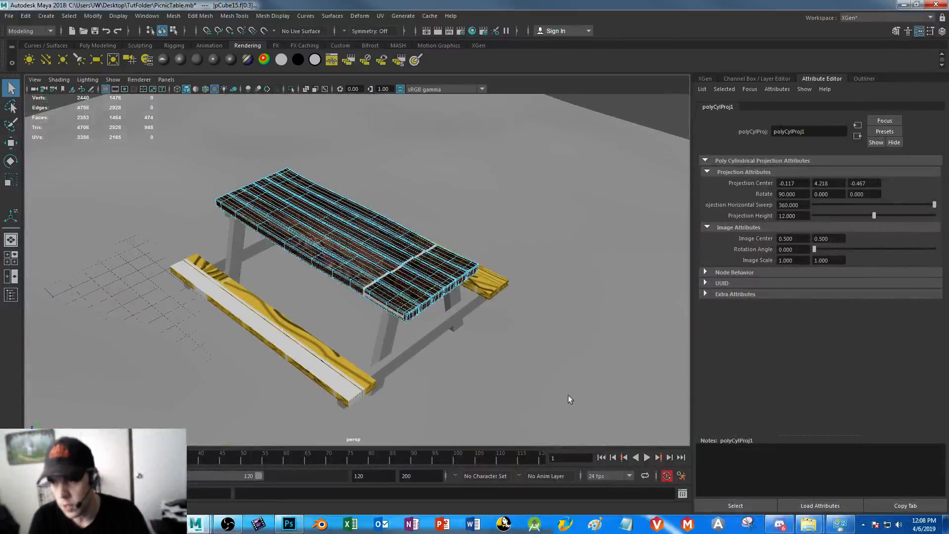
left_click(381, 16)
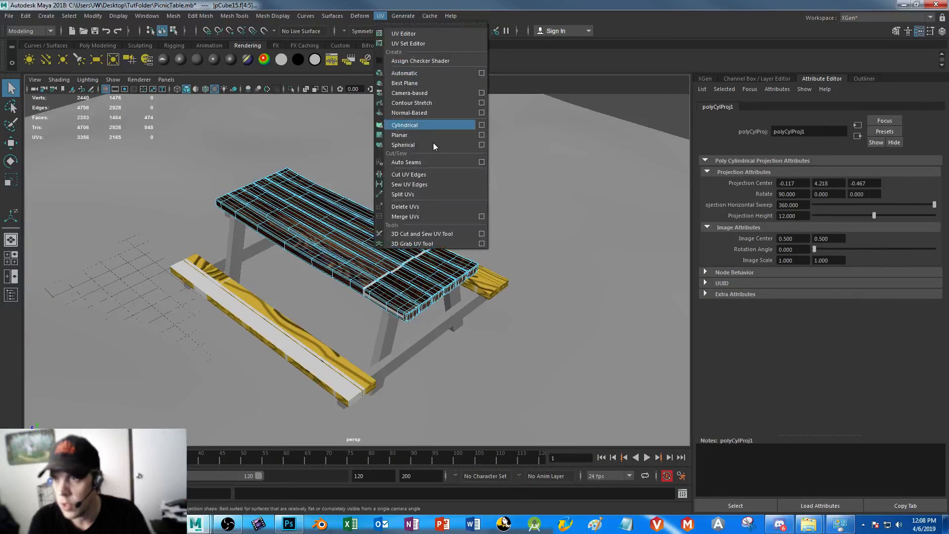
left_click(482, 135)
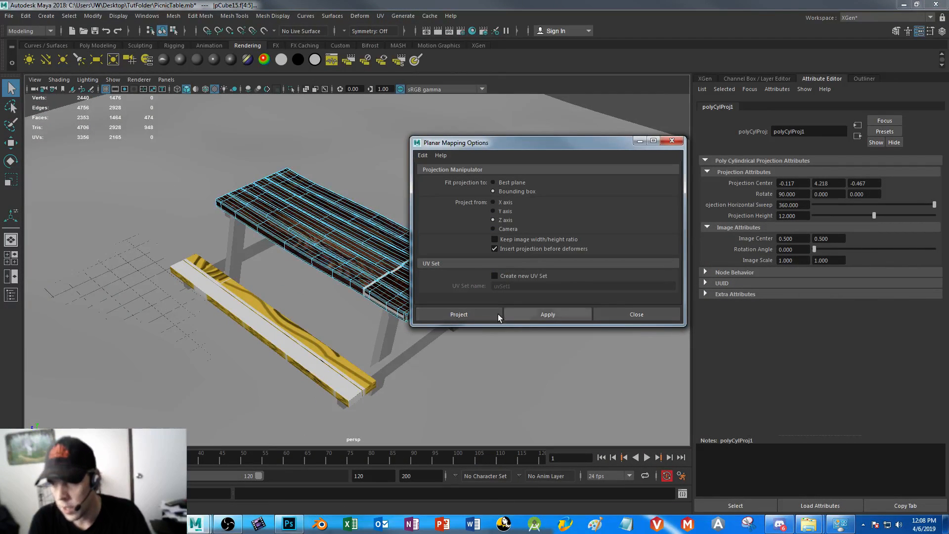
left_click(484, 313)
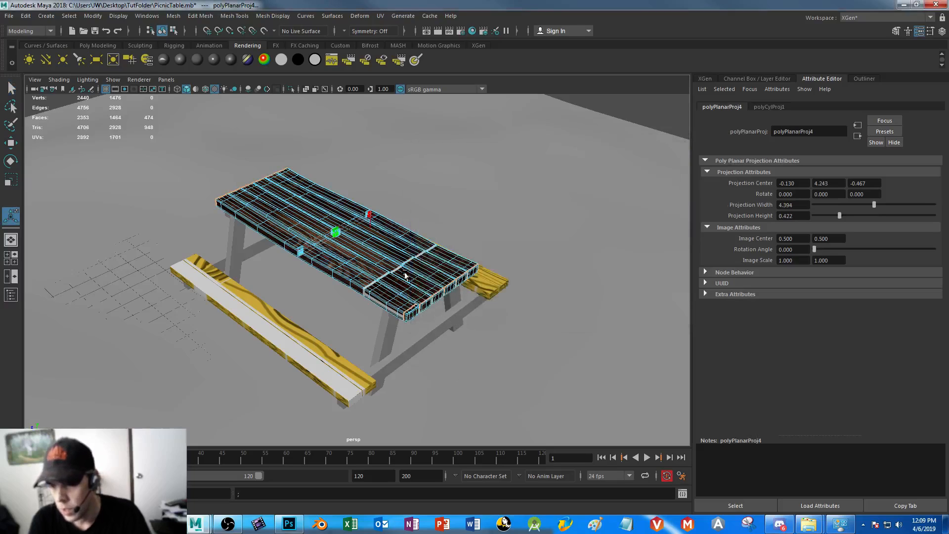
Move the end caps' UV shells horizontally off the wood texture in the UV Editor, clear of the plank shells
scroll(406, 278, "up", 4)
left_click_drag(467, 385, 426, 369, "alt")
left_click_drag(410, 335, 456, 423, "alt")
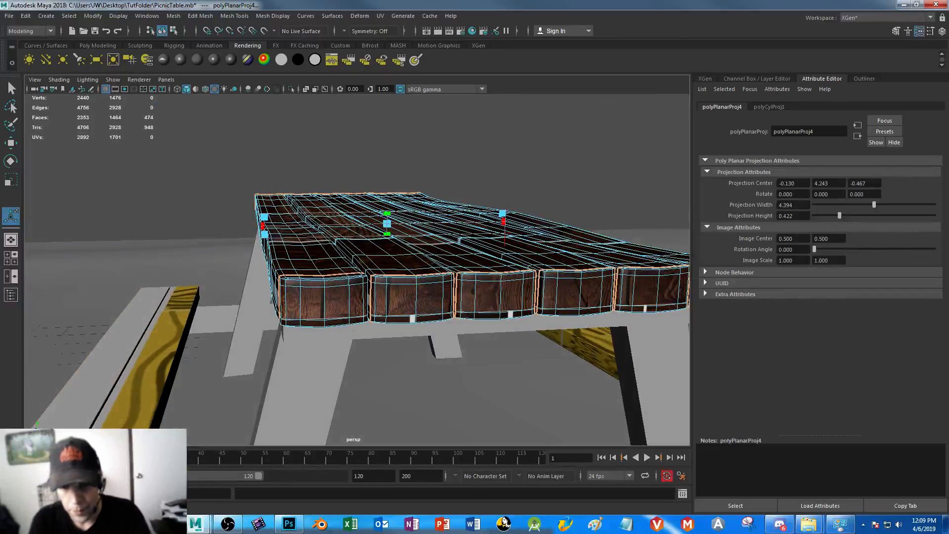
key("alt+Tab")
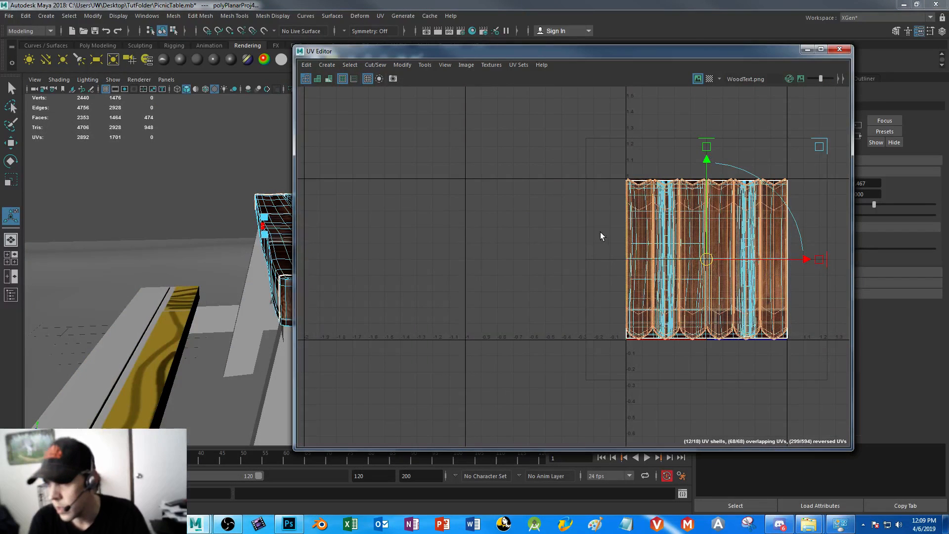
middle_click_drag(601, 232, 379, 206, "alt")
left_click(529, 233)
key("w")
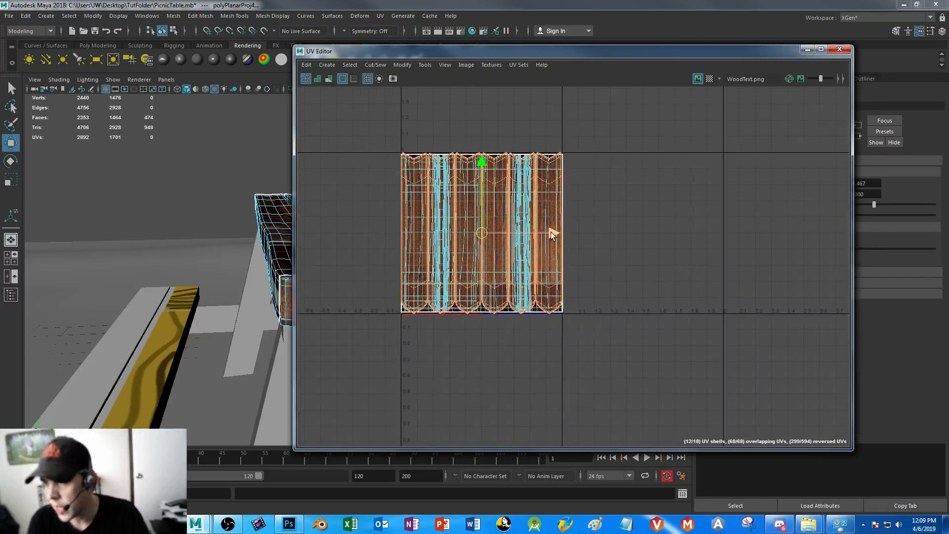
left_click_drag(549, 233, 403, 233)
left_click_drag(257, 230, 282, 231)
Select all plank UV shells and shrink and raise them vertically to fit the long boards above the texture's end-grain strip
left_click_drag(349, 135, 568, 364)
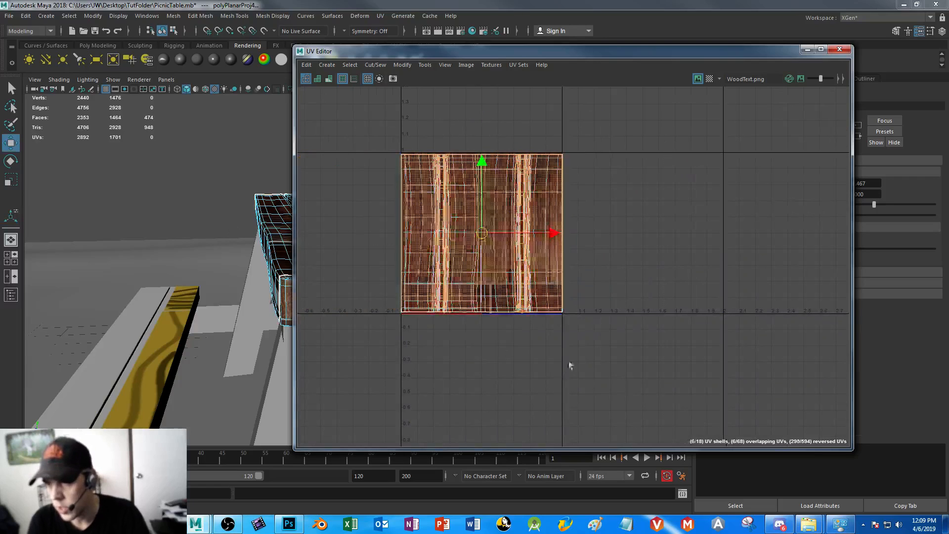
mouse_move(553, 233)
left_mouse_down()
mouse_move(790, 233)
mouse_move(552, 234)
left_mouse_up()
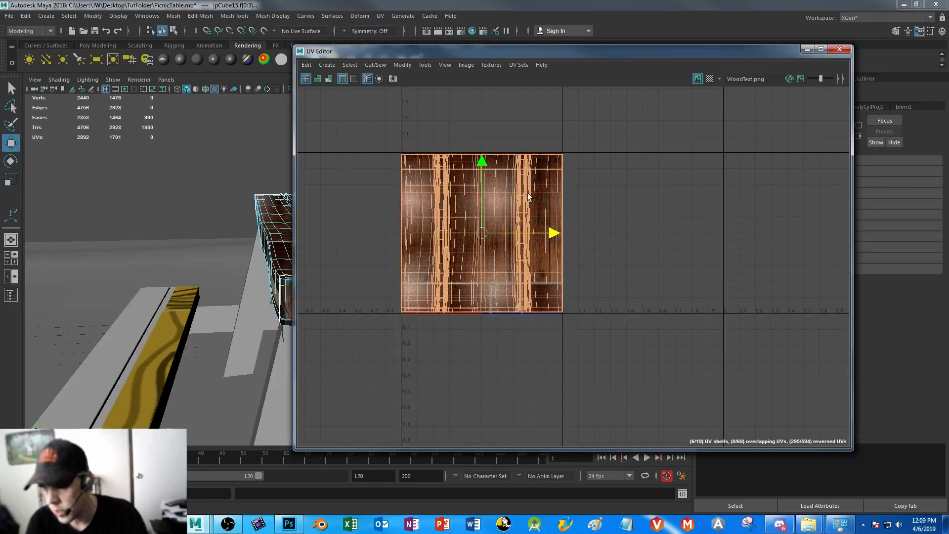
key("r")
mouse_move(482, 163)
left_mouse_down()
mouse_move(482, 182)
mouse_move(485, 147)
left_mouse_up()
key("w")
key("r")
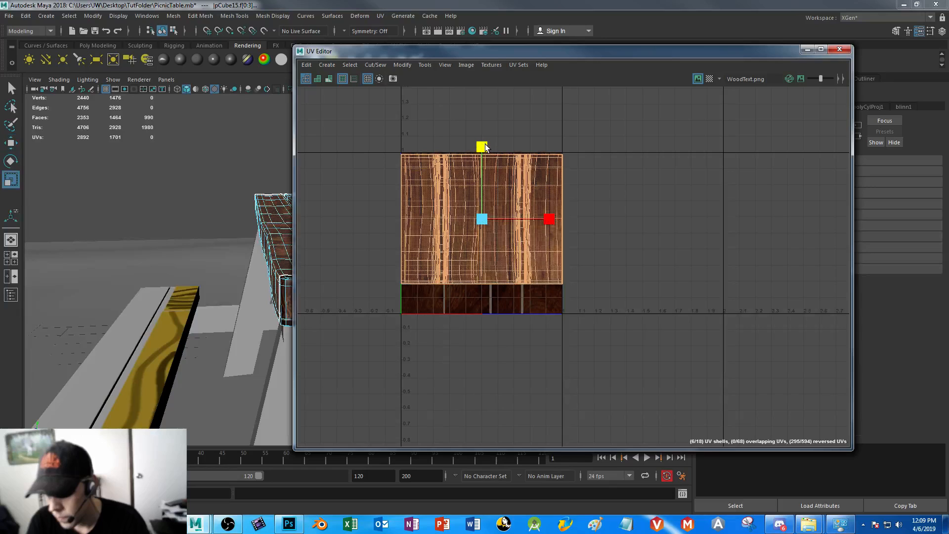
Select the wavy wide plank UV shell and move it off the texture to the right
scroll(445, 257, "up", 4)
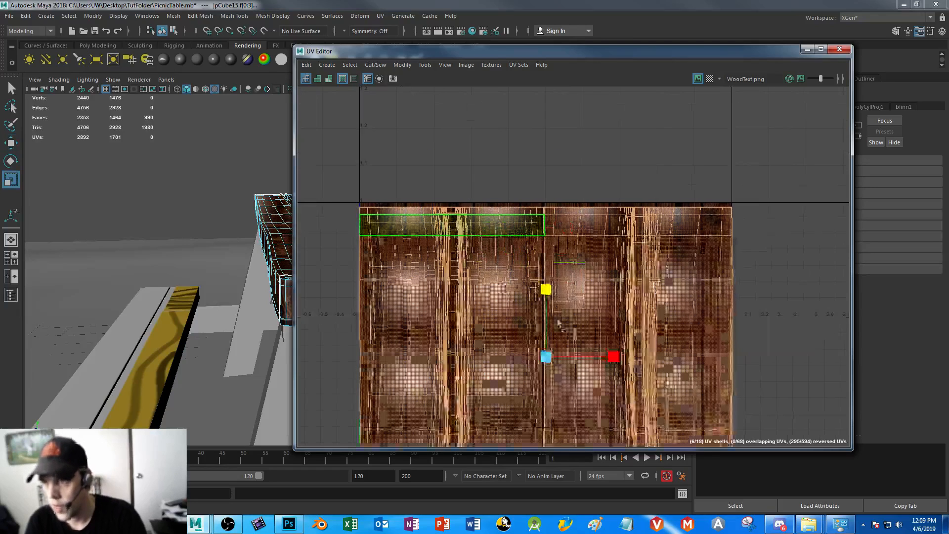
right_click_drag(385, 259, 359, 252)
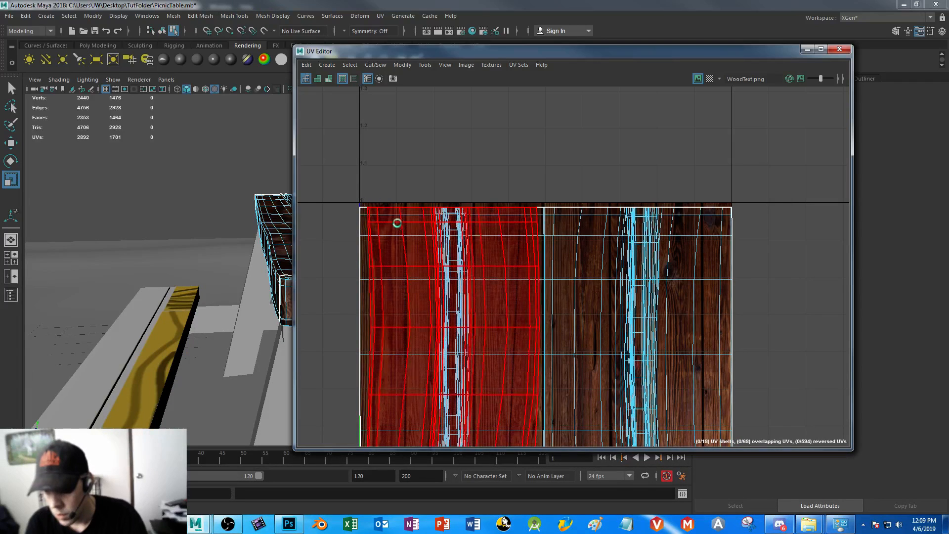
left_click(396, 221)
middle_click_drag(616, 333, 569, 271, "alt")
scroll(577, 262, "down", 1)
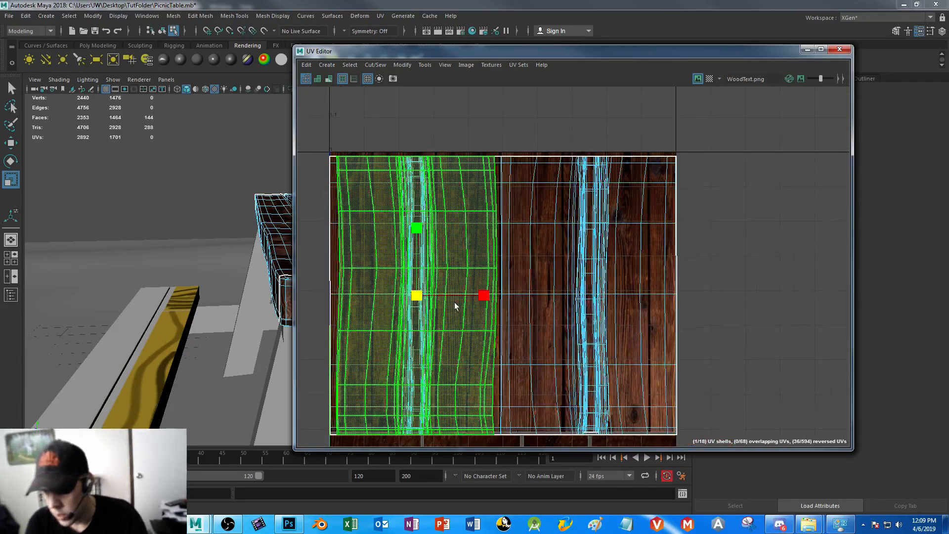
left_click_drag(487, 295, 888, 267)
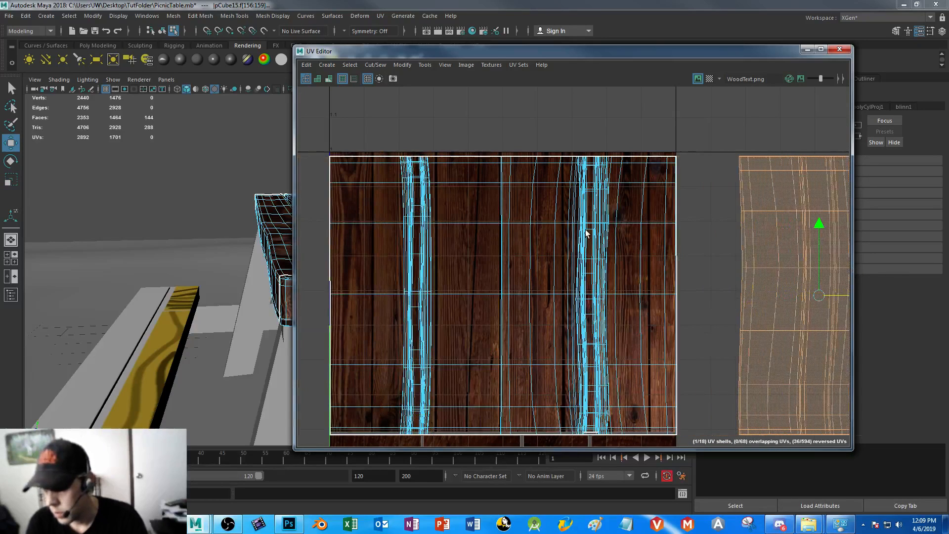
Move a narrow plank UV shell off the texture to the right and the full-width shell off to the left
left_click(607, 267)
right_click_drag(662, 344, 549, 229, "alt")
left_click_drag(686, 312, 765, 311)
left_click(639, 259)
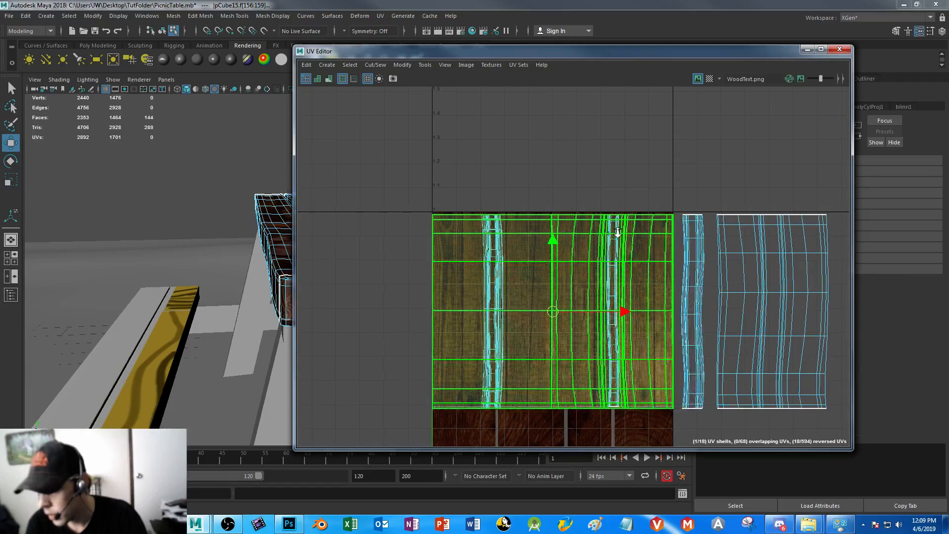
scroll(657, 314, "down", 1)
left_click_drag(592, 310, 382, 310)
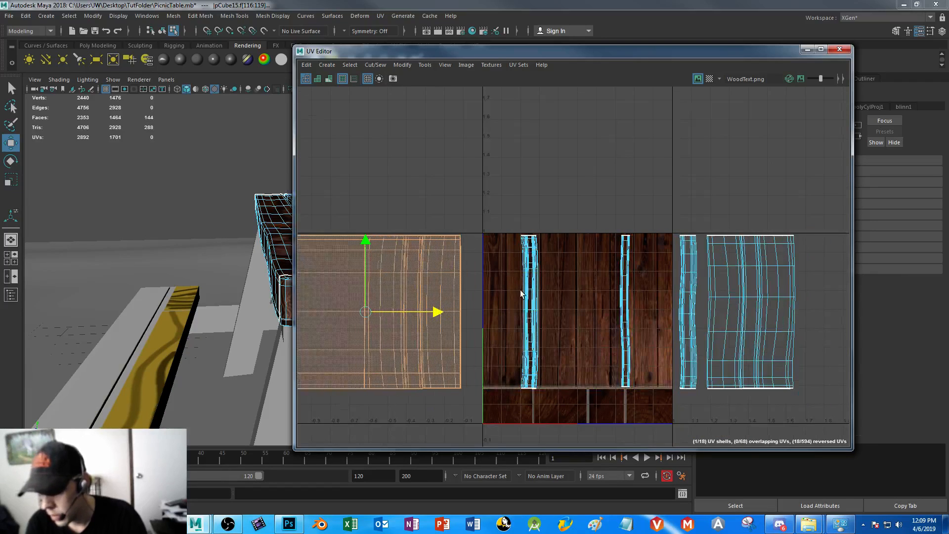
Place the four narrow plank UV shells side by side on separate boards, starting from the texture's left edge
left_click(531, 267)
left_click_drag(604, 312, 566, 312)
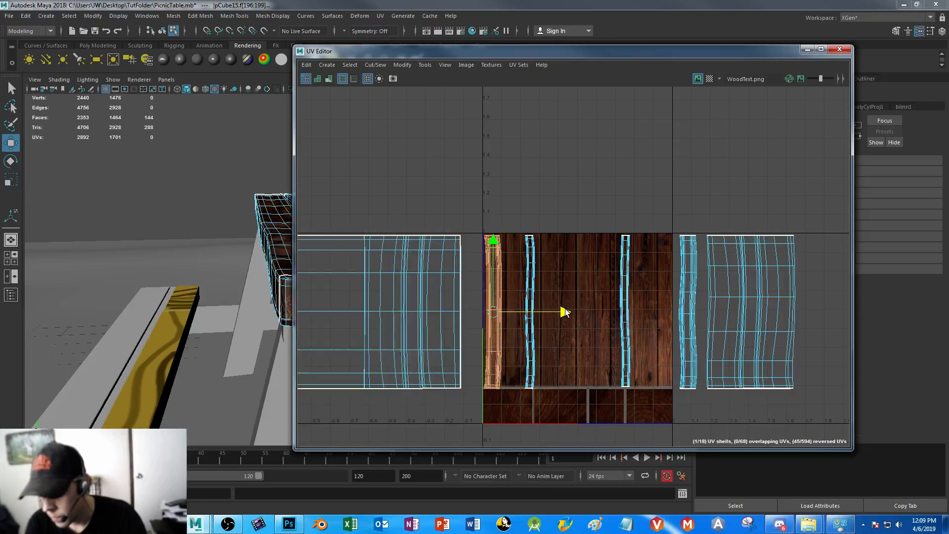
left_click(530, 270)
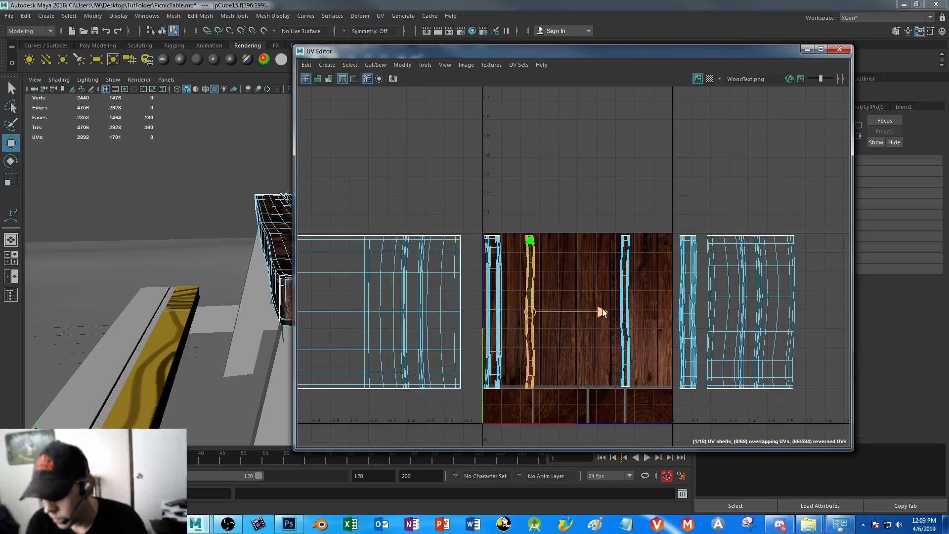
left_click_drag(588, 315, 571, 315)
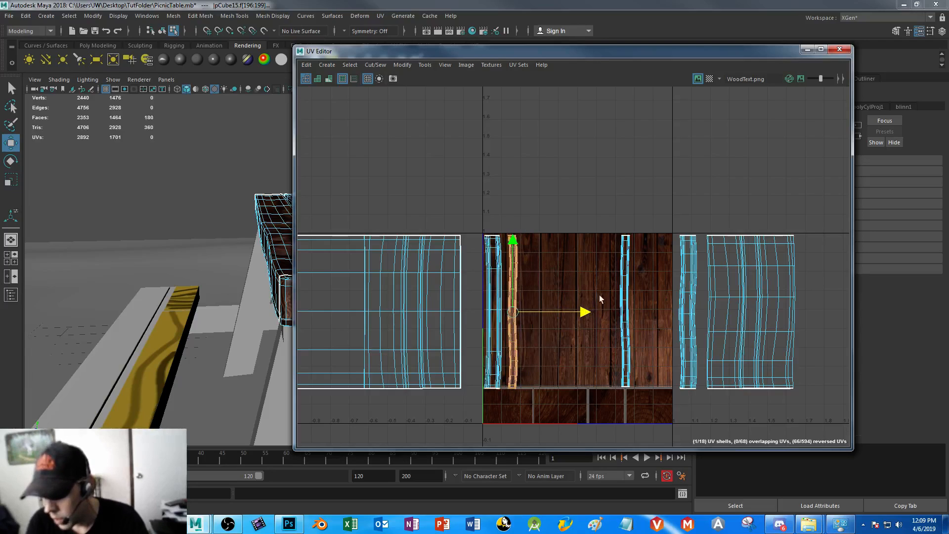
left_click(625, 280)
left_click_drag(695, 311, 598, 310)
left_click(688, 286)
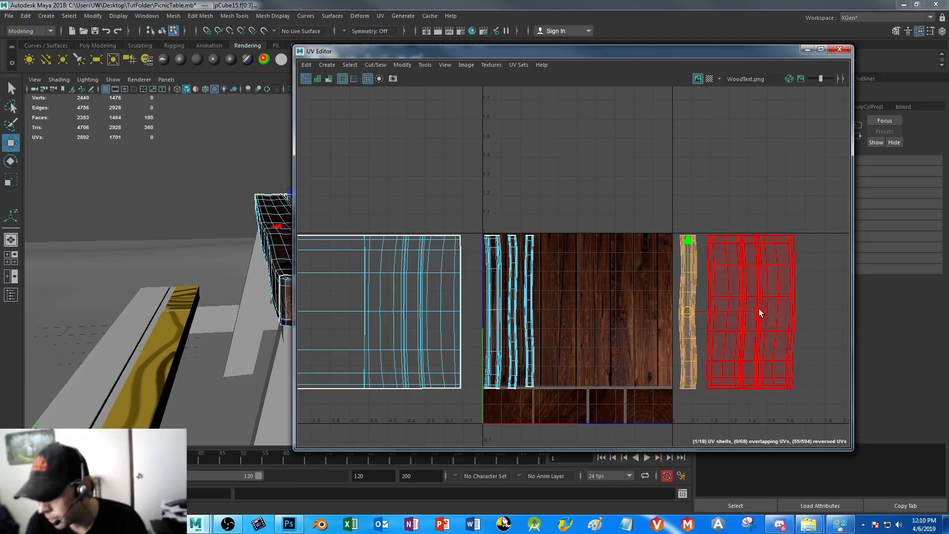
left_click_drag(760, 312, 643, 311)
Narrow the full-width plank UV shell horizontally and place it on the board beside the four narrow shells
left_click(437, 311)
left_click_drag(439, 312, 609, 317)
key("r")
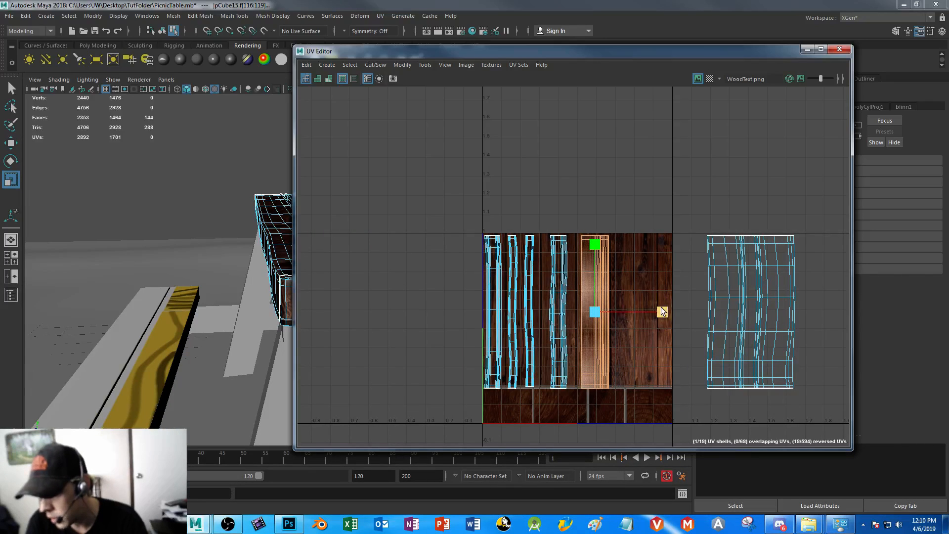
key("w")
left_click_drag(666, 311, 664, 313)
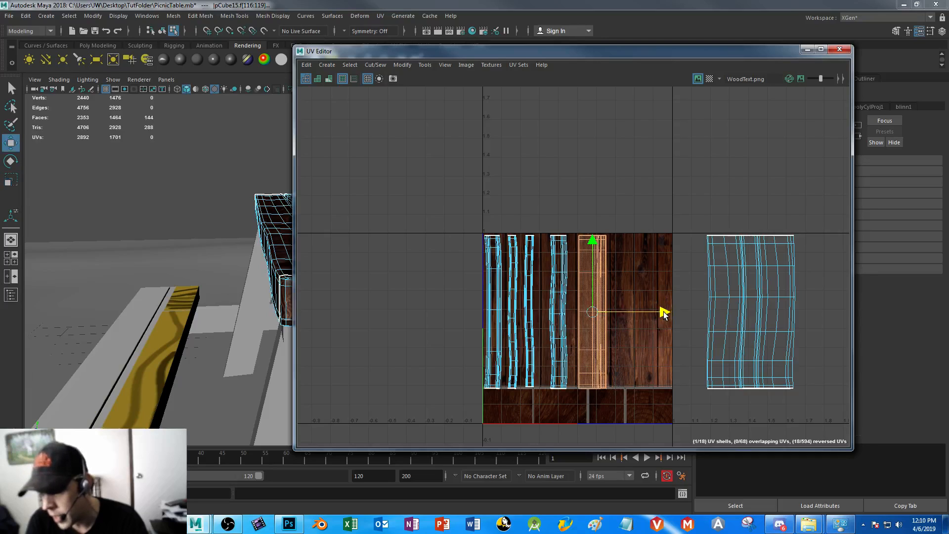
Narrow the remaining wide plank UV shell horizontally and move it onto the free boards near the texture's right edge
left_click(762, 311)
key("r")
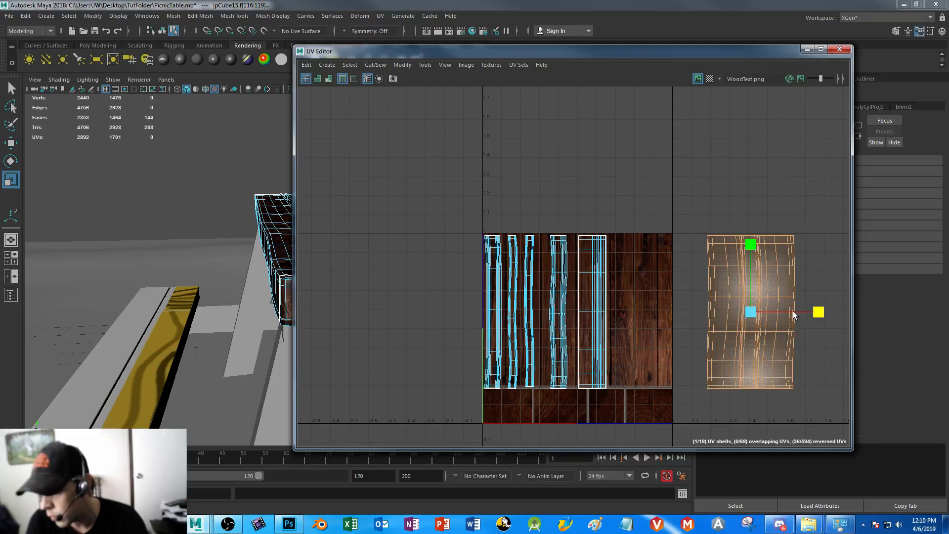
left_click_drag(793, 315, 792, 314)
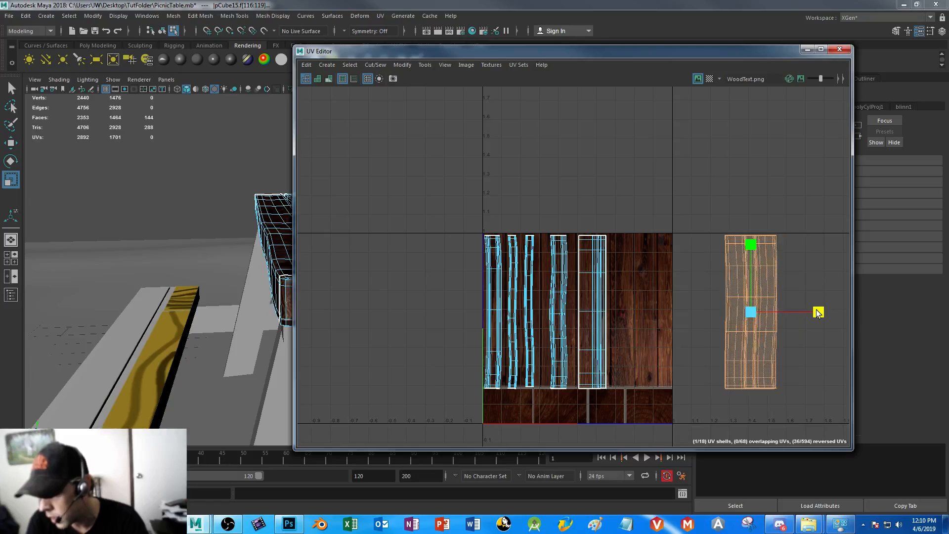
key("w")
left_click_drag(823, 312, 719, 312)
key("r")
key("w")
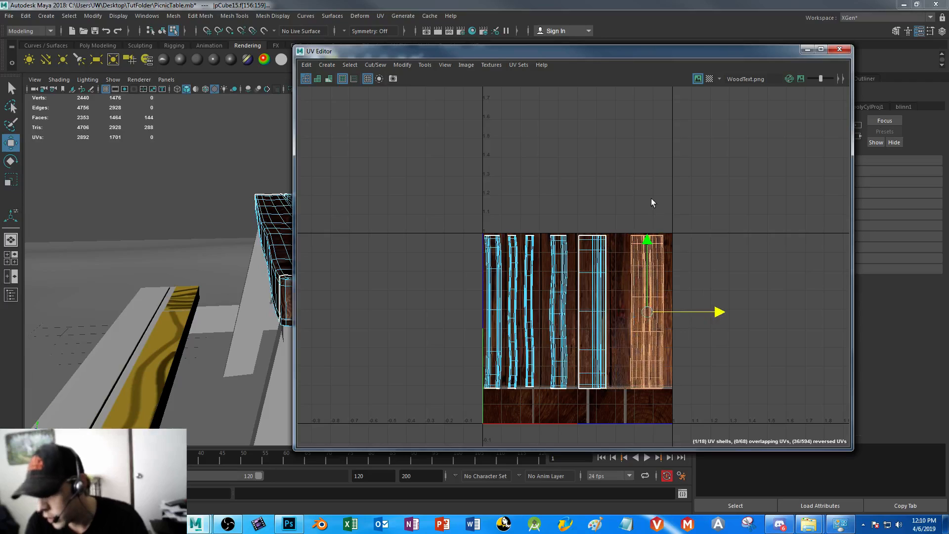
Narrow the rightmost plank UV shell further and center it within a single board of the texture
right_click_drag(714, 351, 794, 235, "alt")
middle_click_drag(793, 235, 546, 221, "alt")
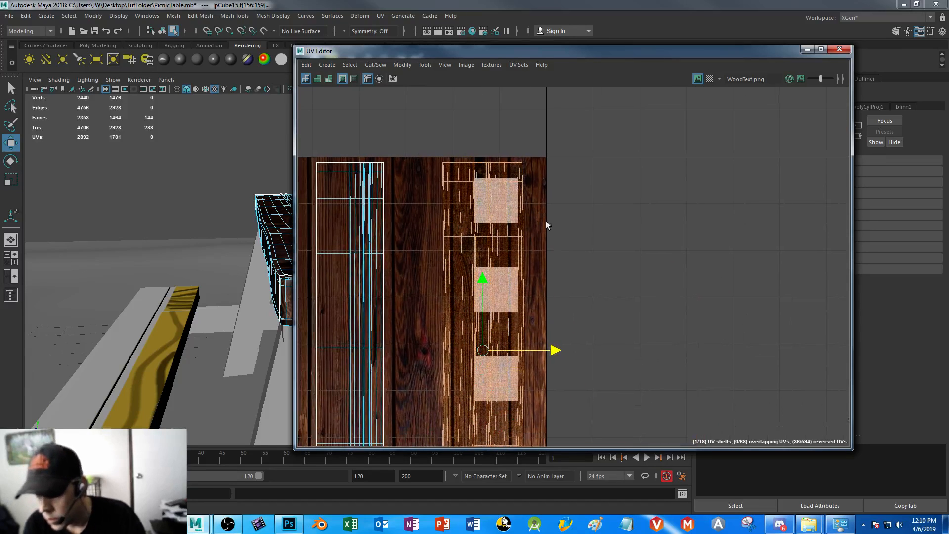
key("r")
mouse_move(549, 349)
left_mouse_down()
mouse_move(518, 349)
mouse_move(549, 352)
left_mouse_up()
key("w")
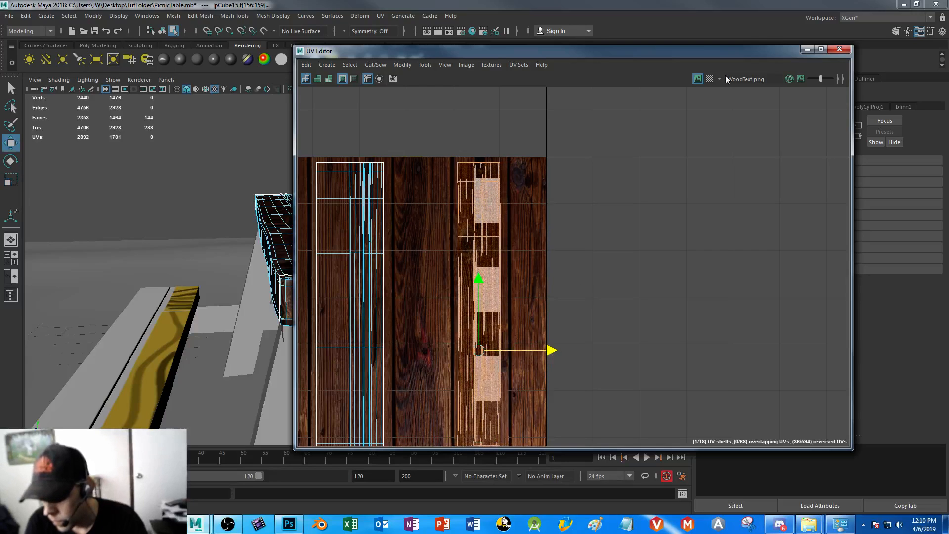
Examine the wood grain on the tabletop planks in the perspective view
left_click(806, 51)
left_click_drag(418, 223, 396, 324, "alt")
scroll(429, 291, "down", 3)
scroll(445, 271, "up", 2)
scroll(416, 353, "down", 3)
right_click_drag(299, 240, 300, 265)
left_click(336, 241)
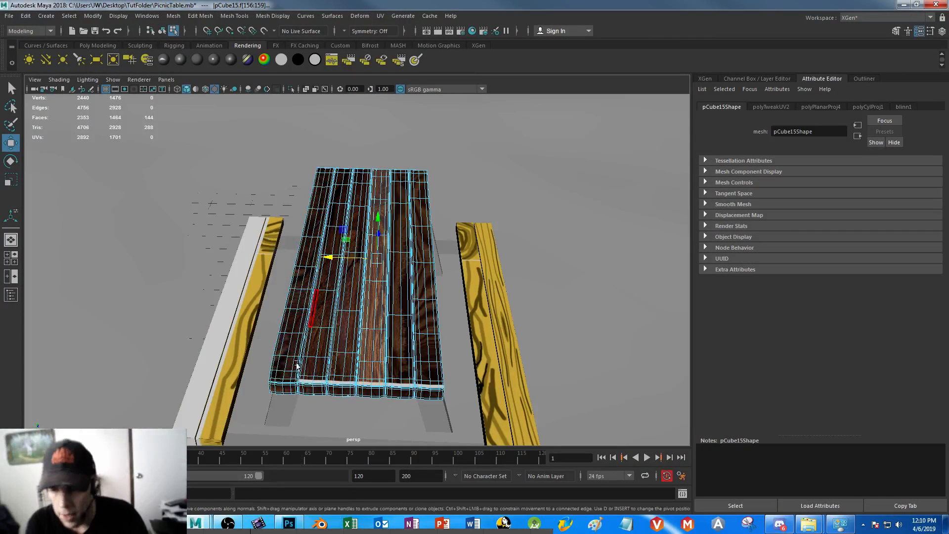
Select the faces running along the outermost tabletop plank in the top view
left_click(272, 375)
left_click(292, 376, "shift")
left_click(317, 170, "shift")
left_click(331, 170, "shift")
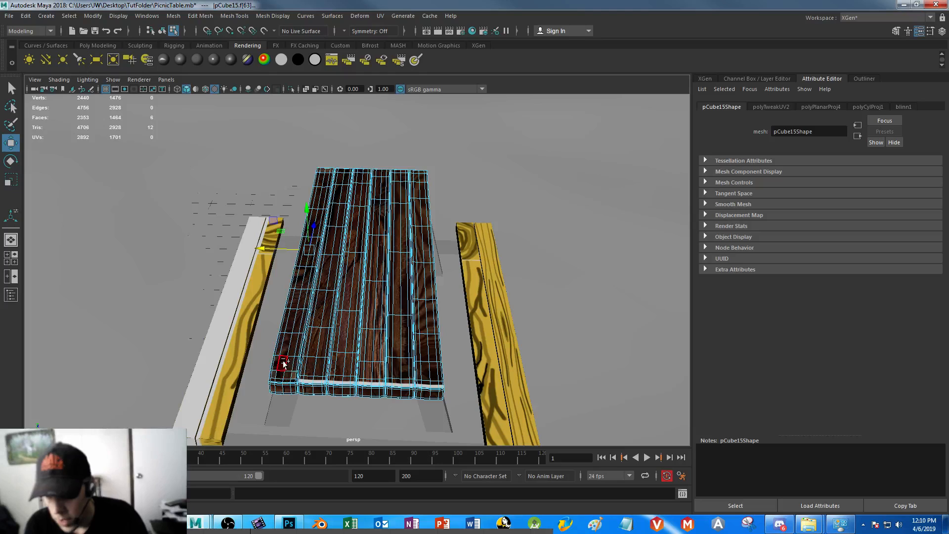
key("space")
key("space")
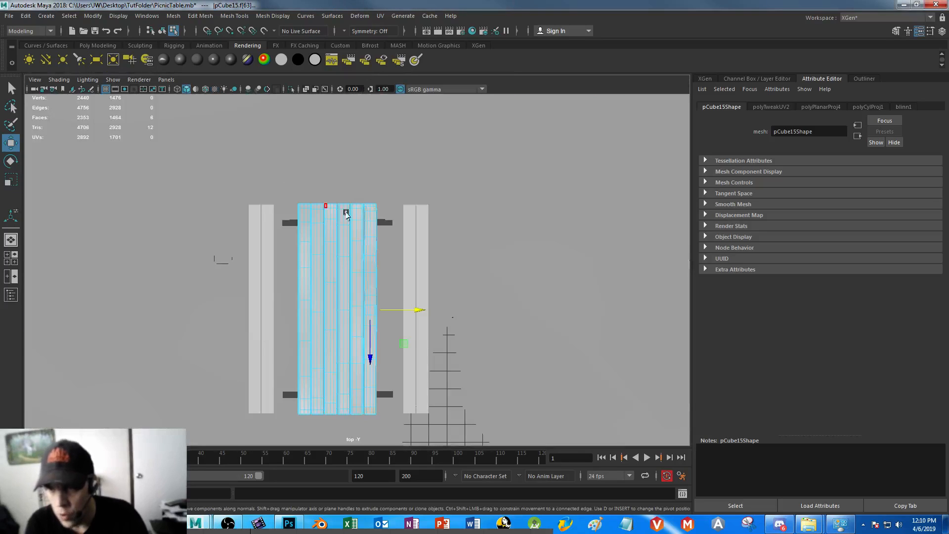
scroll(343, 216, "up", 3)
middle_click_drag(339, 263, 388, 223, "alt")
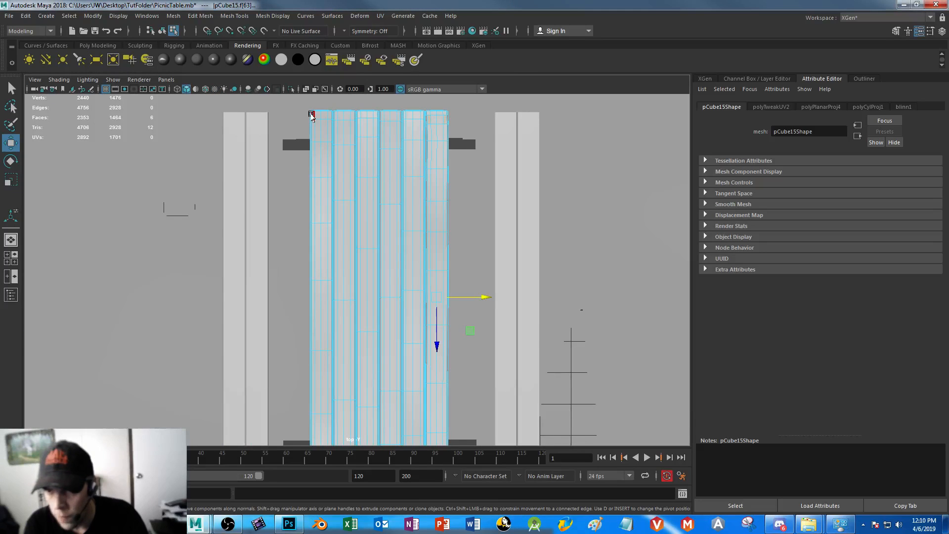
left_click_drag(334, 319, 326, 435)
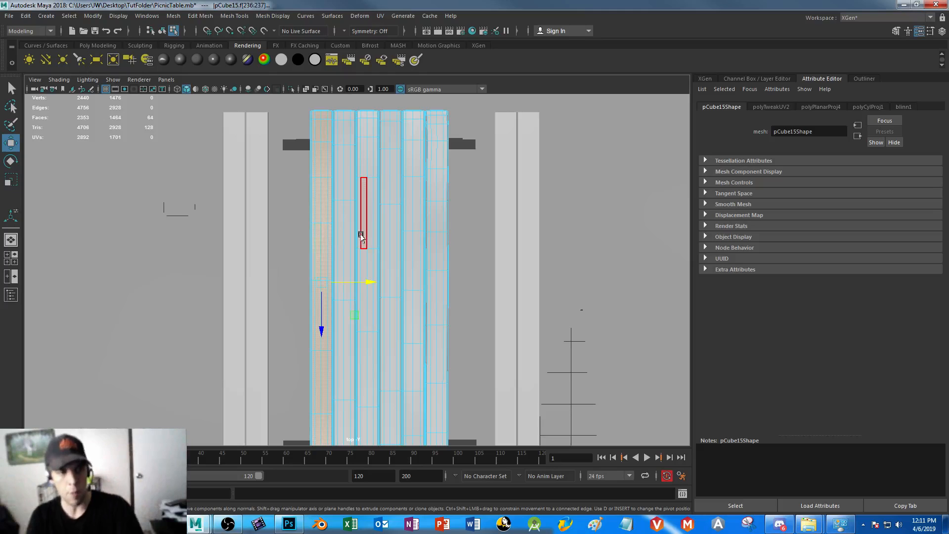
Add the faces at the near end of all six tabletop planks to the selection
middle_click_drag(401, 288, 428, 138, "alt")
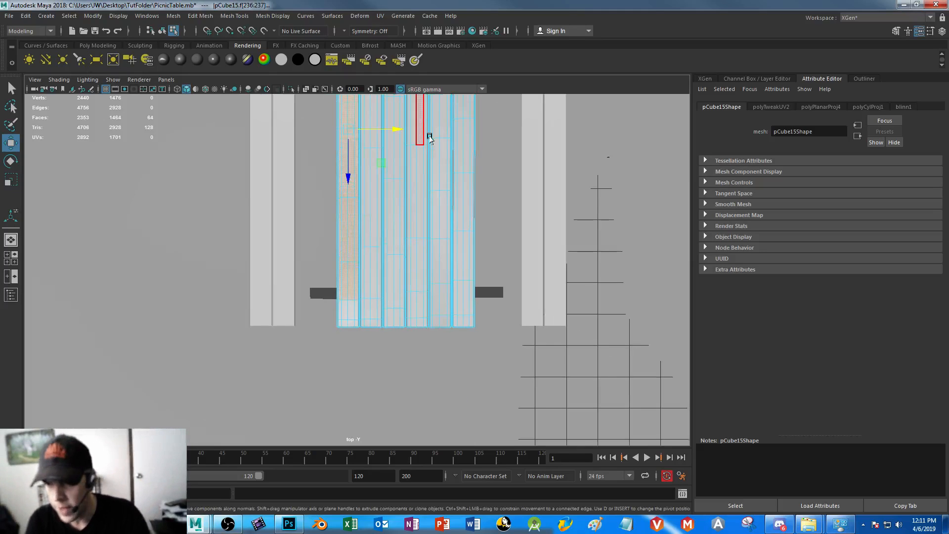
right_click_drag(428, 138, 506, 406, "alt")
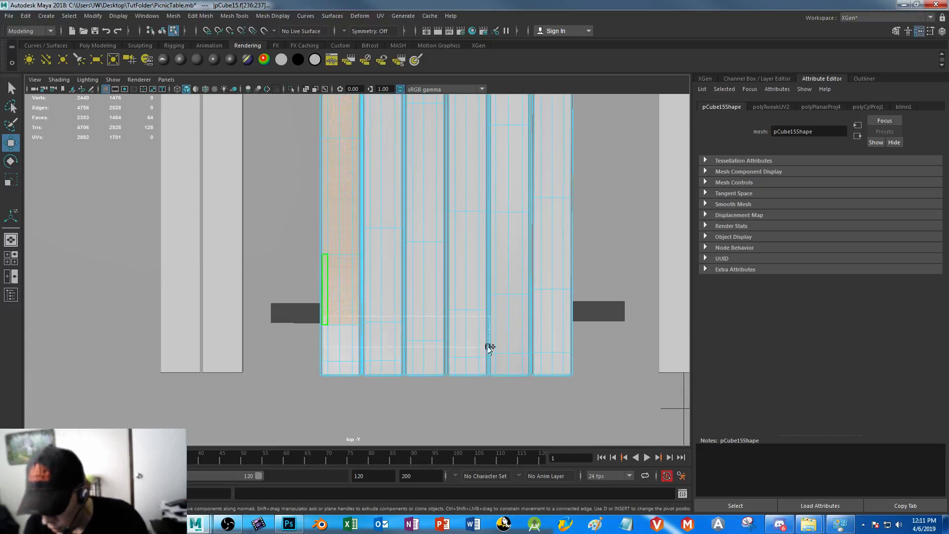
left_click_drag(566, 359, 567, 360, "ctrl+shift")
middle_click_drag(487, 206, 479, 292, "alt")
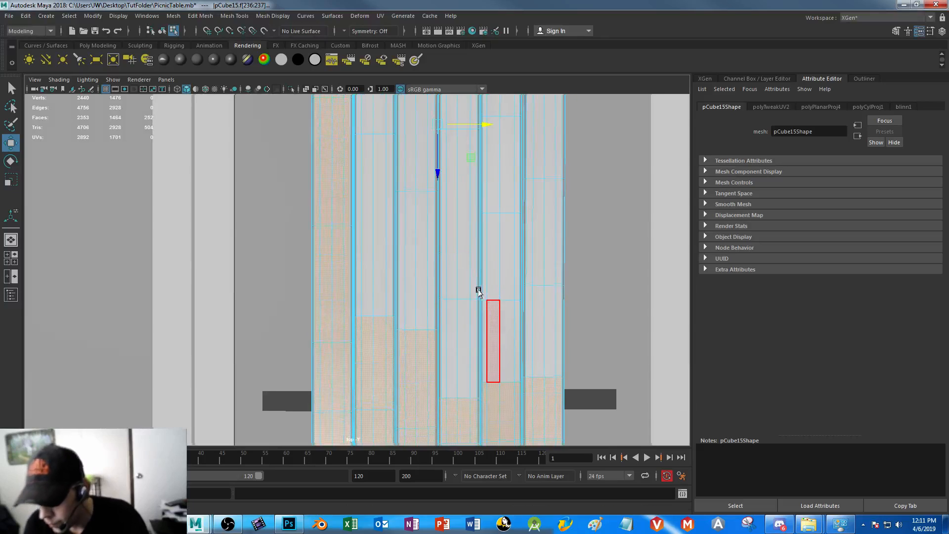
middle_click_drag(438, 323, 420, 216, "alt")
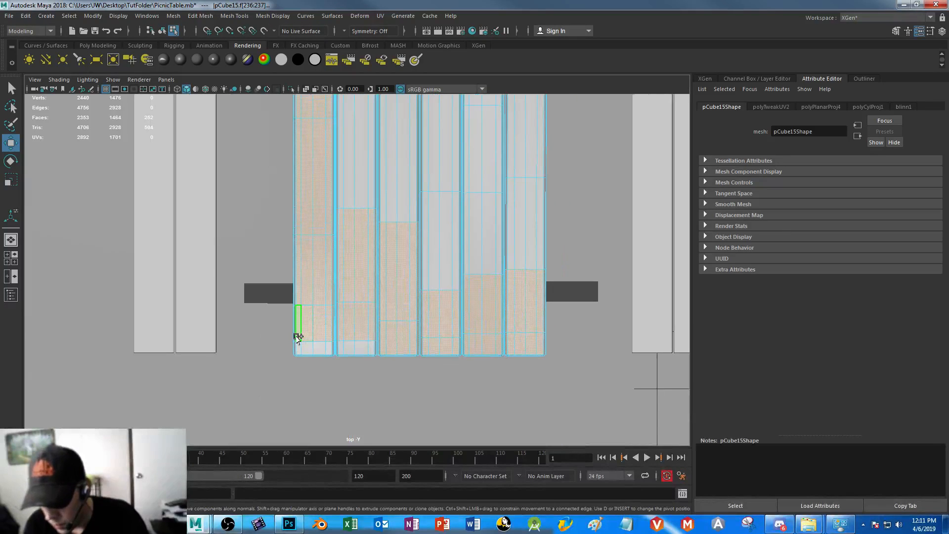
left_click_drag(389, 347, 389, 348, "ctrl+shift")
left_click_drag(329, 154, 436, 204, "ctrl+shift")
left_click_drag(539, 298, 539, 298, "ctrl+shift")
Extend the face selection along all six planks to the tabletop's far end, covering the whole top surface
middle_click_drag(461, 177, 444, 427, "alt")
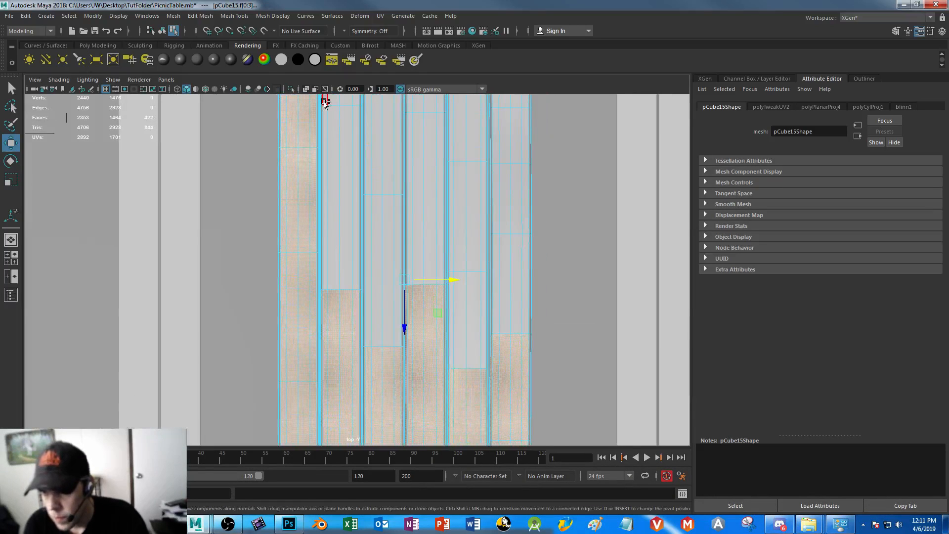
left_click_drag(524, 382, 526, 383, "ctrl+shift")
middle_click_drag(424, 227, 453, 443, "alt")
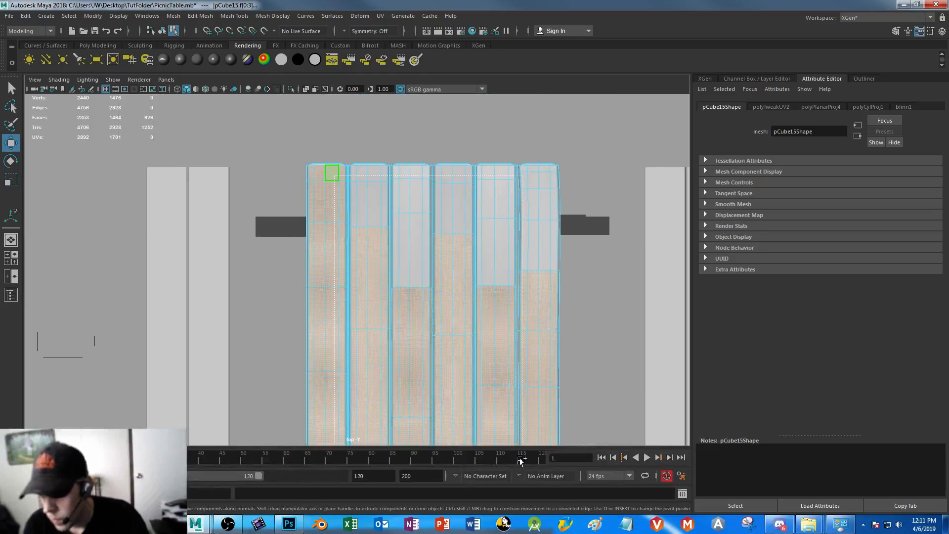
left_click_drag(552, 450, 553, 451, "ctrl+shift")
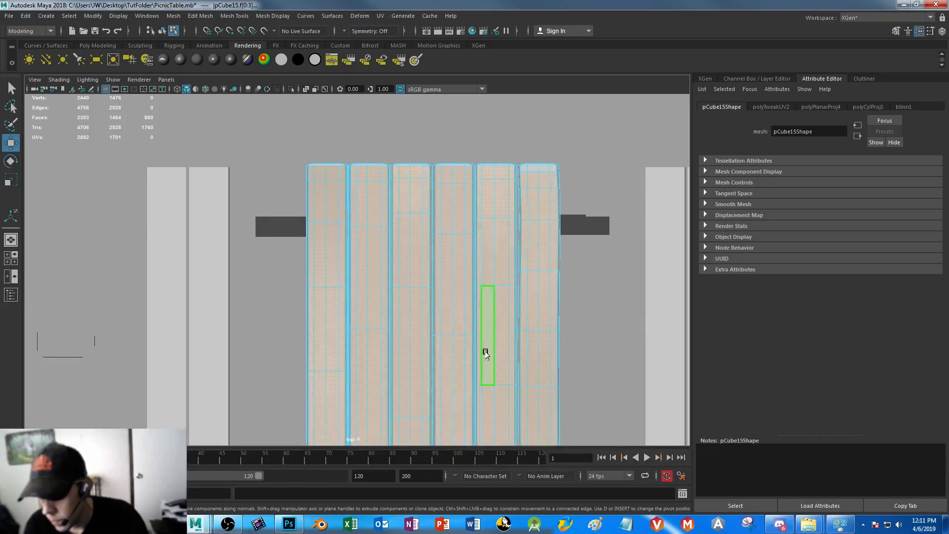
middle_click_drag(485, 354, 440, 143, "alt")
left_click_drag(288, 227, 503, 423, "ctrl+shift")
middle_click_drag(457, 416, 399, 123, "alt")
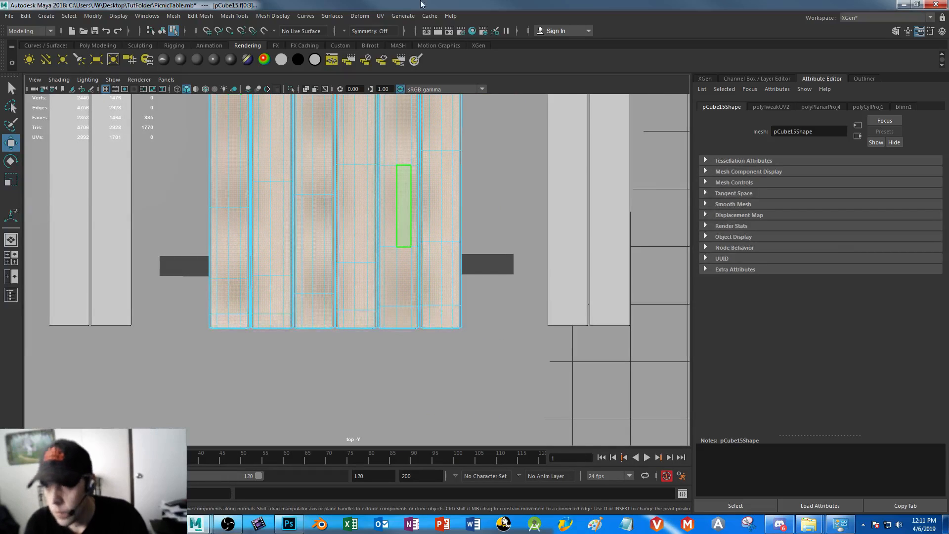
Apply a planar UV projection from the Y axis, fitted to the bounding box, to the selected plank faces
left_click(402, 15)
mouse_move(380, 15)
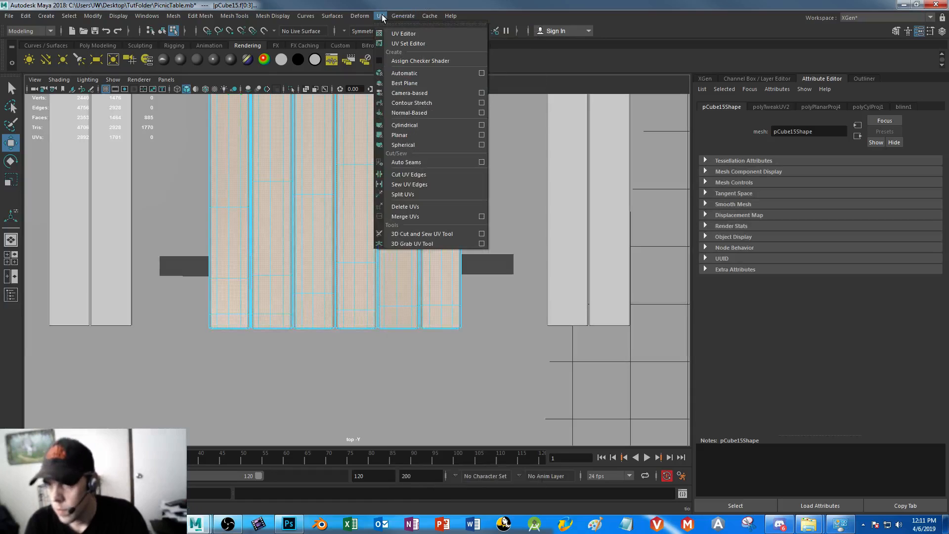
left_click(482, 134)
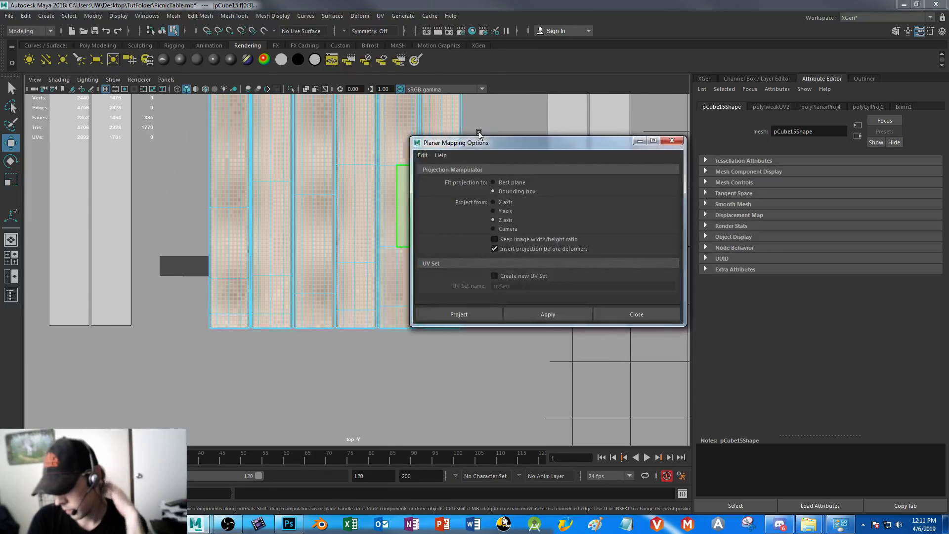
left_click(493, 212)
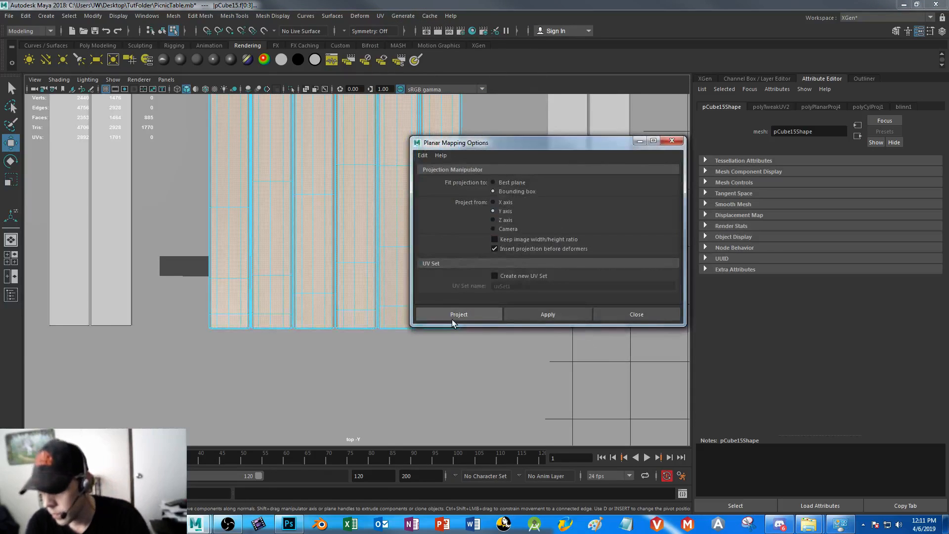
left_click(549, 315)
left_click(672, 141)
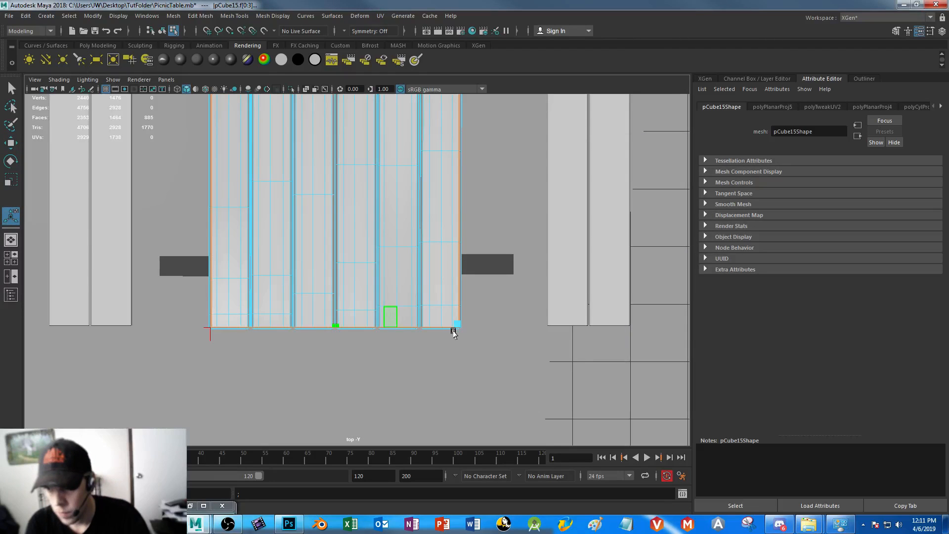
Select the faces along the tabletop's long side edge in the side view
right_click_drag(381, 213, 391, 249)
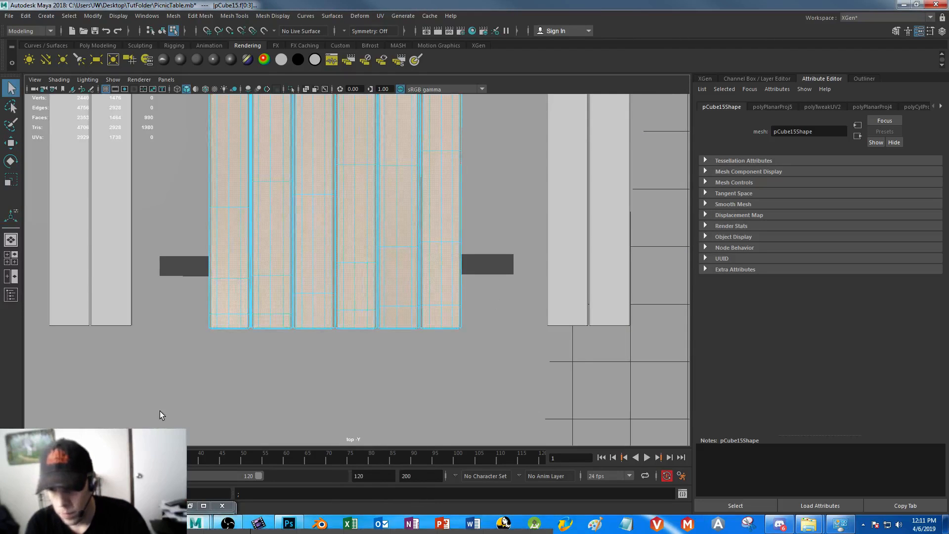
key("space")
key("space")
key("space")
key("space")
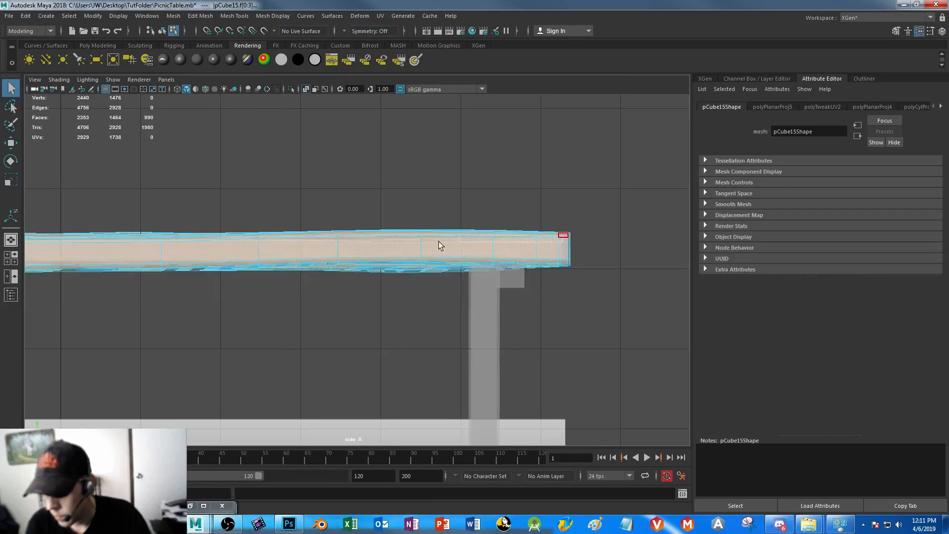
left_click_drag(48, 254, 373, 262)
middle_click_drag(314, 250, 491, 237, "alt")
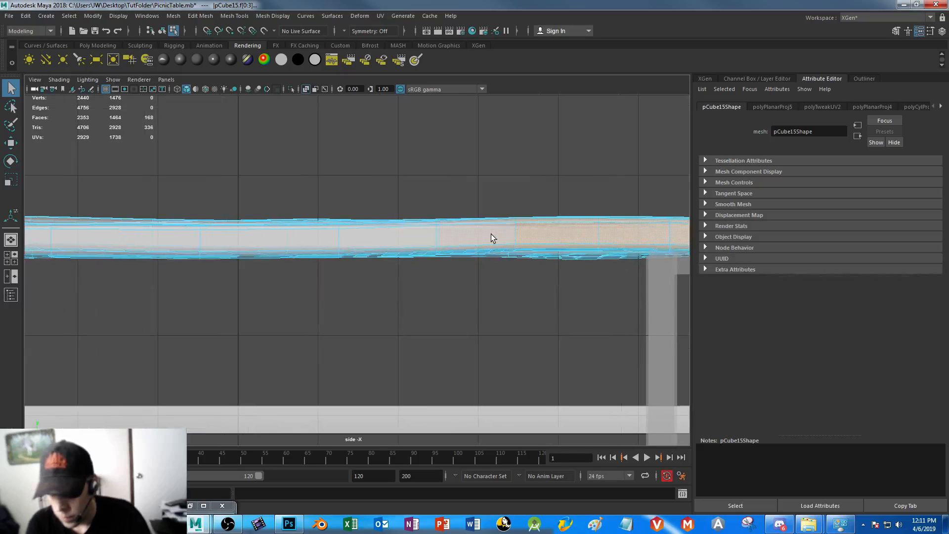
middle_click_drag(560, 278, 392, 281, "alt")
key("space")
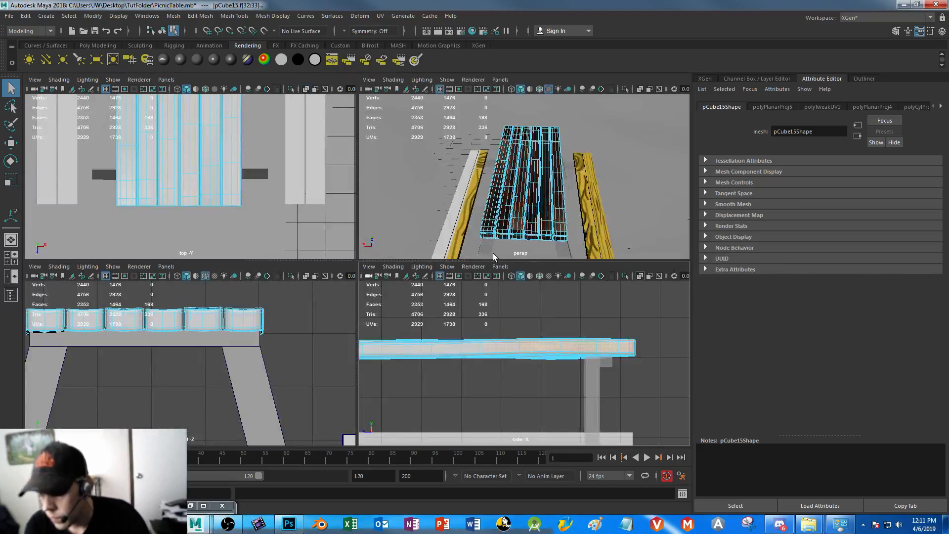
key("space")
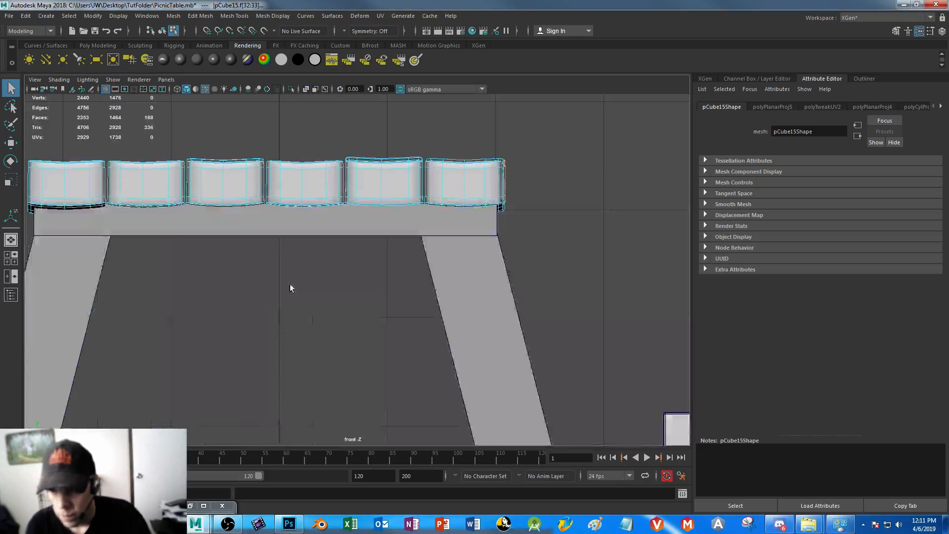
Reduce the selection in the front view to only the outer side faces of the two outermost planks
middle_click_drag(76, 185, 289, 227, "alt")
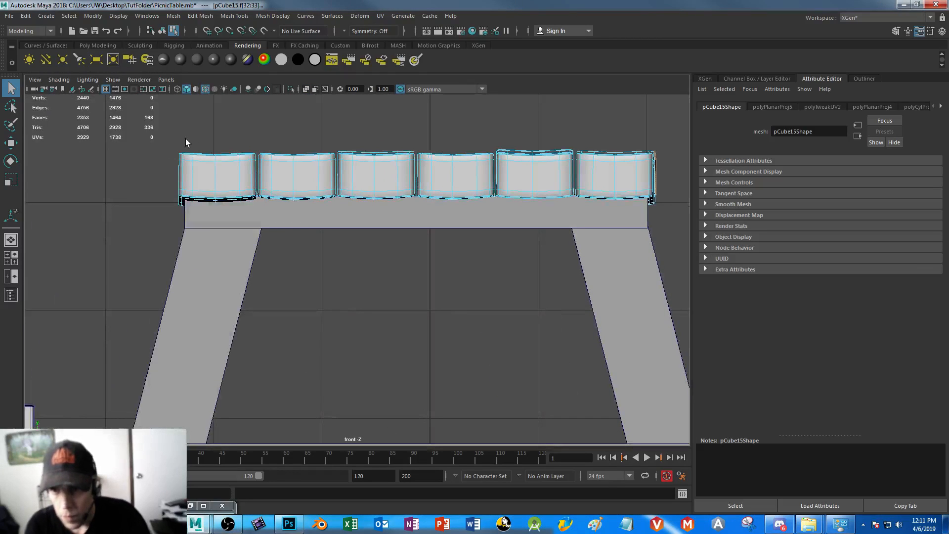
left_click_drag(186, 133, 642, 307)
left_click_drag(634, 134, 651, 251, "shift")
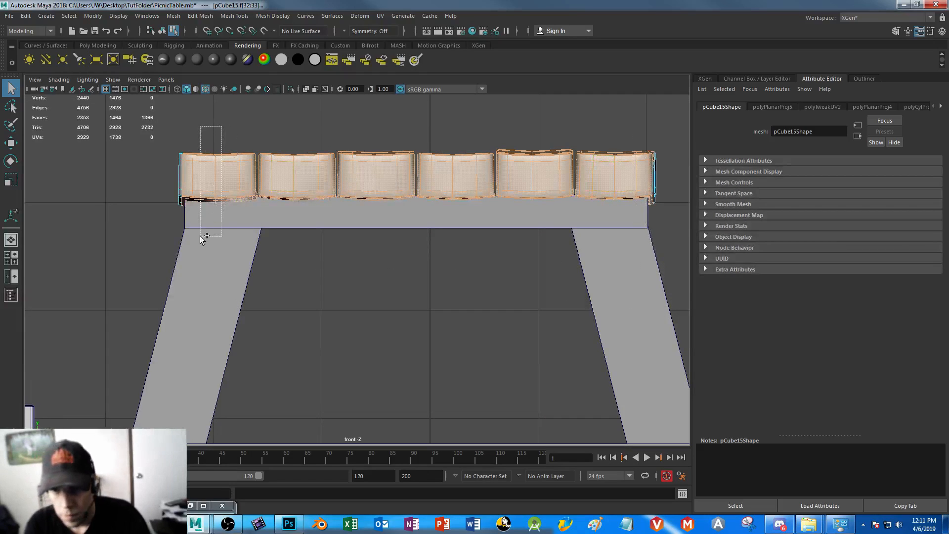
left_click_drag(181, 238, 180, 237, "shift")
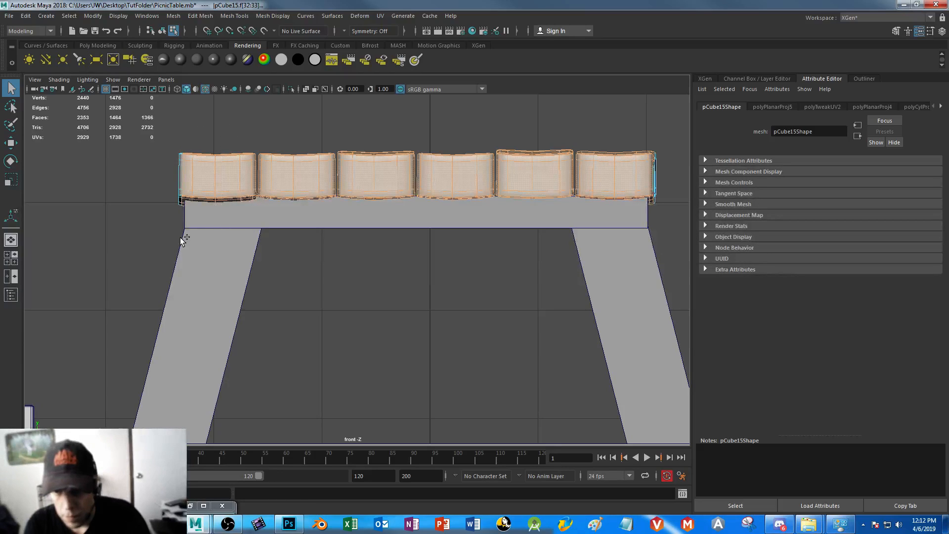
left_click_drag(105, 118, 586, 329)
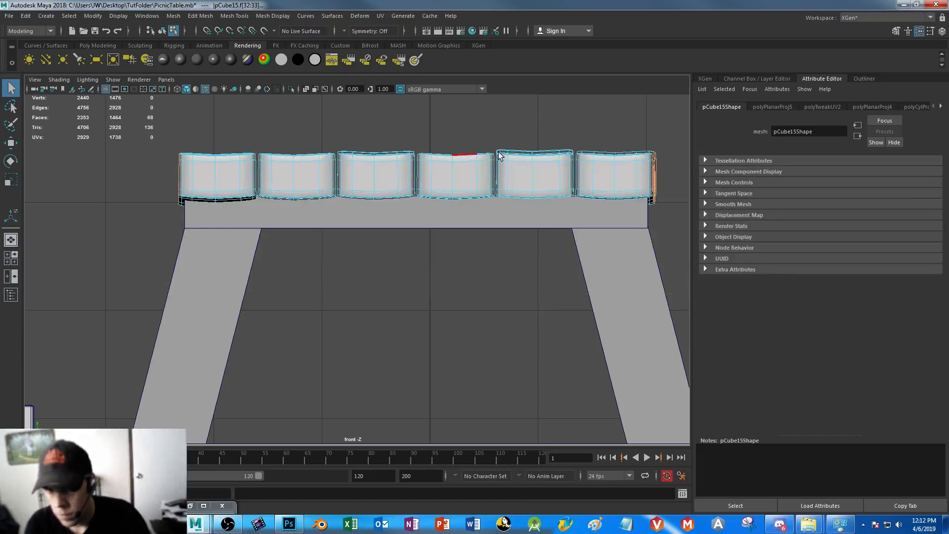
Apply a planar UV projection from the X axis, fitted to the bounding box, to the selected outer side faces
key("space")
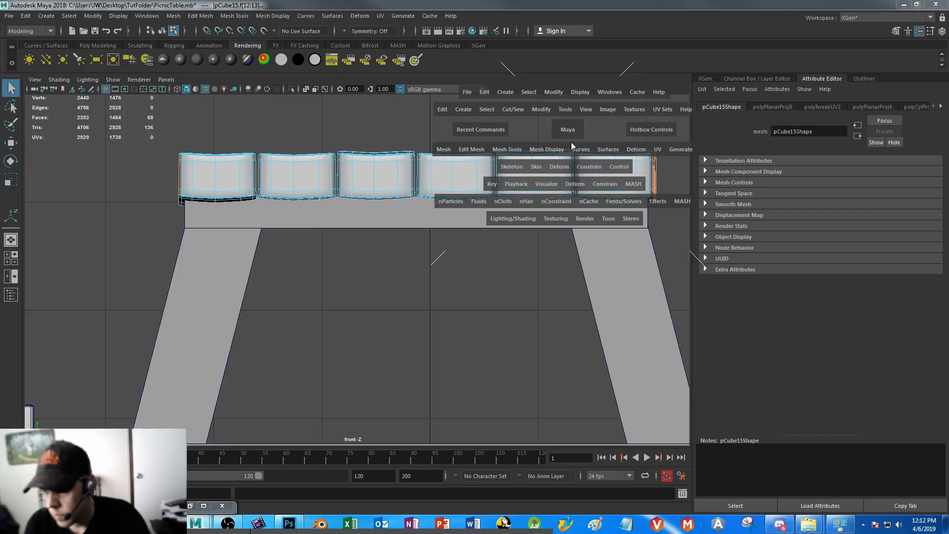
key("space")
left_click_drag(550, 251, 460, 162, "alt")
right_click_drag(460, 162, 519, 165, "alt")
left_click_drag(519, 166, 536, 171, "alt")
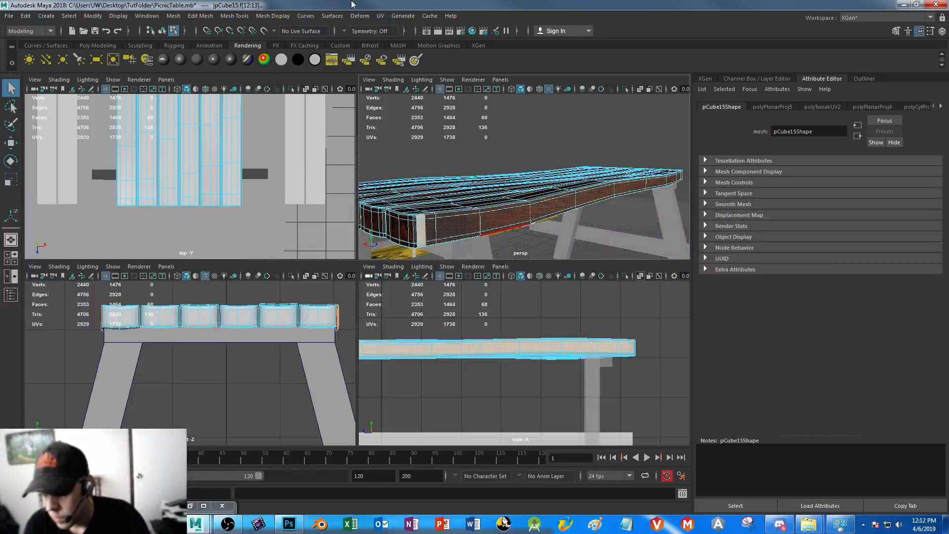
left_click(380, 16)
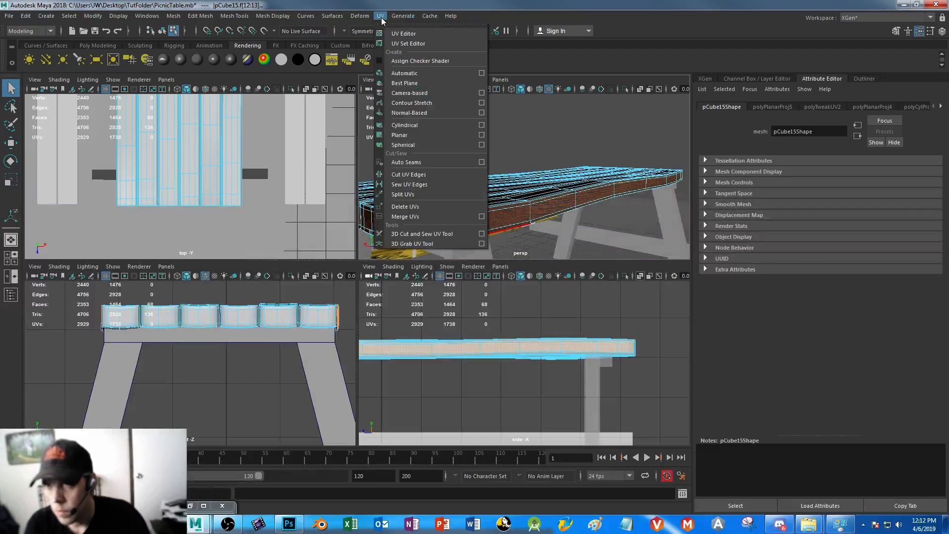
left_click(480, 135)
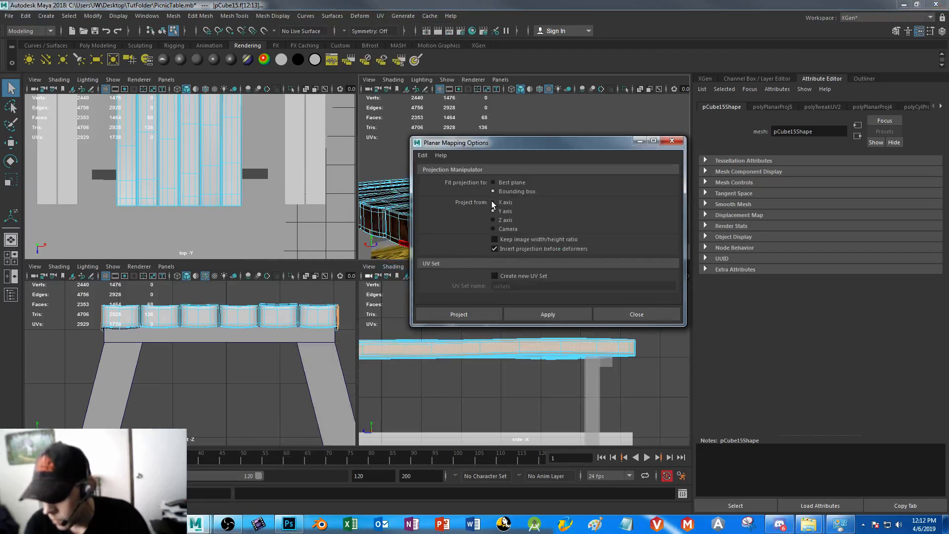
left_click(493, 211)
left_click_drag(386, 200, 356, 194, "alt")
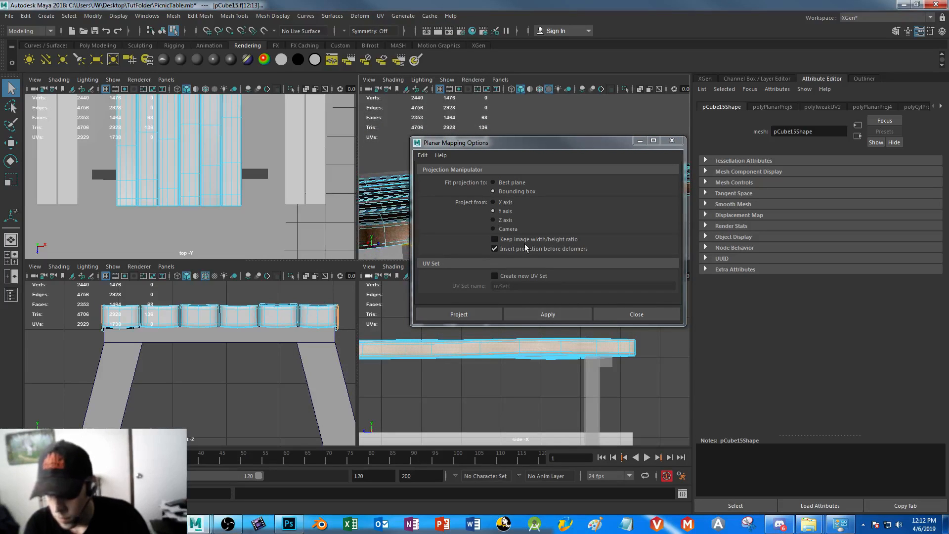
left_click(493, 202)
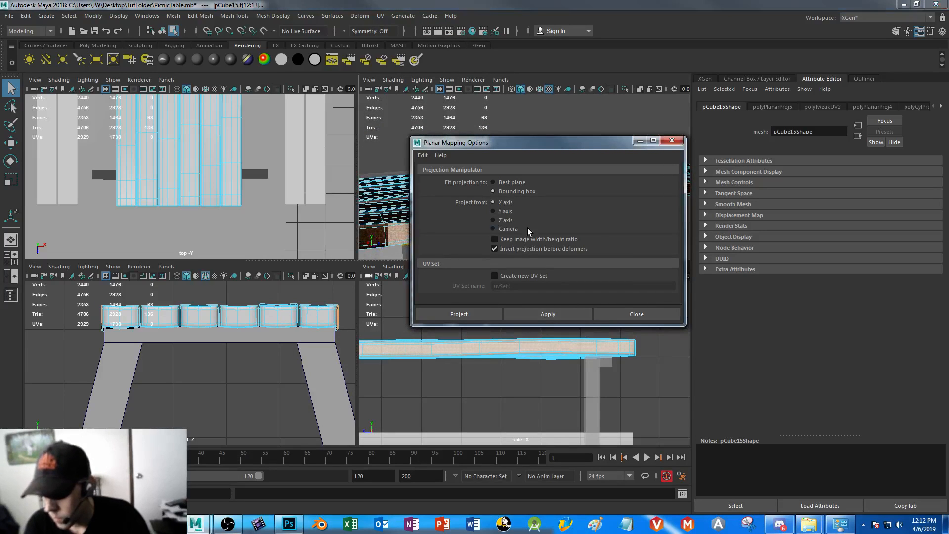
left_click(474, 316)
left_click(640, 143)
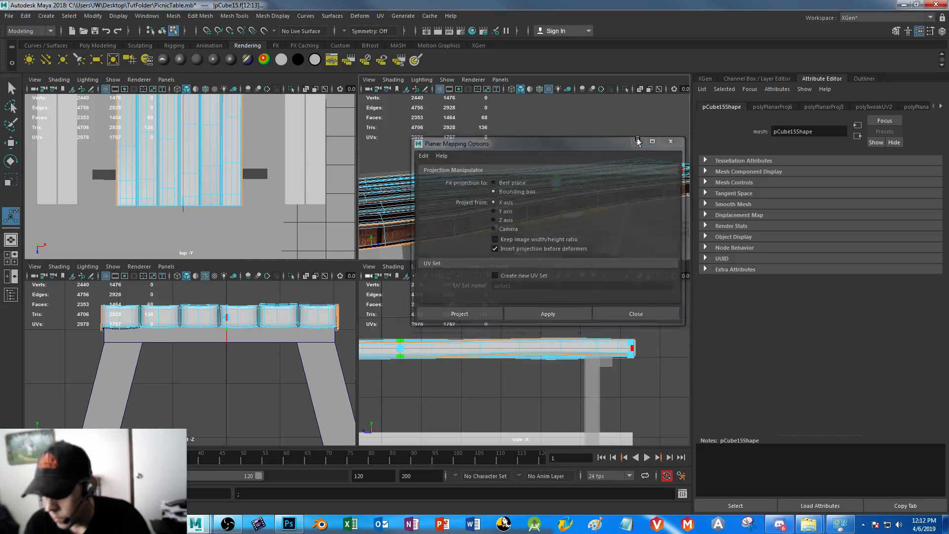
Close the planar mapping options and bring back the UV Editor to display the side faces' UVs over the wood texture
right_click_drag(524, 220, 554, 269, "alt")
left_click_drag(517, 229, 518, 174, "alt")
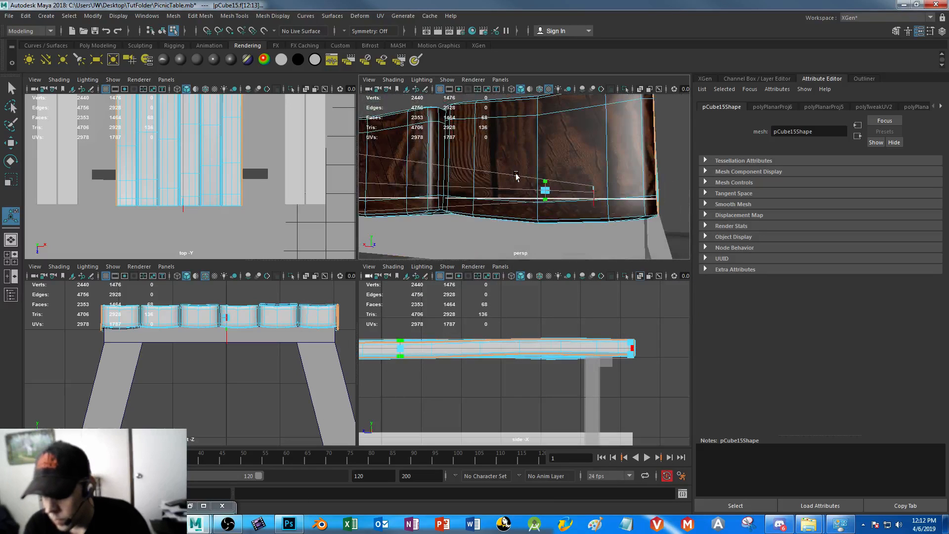
left_click(222, 506)
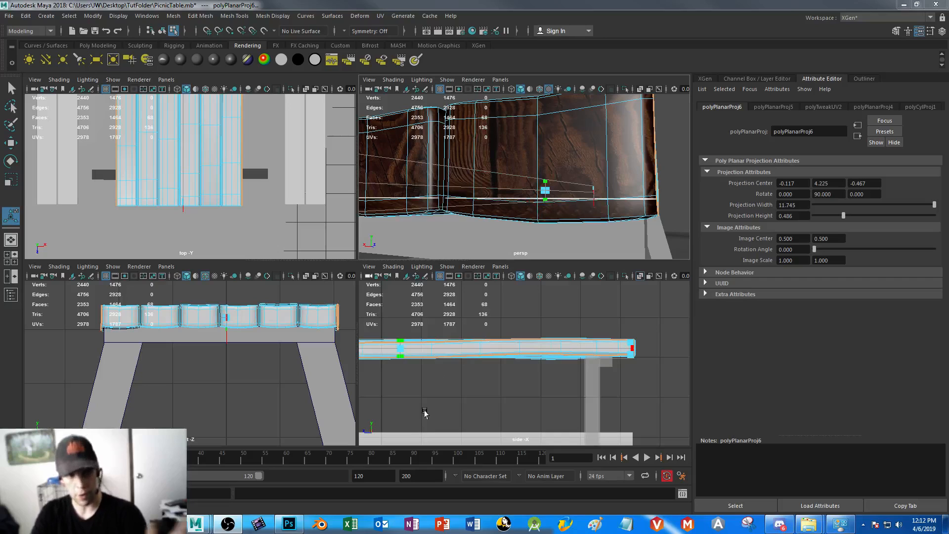
left_click(59, 508)
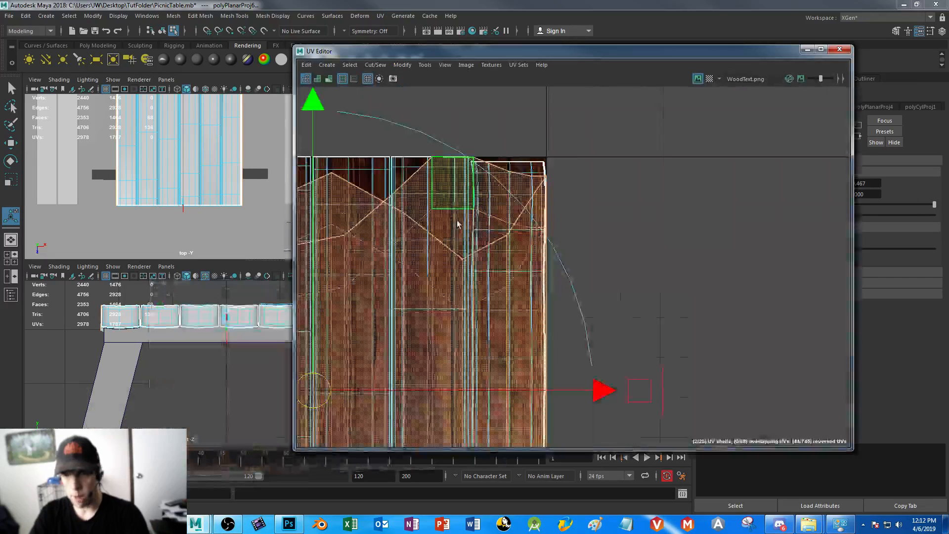
Select the two outer side-face UV shells and move them off the wood texture into the empty space to its right
right_click_drag(635, 271, 456, 97, "alt")
right_click_drag(549, 291, 492, 273, "alt")
middle_click_drag(493, 272, 473, 191, "alt")
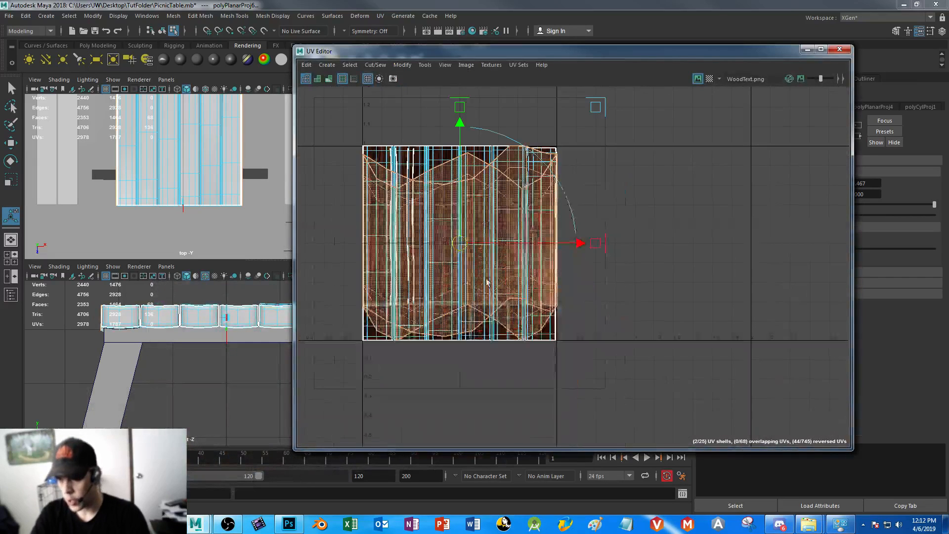
key("w")
left_click_drag(529, 242, 835, 240)
Select the first tabletop plank's UV shell and narrow it to fit the wood texture's leftmost board
left_click(416, 216)
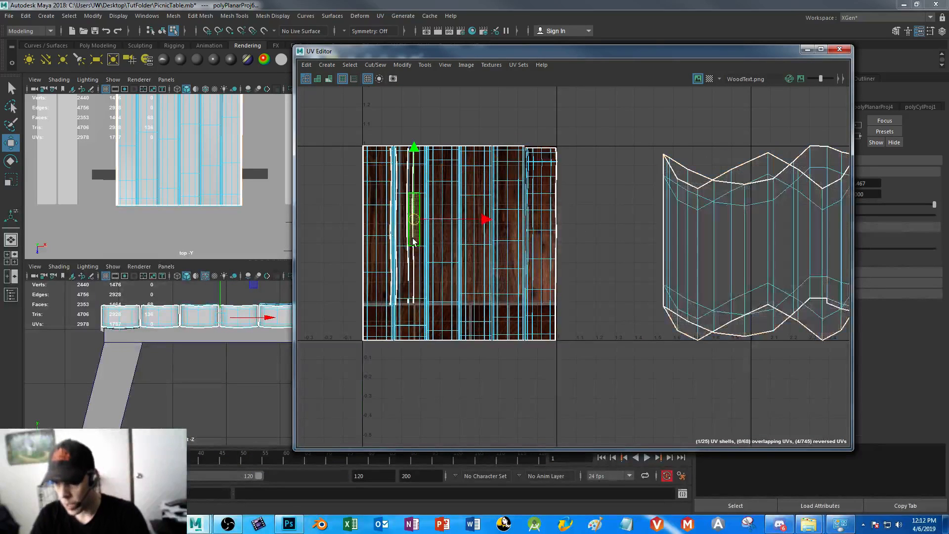
right_click_drag(375, 164, 329, 151)
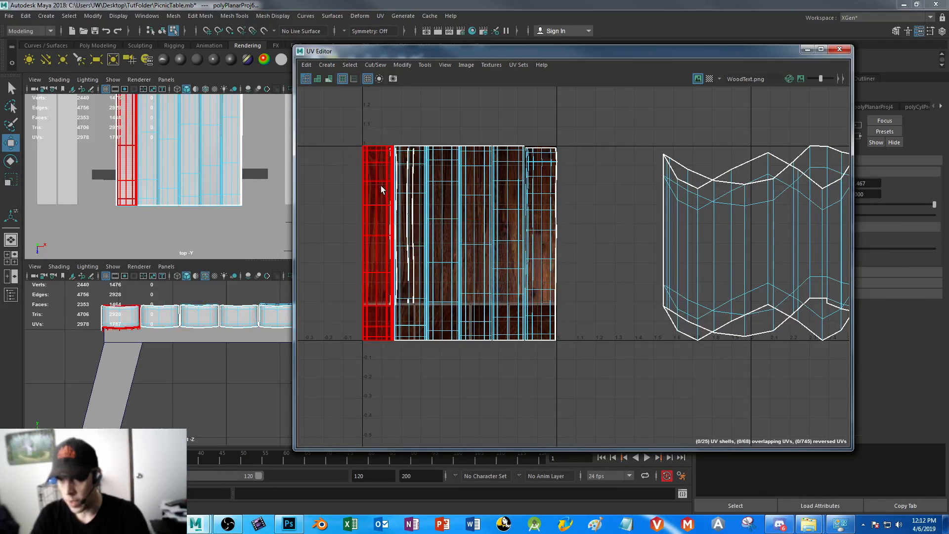
left_click(380, 163)
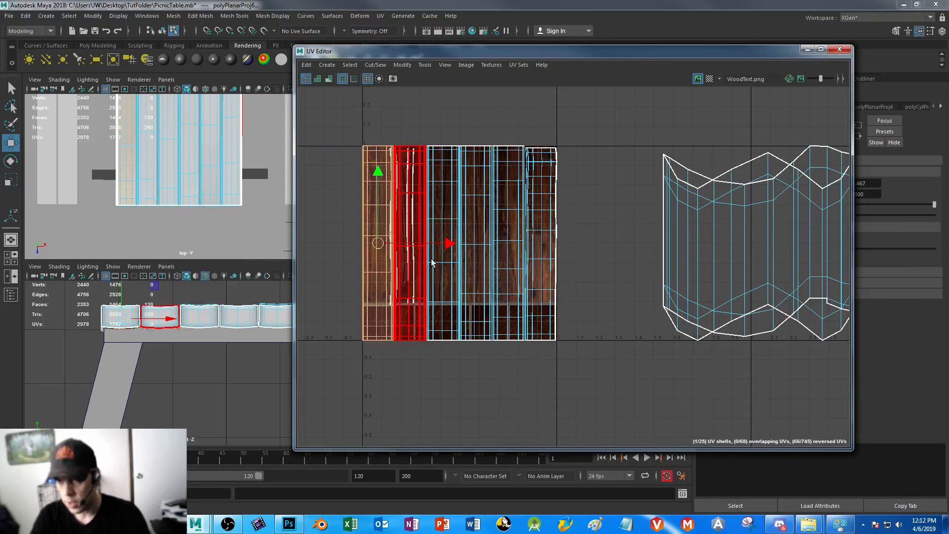
middle_click_drag(382, 185, 421, 193, "alt")
scroll(421, 192, "up", 4)
key("r")
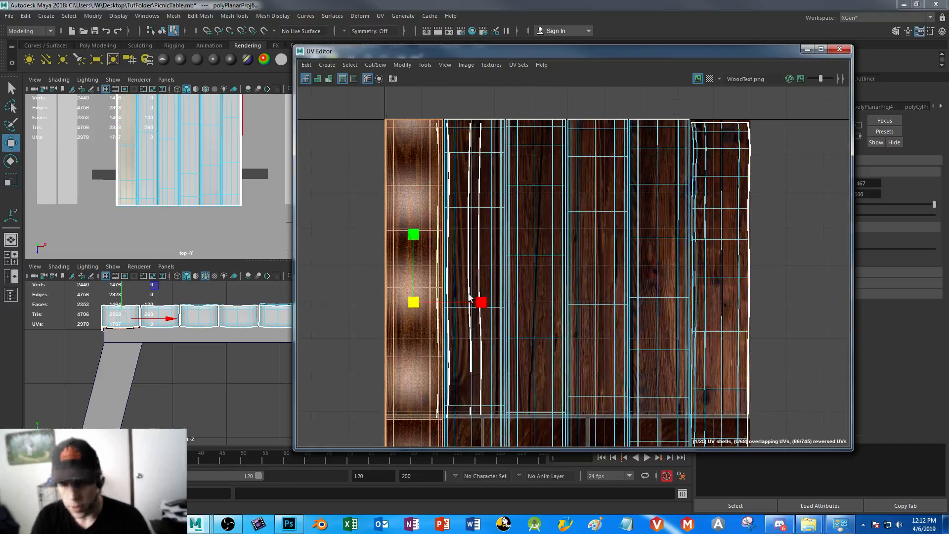
mouse_move(471, 302)
left_mouse_down()
mouse_move(456, 302)
mouse_move(480, 305)
left_mouse_up()
key("w")
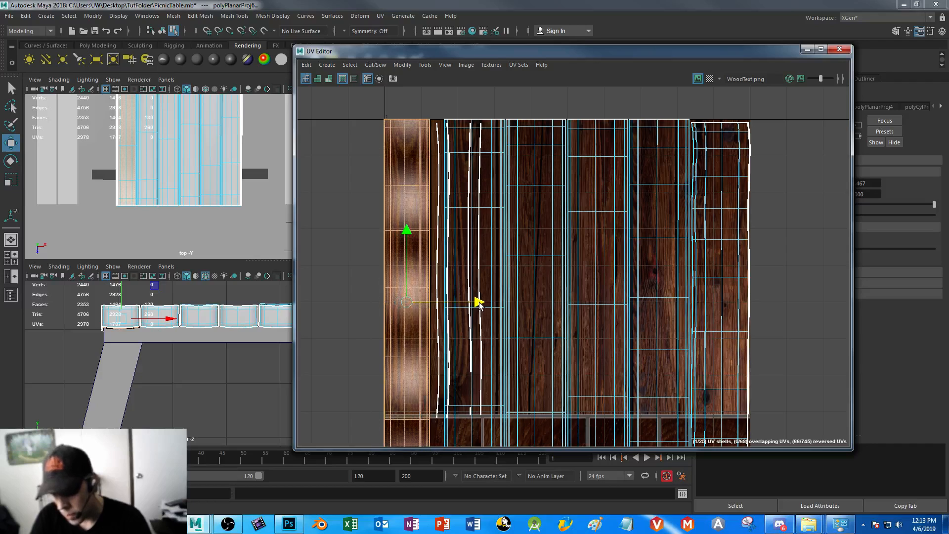
key("ctrl+z")
scroll(593, 311, "down", 1)
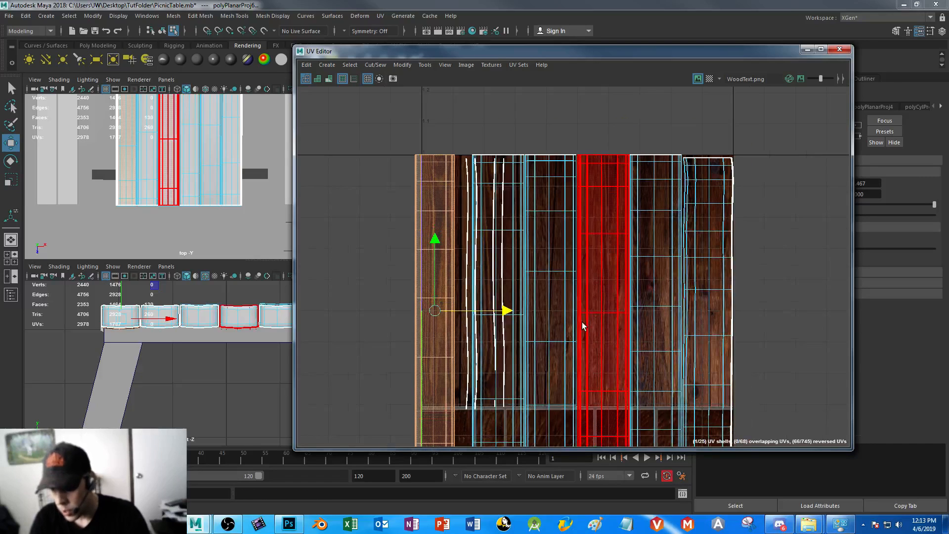
Shorten all six tabletop plank shells vertically and move them up onto the long-grain boards above the end-grain strip
middle_click_drag(584, 338, 572, 253, "alt")
left_click_drag(378, 357, 811, 391)
key("r")
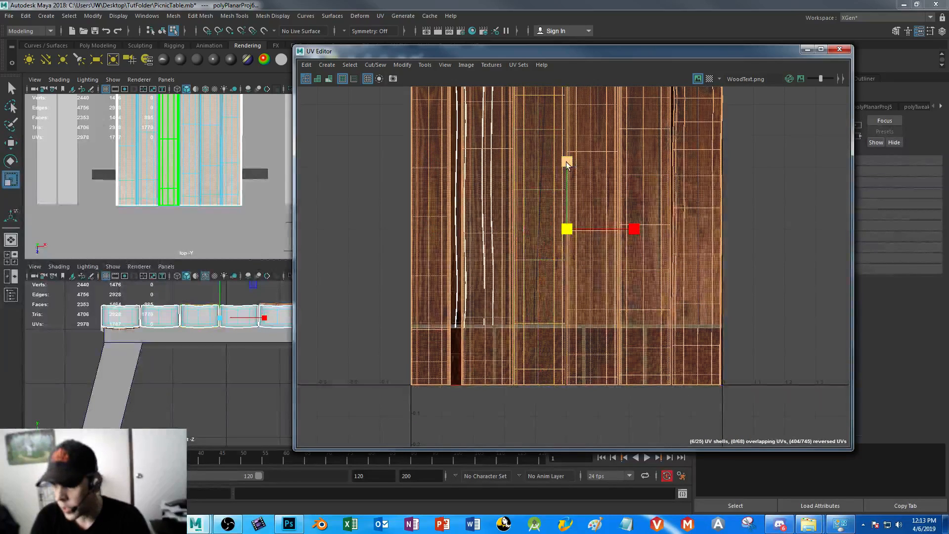
left_click_drag(567, 169, 569, 125)
key("w")
middle_click_drag(598, 192, 590, 246, "alt")
left_click_drag(557, 177, 560, 189)
Narrow the six plank shells together horizontally and shift them against the texture's left edge
key("r")
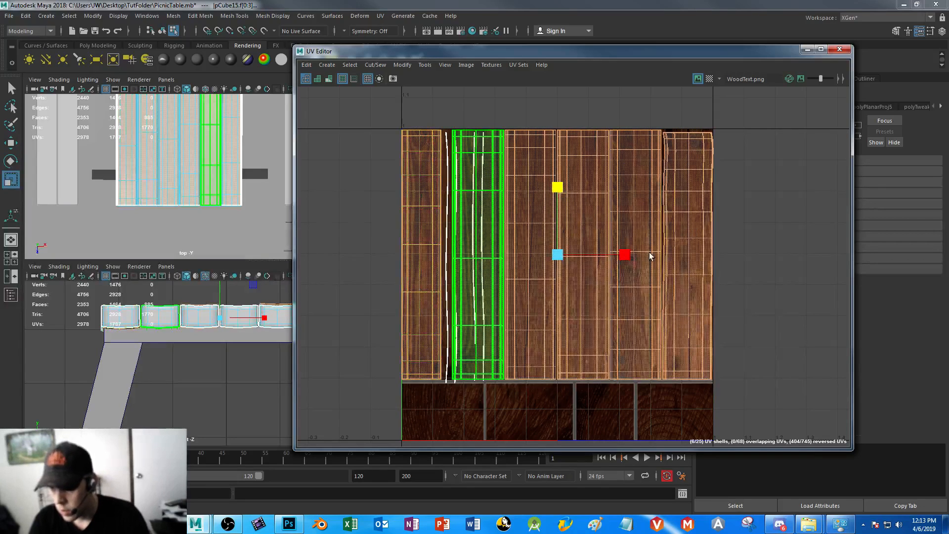
left_click_drag(626, 255, 611, 255)
key("w")
key("r")
key("w")
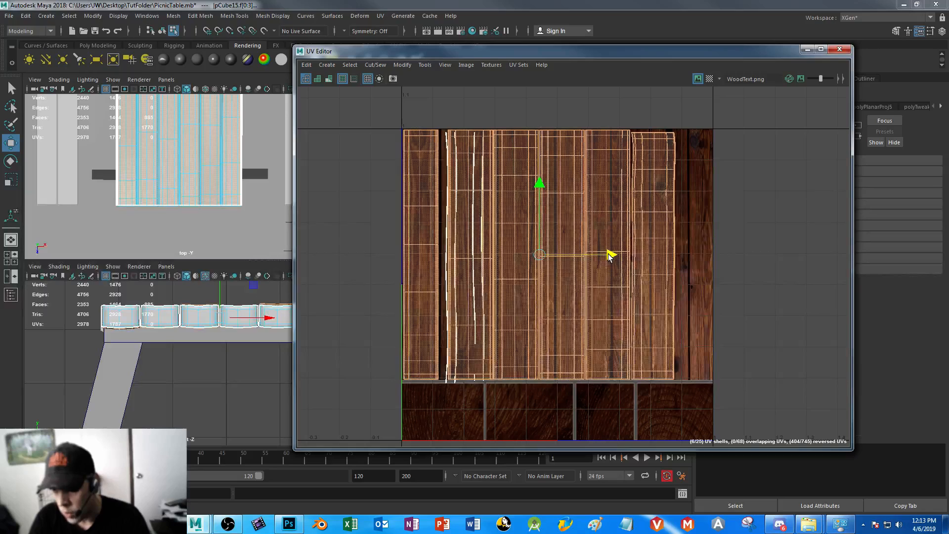
Exclude the first plank's shell, narrow the other five further and shift them to the right
left_click(424, 209, "ctrl")
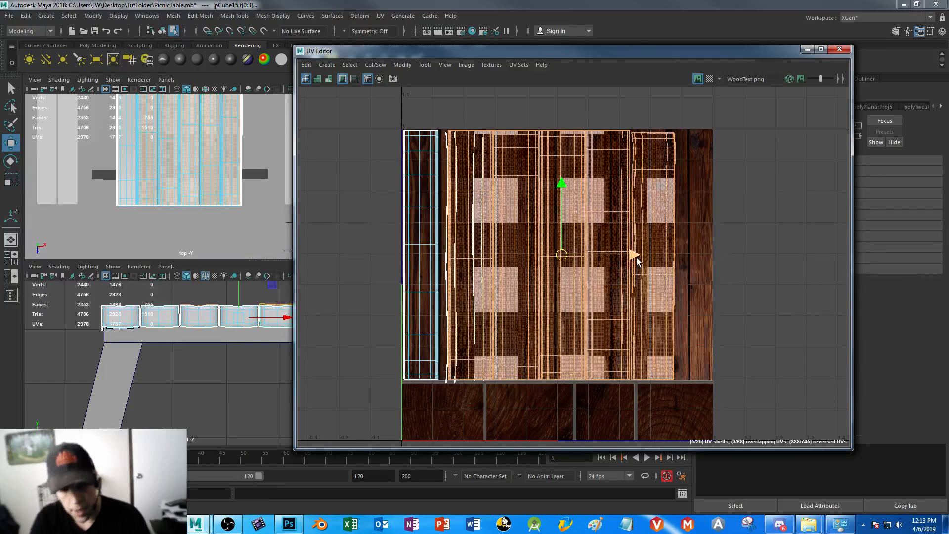
key("r")
mouse_move(629, 255)
left_mouse_down()
mouse_move(602, 255)
mouse_move(644, 255)
left_mouse_up()
key("w")
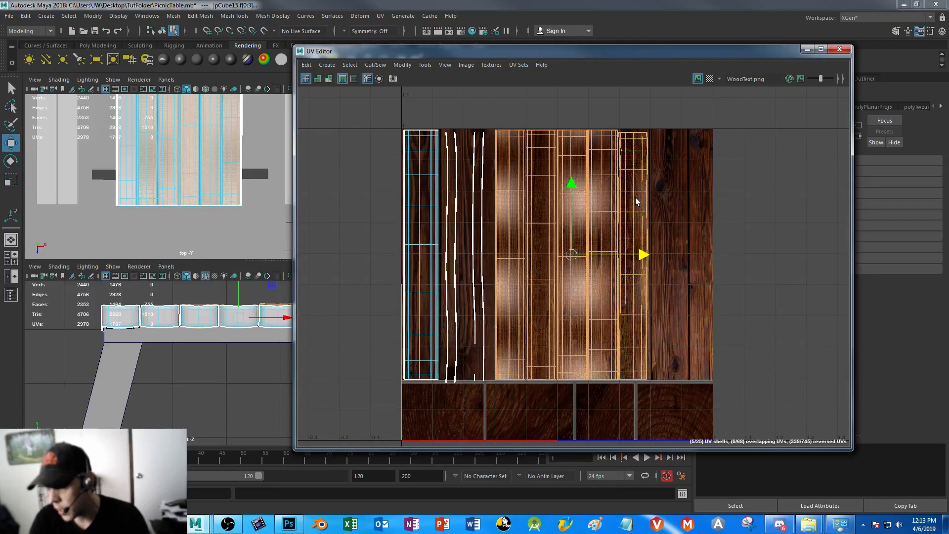
Spread the remaining plank shells sideways so that each one lies within its own board of the wood texture
left_click(630, 262, "ctrl")
mouse_move(627, 255)
left_mouse_down()
mouse_move(570, 255)
mouse_move(619, 255)
left_mouse_up()
left_click(468, 199, "ctrl")
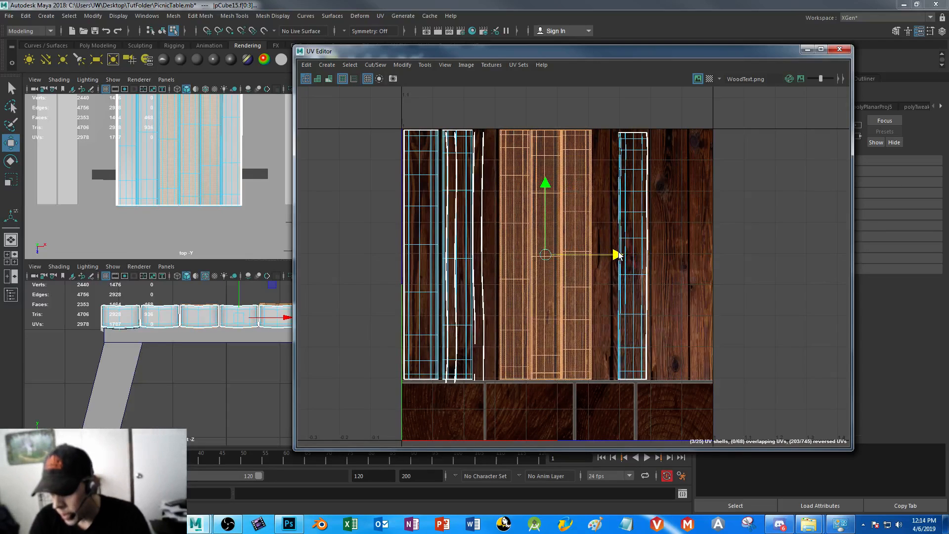
left_click(518, 195, "ctrl")
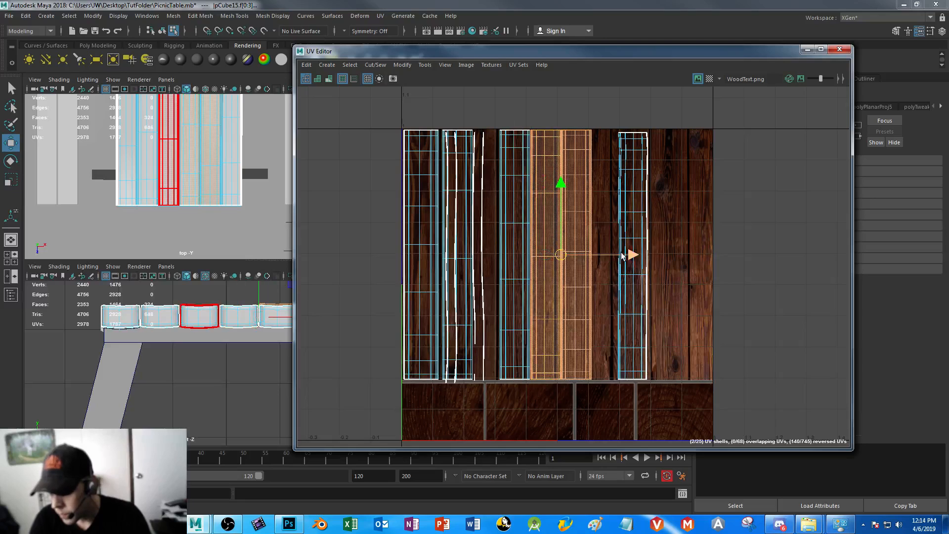
left_click_drag(632, 256, 740, 254)
left_click(574, 208, "ctrl")
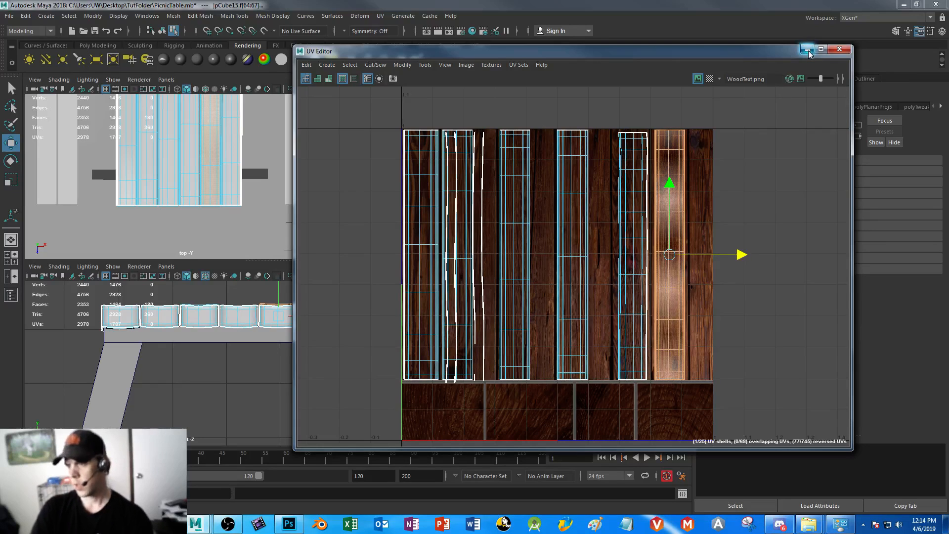
Flatten the two outer side-face shells into a thin strip, rotate it upright and move it onto the wood texture
scroll(593, 277, "down", 5)
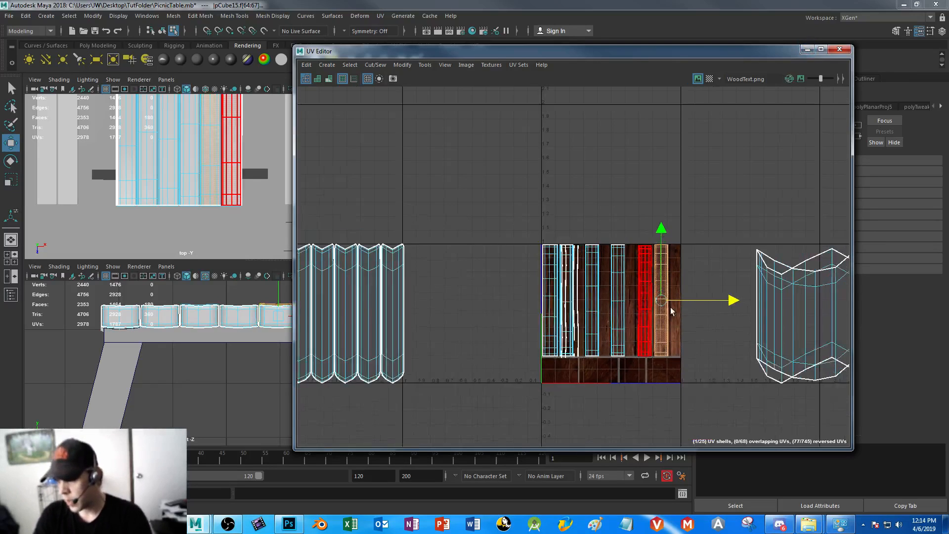
middle_click_drag(528, 257, 358, 194, "alt")
left_click_drag(575, 171, 786, 387)
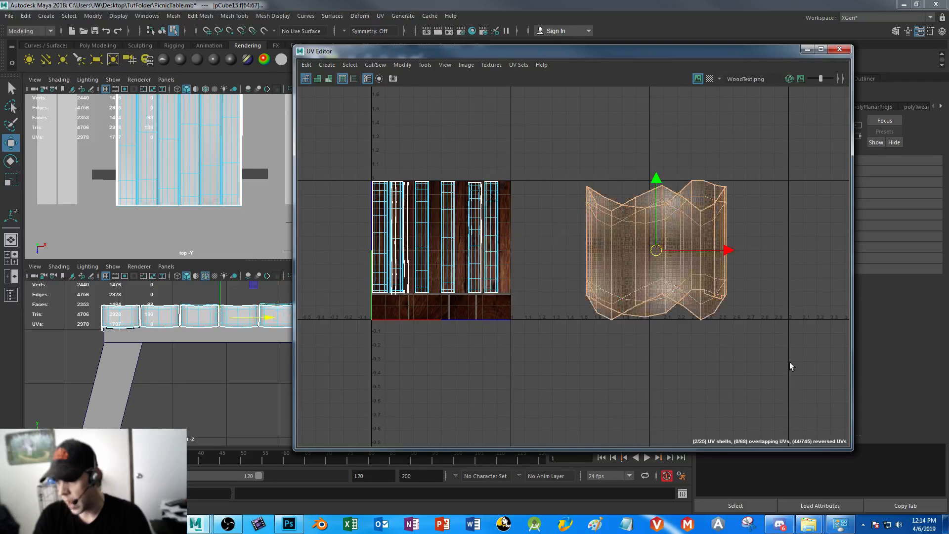
key("r")
left_click_drag(658, 183, 669, 240)
key("e")
left_click_drag(589, 193, 566, 267)
key("w")
left_click_drag(731, 249, 528, 250)
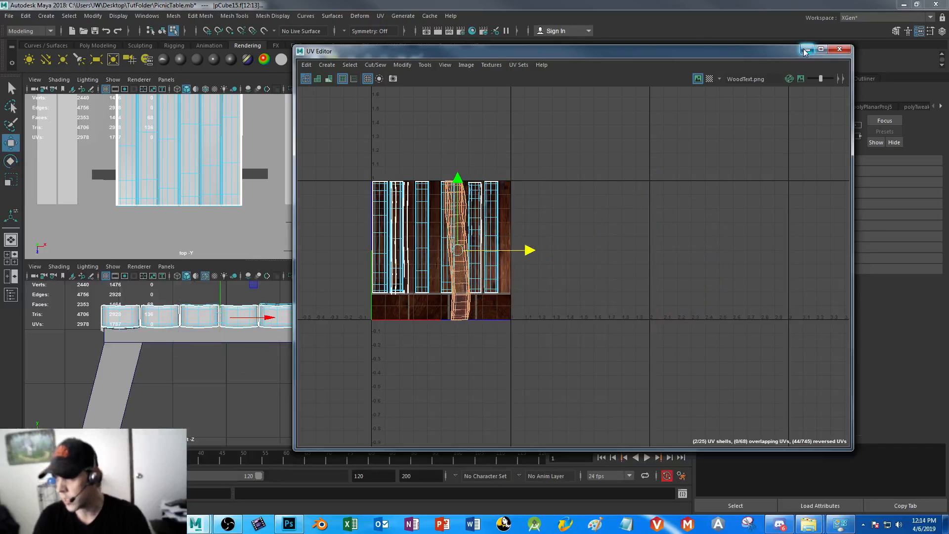
Examine the wood grain on the tabletop's outer side face up close in the perspective view
left_click(805, 52)
key("f")
left_click_drag(591, 215, 536, 217, "alt")
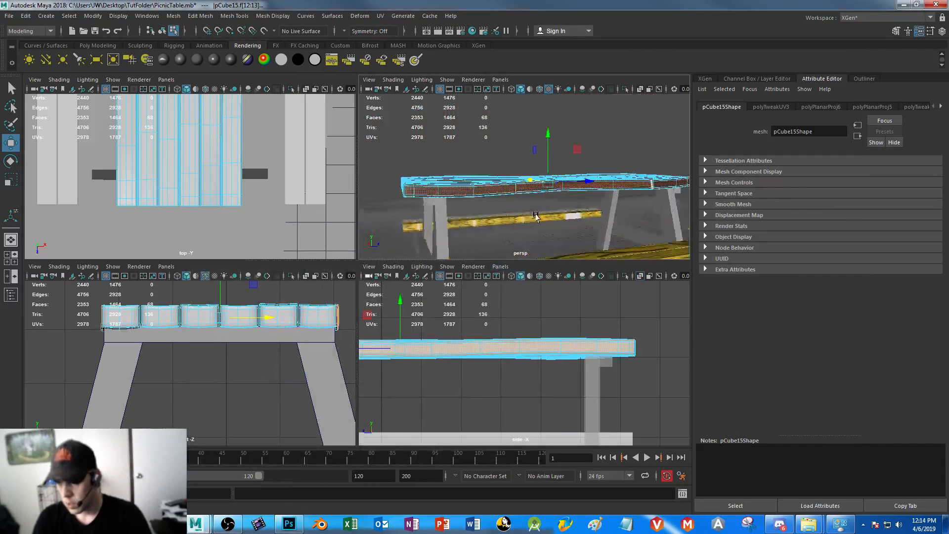
right_click_drag(536, 216, 591, 225, "alt")
middle_click_drag(591, 225, 574, 193, "alt")
left_click_drag(574, 192, 571, 180, "alt")
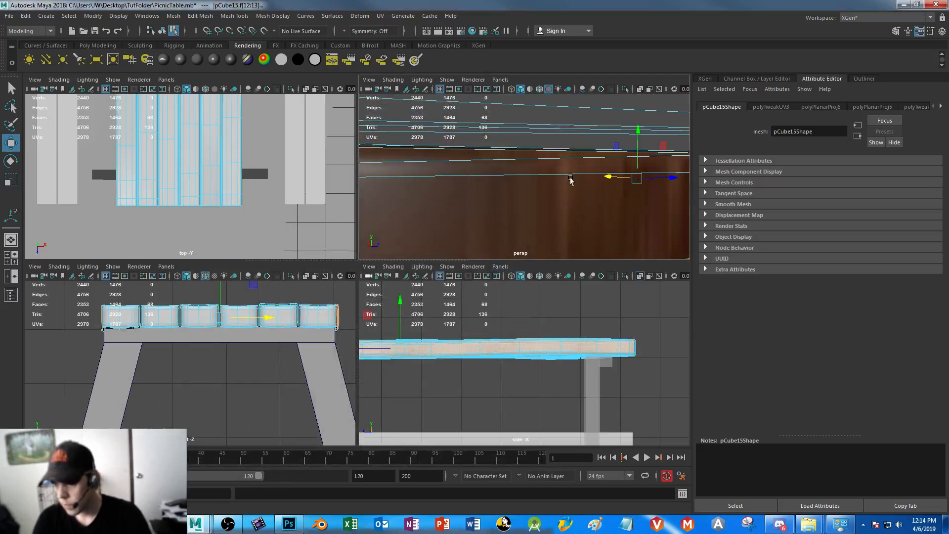
right_click_drag(571, 180, 534, 133, "alt")
middle_click_drag(607, 234, 527, 217, "alt")
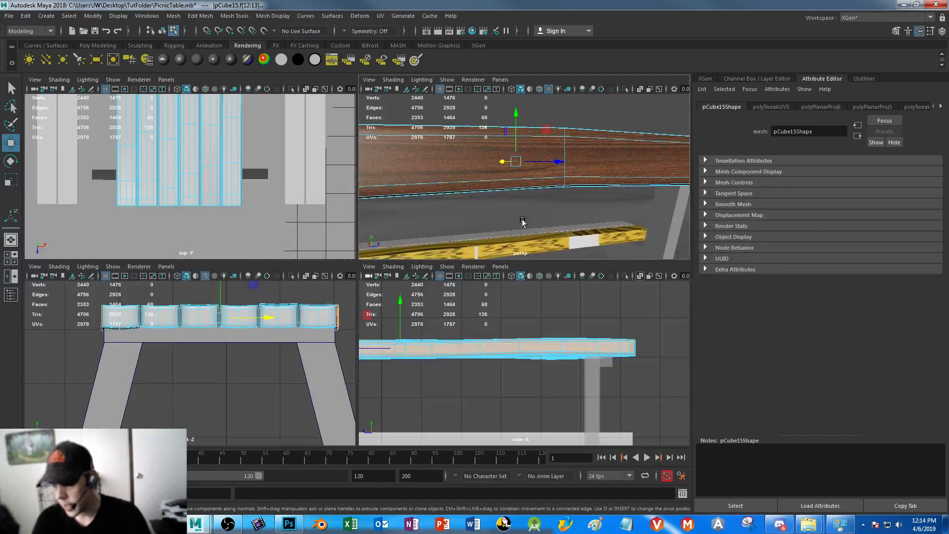
left_click_drag(565, 209, 588, 212, "alt")
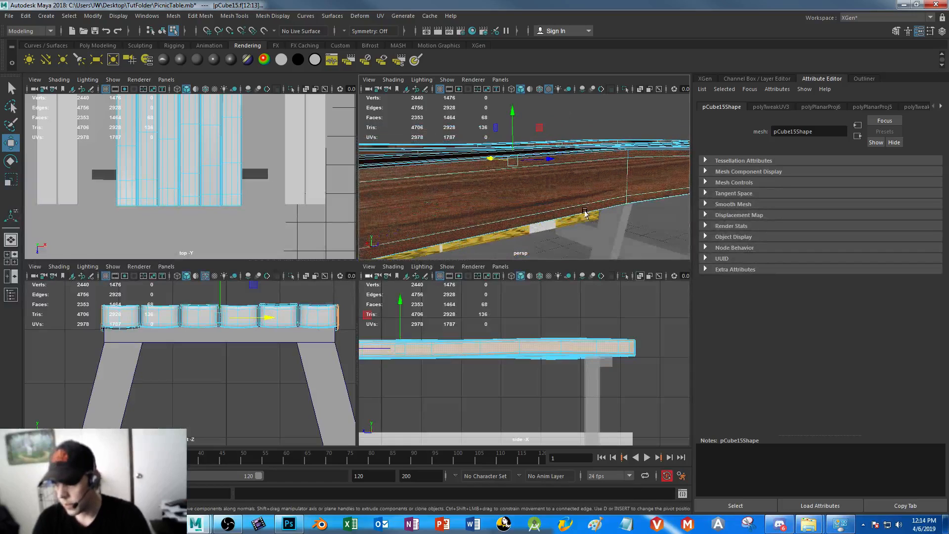
Scale the side-face shells down in height and width and raise them onto the long-grain area of the texture
left_click(34, 505)
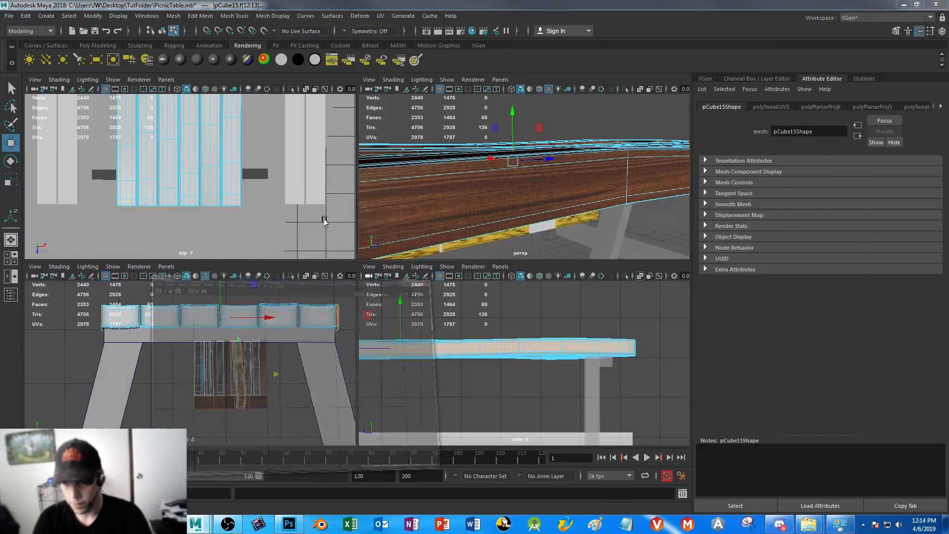
key("r")
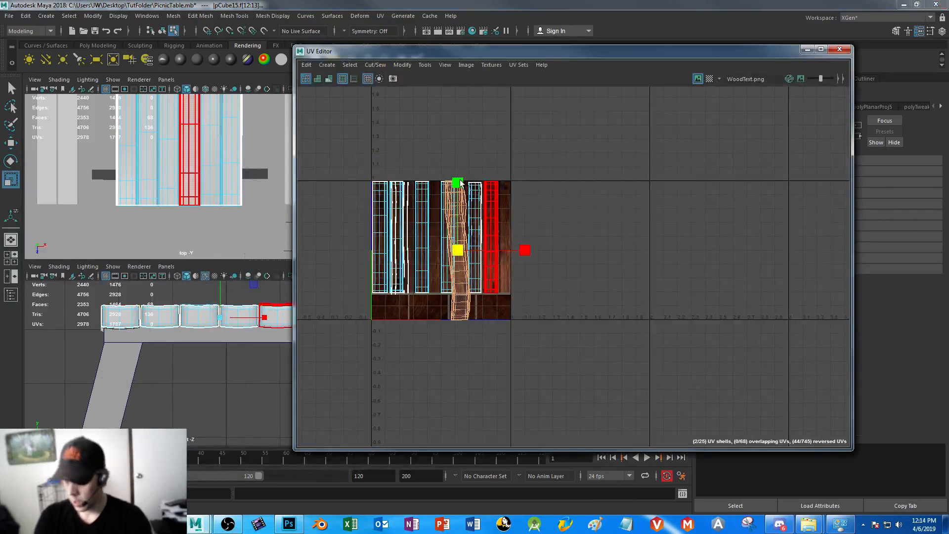
left_click_drag(458, 183, 457, 200)
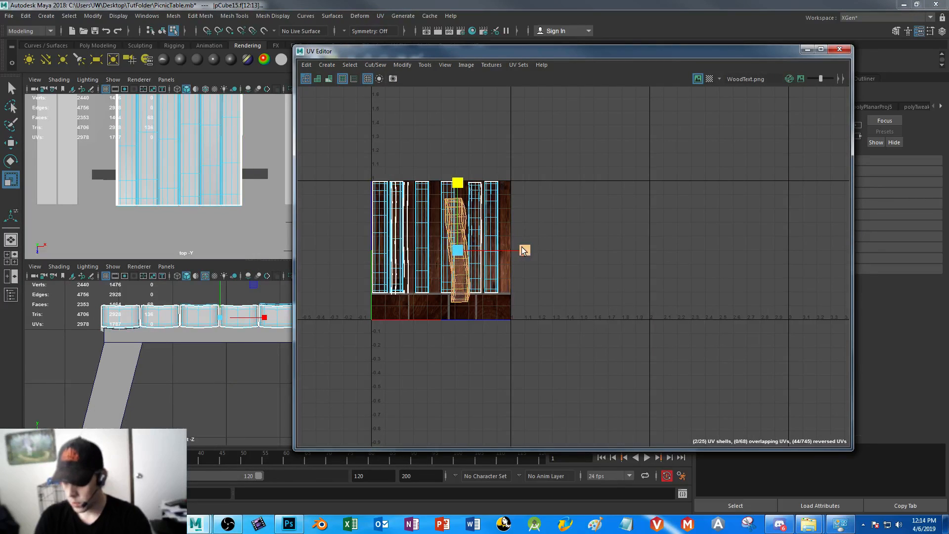
left_click_drag(525, 251, 508, 250)
key("w")
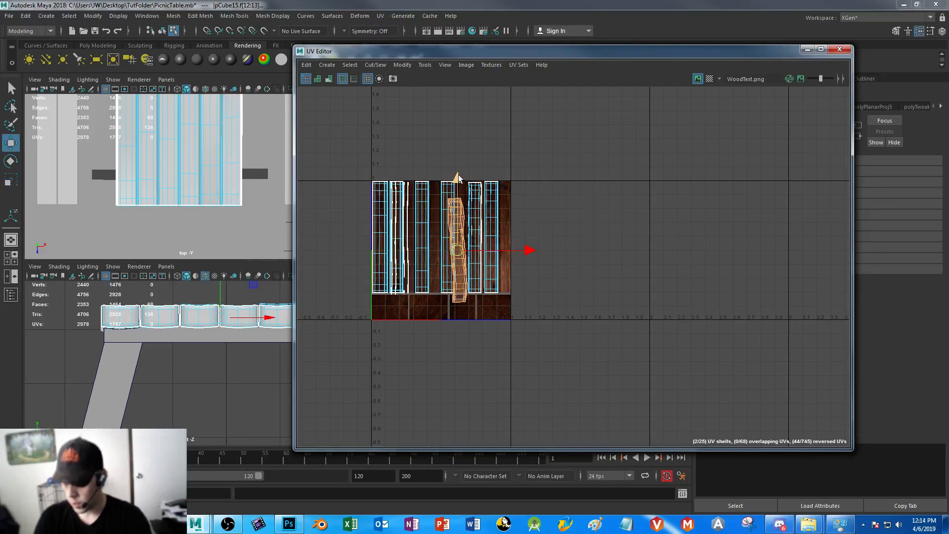
left_click_drag(460, 185, 460, 168)
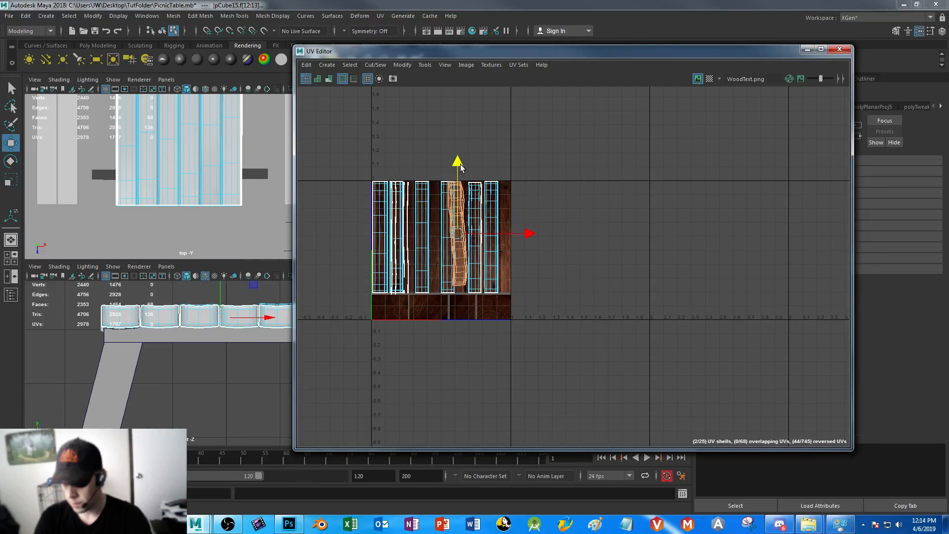
Move the side-face shells back off the texture to the empty area on its right
left_click_drag(527, 235, 630, 239)
key("r")
left_click(529, 237)
key("w")
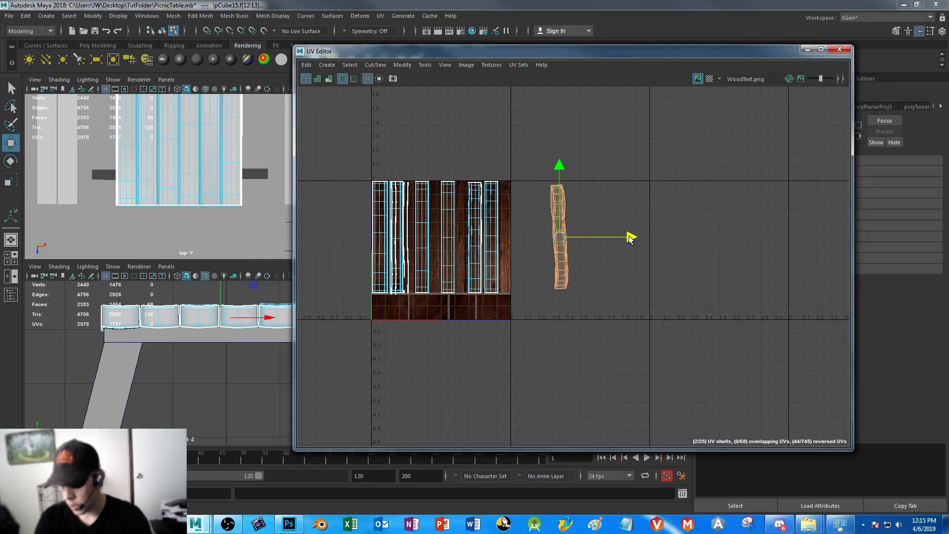
Select the UVs along the left edge of the side-face shells and scale them horizontally into a straight line
right_click_drag(555, 192, 577, 201)
left_click_drag(535, 164, 557, 319)
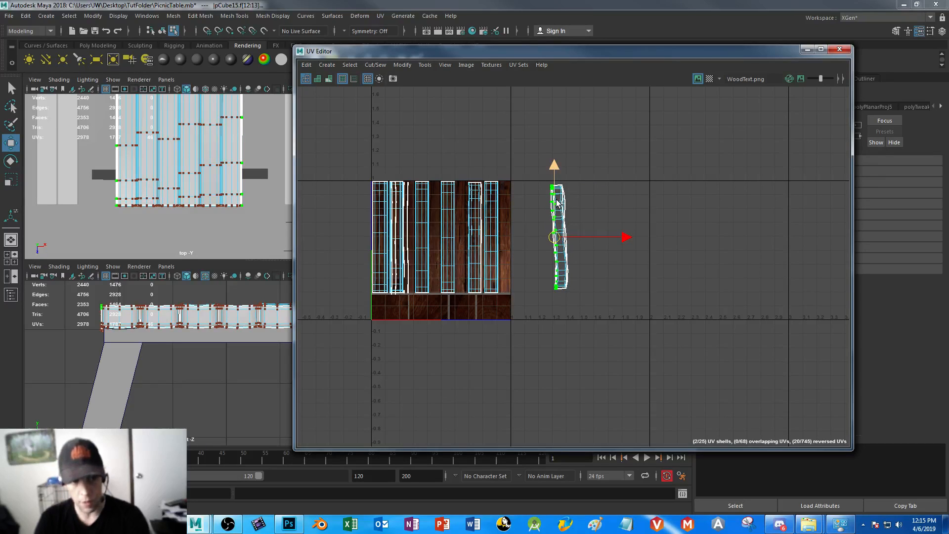
key("r")
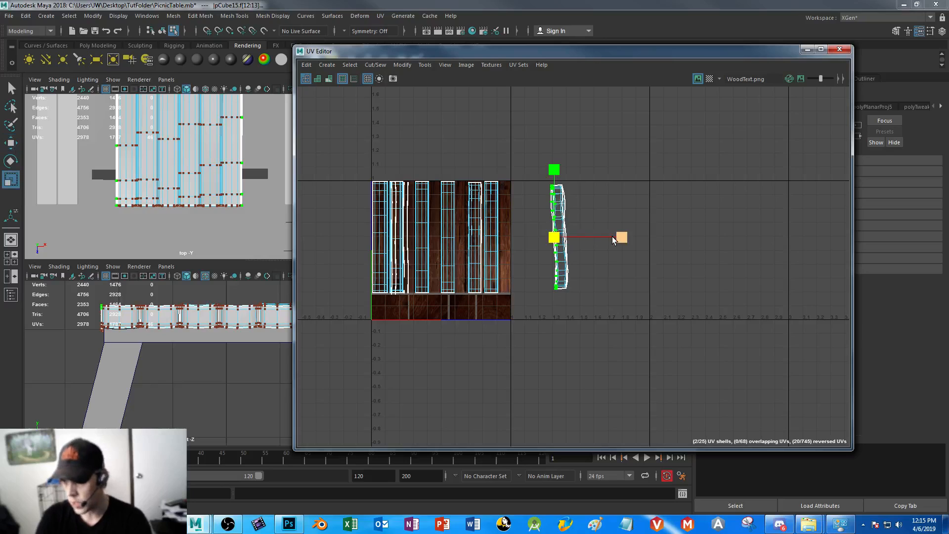
left_click_drag(419, 240, 419, 241)
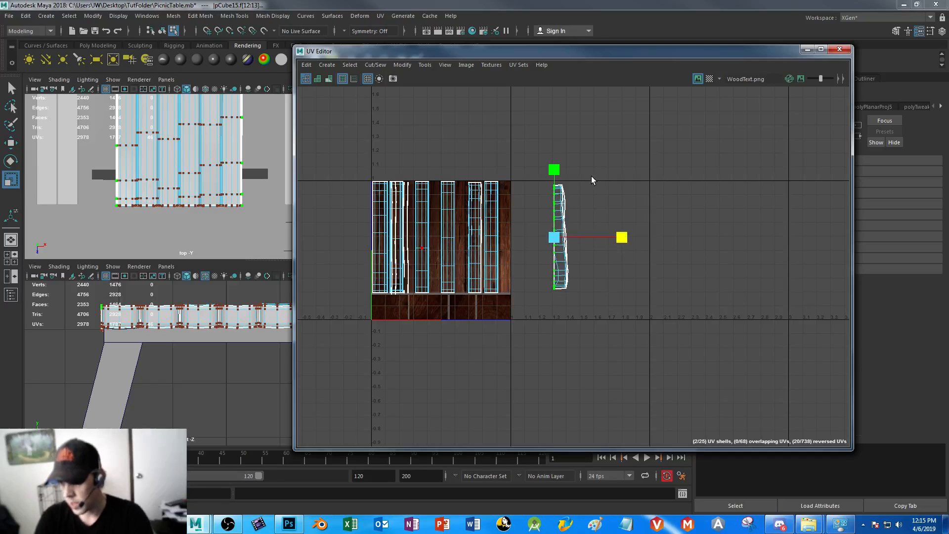
Straighten the right-edge UVs of the side-face shells into a vertical line and align the two stray UVs with the left edge
left_click_drag(626, 159, 545, 317)
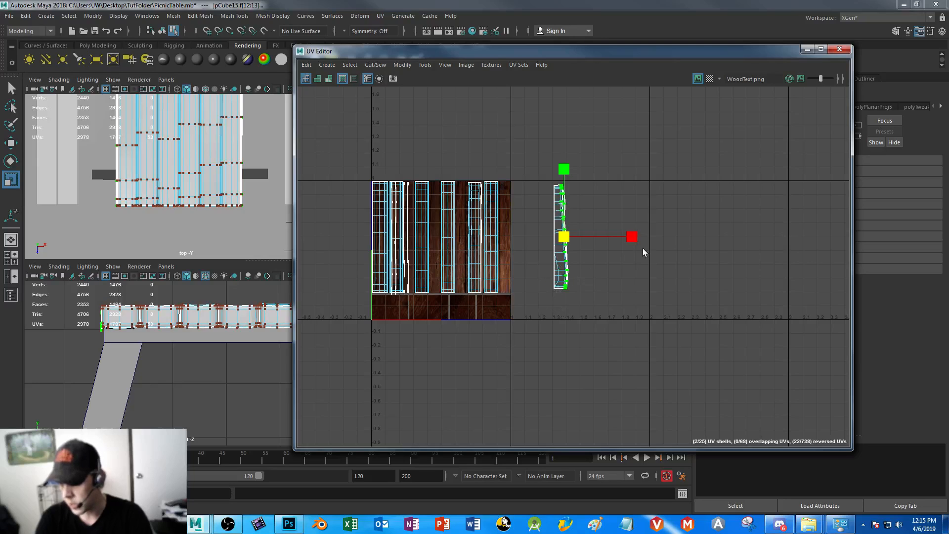
left_click_drag(612, 237, 458, 241)
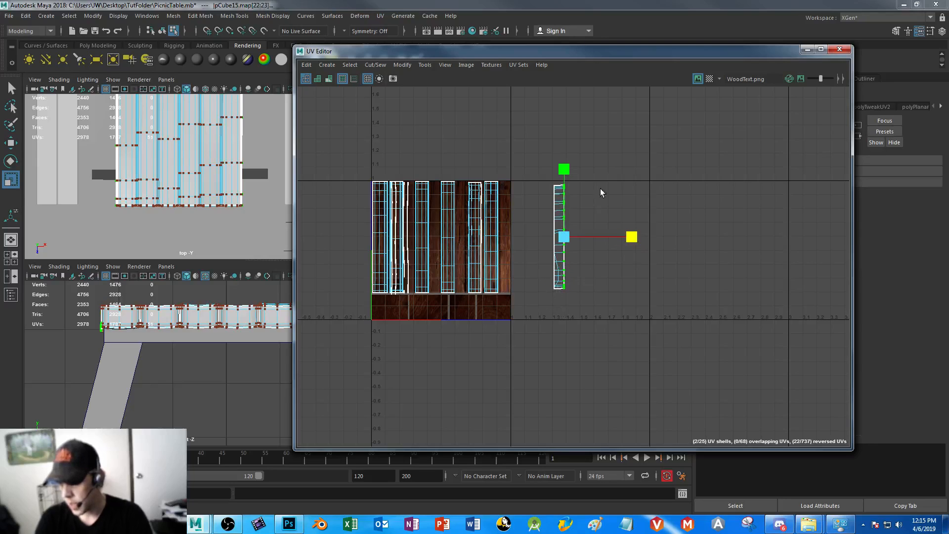
left_click_drag(611, 155, 555, 336)
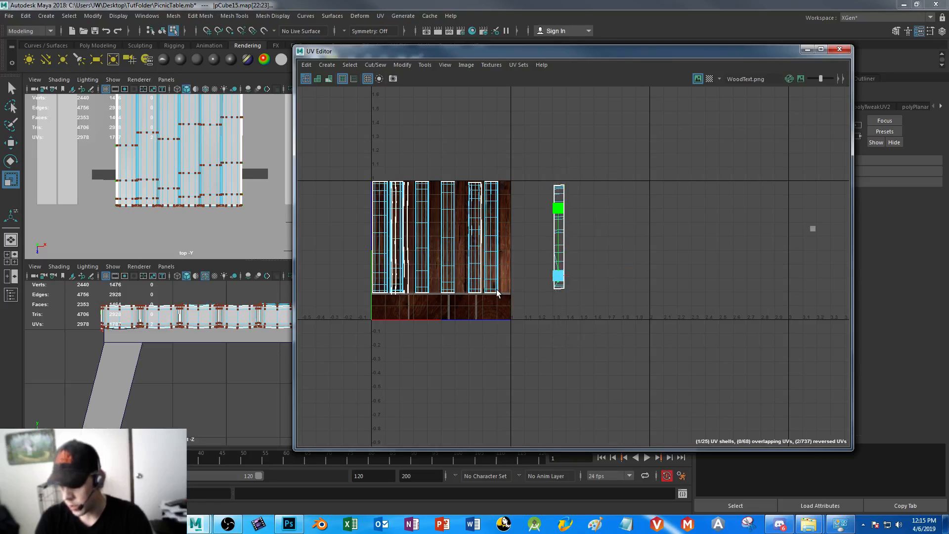
key("w")
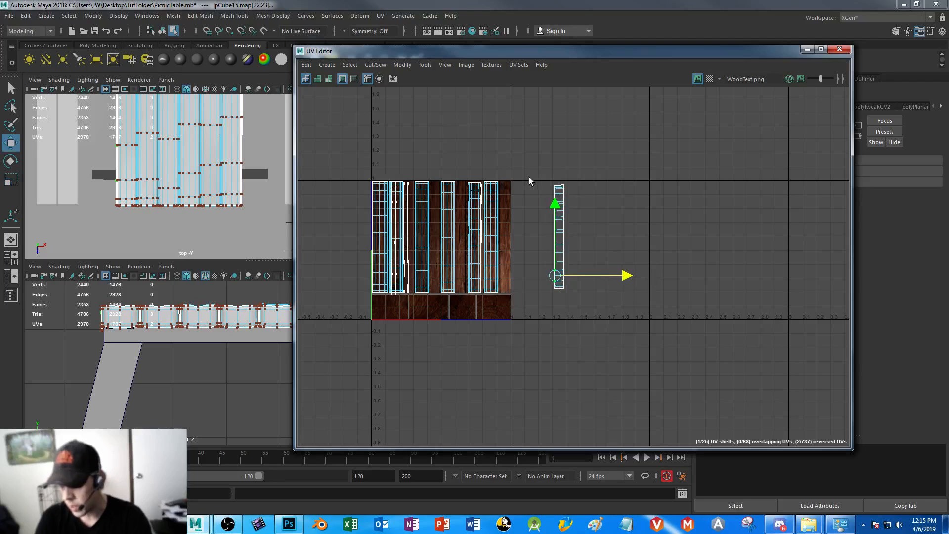
Move the straightened side-face shells onto the empty board between the third and fourth top-face shells and narrow them to the board's width
left_click_drag(556, 328, 557, 328)
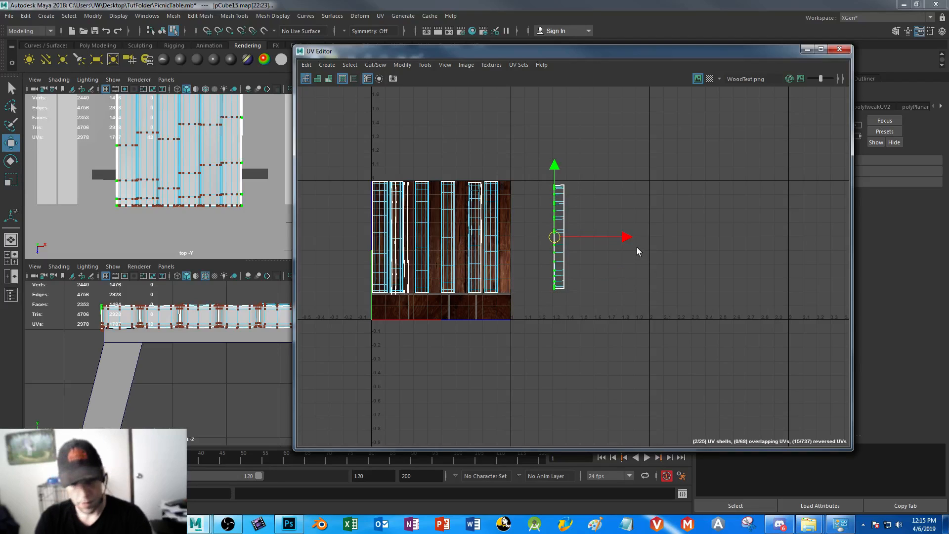
key("r")
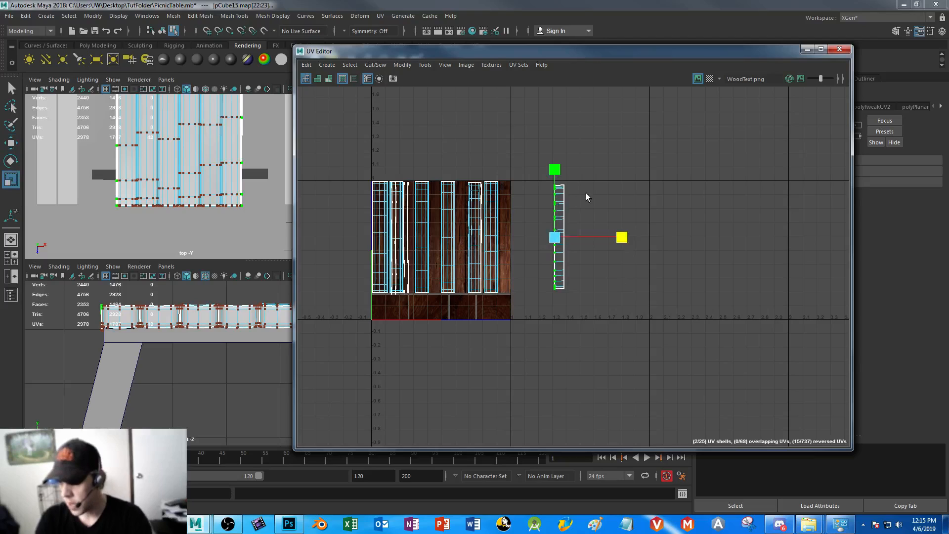
left_click_drag(589, 174, 550, 355)
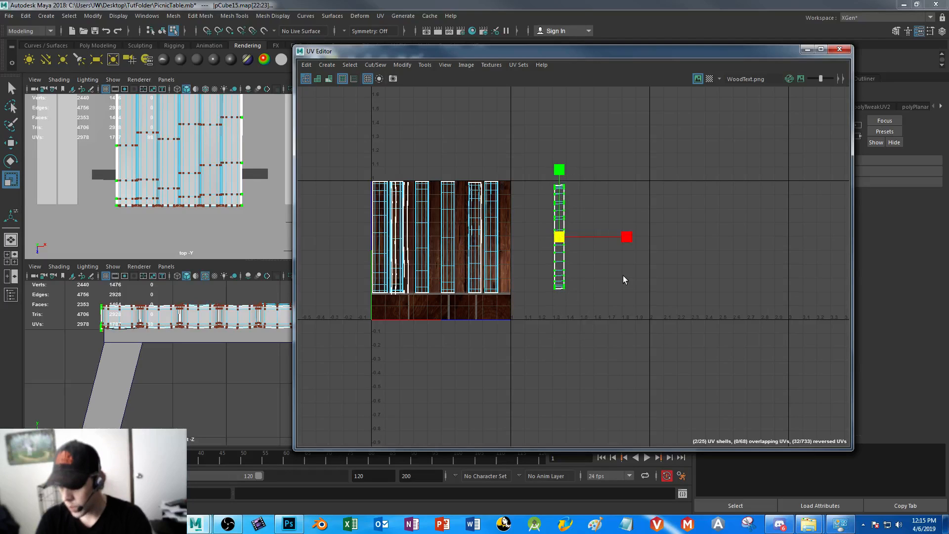
key("w")
left_click_drag(630, 237, 505, 236)
key("r")
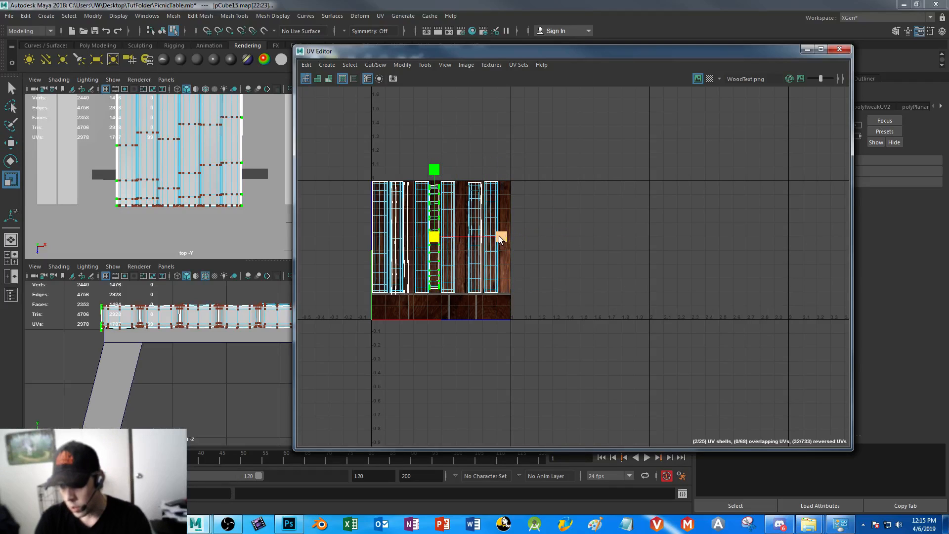
left_click_drag(482, 238, 479, 238)
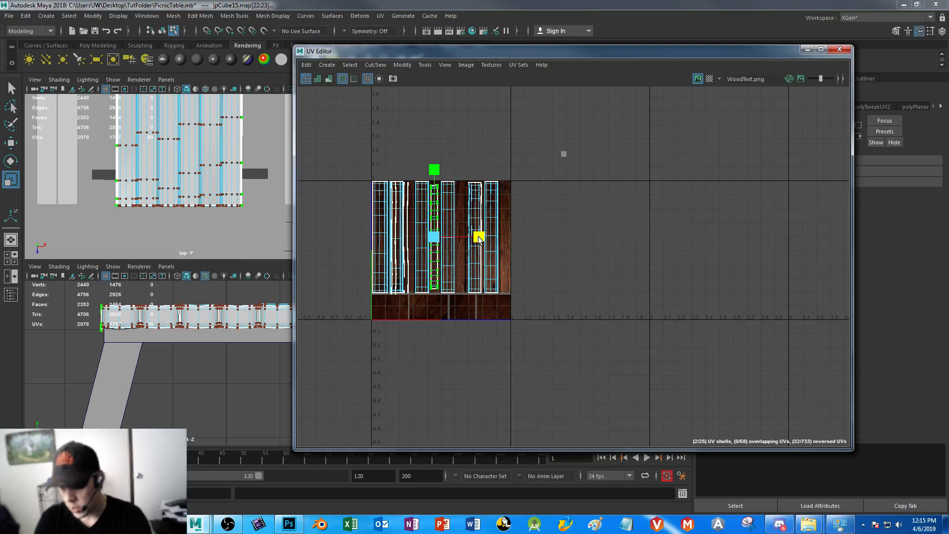
Select the tabletop's outer side faces in the perspective view and examine how their UV shell lies on the wood board
left_click(806, 50)
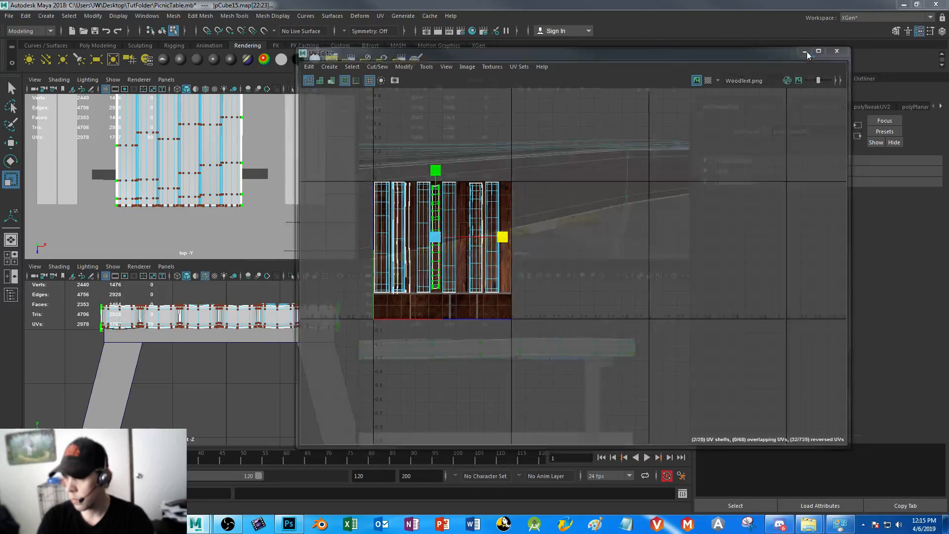
left_click_drag(558, 215, 462, 154, "alt")
scroll(561, 172, "down", 3)
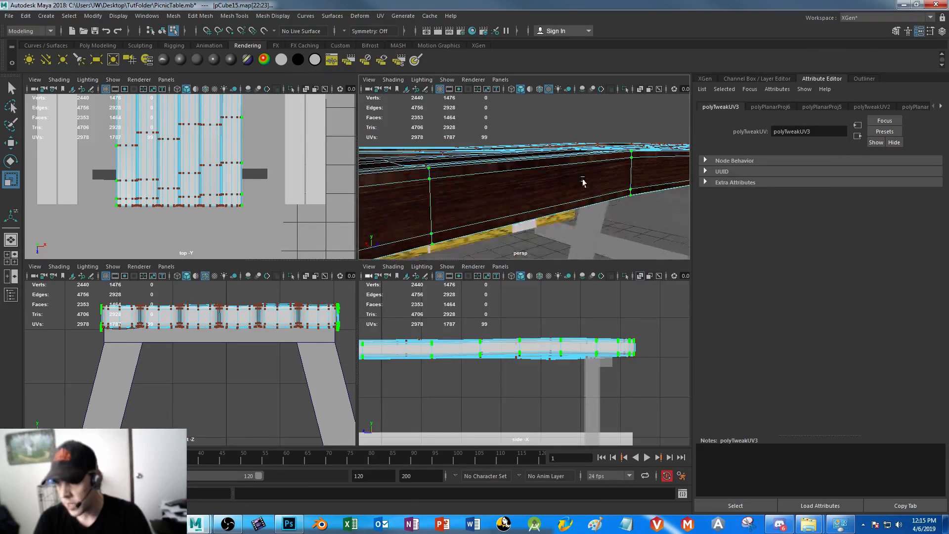
right_click_drag(562, 163, 605, 186)
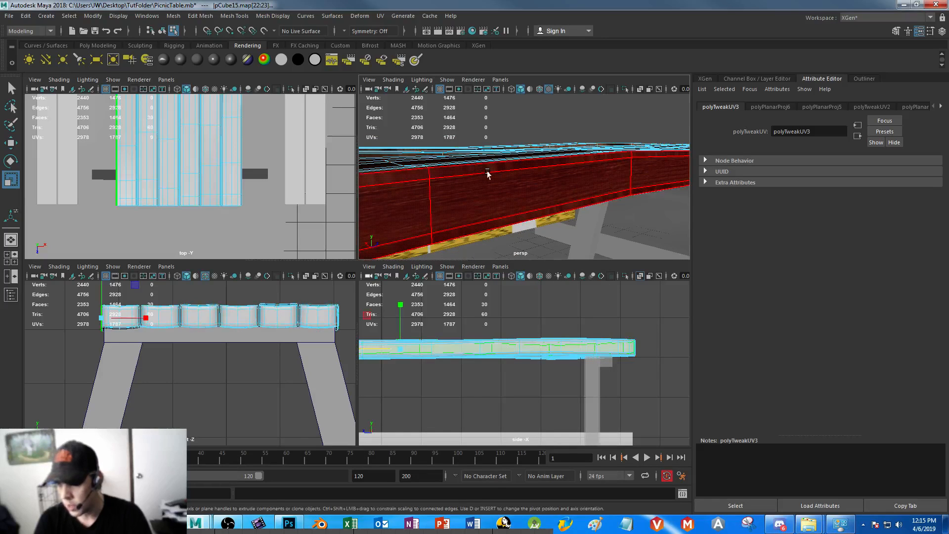
left_click(487, 170)
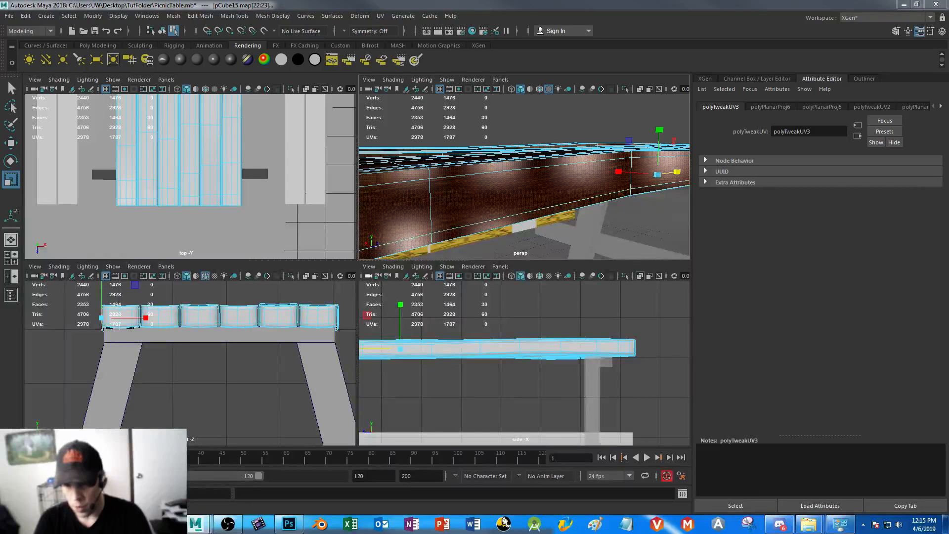
left_click(33, 505)
right_click_drag(564, 199, 687, 334, "alt")
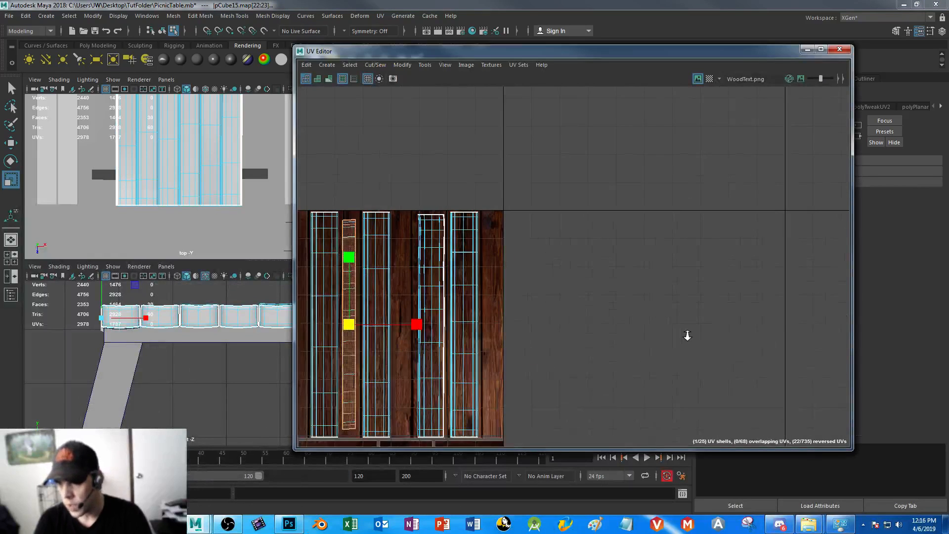
middle_click_drag(562, 227, 683, 165, "alt")
right_click_drag(576, 339, 558, 284, "alt")
middle_click_drag(545, 257, 568, 226, "alt")
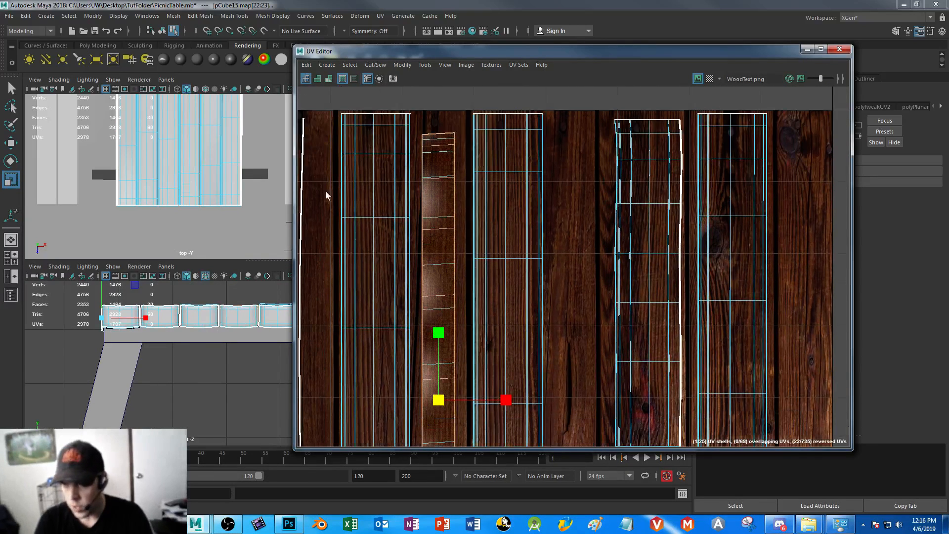
left_click(807, 49)
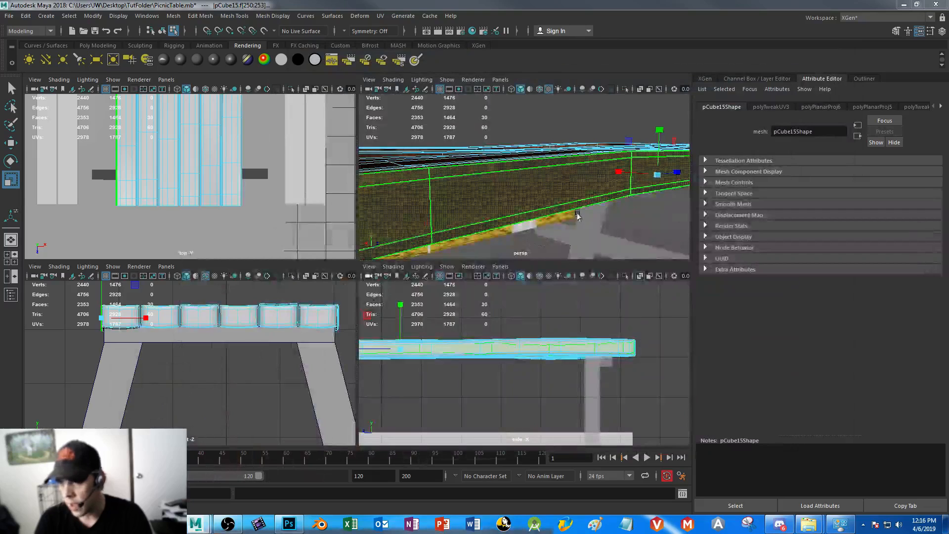
Select two faces on the plank's outer side in the perspective view and scale their UVs wider horizontally on the board
right_click_drag(490, 168, 490, 200)
left_click(462, 174)
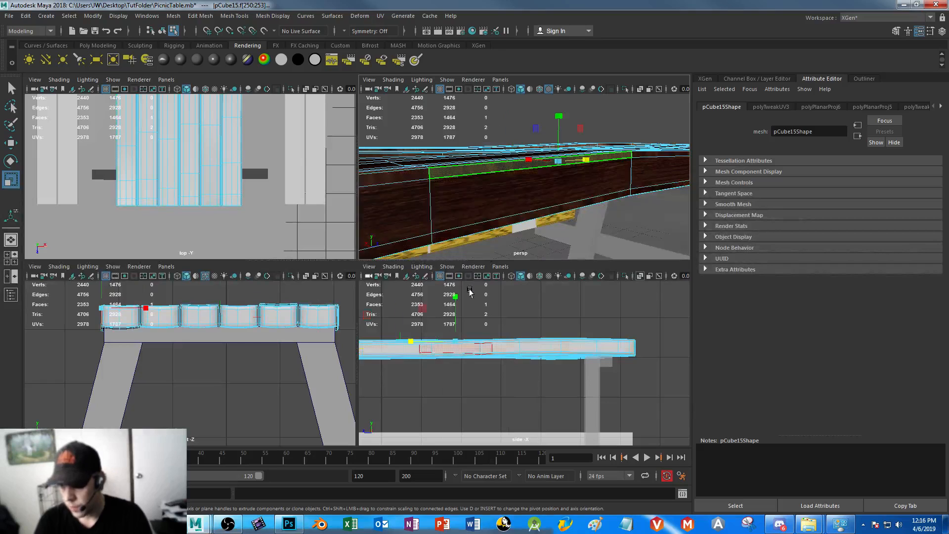
left_click(453, 242, "shift")
left_click(35, 507)
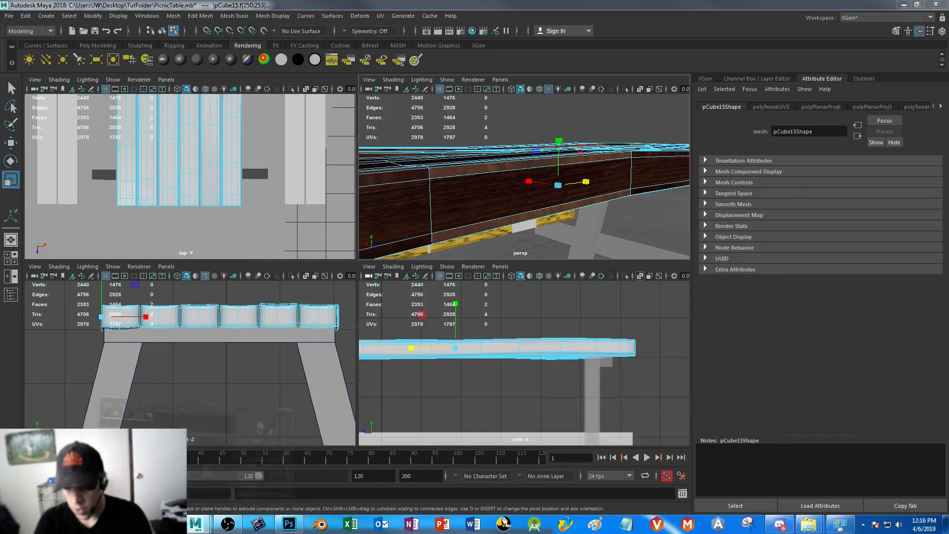
left_click(734, 42)
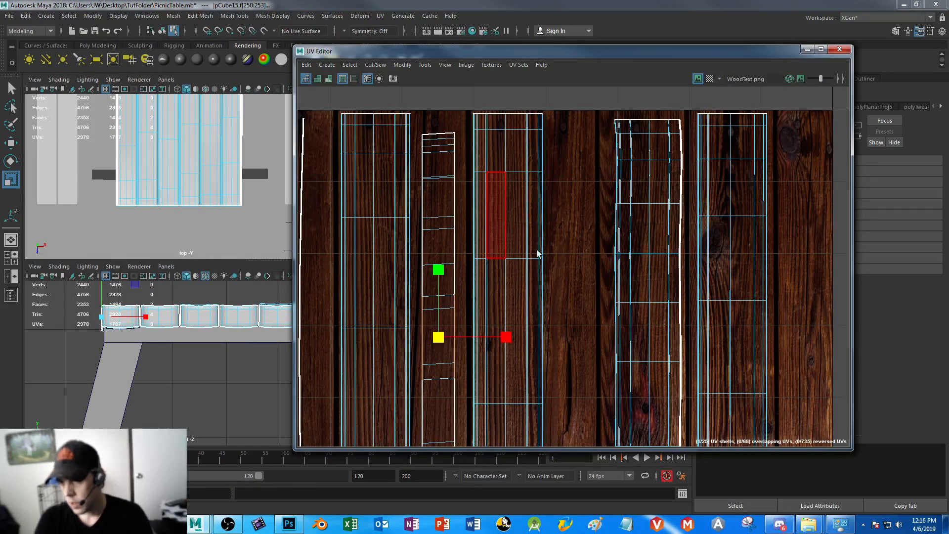
left_click_drag(527, 334, 506, 336)
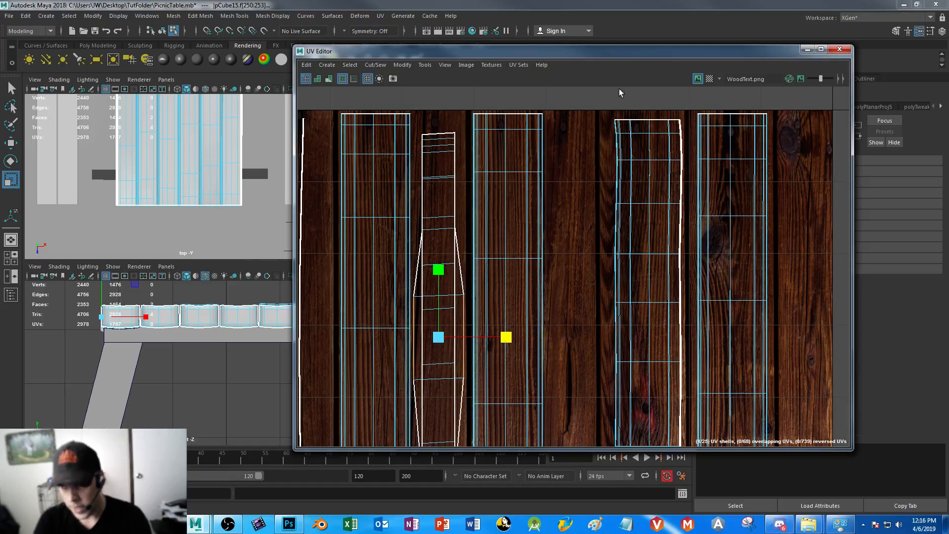
left_click(838, 49)
Return to object mode, deselect the tabletop and examine the wood texture along its side, top and plank ends
right_click_drag(518, 177, 461, 138, "alt")
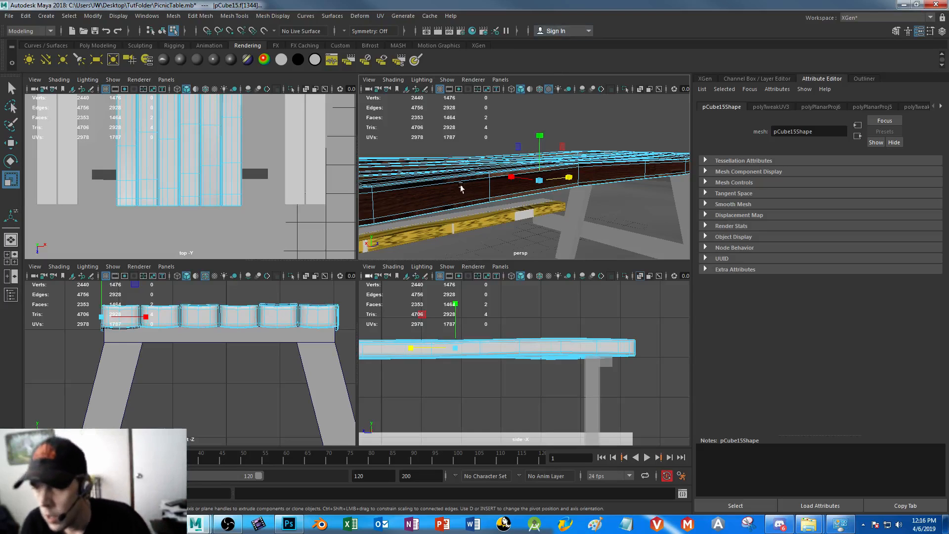
left_click_drag(537, 157, 507, 194, "alt")
right_click_drag(508, 194, 442, 177)
left_click(431, 173)
left_click_drag(431, 173, 410, 184, "alt")
scroll(410, 184, "up", 2)
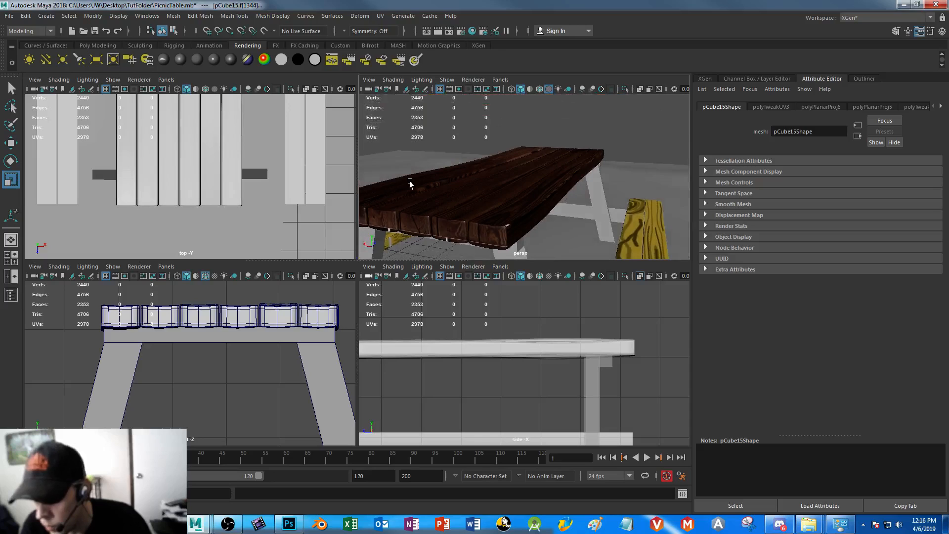
scroll(452, 237, "up", 2)
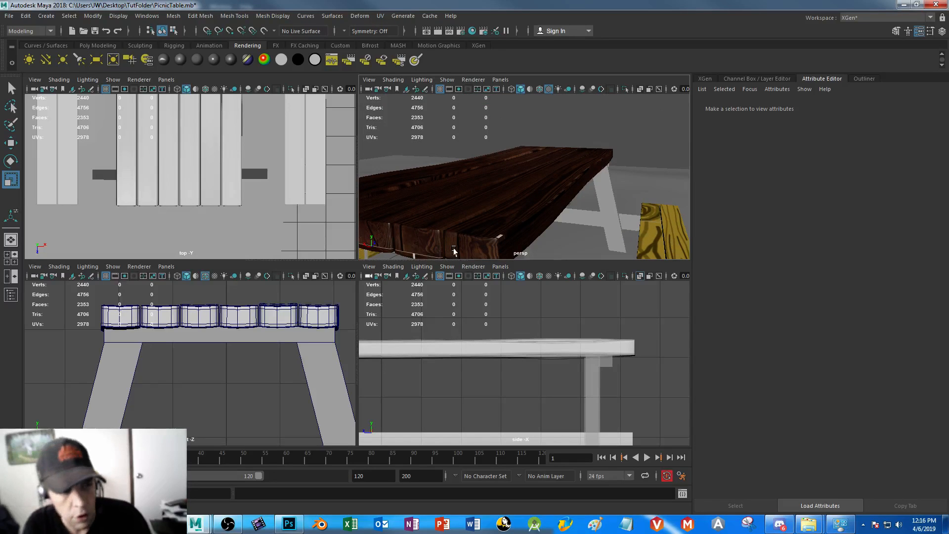
Select the UV shells of all six plank ends beside the texture and scale them down vertically into short blocks
left_click(428, 246)
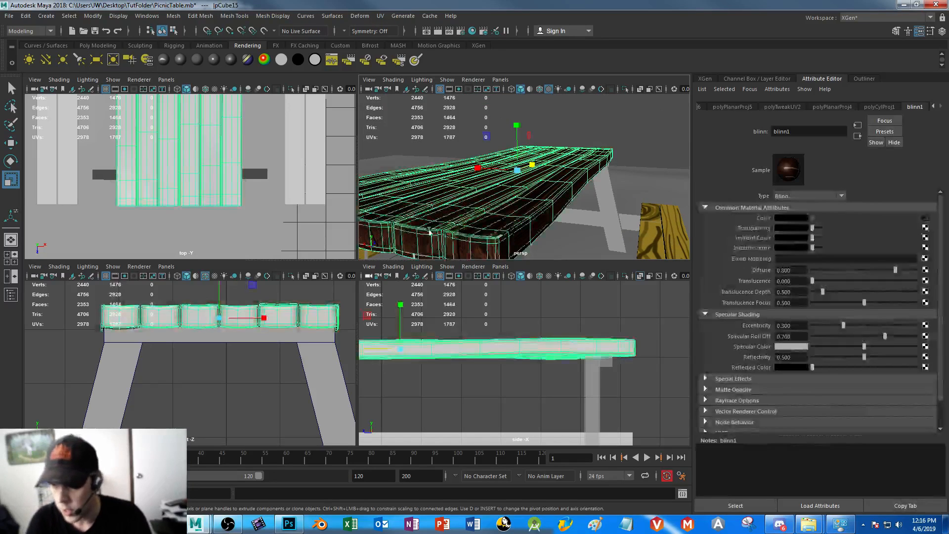
left_click(49, 507)
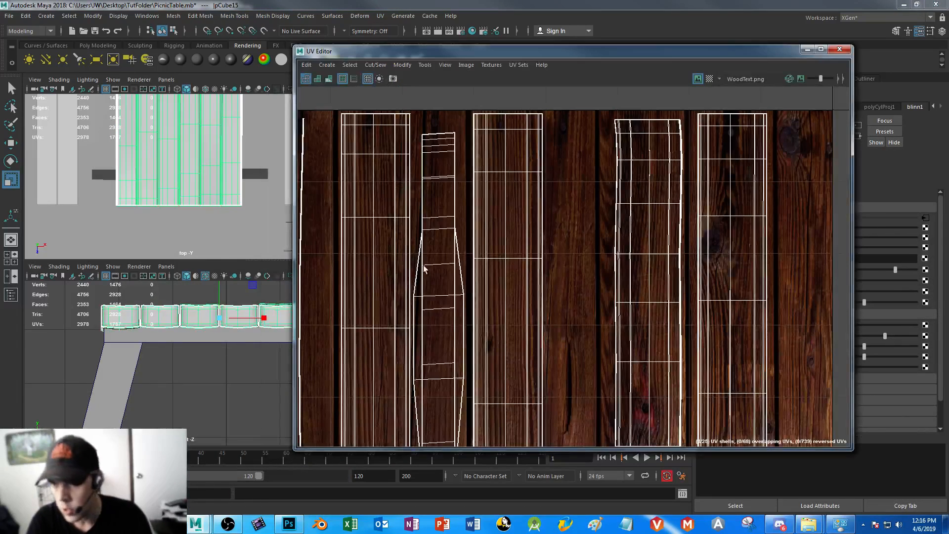
scroll(504, 317, "down", 4)
middle_click_drag(504, 310, 768, 202, "alt")
scroll(540, 279, "down", 3)
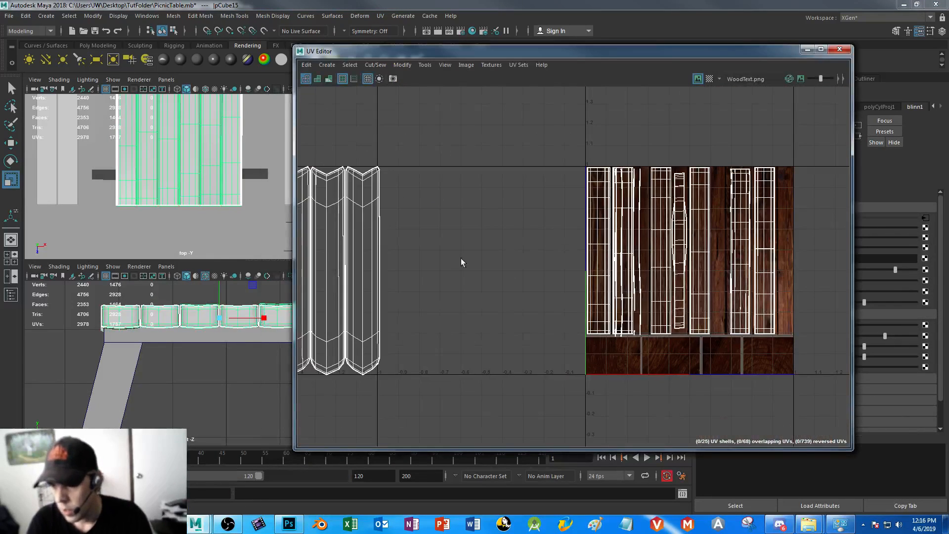
middle_click_drag(447, 270, 618, 228, "alt")
scroll(592, 268, "down", 2)
right_click_drag(478, 173, 449, 195)
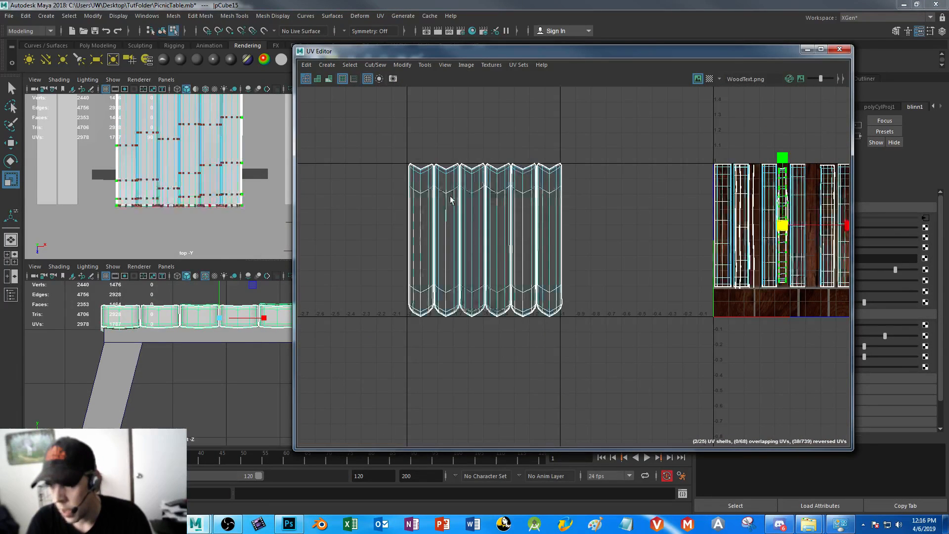
left_click_drag(378, 140, 632, 178)
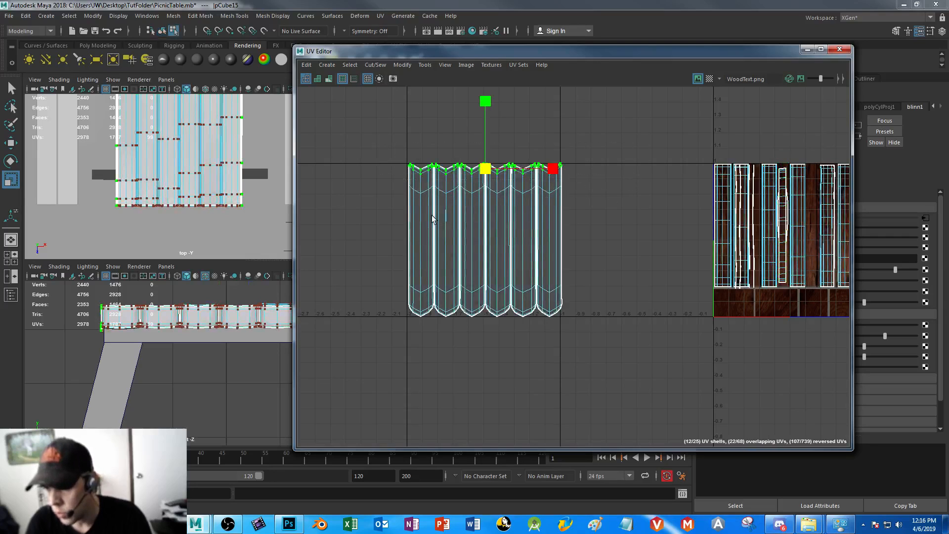
right_click_drag(472, 207, 425, 198)
left_click_drag(566, 229, 601, 241)
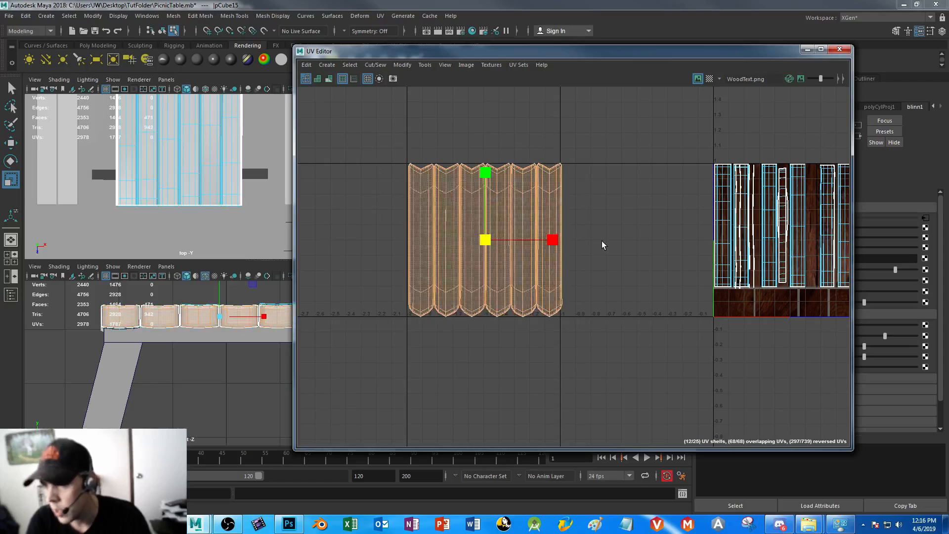
left_click_drag(485, 172, 486, 233)
Move the two rightmost plank-end shell pairs onto the first and second end-grain blocks along the texture's lower edge
left_click_drag(583, 232, 550, 281)
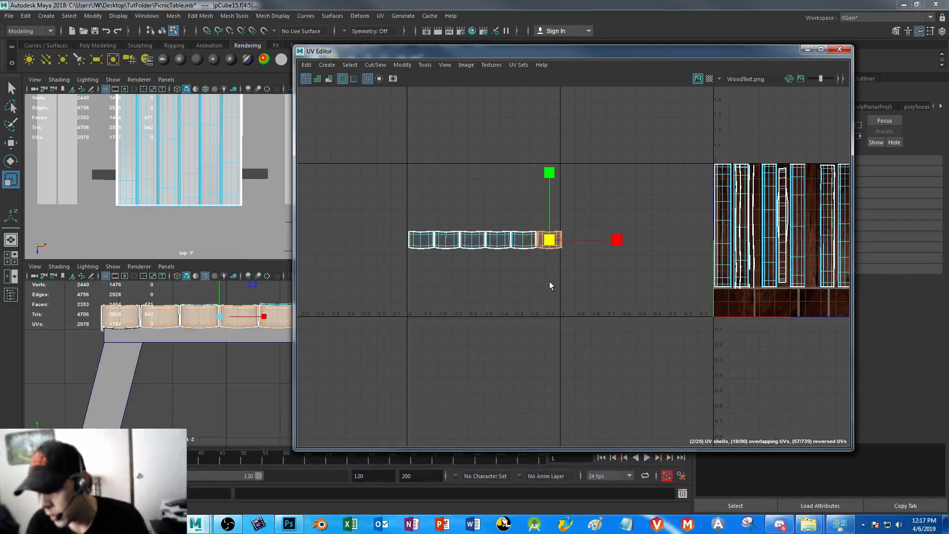
key("w")
left_click_drag(724, 306, 736, 307)
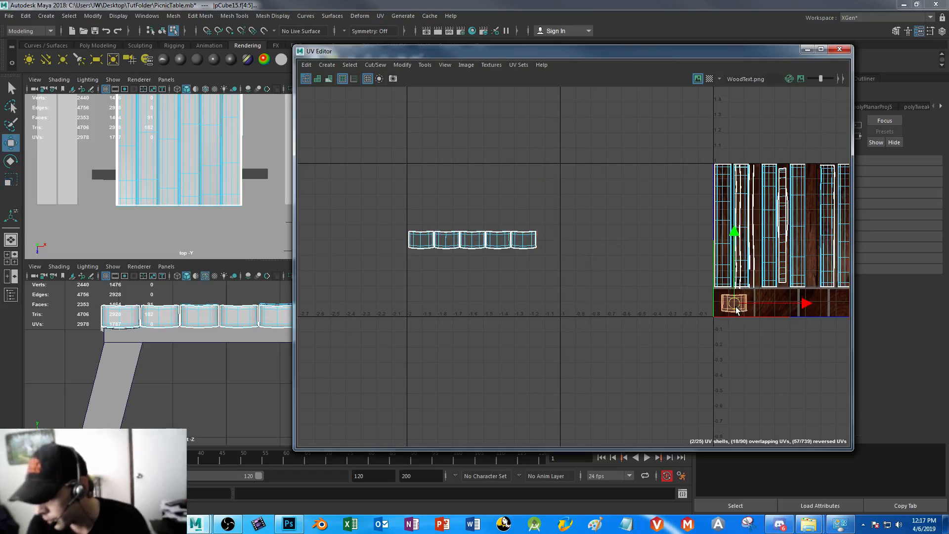
left_click_drag(569, 212, 778, 304)
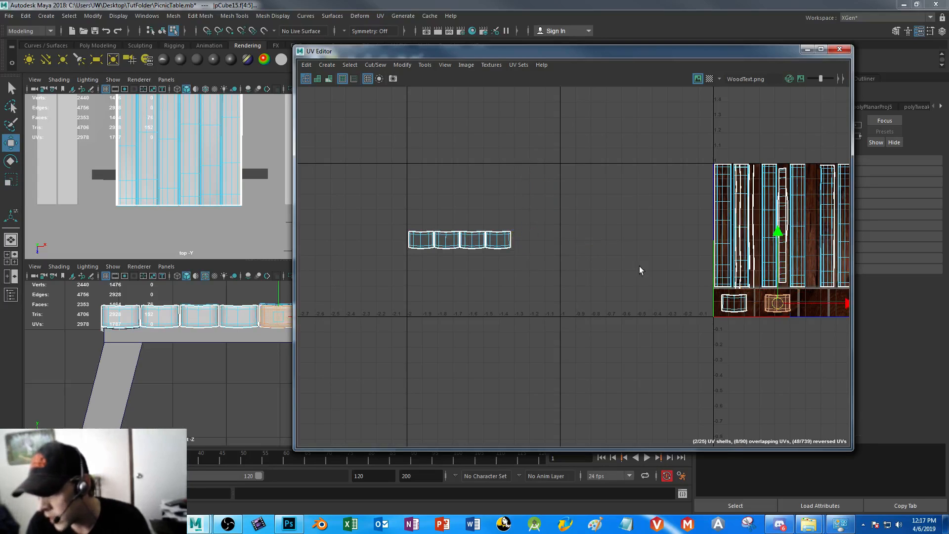
left_click_drag(572, 216, 505, 264)
left_click(545, 315)
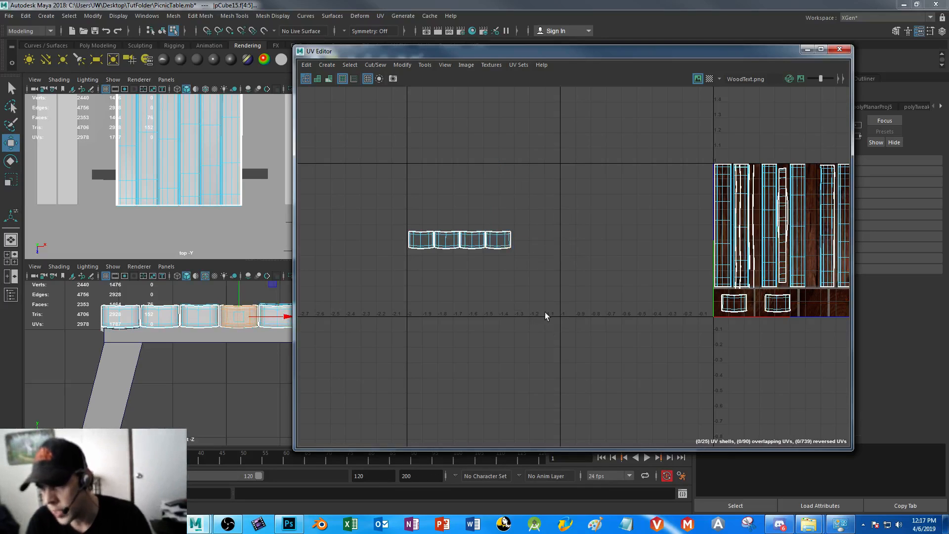
left_click(498, 241)
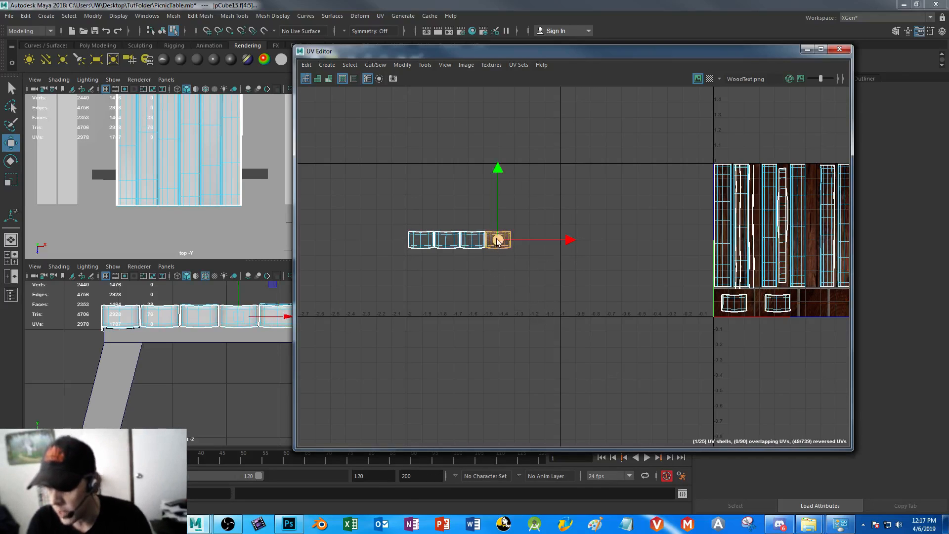
left_click(787, 307)
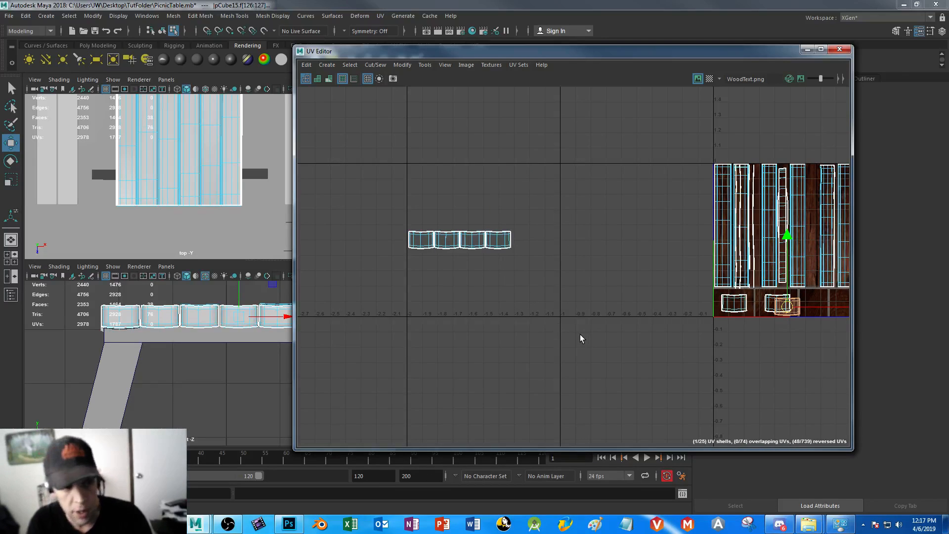
key("ctrl+z")
Select both overlapping shells of the next plank end and move them onto the third end-grain block
left_click_drag(572, 198, 488, 265)
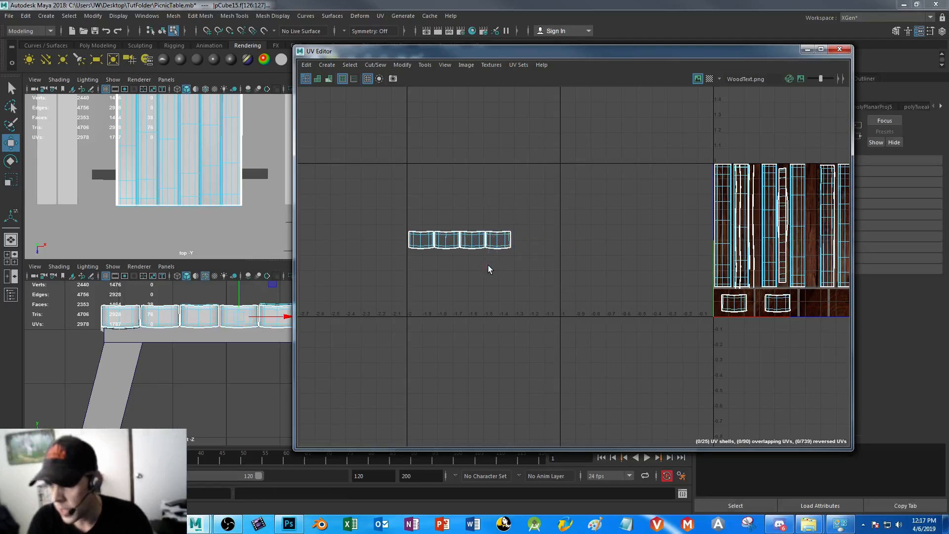
left_click_drag(575, 189, 500, 277)
middle_click_drag(629, 345, 499, 312, "alt")
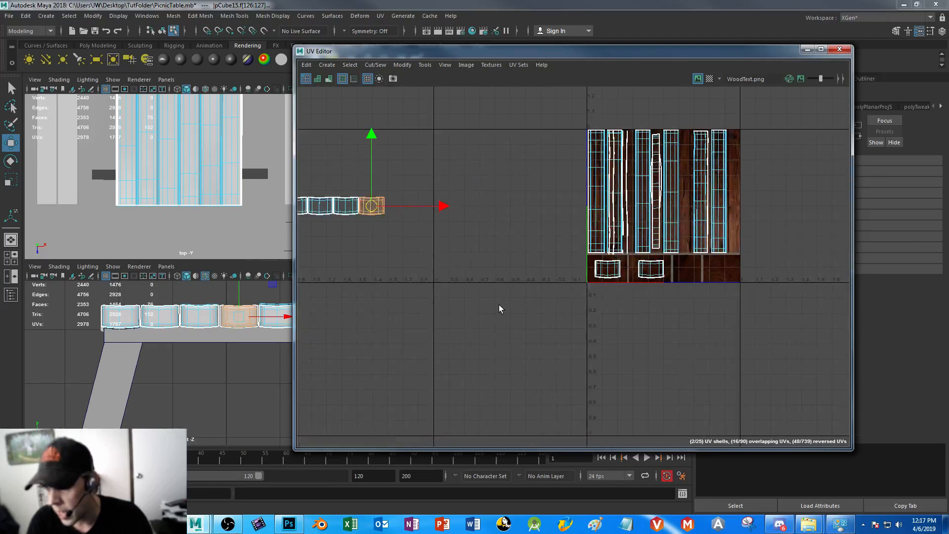
left_click_drag(373, 206, 687, 271)
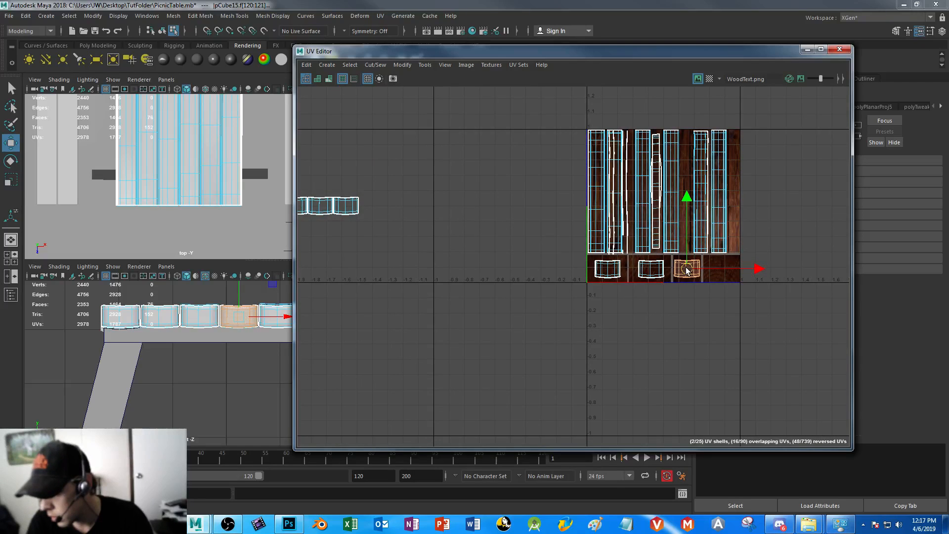
Move the remaining three plank-end shell pairs onto the fourth, first and second end-grain blocks, offsetting them from the pairs already there
left_click_drag(389, 176, 332, 256)
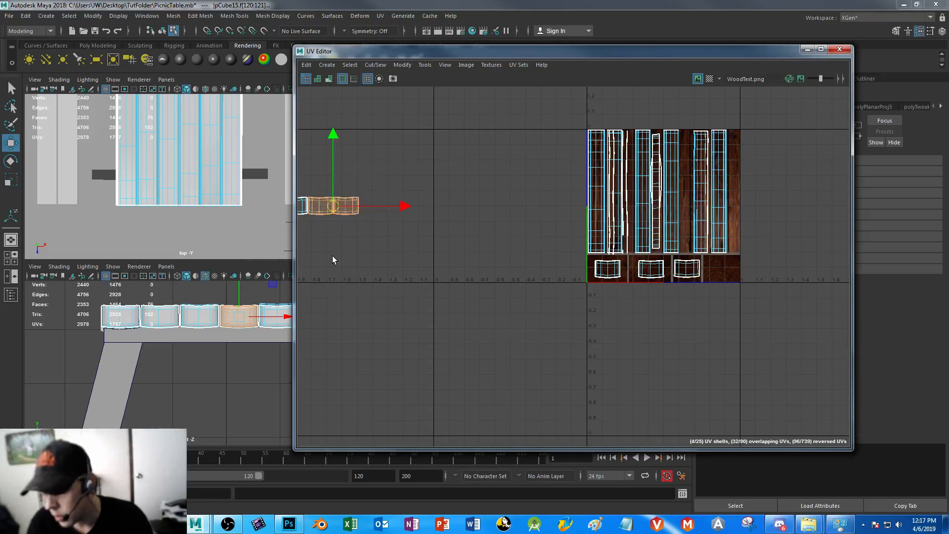
left_click_drag(344, 206, 725, 273)
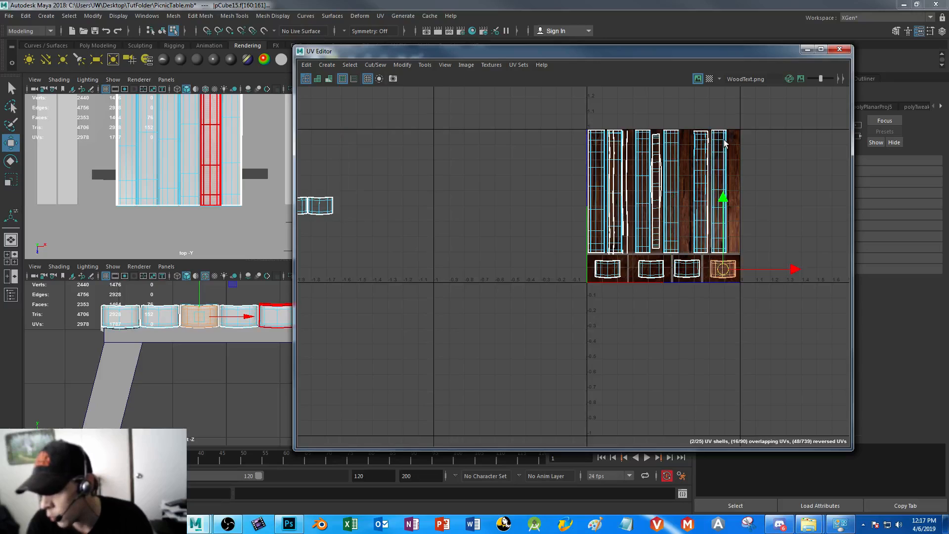
left_click_drag(396, 166, 600, 263)
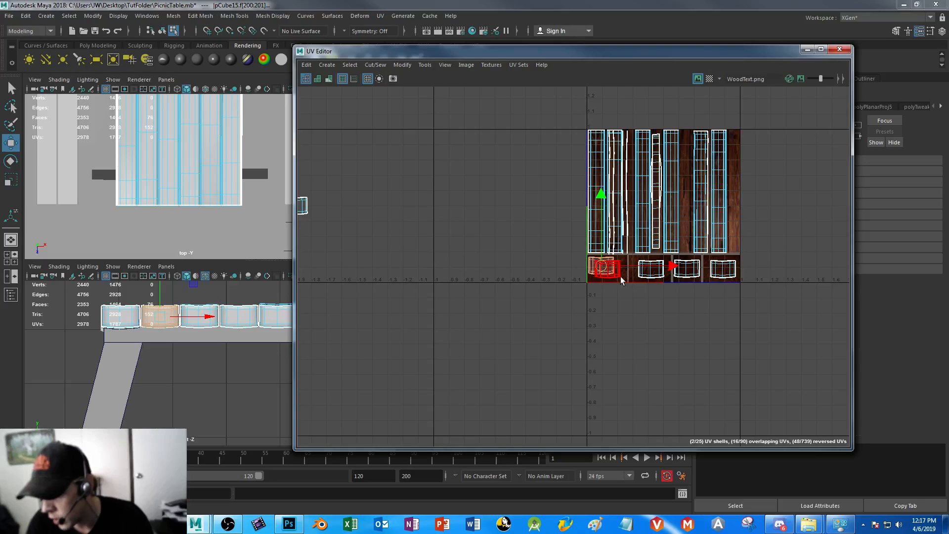
left_click(614, 272)
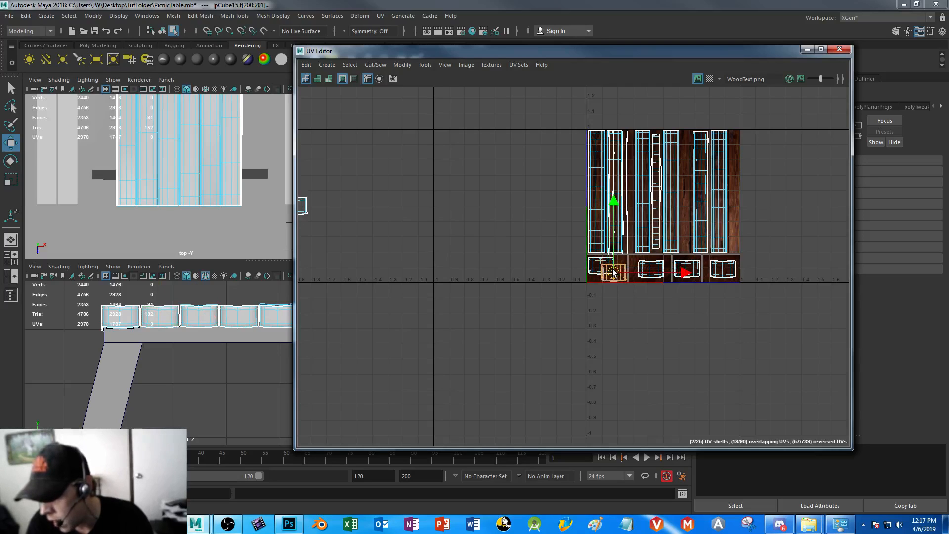
left_click(302, 205)
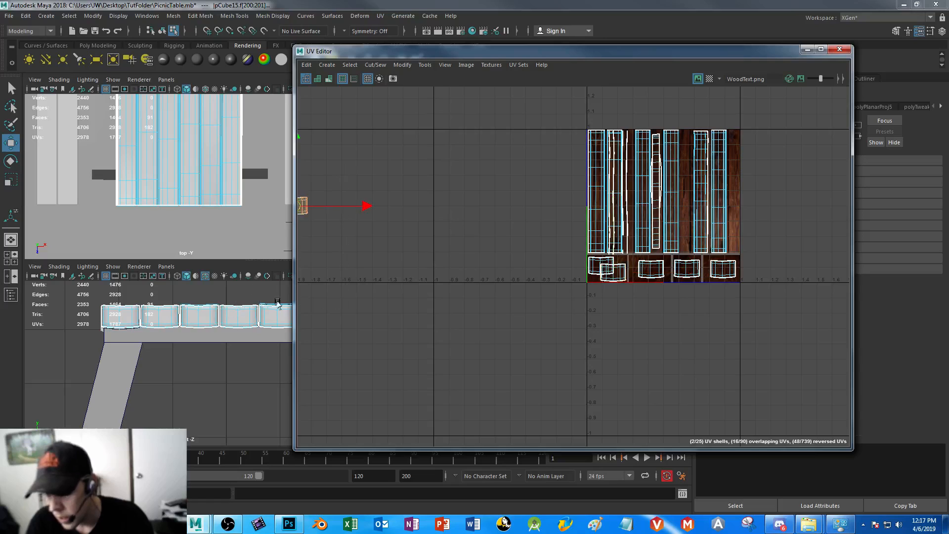
left_click_drag(328, 207, 654, 267)
left_click(651, 270)
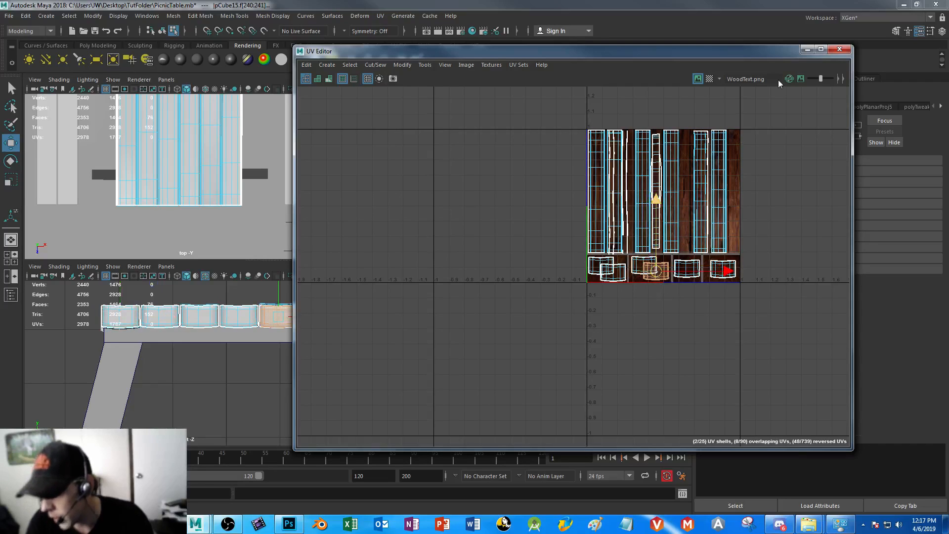
Minimize the UV Editor, save the scene, deselect the tabletop and examine the wood texture on its plank ends
left_click(806, 49)
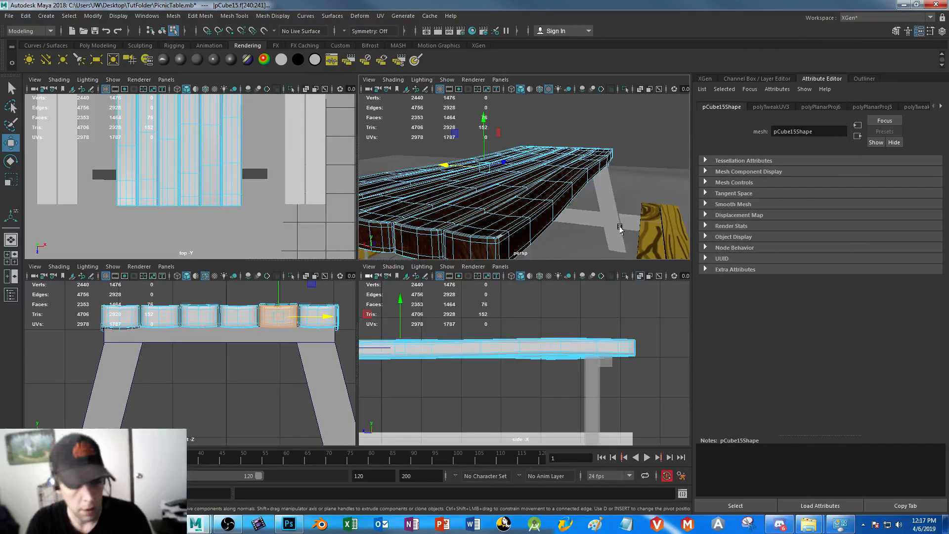
key("ctrl+s")
right_click_drag(505, 226, 544, 213)
left_click(576, 127)
left_click_drag(541, 179, 493, 218, "alt")
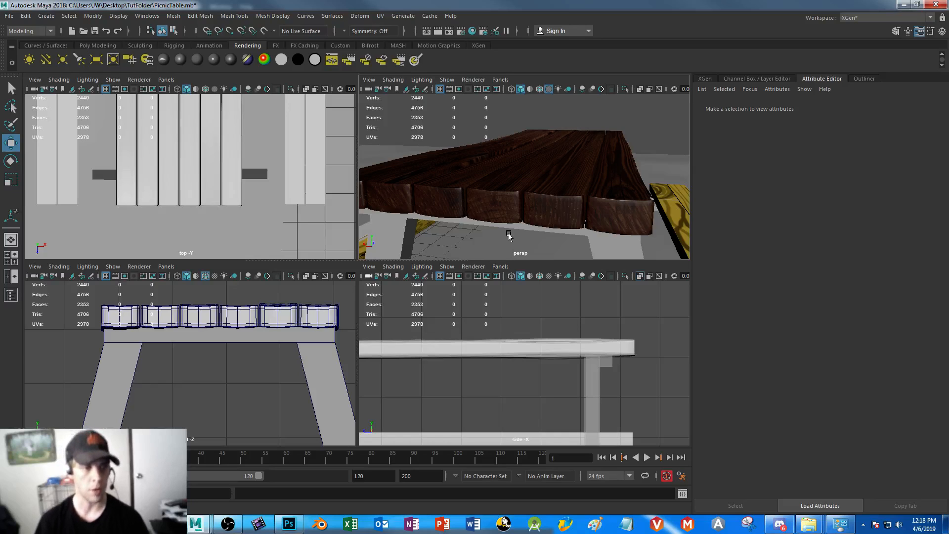
Set the tabletop's Blinn reflectivity to 0, darken its specular color, and set eccentricity to about 0.636 and specular roll-off to about 0.694
left_click(525, 211)
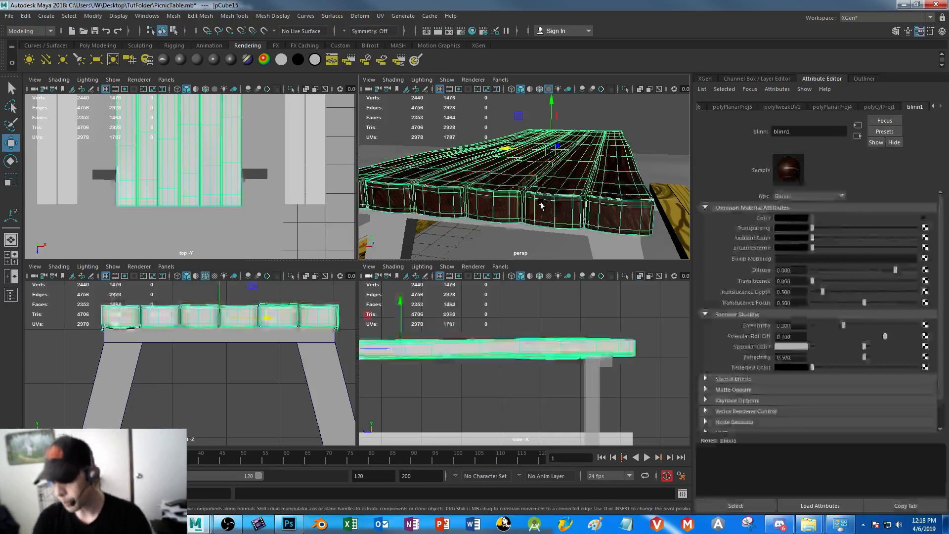
left_click_drag(638, 216, 576, 229, "alt")
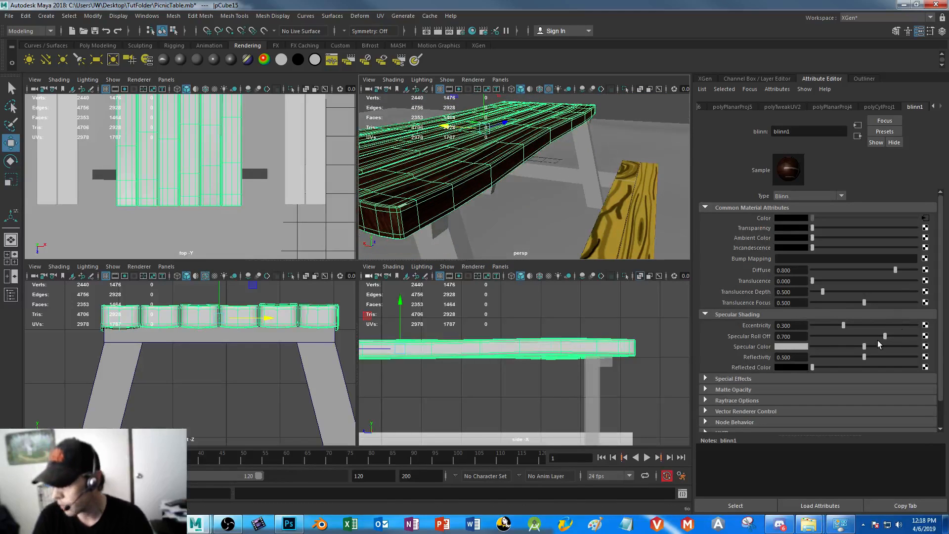
mouse_move(843, 325)
left_mouse_down()
mouse_move(824, 328)
mouse_move(850, 346)
mouse_move(832, 346)
mouse_move(845, 359)
mouse_move(789, 359)
left_mouse_up()
left_click_drag(838, 326, 869, 326)
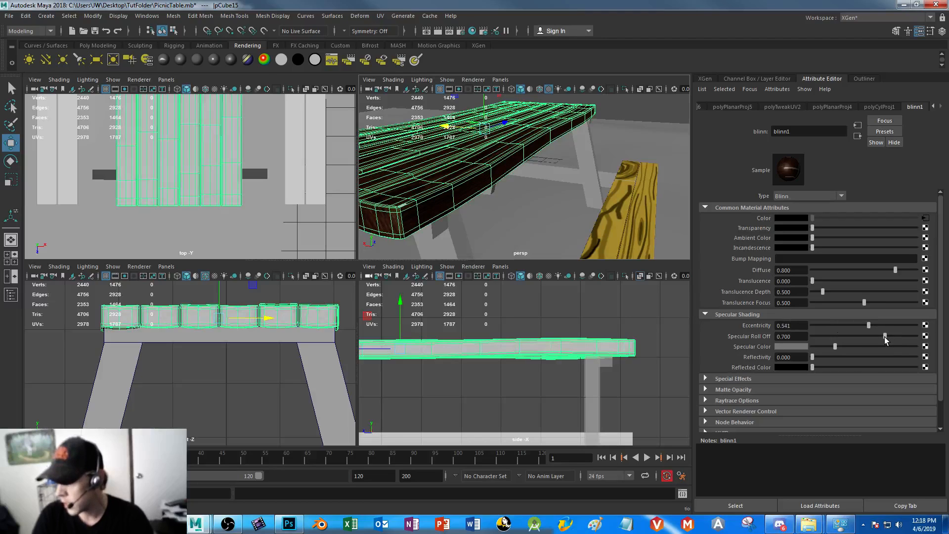
left_click_drag(864, 336, 853, 337)
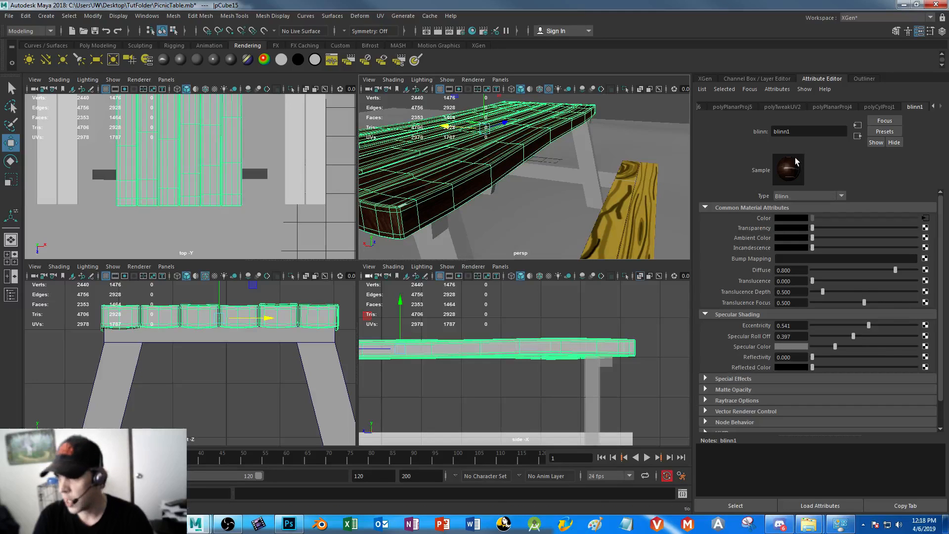
left_click_drag(568, 147, 587, 194, "alt")
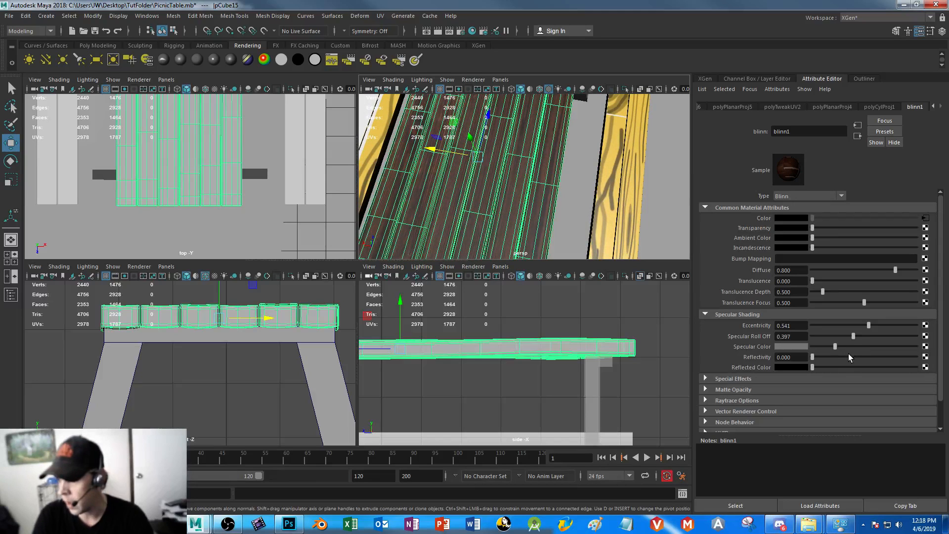
left_click_drag(835, 345, 885, 337)
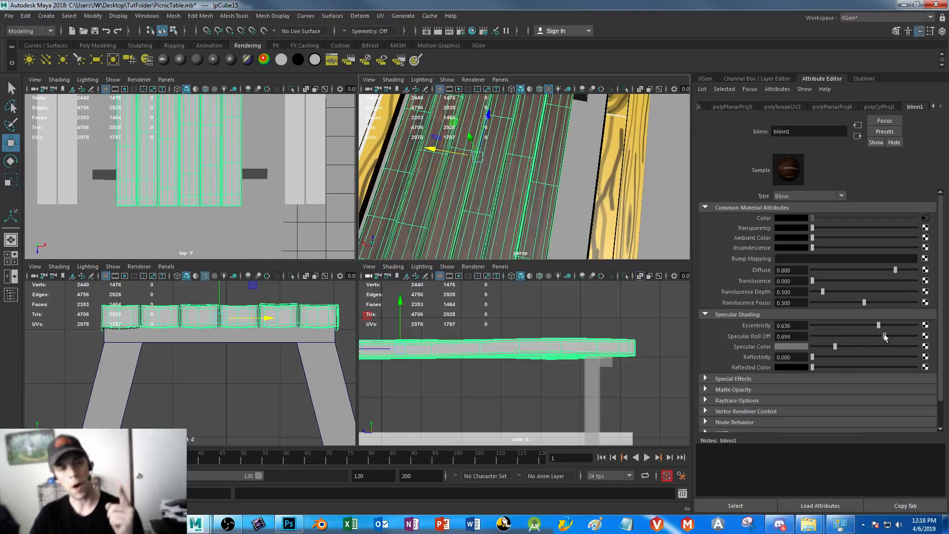
Change the tabletop material's type from Blinn to Phong
left_click(842, 196)
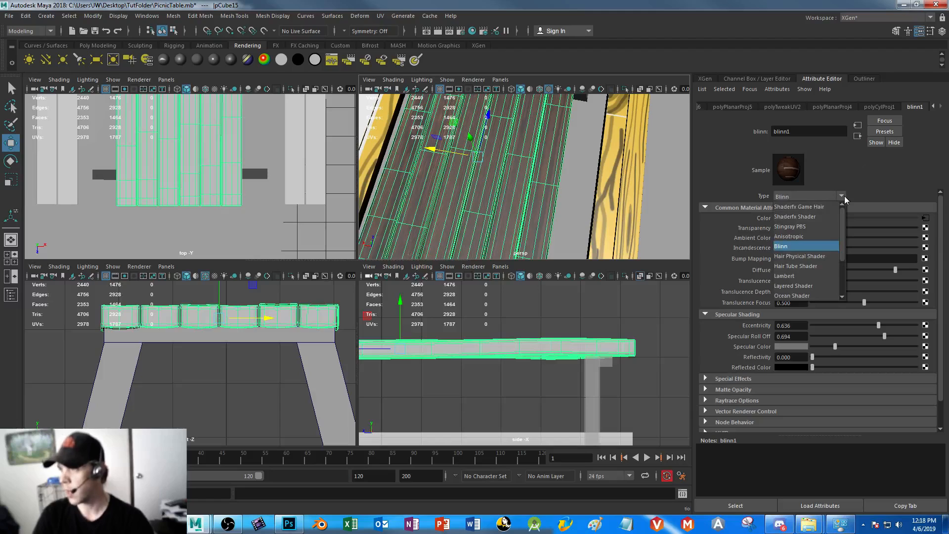
left_click_drag(843, 224, 844, 257)
left_click(803, 243)
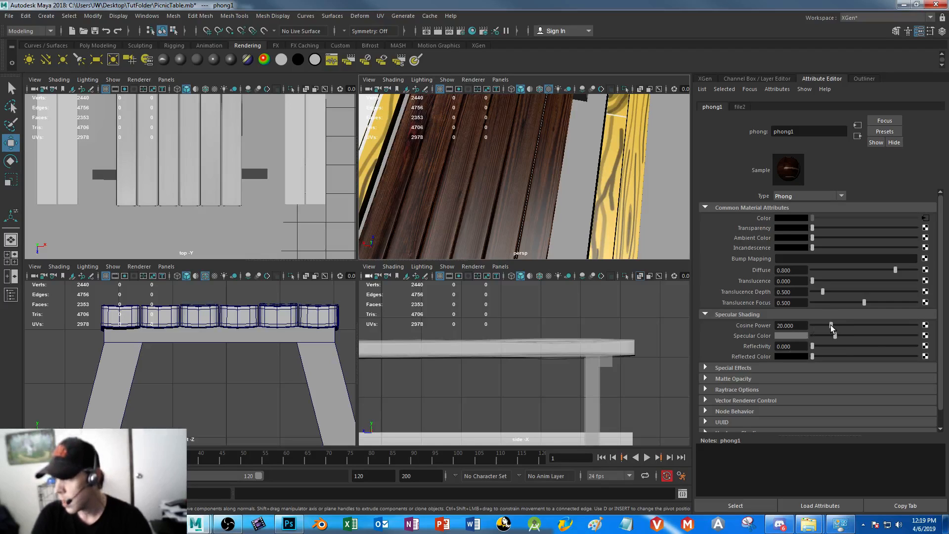
Give the Phong material a dark specular color and a cosine power of about 12.785, and check the tabletop's shine
mouse_move(831, 327)
left_mouse_down()
mouse_move(819, 328)
mouse_move(912, 340)
mouse_move(879, 341)
left_mouse_up()
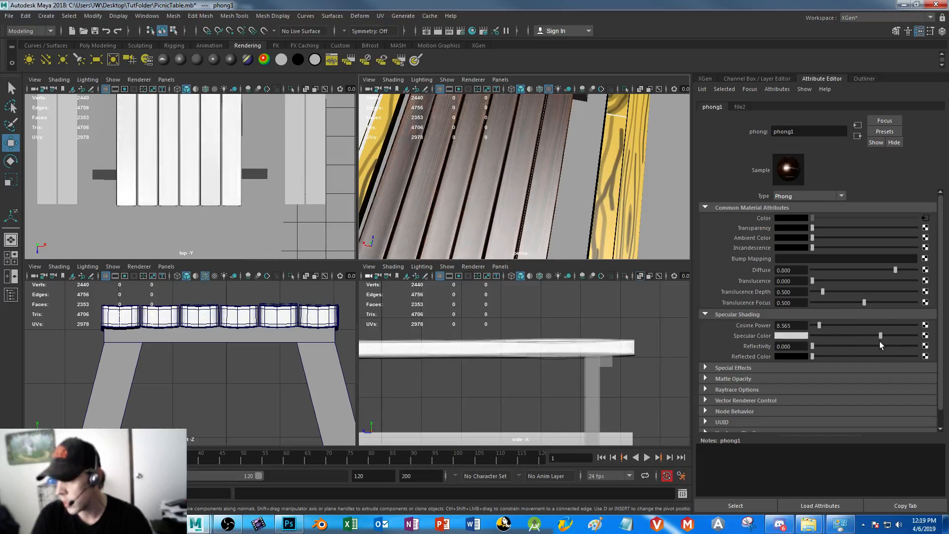
left_click(796, 336)
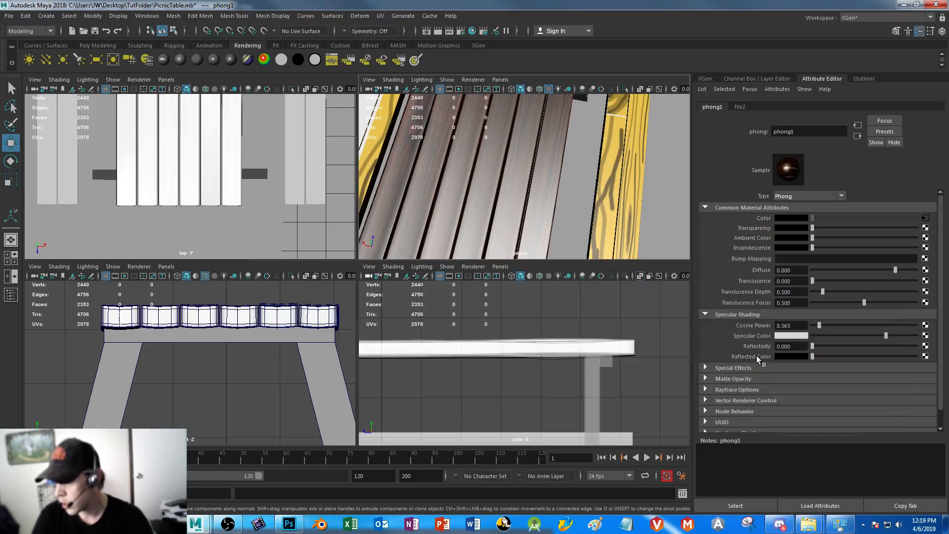
left_click(792, 336)
left_click(748, 360)
left_click_drag(787, 374, 763, 372)
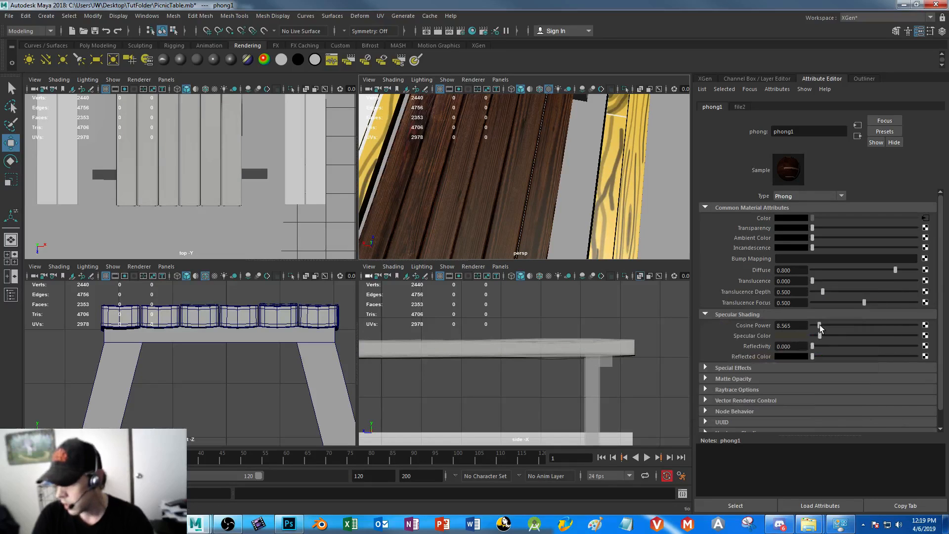
left_click_drag(819, 326, 822, 328)
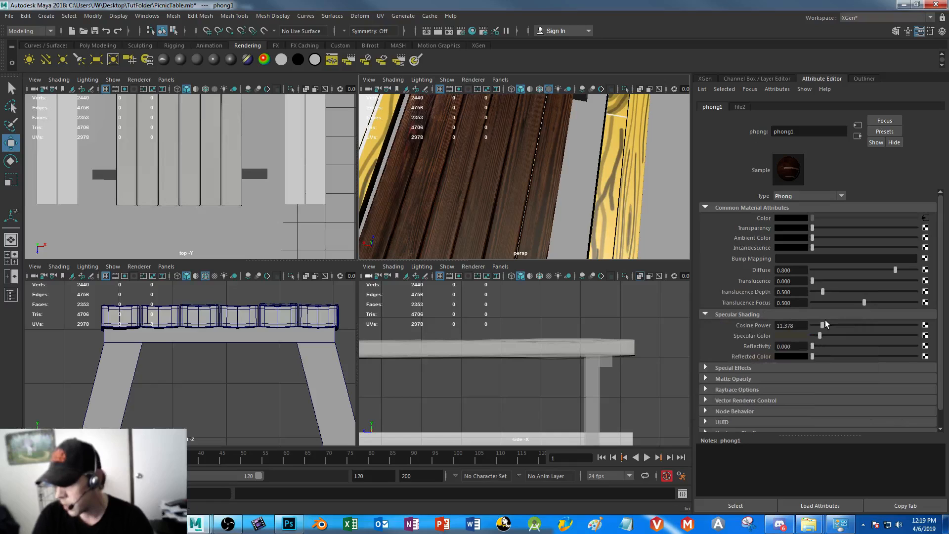
left_click_drag(482, 170, 487, 161, "alt")
scroll(524, 186, "down", 5)
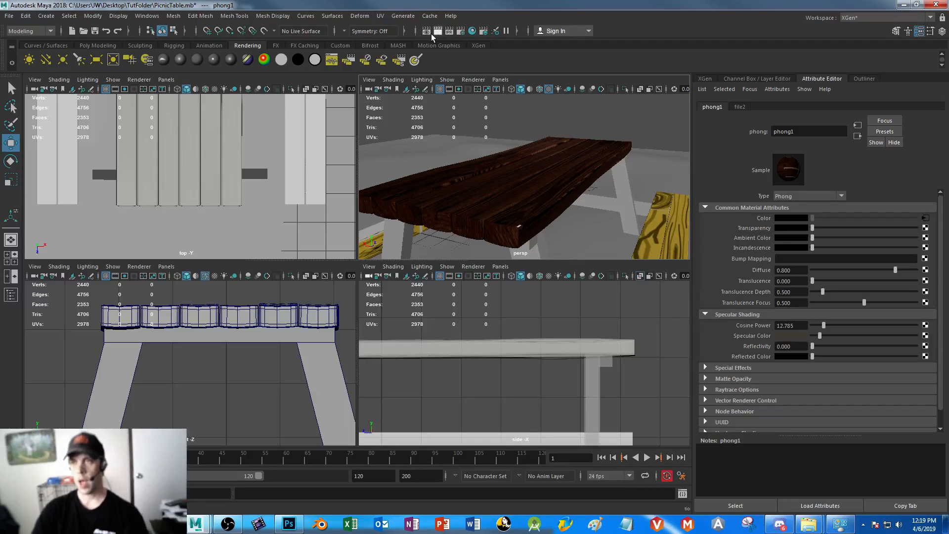
Set the render's image size preset to Full 1280/Screen in the Render Settings
left_click(462, 34)
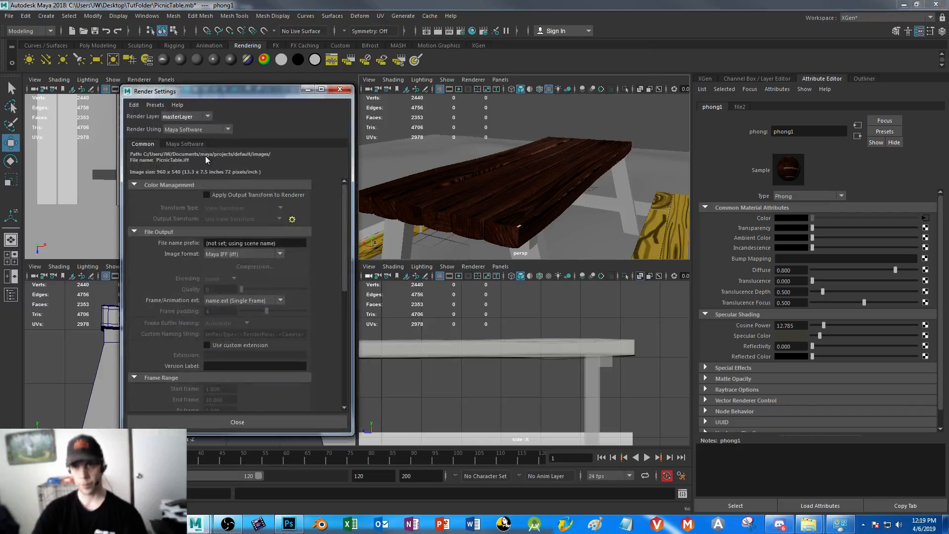
left_click_drag(221, 93, 553, 92)
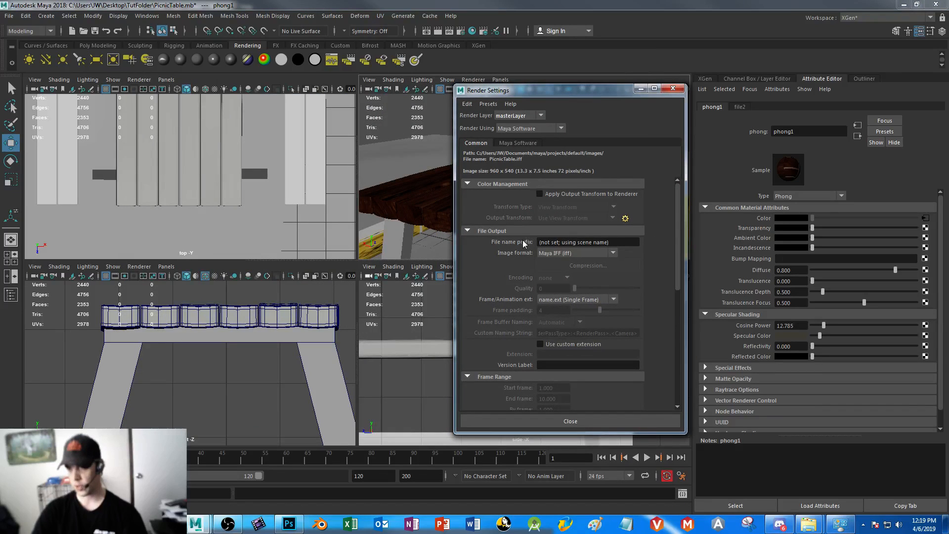
scroll(556, 257, "down", 4)
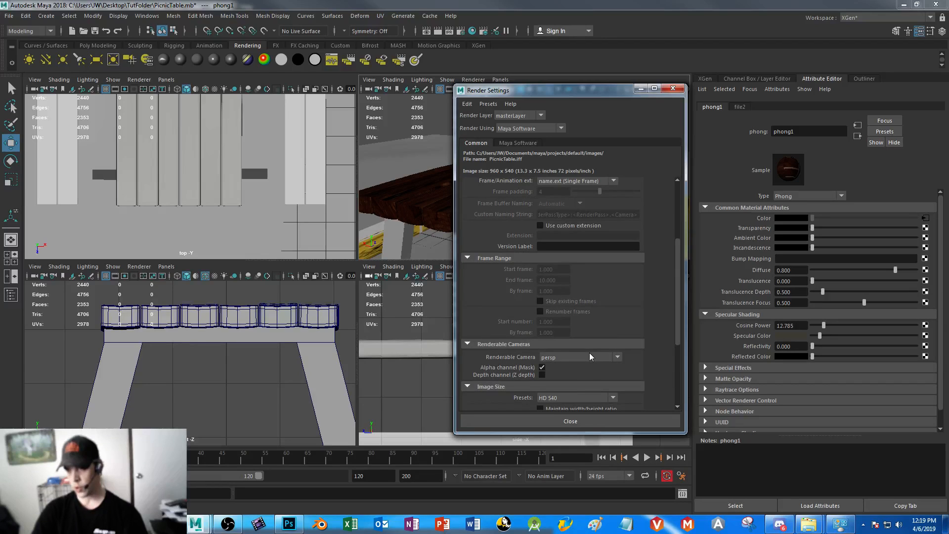
scroll(589, 352, "down", 2)
left_click(574, 340)
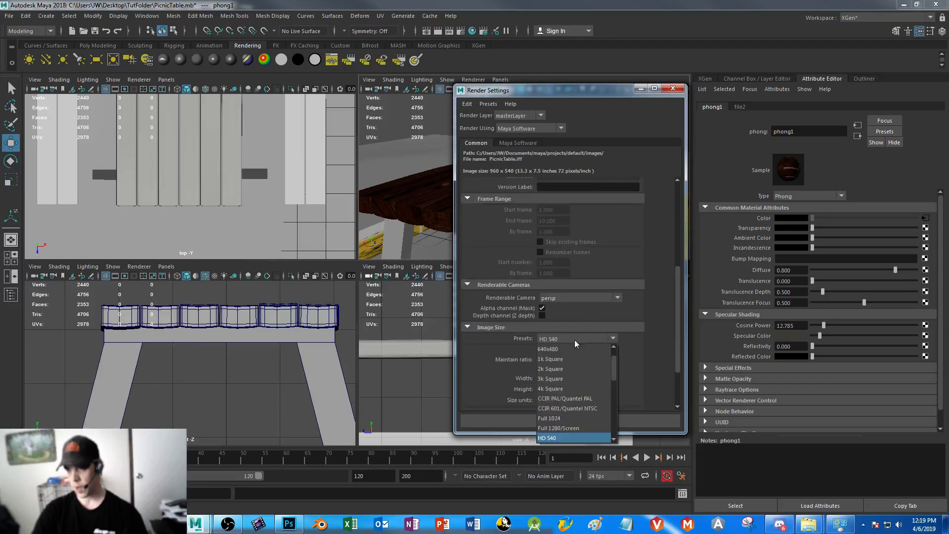
left_click(574, 428)
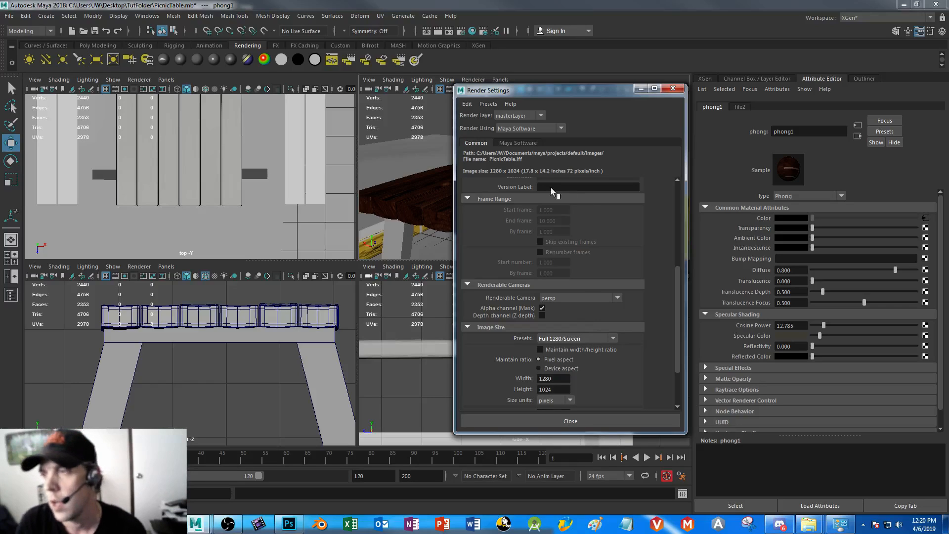
Set the Maya Software anti-aliasing quality to Production quality and render the perspective view
left_click(521, 143)
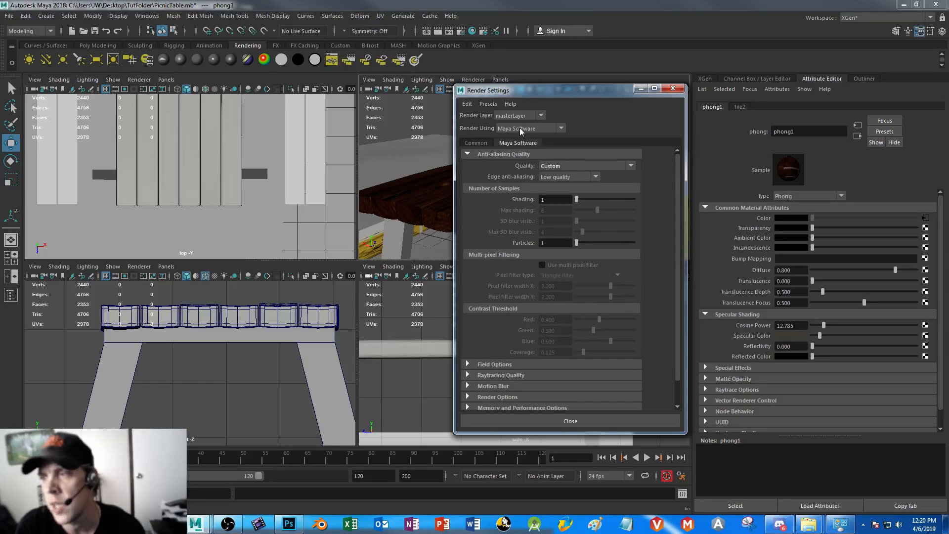
left_click(589, 167)
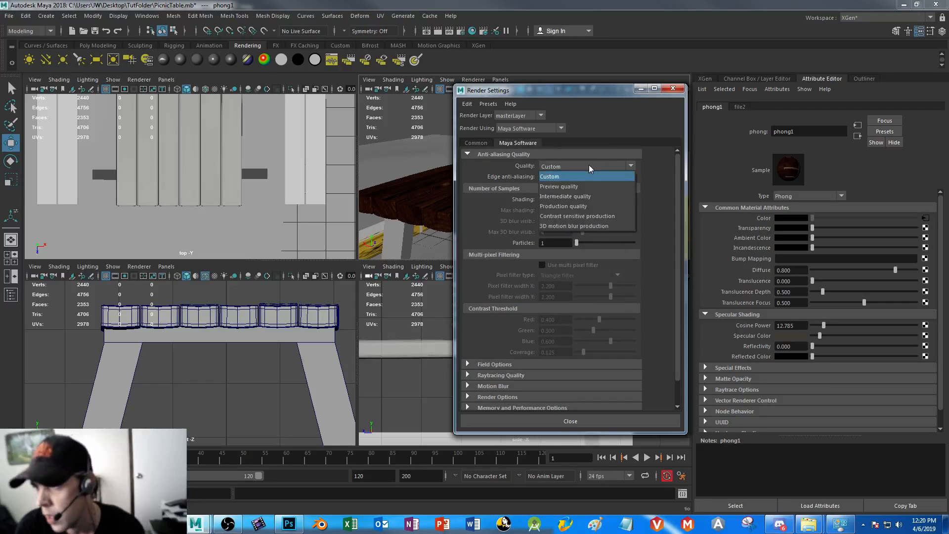
left_click(589, 206)
left_click(642, 87)
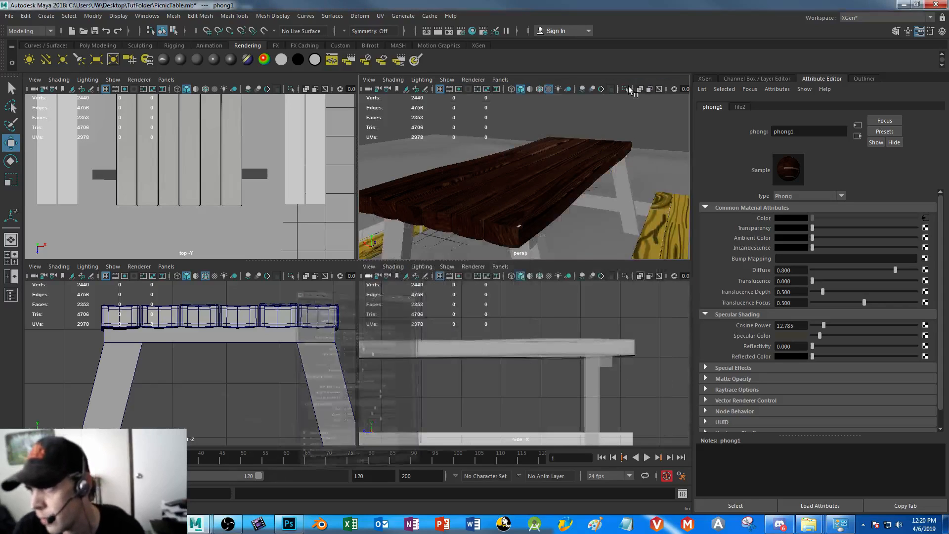
left_click(437, 31)
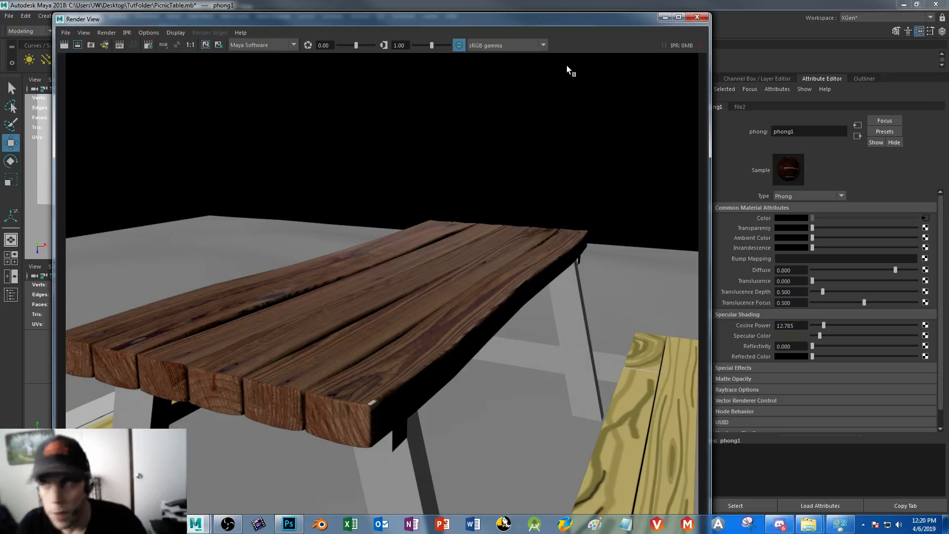
left_click(665, 17)
Examine the table's untextured front leg and inspect the whole picnic table in an enlarged perspective view
left_click_drag(494, 228, 521, 167, "alt")
right_click_drag(530, 143, 530, 169)
left_click(529, 145)
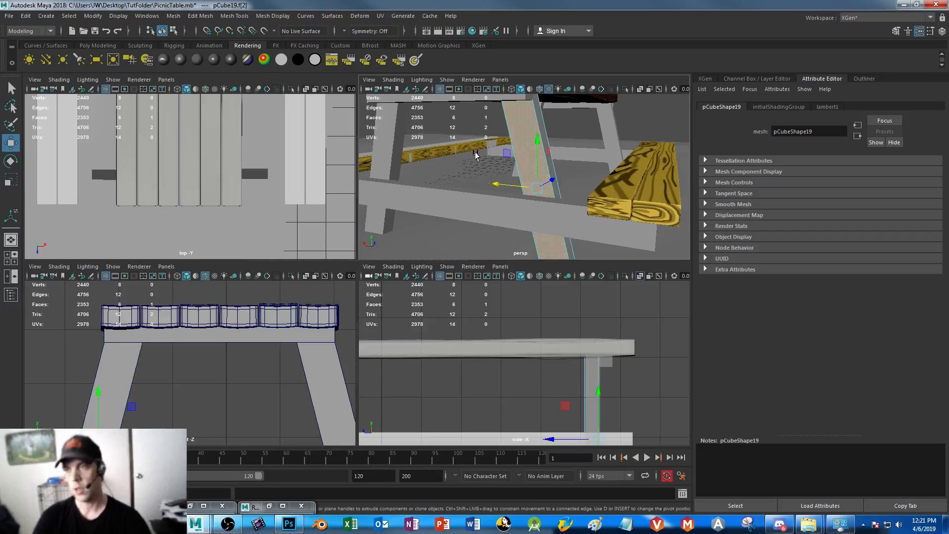
scroll(474, 155, "down", 3)
key("space")
left_click_drag(522, 245, 437, 210, "alt")
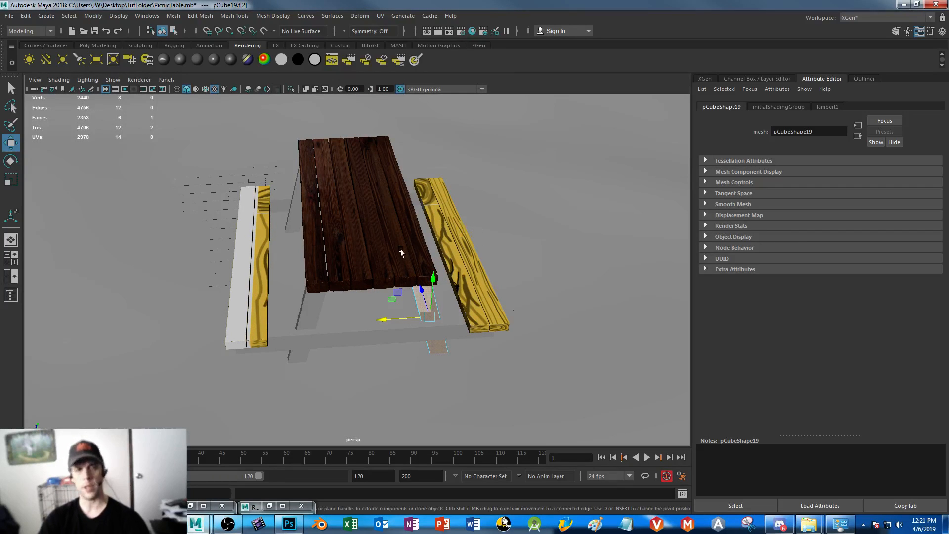
left_click_drag(423, 174, 357, 275, "alt")
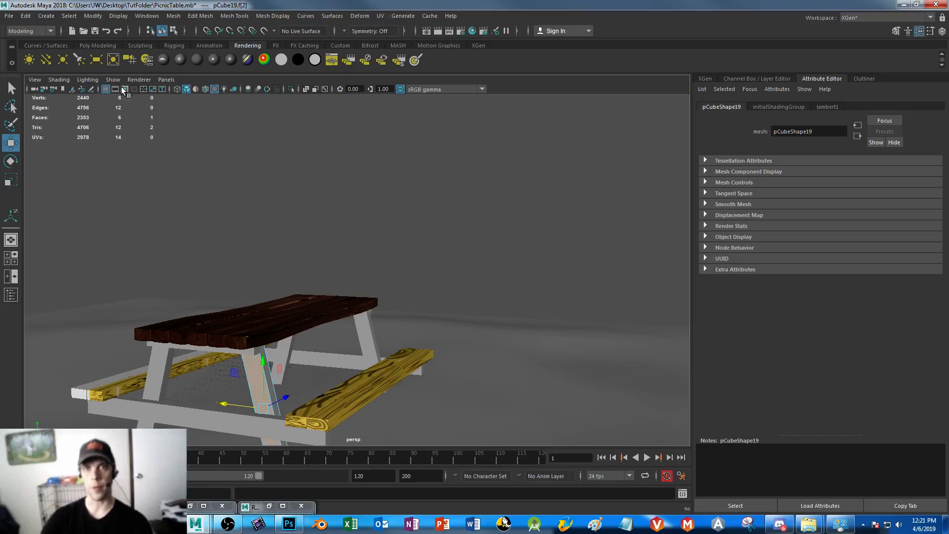
Create a polygon cube on the ground beside the picnic table and raise it
left_click(93, 43)
left_click(45, 61)
scroll(498, 267, "down", 5)
left_click_drag(498, 267, 503, 288, "alt")
left_click(477, 282)
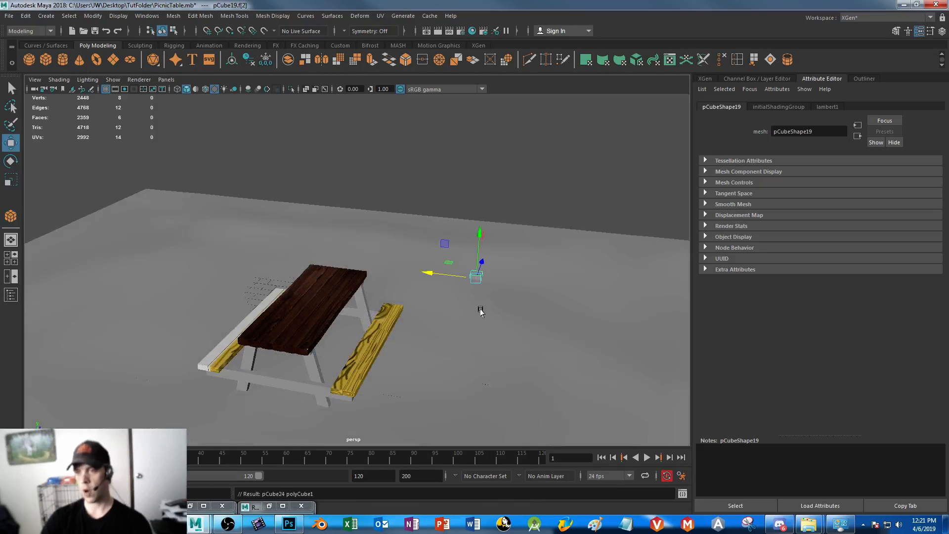
left_click_drag(476, 232, 476, 215)
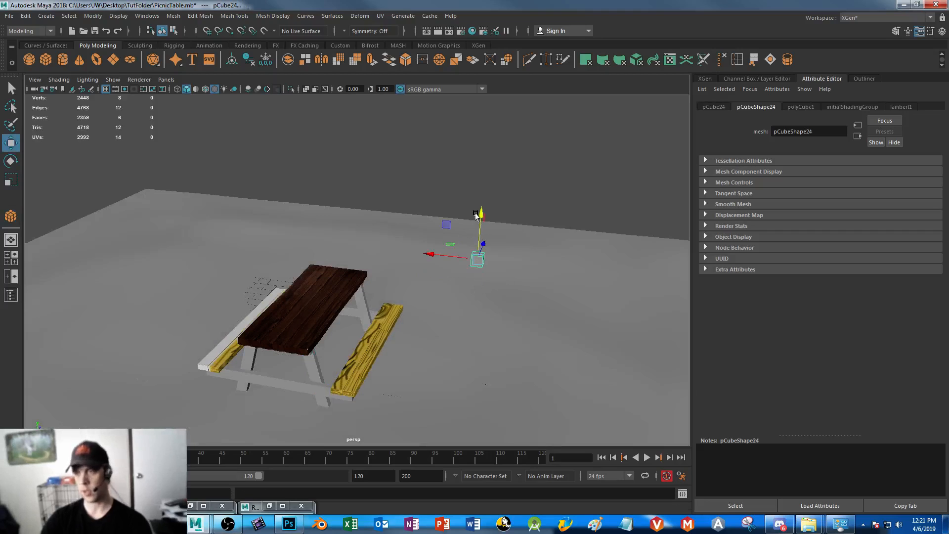
Scale the new cube along its X axis into a long, thin fence rail beside the picnic table
key("r")
left_click_drag(478, 257, 28, 167)
left_click_drag(428, 254, 150, 239)
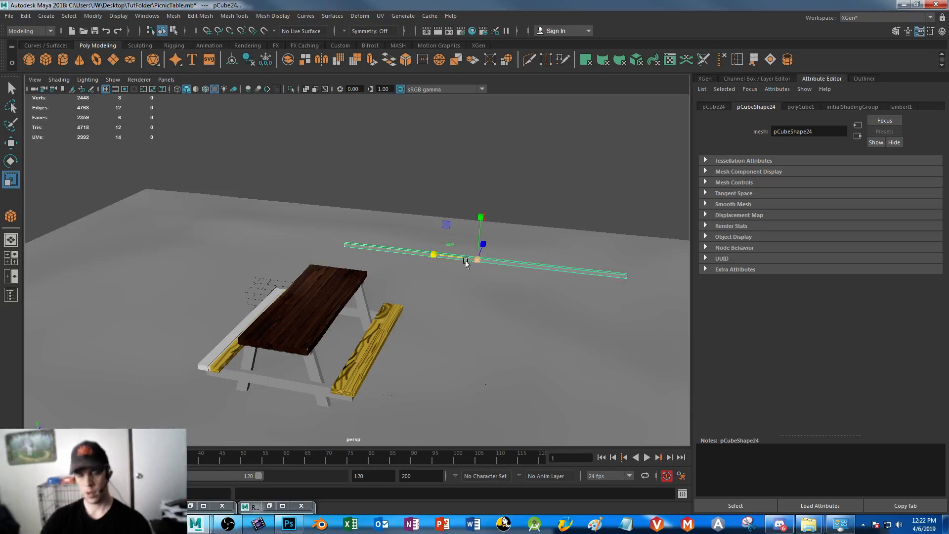
Duplicate the long rail twice and space the copies upward to form a stack of three rails
key("ctrl+d")
key("w")
left_click_drag(480, 215, 484, 168)
key("ctrl+d")
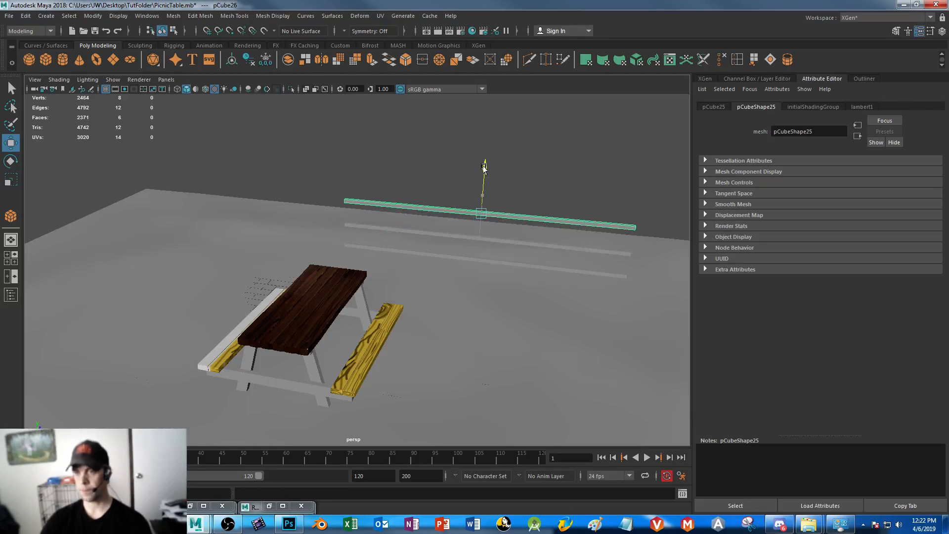
Duplicate the lower two rails and slide the copies lengthwise along the X axis as the neighbouring fence section
left_click(470, 236)
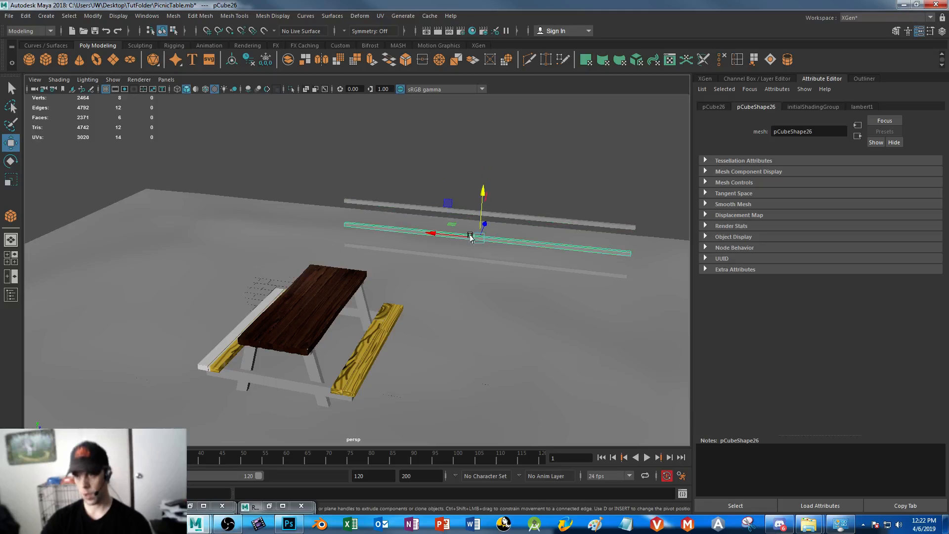
left_click(494, 262, "shift")
key("ctrl+d")
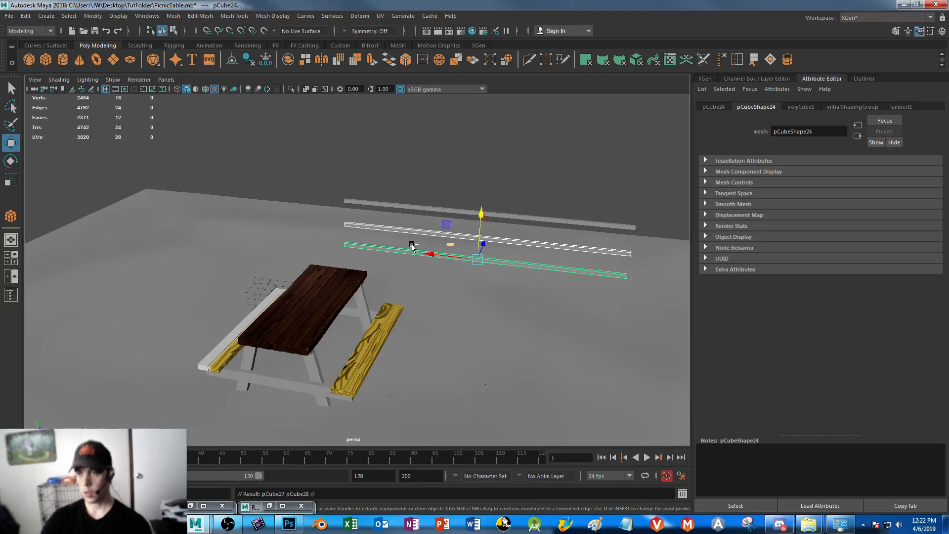
left_click_drag(425, 255, 155, 202)
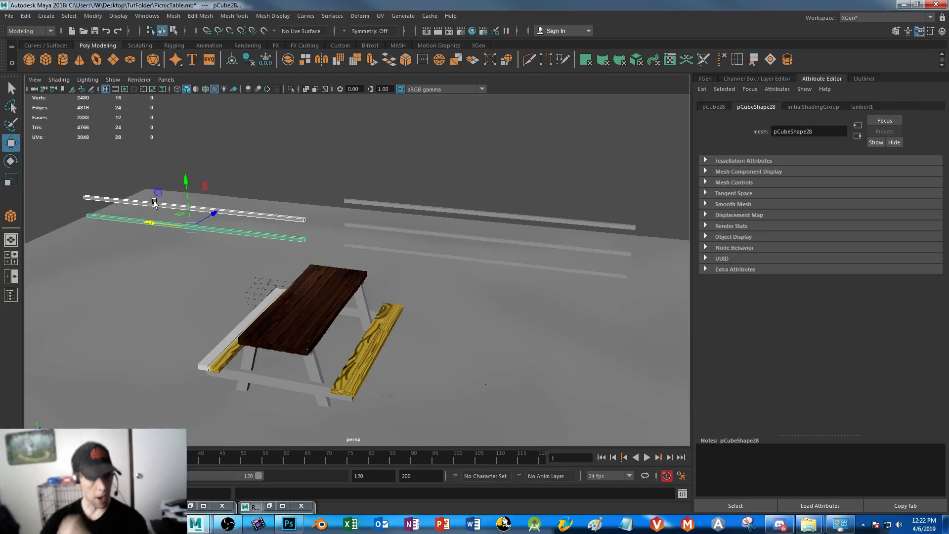
Select all five fence rails and scale them vertically to make them thicker
left_click_drag(428, 244, 501, 295, "alt")
left_click(516, 313, "shift")
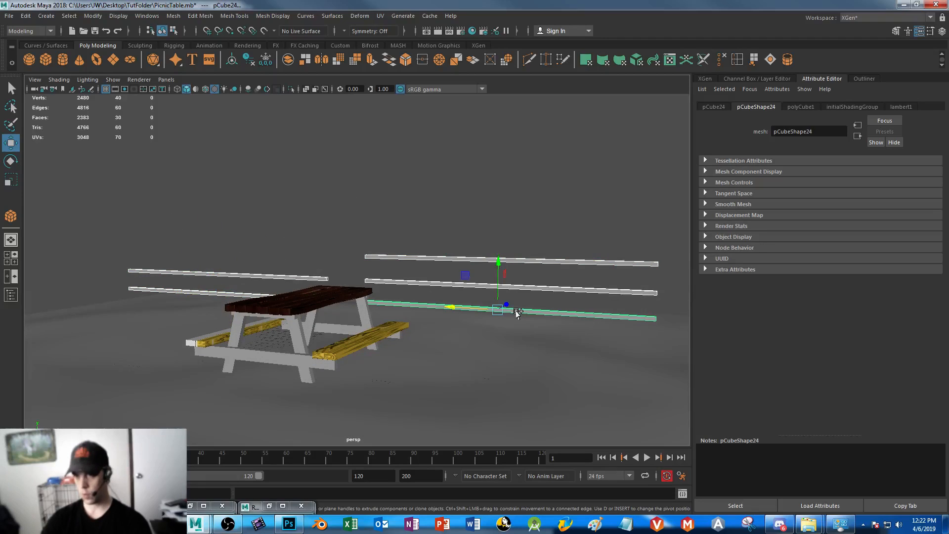
key("r")
left_click_drag(497, 263, 496, 225)
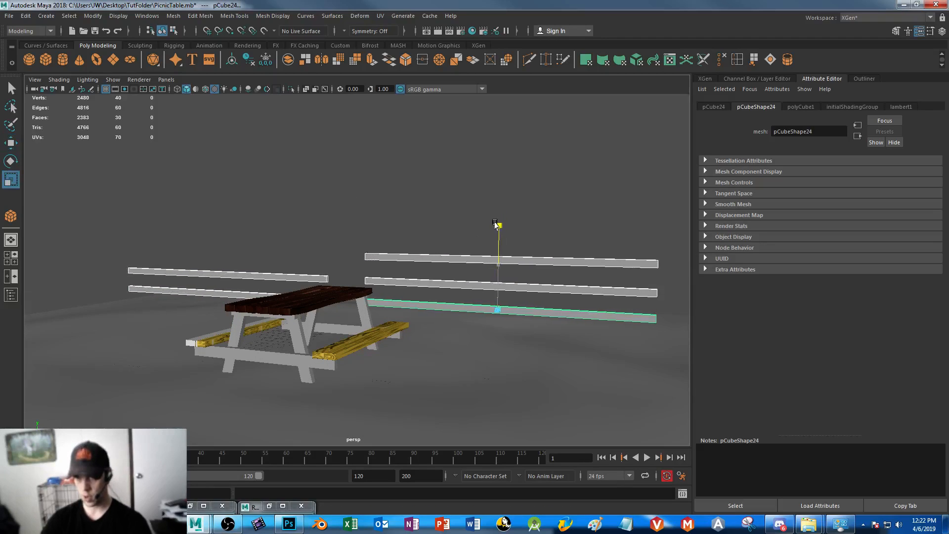
Move the five fence rails together along the Z axis, away from the picnic table toward the ground's edge
left_click_drag(438, 325, 377, 324, "alt")
middle_click_drag(377, 323, 295, 317, "alt")
left_click_drag(295, 318, 275, 324, "alt")
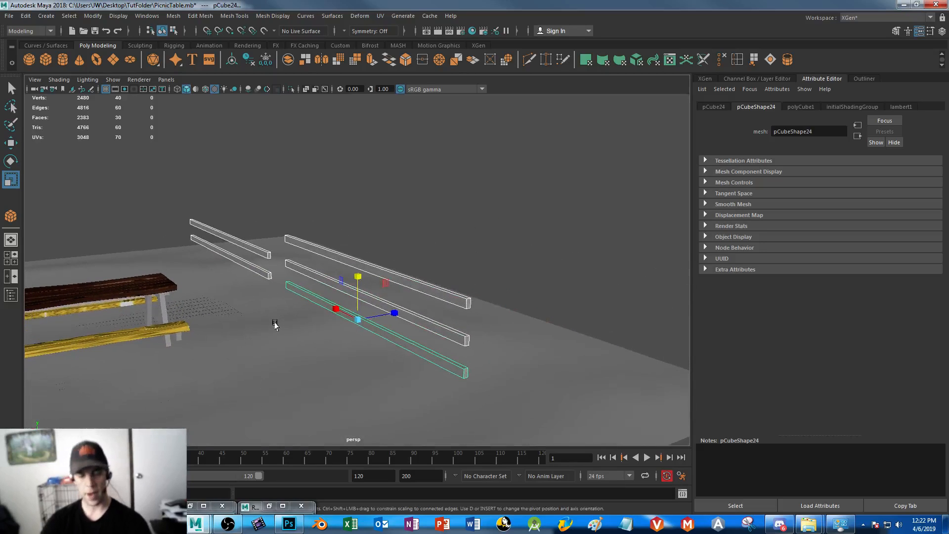
key("w")
left_click_drag(398, 313, 527, 293)
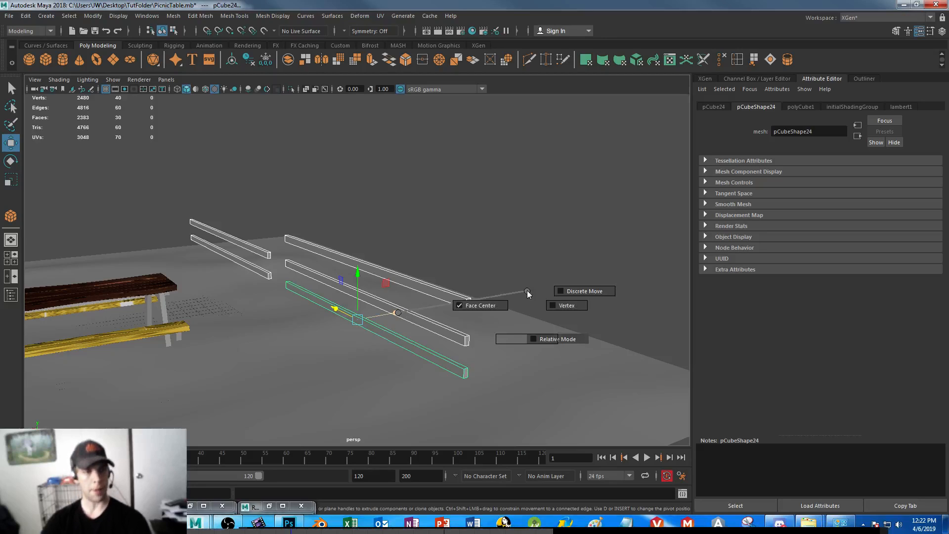
left_click_drag(527, 293, 533, 257)
left_click_drag(524, 194, 521, 193)
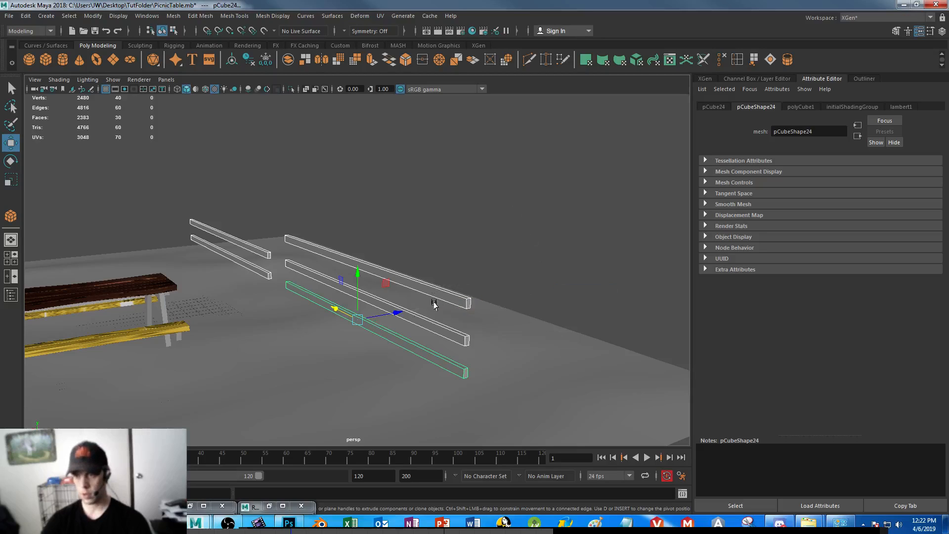
mouse_move(396, 316)
left_mouse_down()
mouse_move(503, 291)
mouse_move(470, 328)
mouse_move(394, 316)
left_mouse_up()
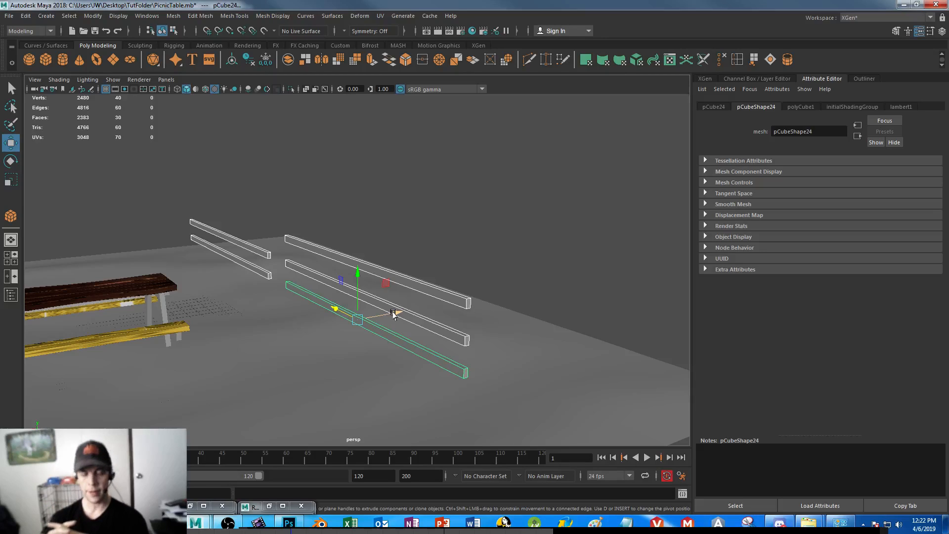
left_click_drag(394, 313, 494, 281)
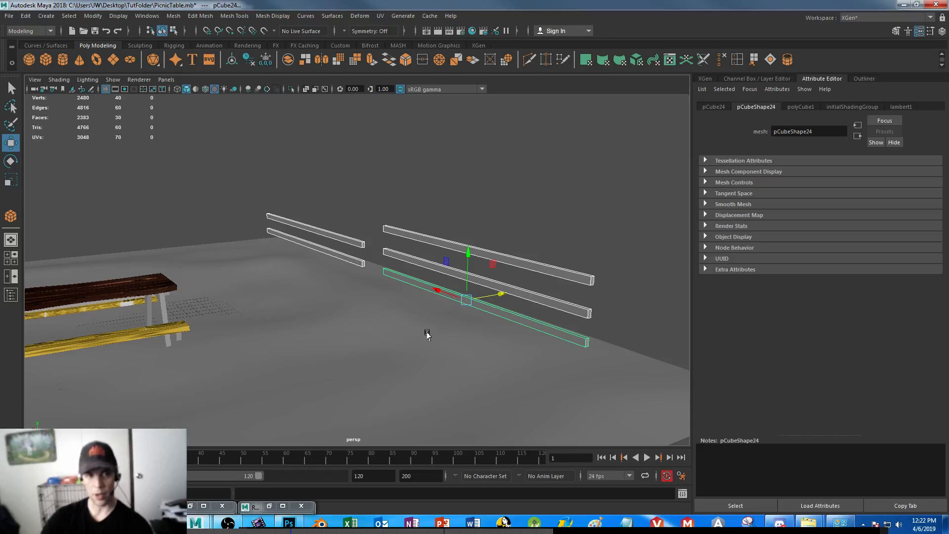
key("e")
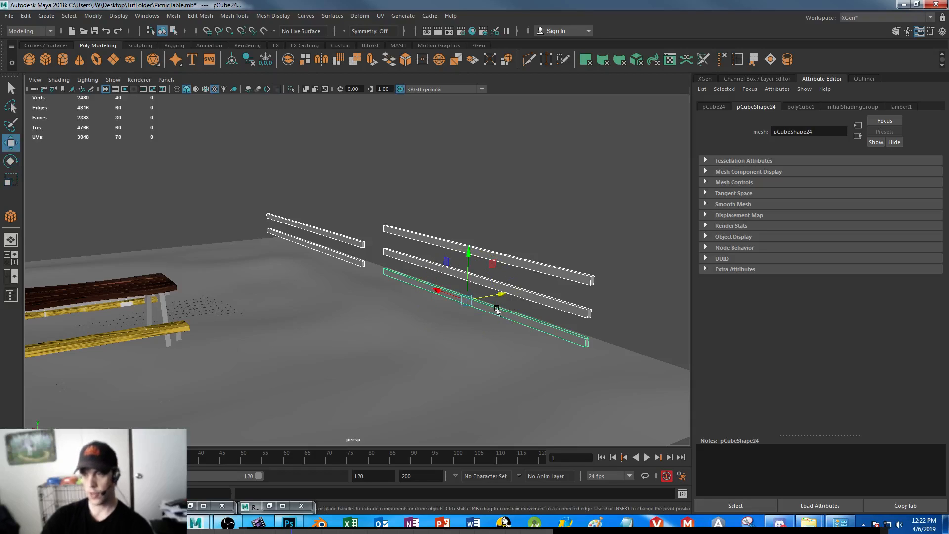
left_click_drag(501, 293, 519, 287)
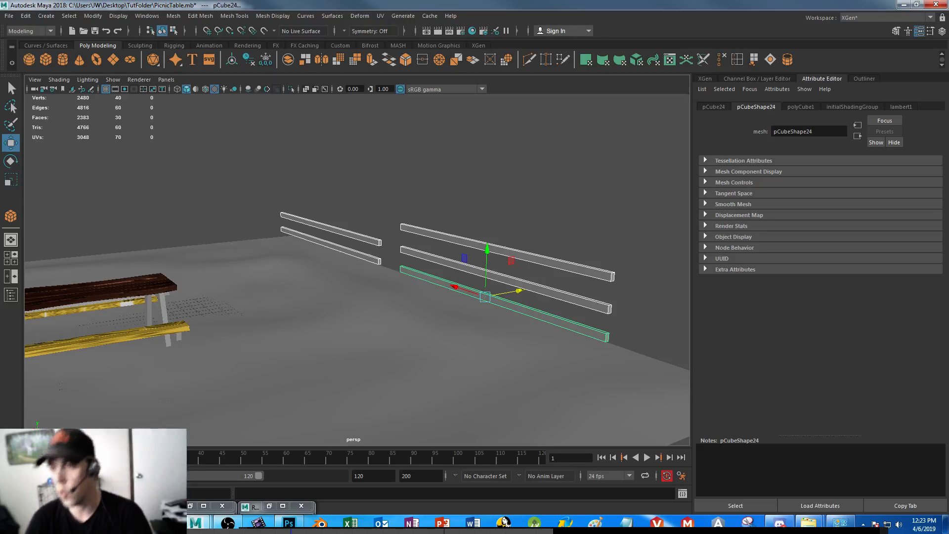
Create a polygon cube beside the near end of the three-rail section, narrow it along its X axis and raise it slightly
left_click(417, 197)
left_click_drag(500, 265, 282, 250, "alt")
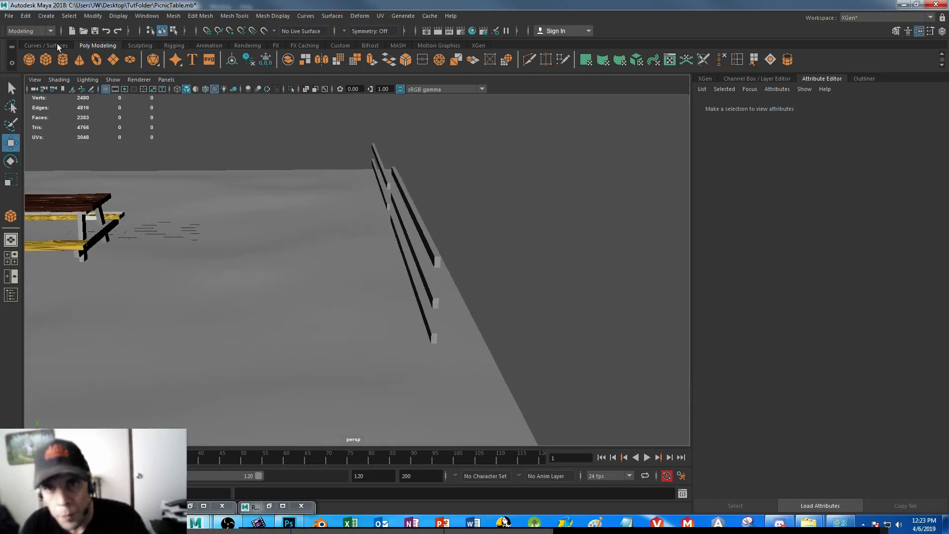
left_click(41, 61)
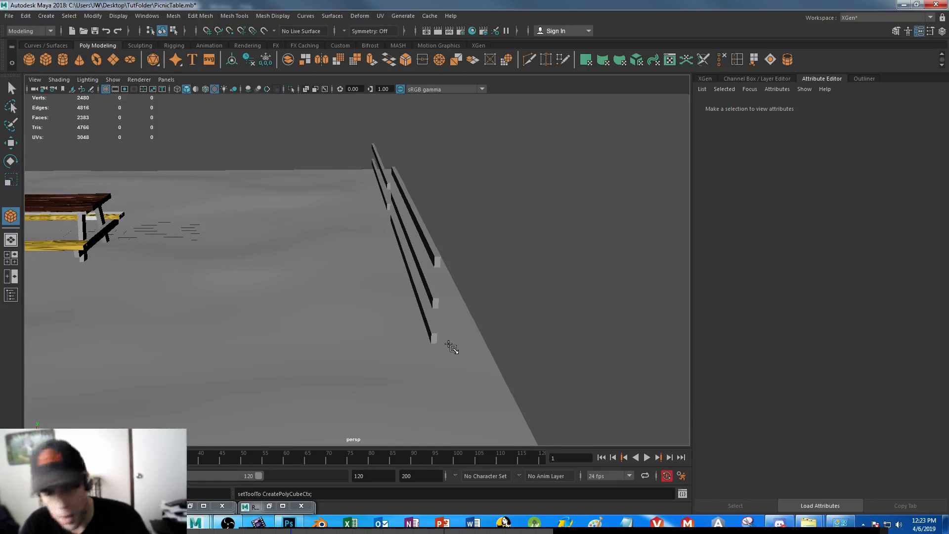
left_click_drag(349, 332, 417, 318, "alt")
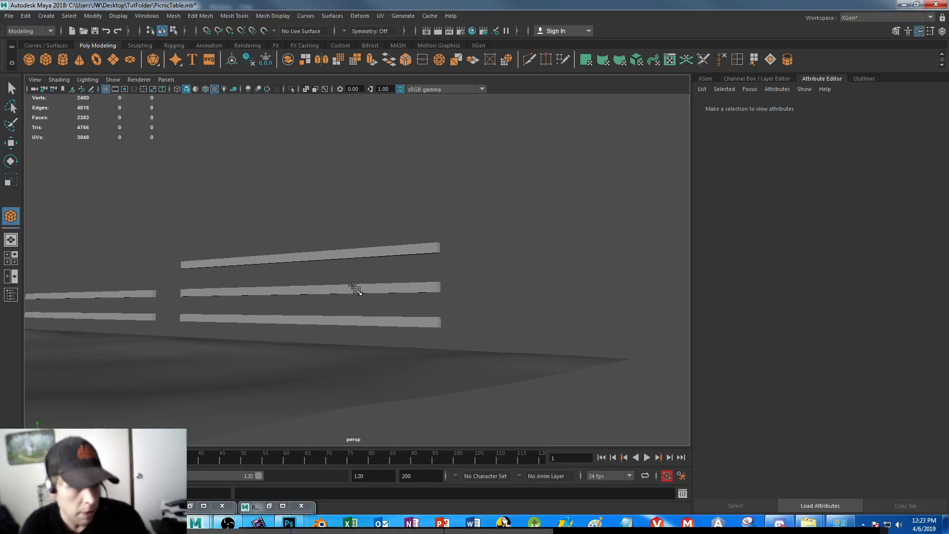
left_click_drag(355, 289, 385, 349, "alt")
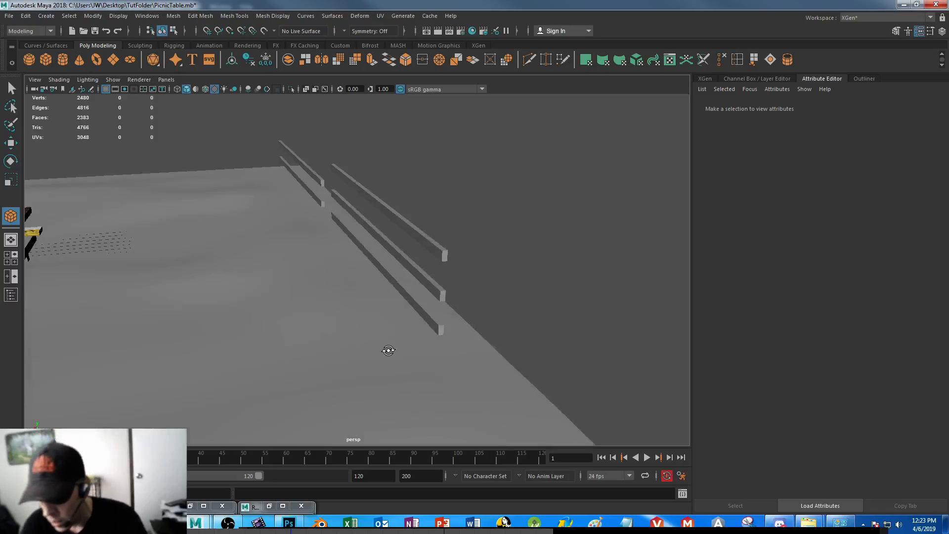
left_click(463, 339)
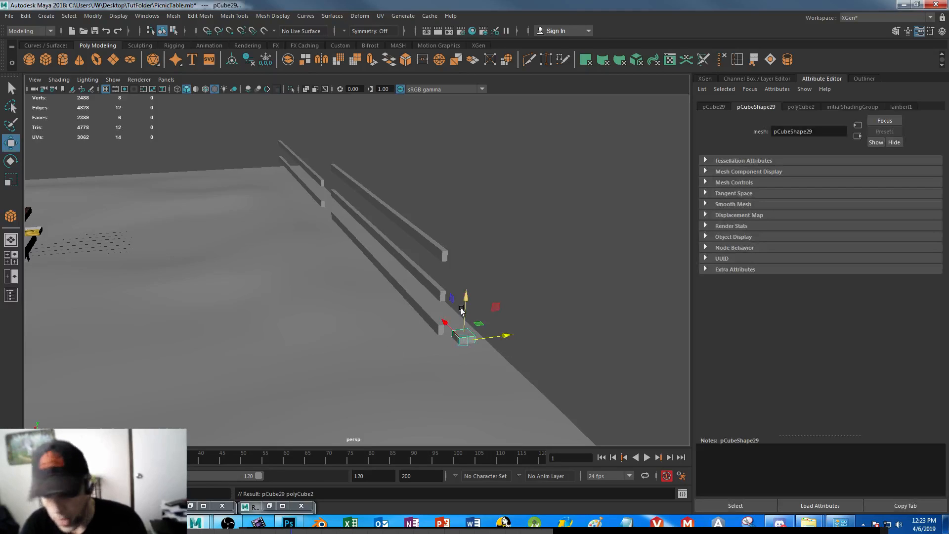
key("r")
left_click_drag(477, 342, 446, 328)
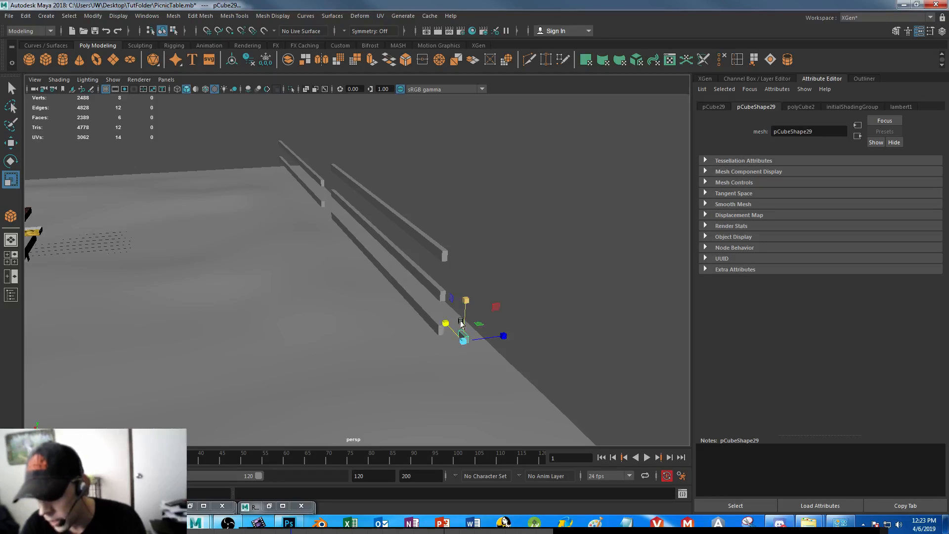
key("w")
mouse_move(465, 297)
left_mouse_down()
mouse_move(464, 280)
mouse_move(465, 288)
left_mouse_up()
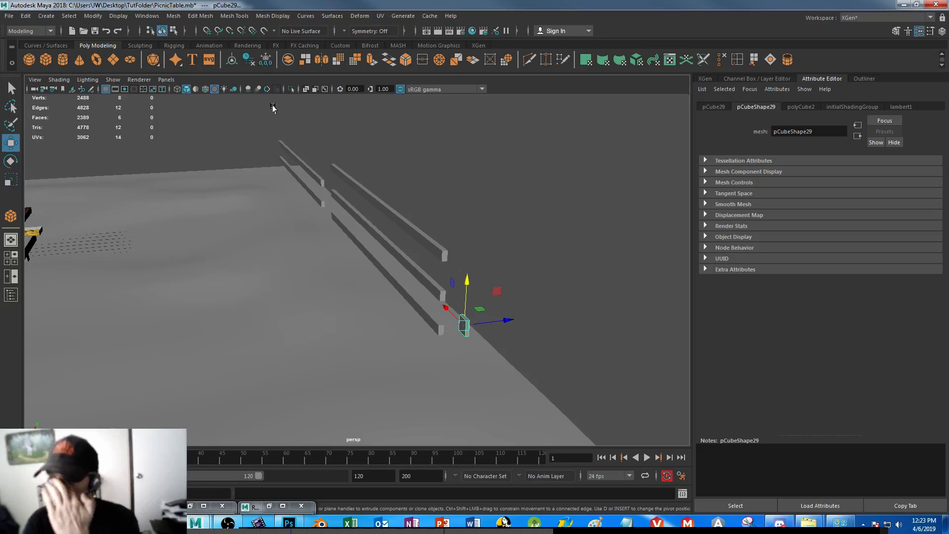
left_click(94, 16)
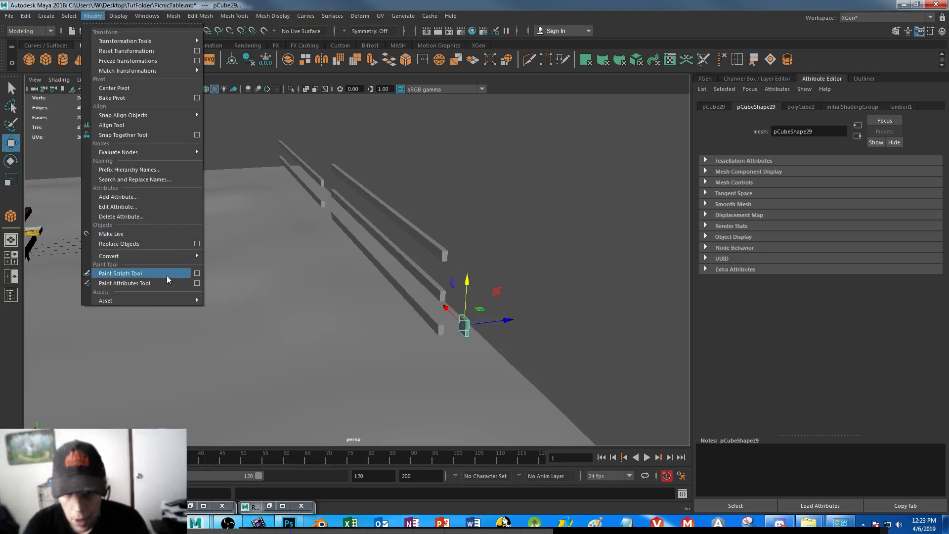
mouse_move(162, 259)
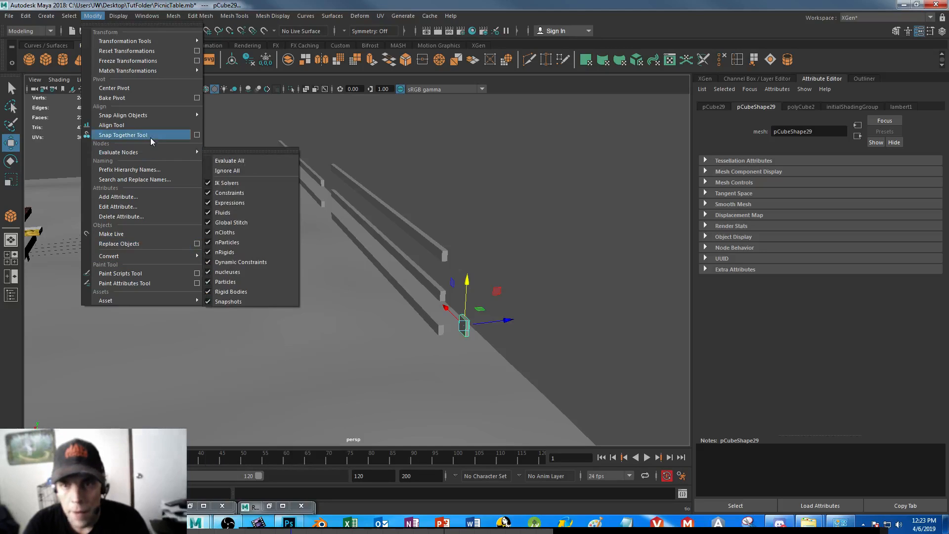
mouse_move(152, 114)
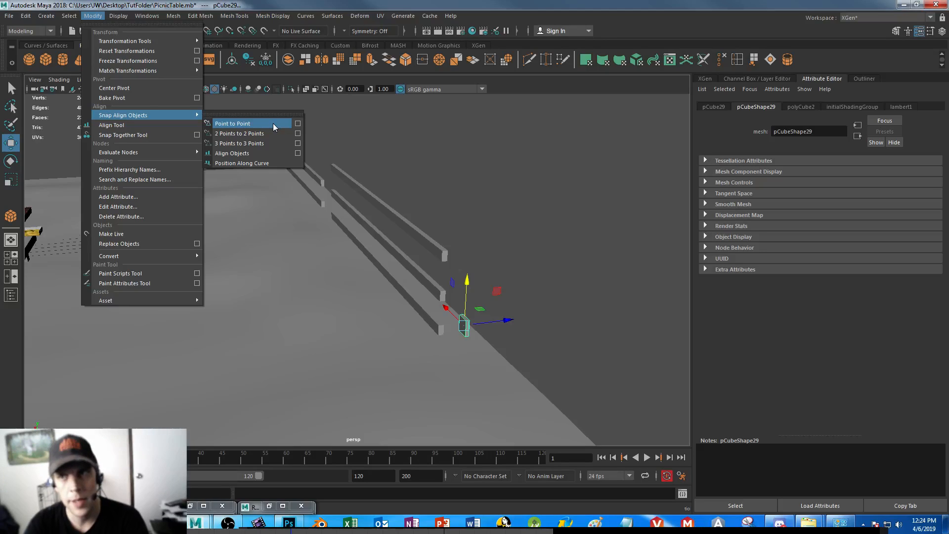
left_click(93, 17)
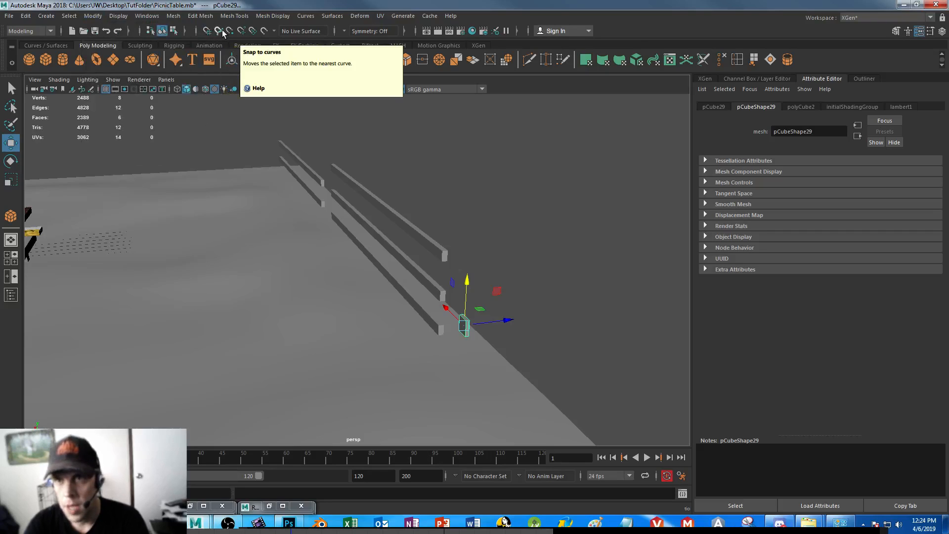
left_click(264, 31)
left_click(262, 30)
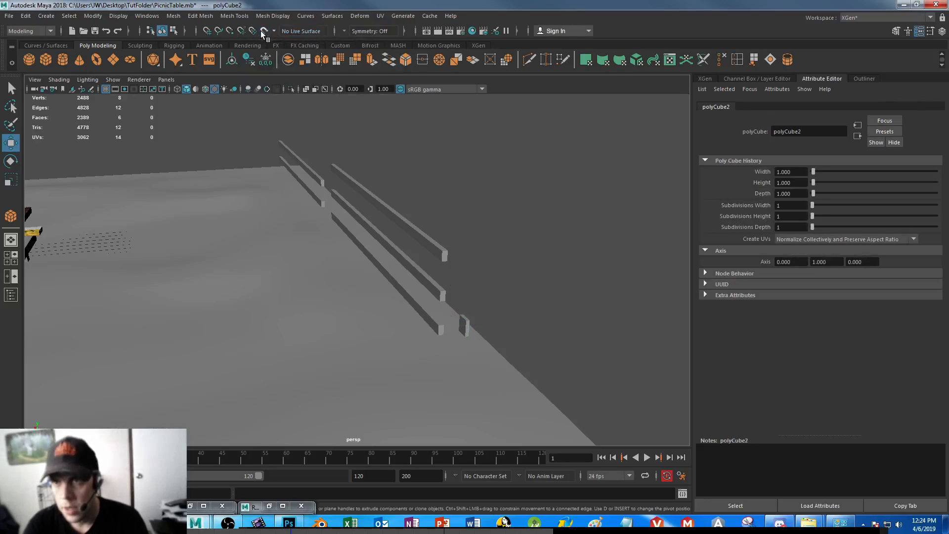
Raise the narrow cube to the middle of the three rails and move it along the Z axis against their ends
left_click(462, 324)
left_click_drag(468, 279, 468, 245)
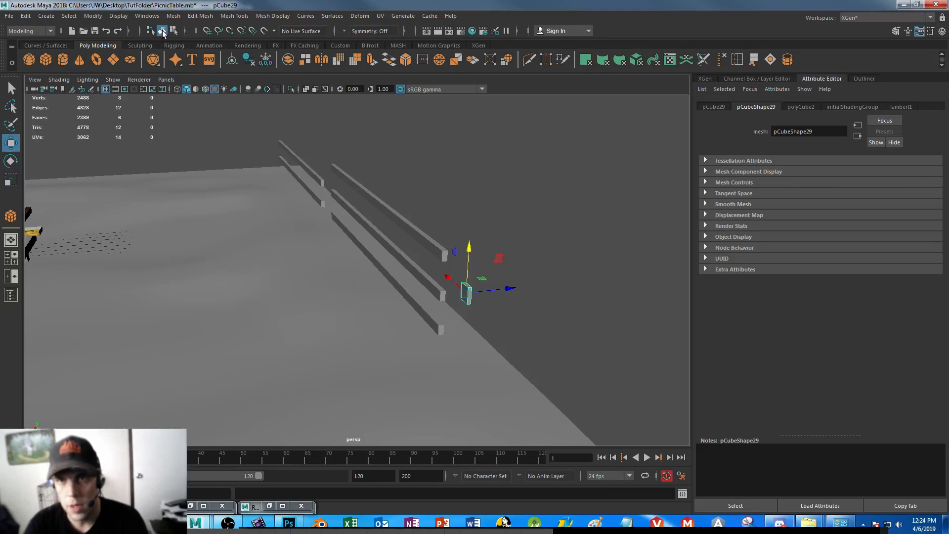
mouse_move(467, 256)
left_mouse_down()
mouse_move(467, 272)
mouse_move(468, 255)
left_mouse_up()
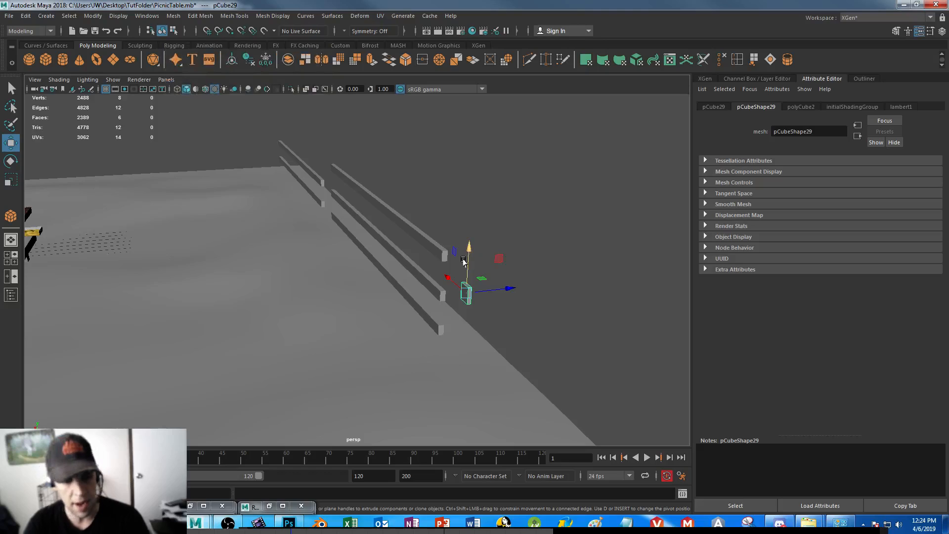
left_click_drag(470, 247, 469, 261)
left_click_drag(505, 305, 483, 310)
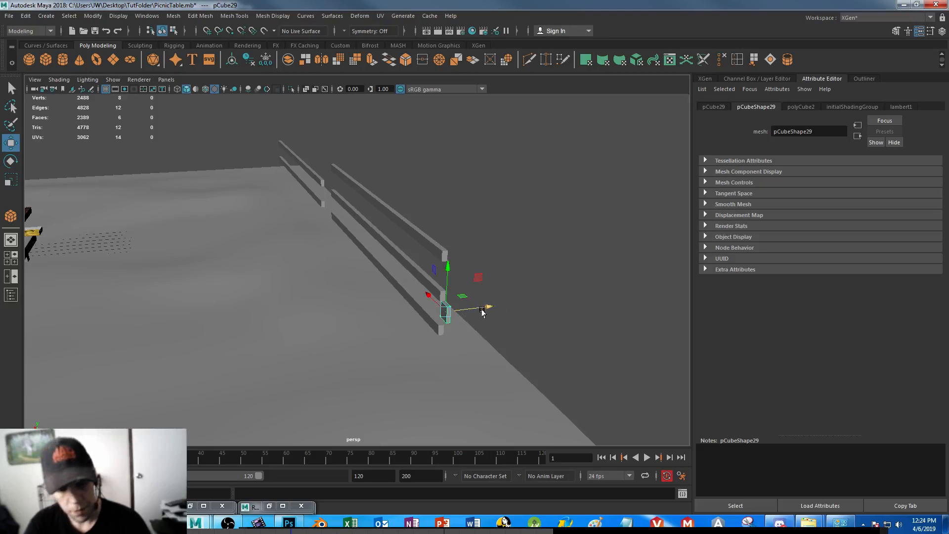
key("e")
key("w")
mouse_move(485, 309)
left_mouse_down()
mouse_move(475, 309)
mouse_move(489, 307)
left_mouse_up()
Stretch the cube vertically into a fence post, raise it so it spans all three rails, and save the scene
key("r")
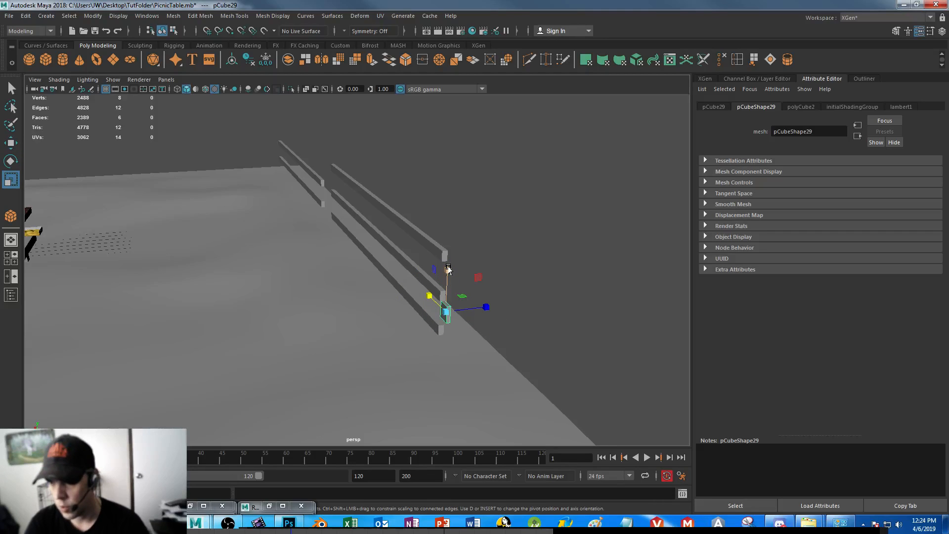
left_click_drag(447, 260, 454, 22)
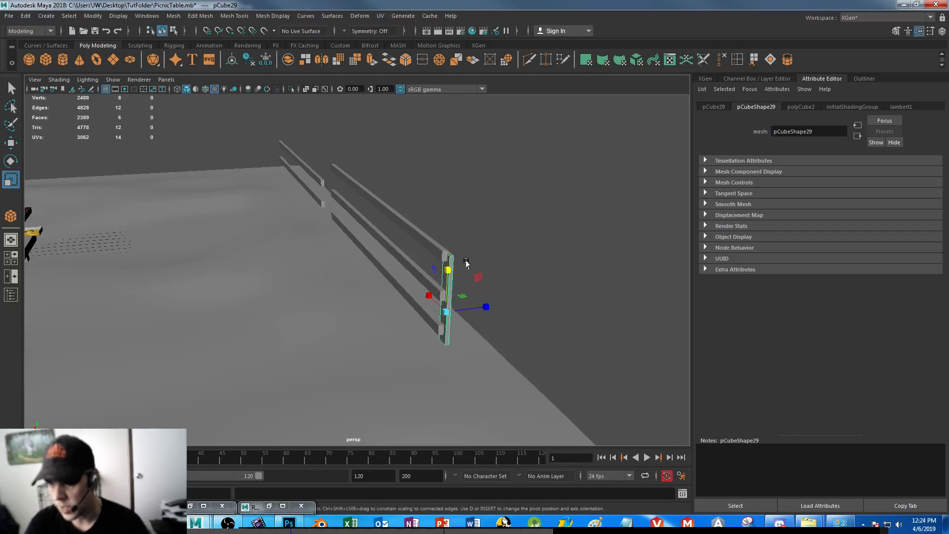
key("w")
left_click_drag(445, 266, 445, 246)
left_click_drag(400, 364, 439, 364, "alt")
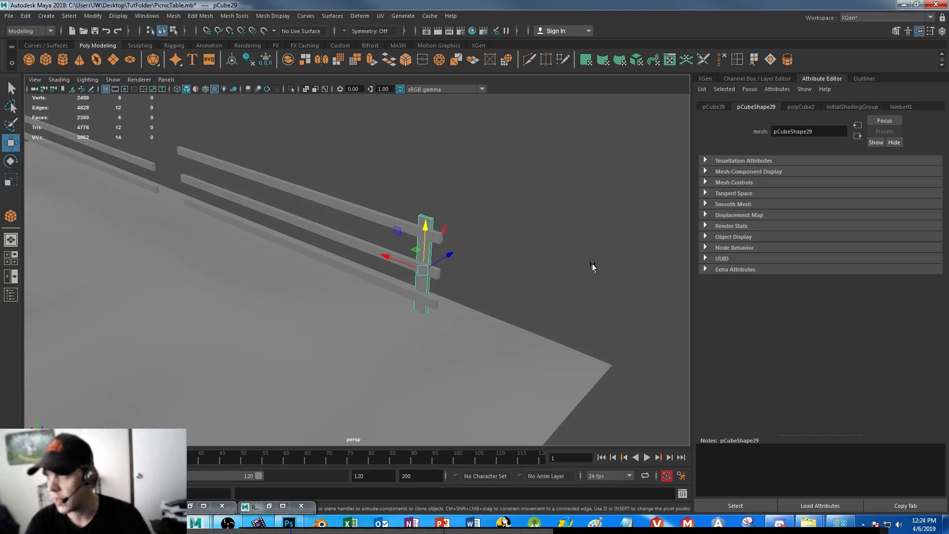
key("ctrl+s")
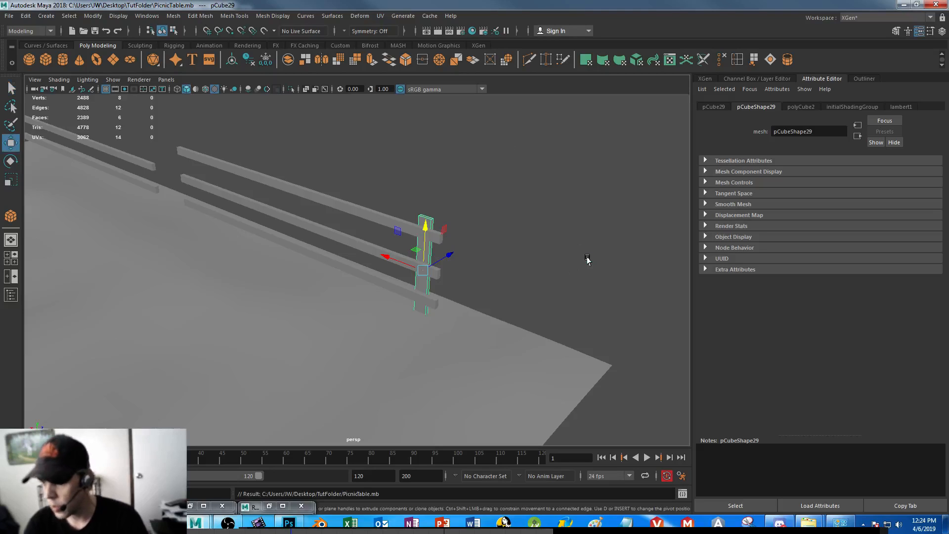